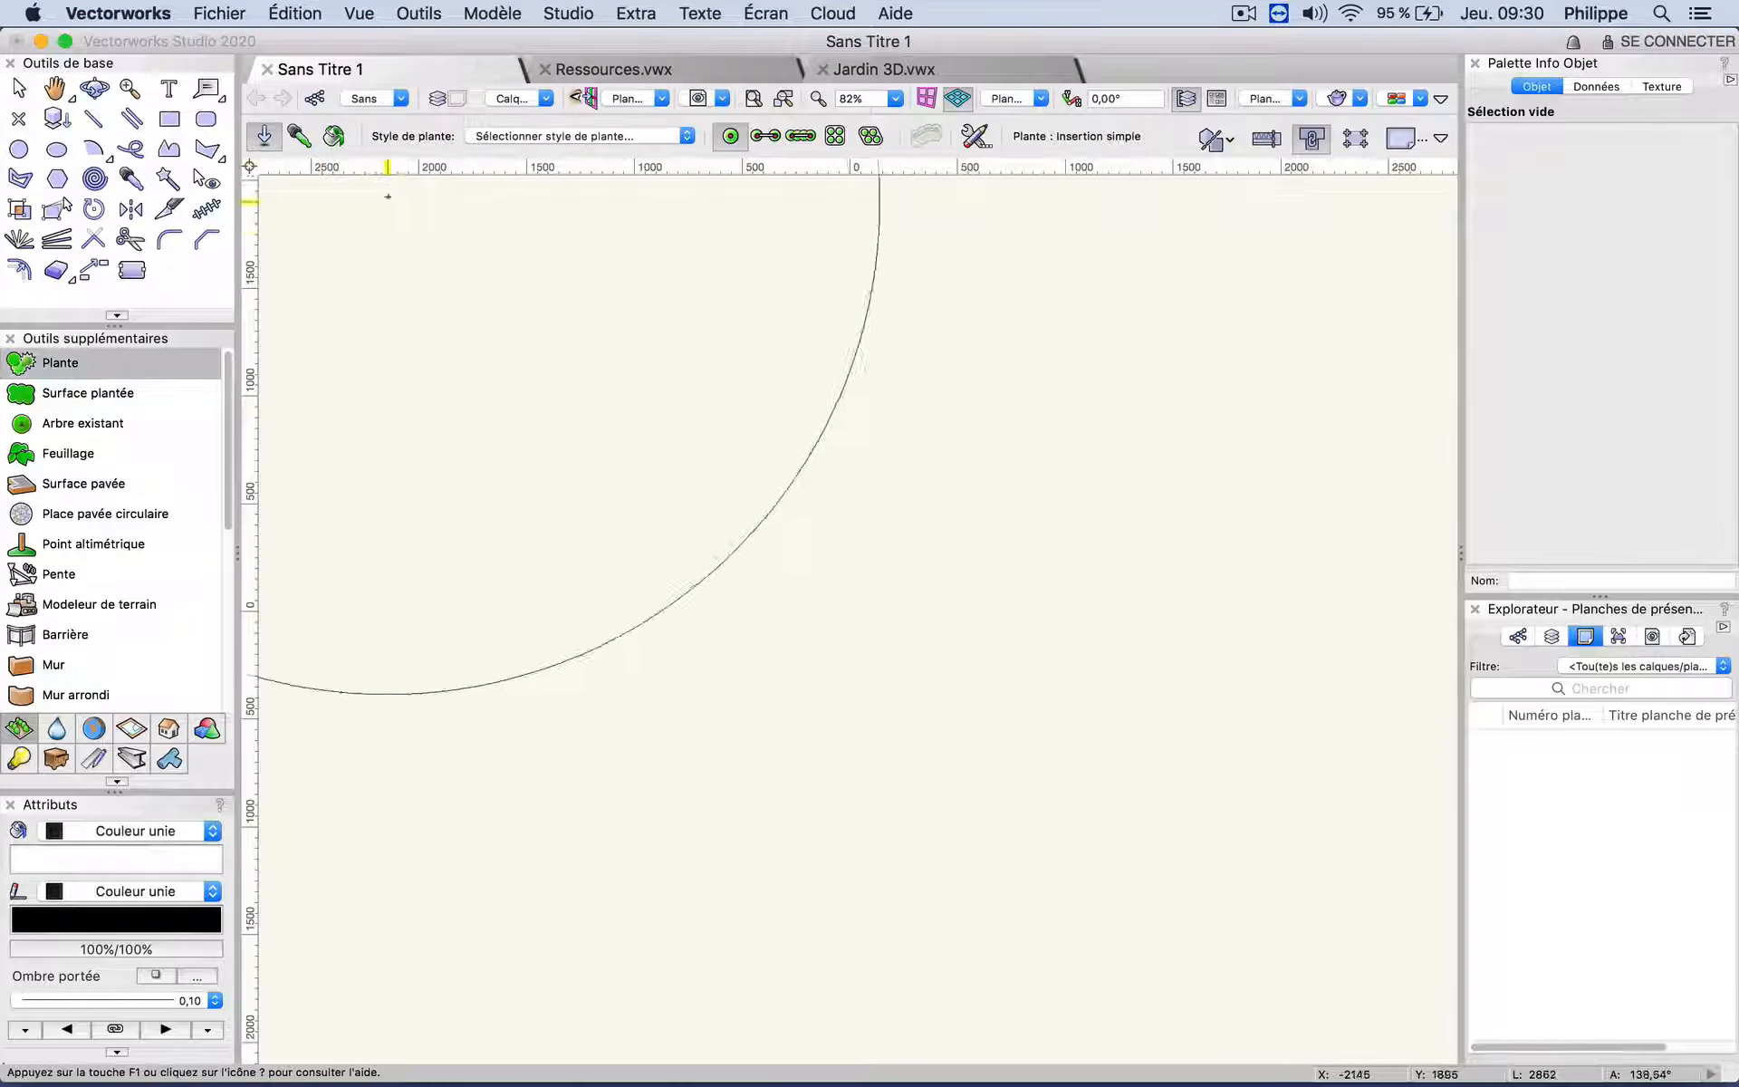
Step: Browse the plant styles in the Couleurs.vwx library, sorted by appearance, for the Plante tool
{"action": "left_click", "coordinate": [529, 134]}
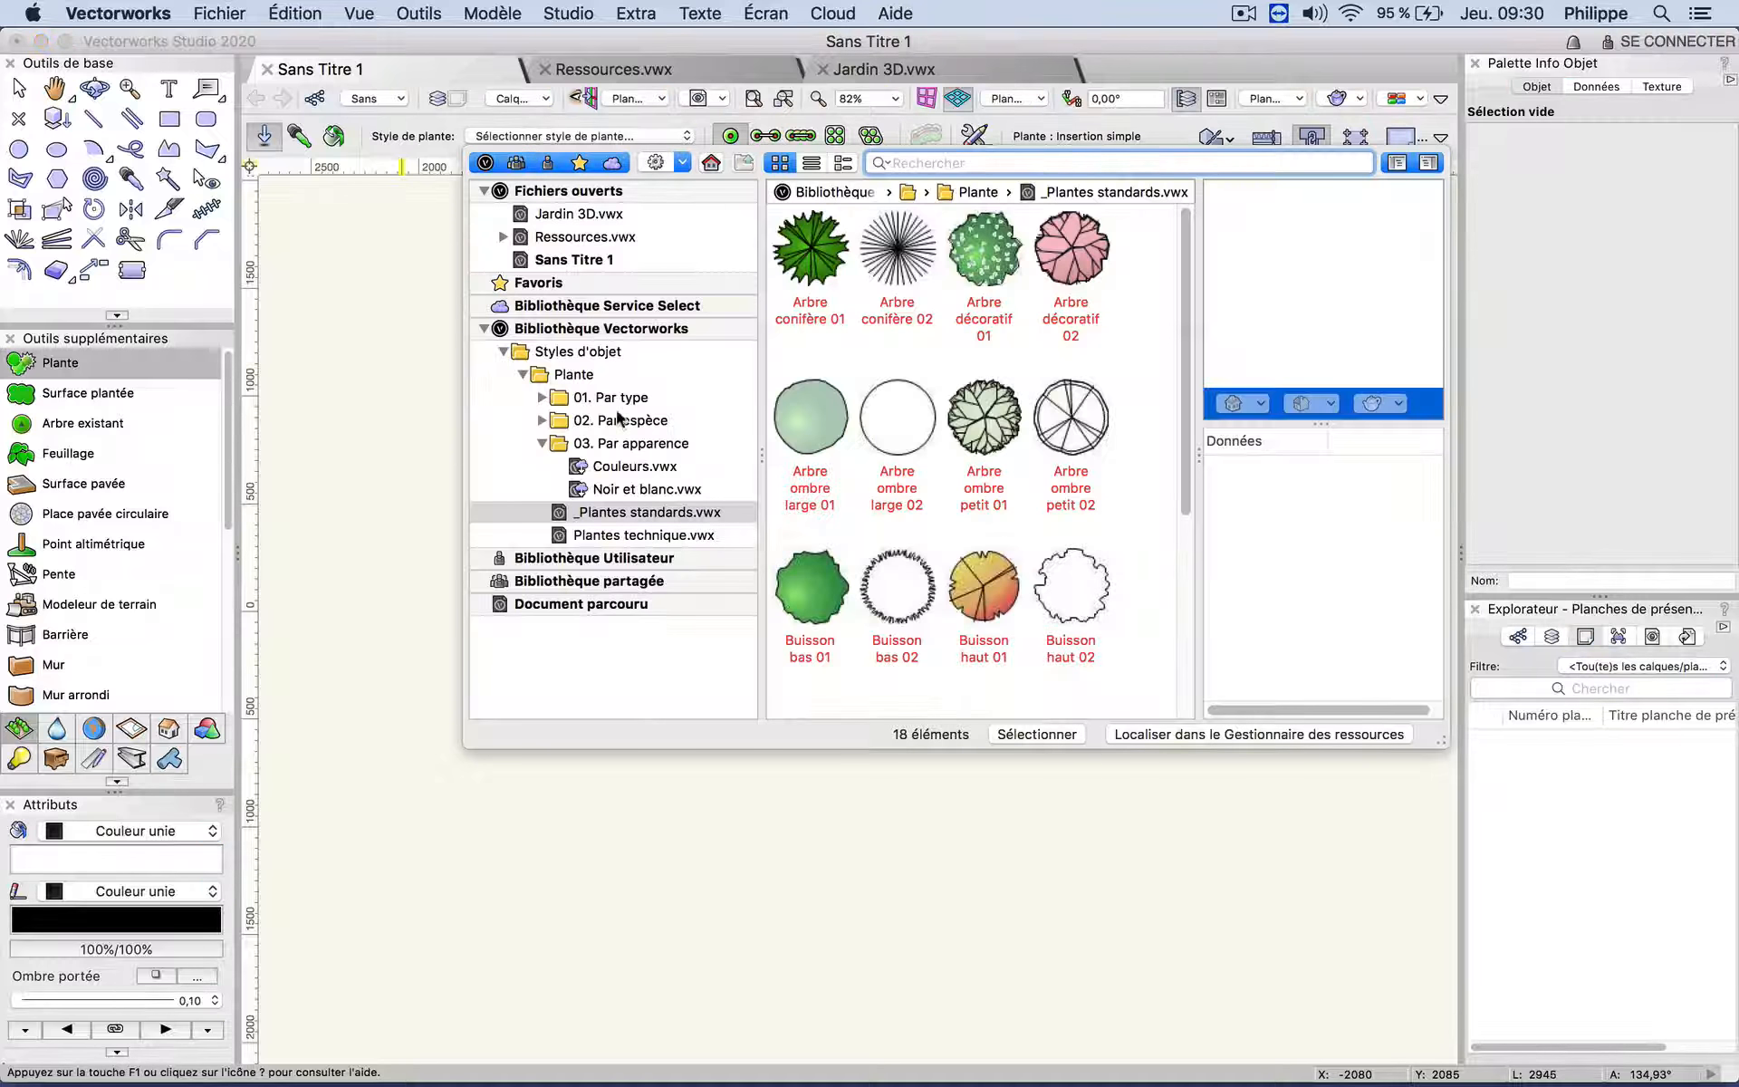
{"action": "left_click", "coordinate": [624, 466]}
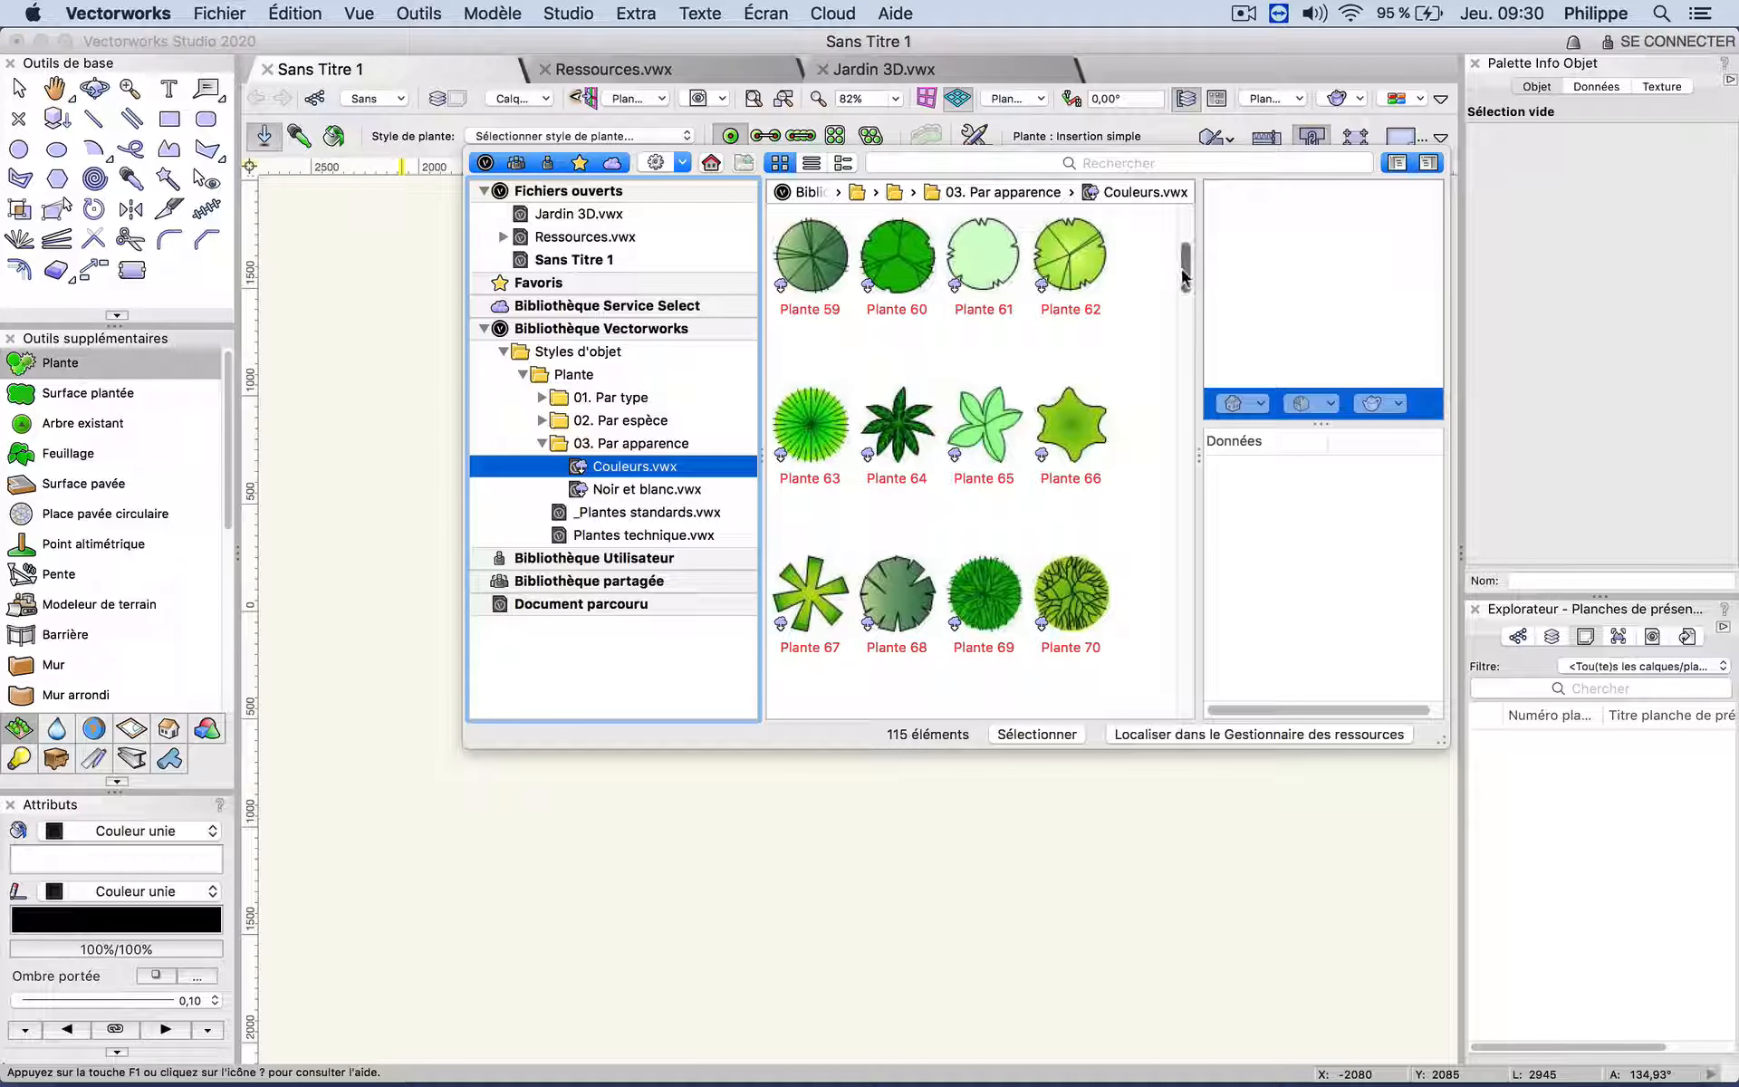
{"action": "left_click_drag", "start_coordinate": [1186, 269], "coordinate": [1189, 469]}
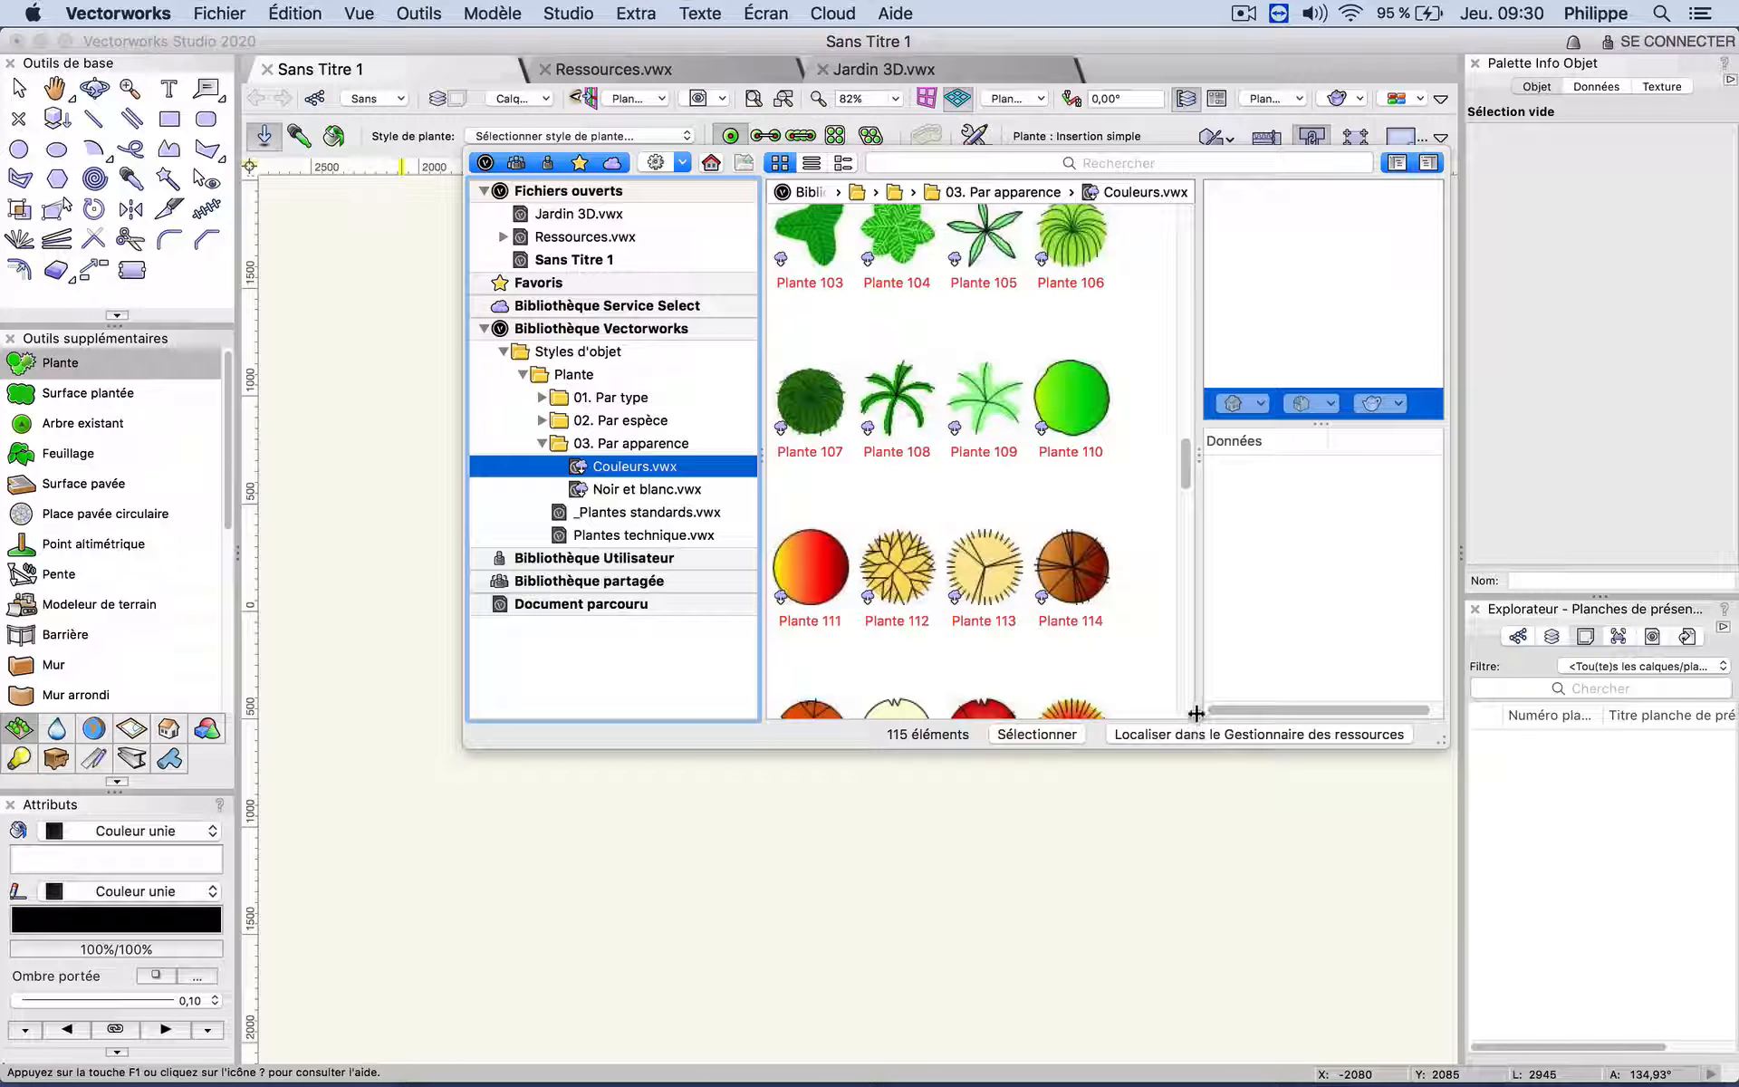
{"action": "left_click_drag", "start_coordinate": [1198, 735], "coordinate": [1250, 725]}
{"action": "left_click_drag", "start_coordinate": [1239, 554], "coordinate": [1236, 384]}
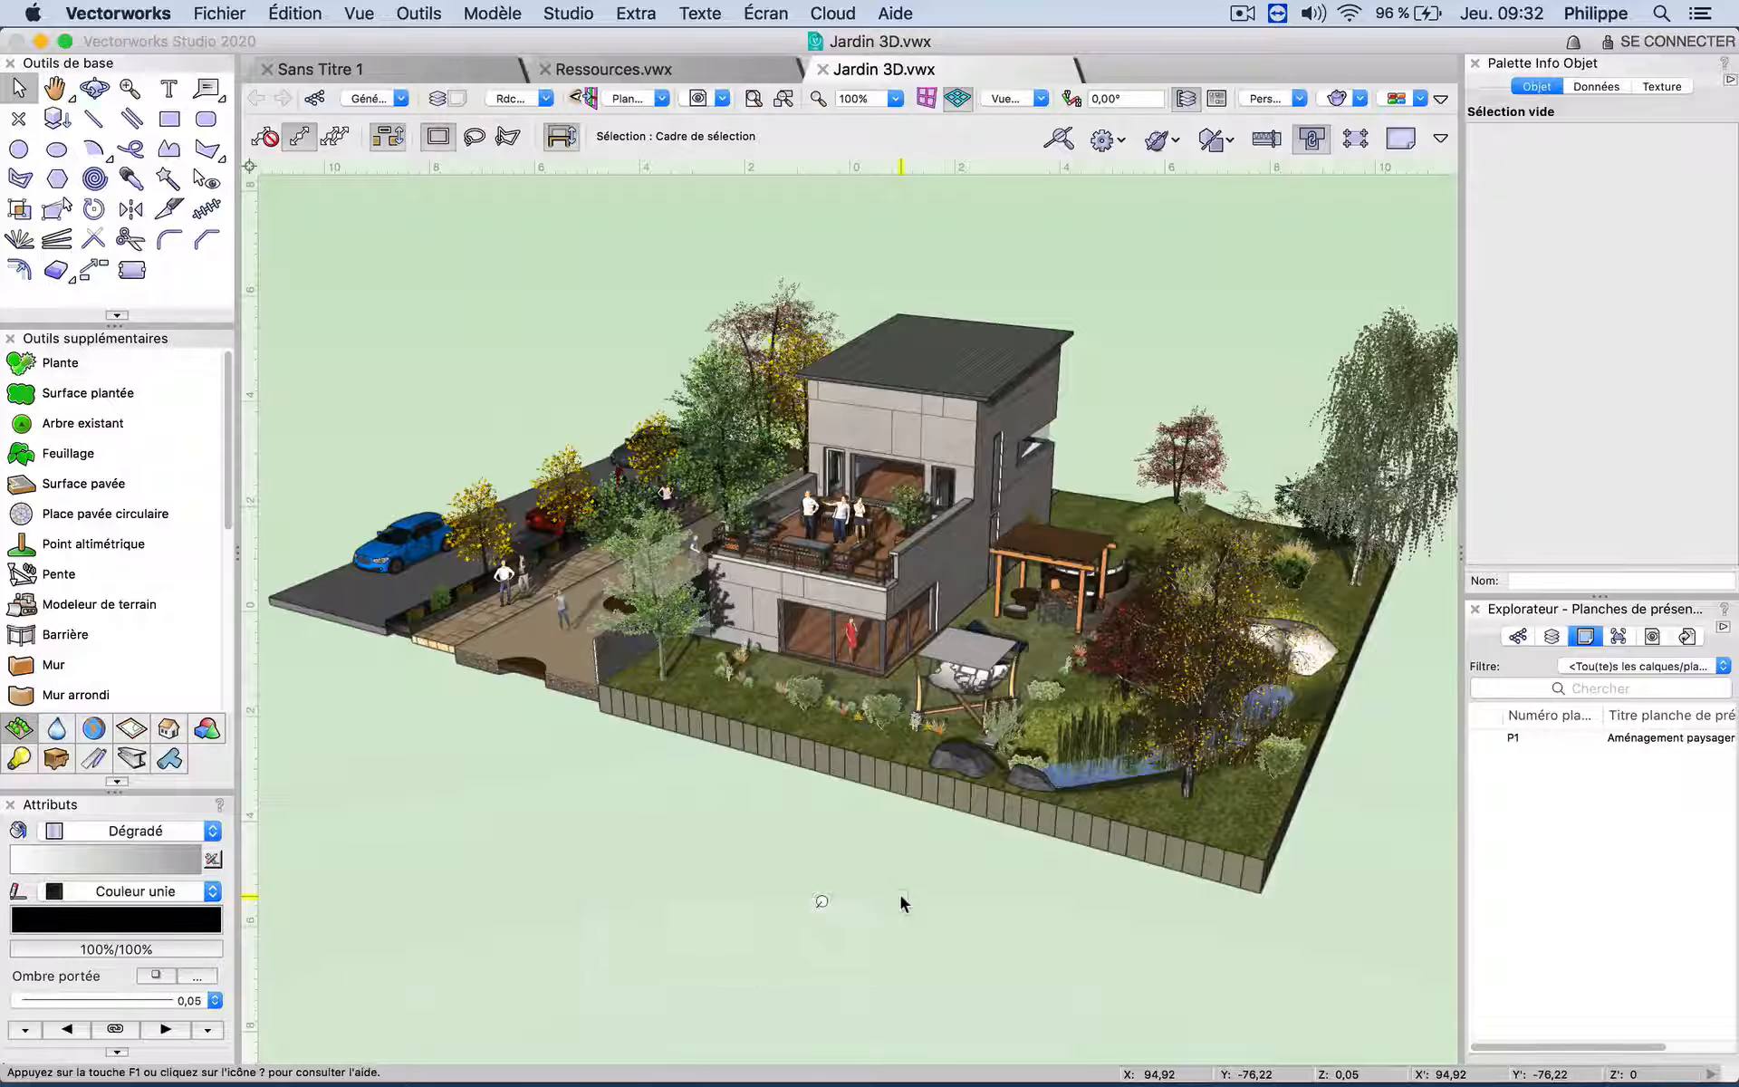
Step: Open the resource manager at full size and select the Berberis julianae plant among the Jardin 3D.vwx resources
{"action": "key", "text": "super+r"}
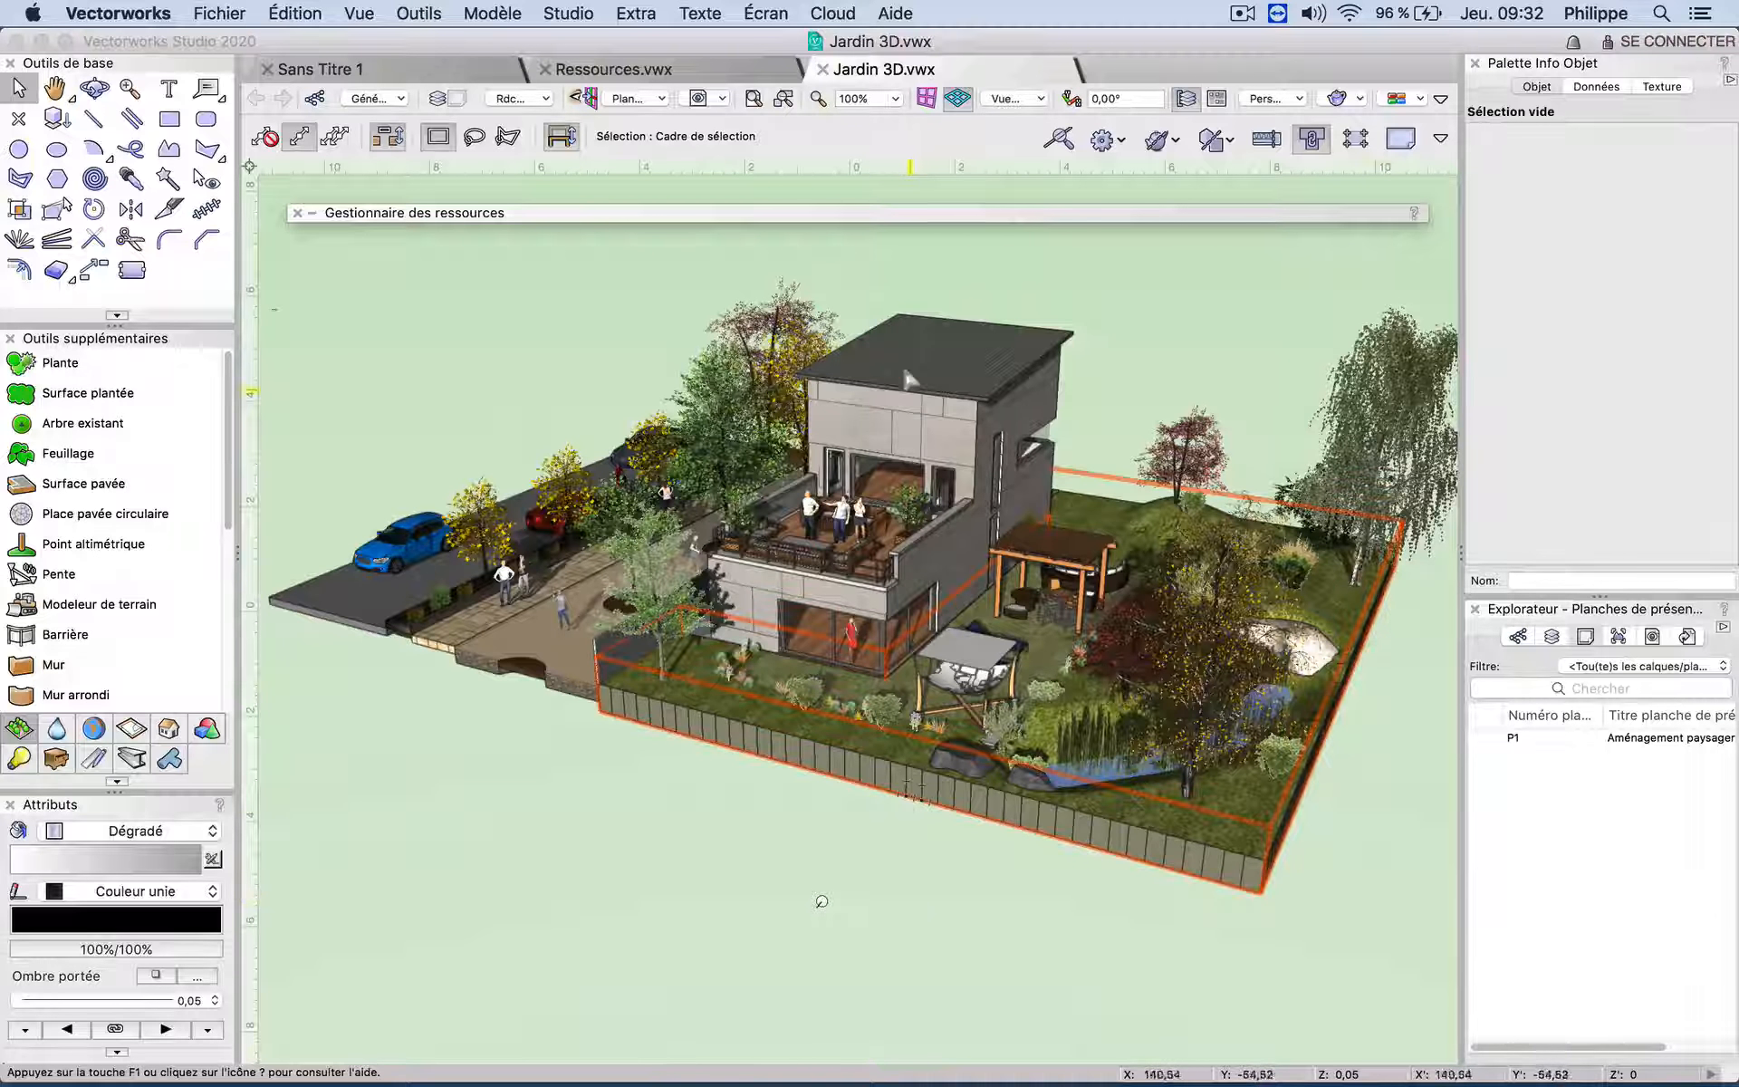
{"action": "mouse_move", "coordinate": [898, 209]}
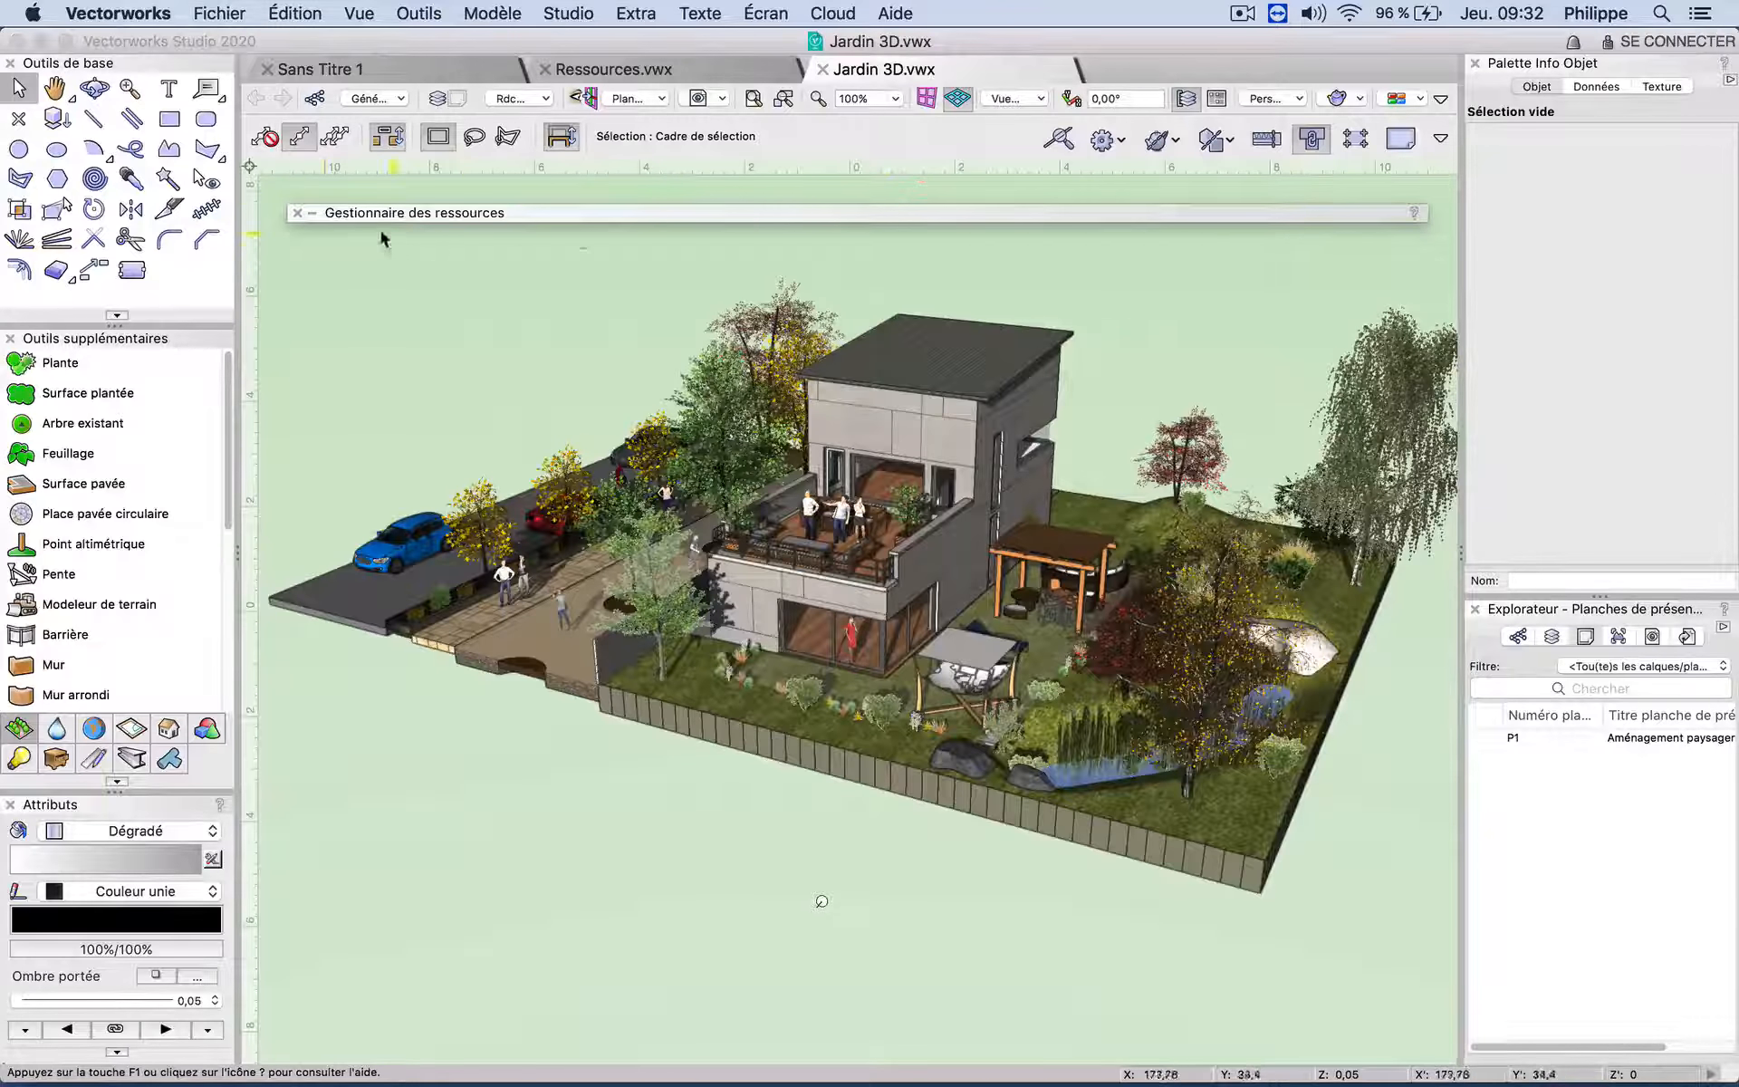
{"action": "left_click", "coordinate": [312, 213]}
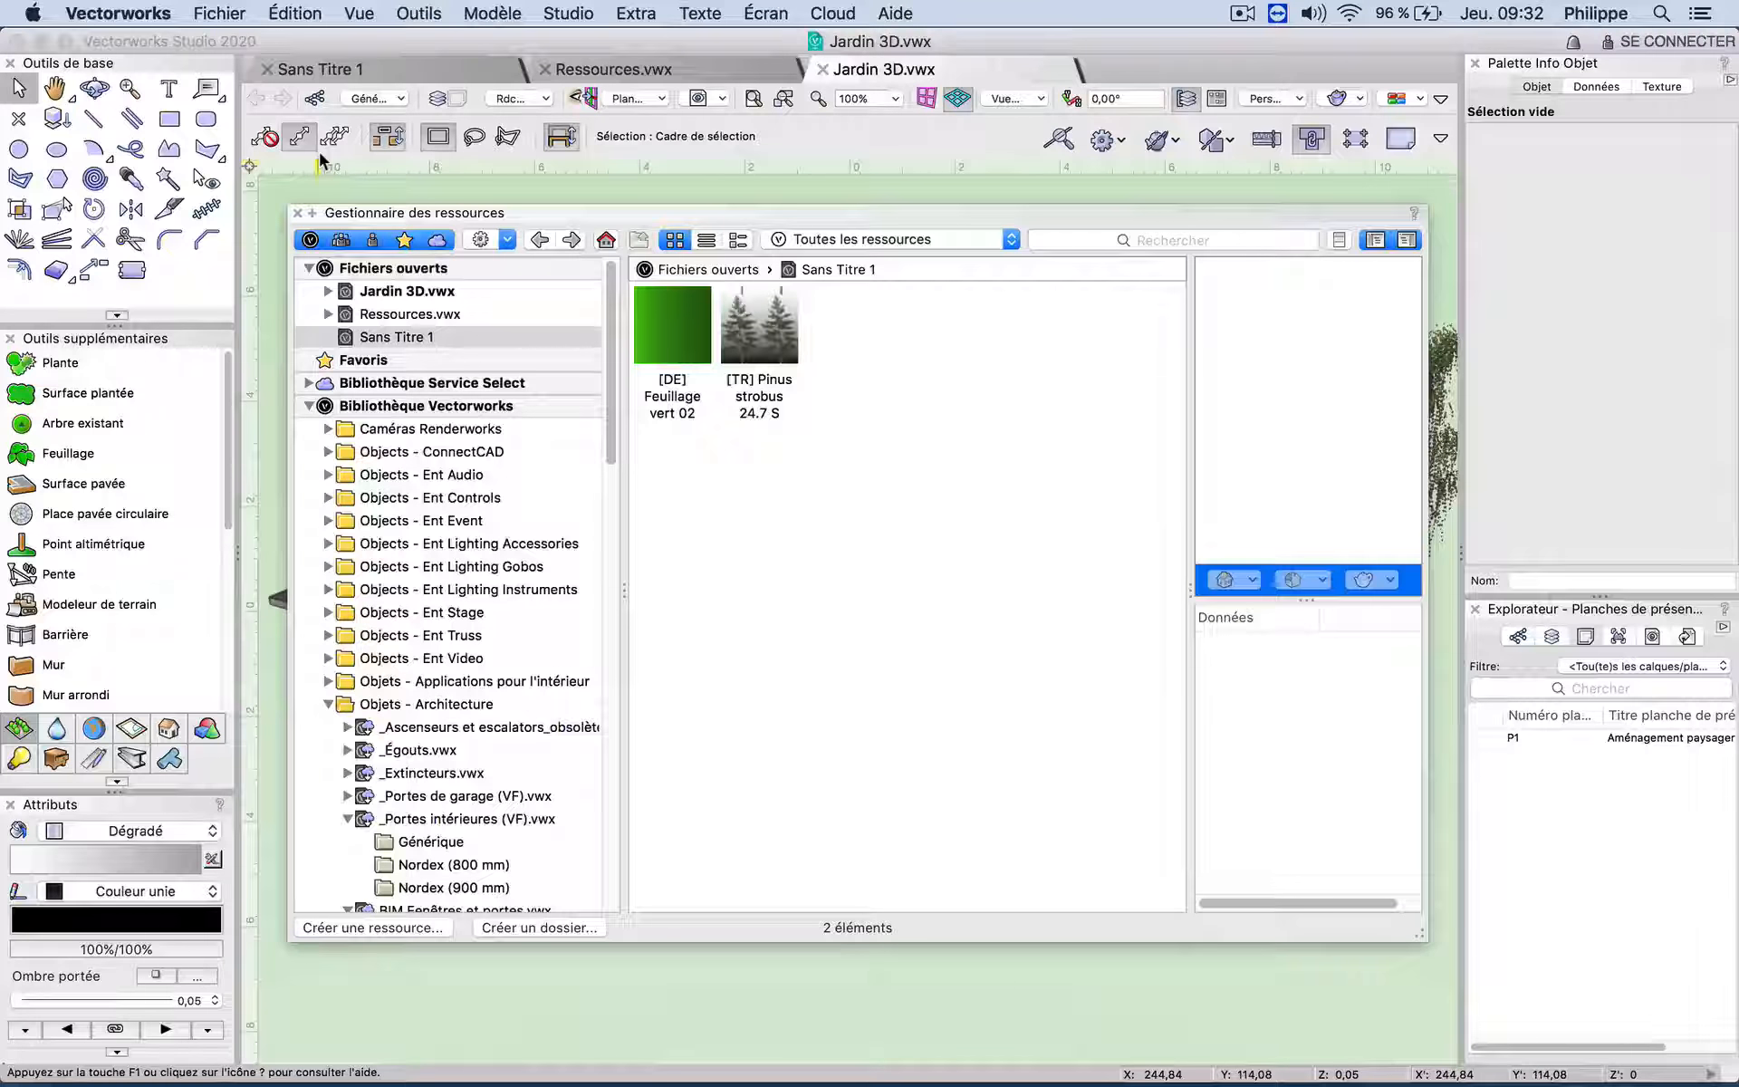
{"action": "left_click", "coordinate": [407, 291]}
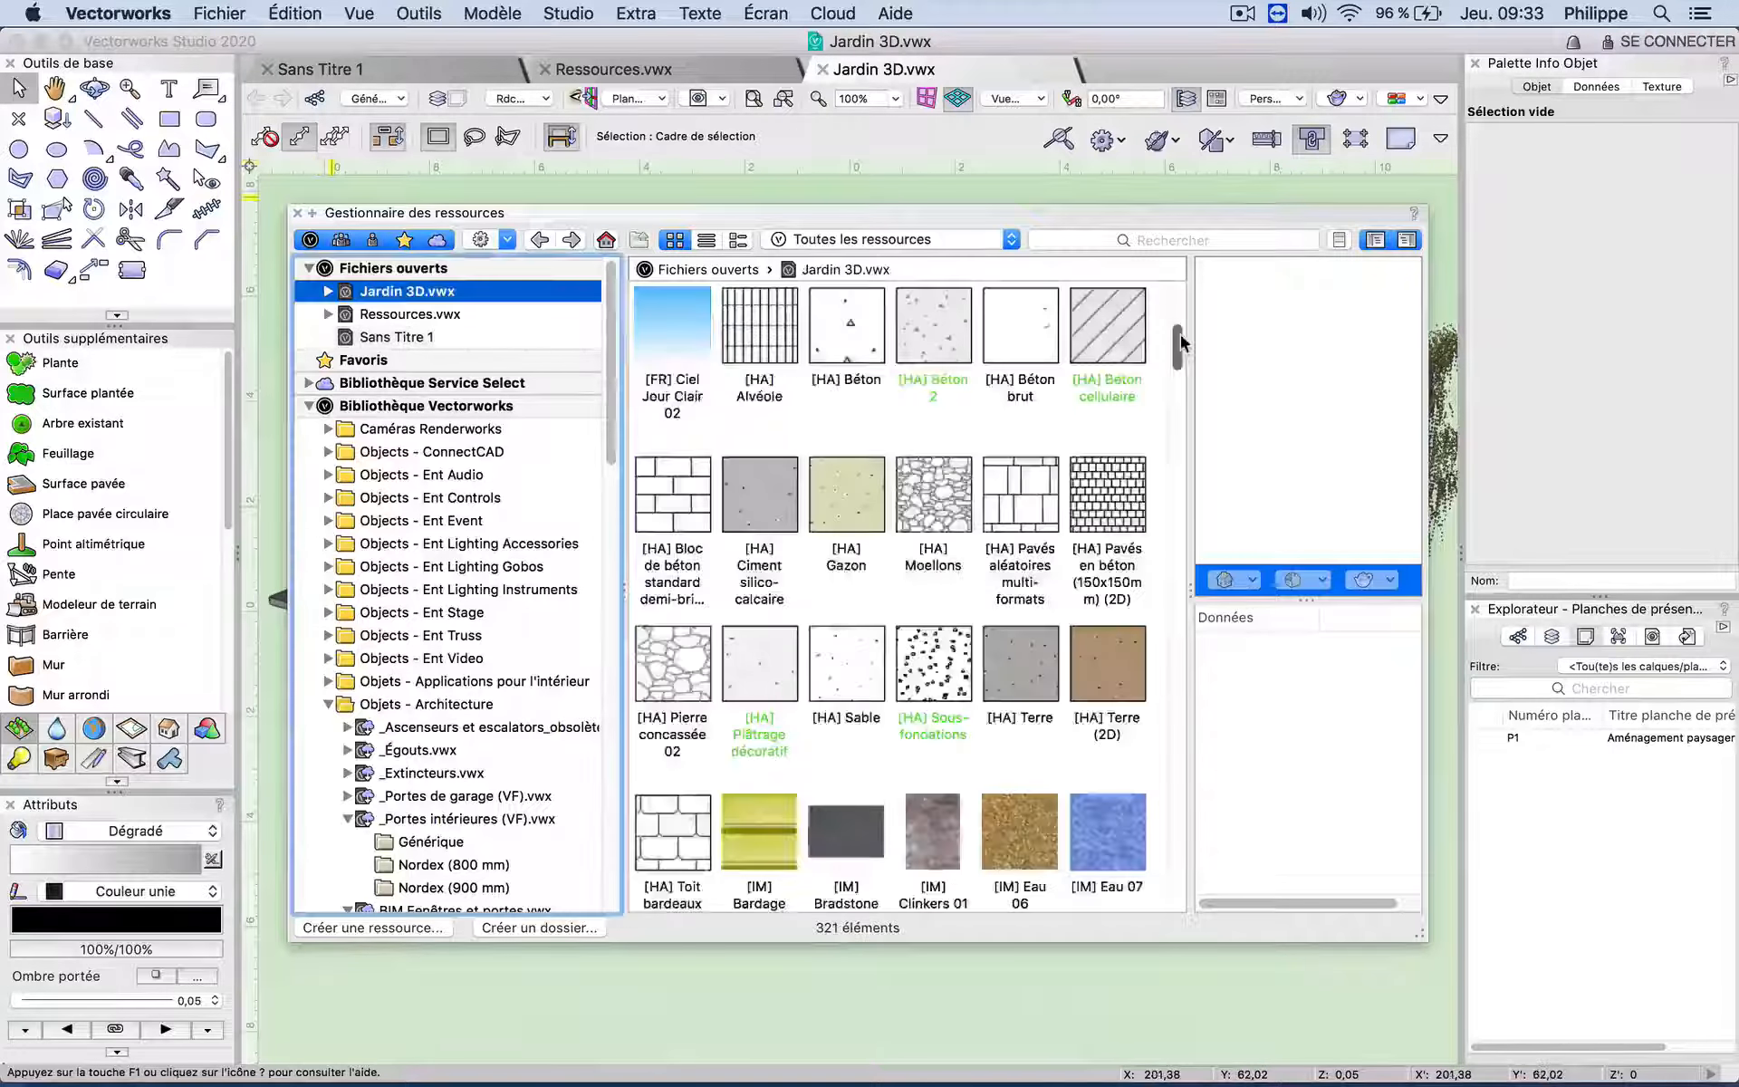
{"action": "left_click_drag", "start_coordinate": [1181, 334], "coordinate": [1177, 679]}
{"action": "left_click", "coordinate": [1099, 434]}
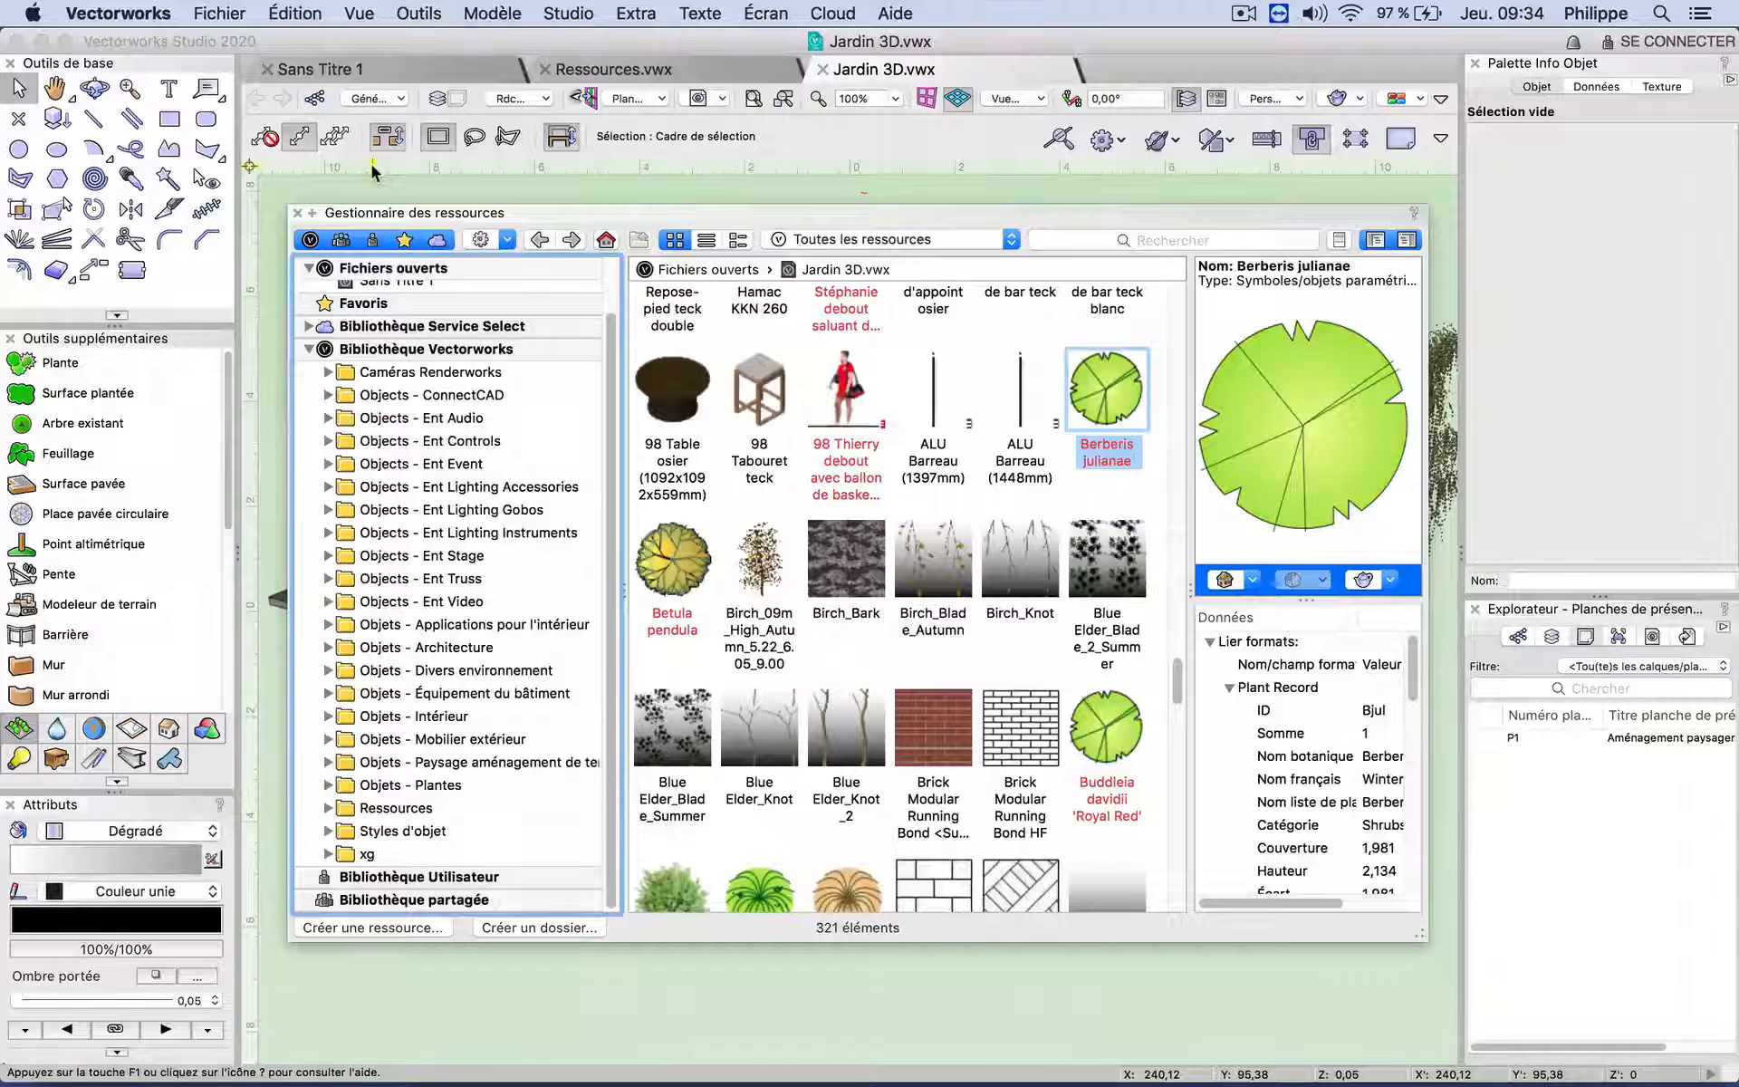
Step: Try out the library filters by hiding and restoring sources such as Favoris and Bibliothèque Service Select in the file list
{"action": "left_click", "coordinate": [308, 240]}
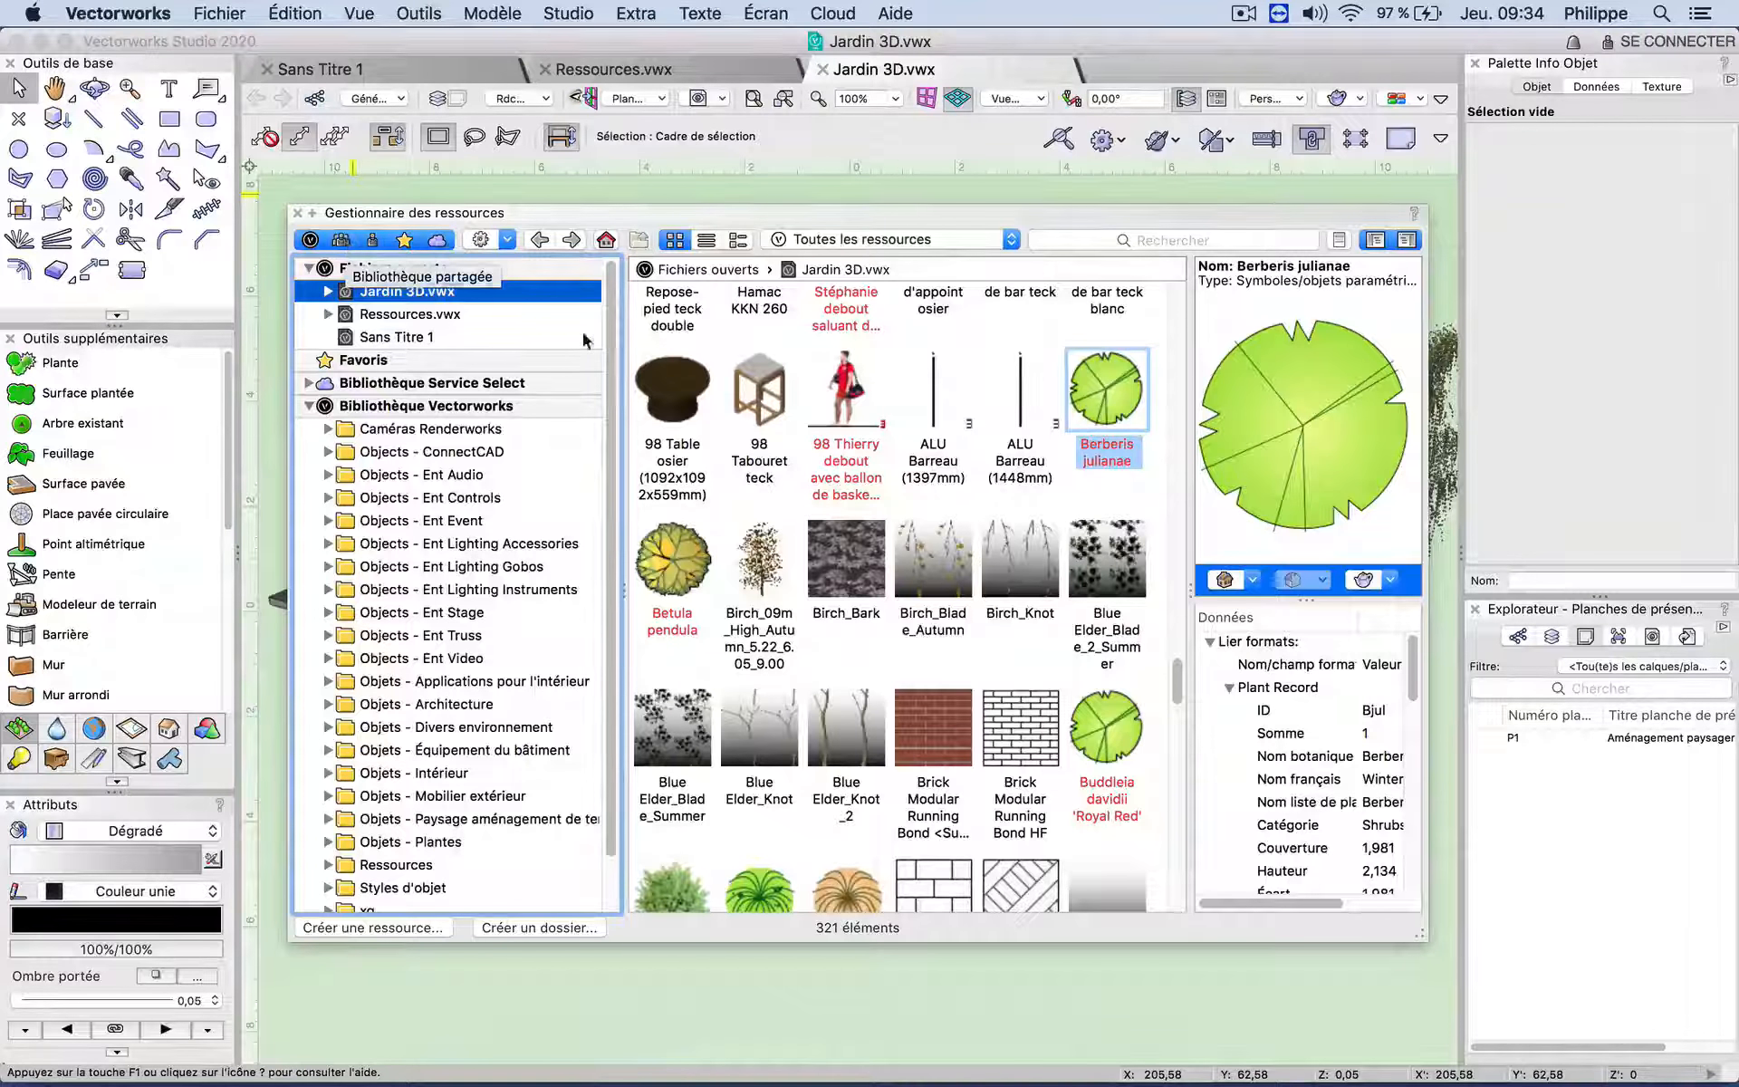
{"action": "scroll", "coordinate": [415, 284], "scroll_direction": "down", "scroll_amount": 2}
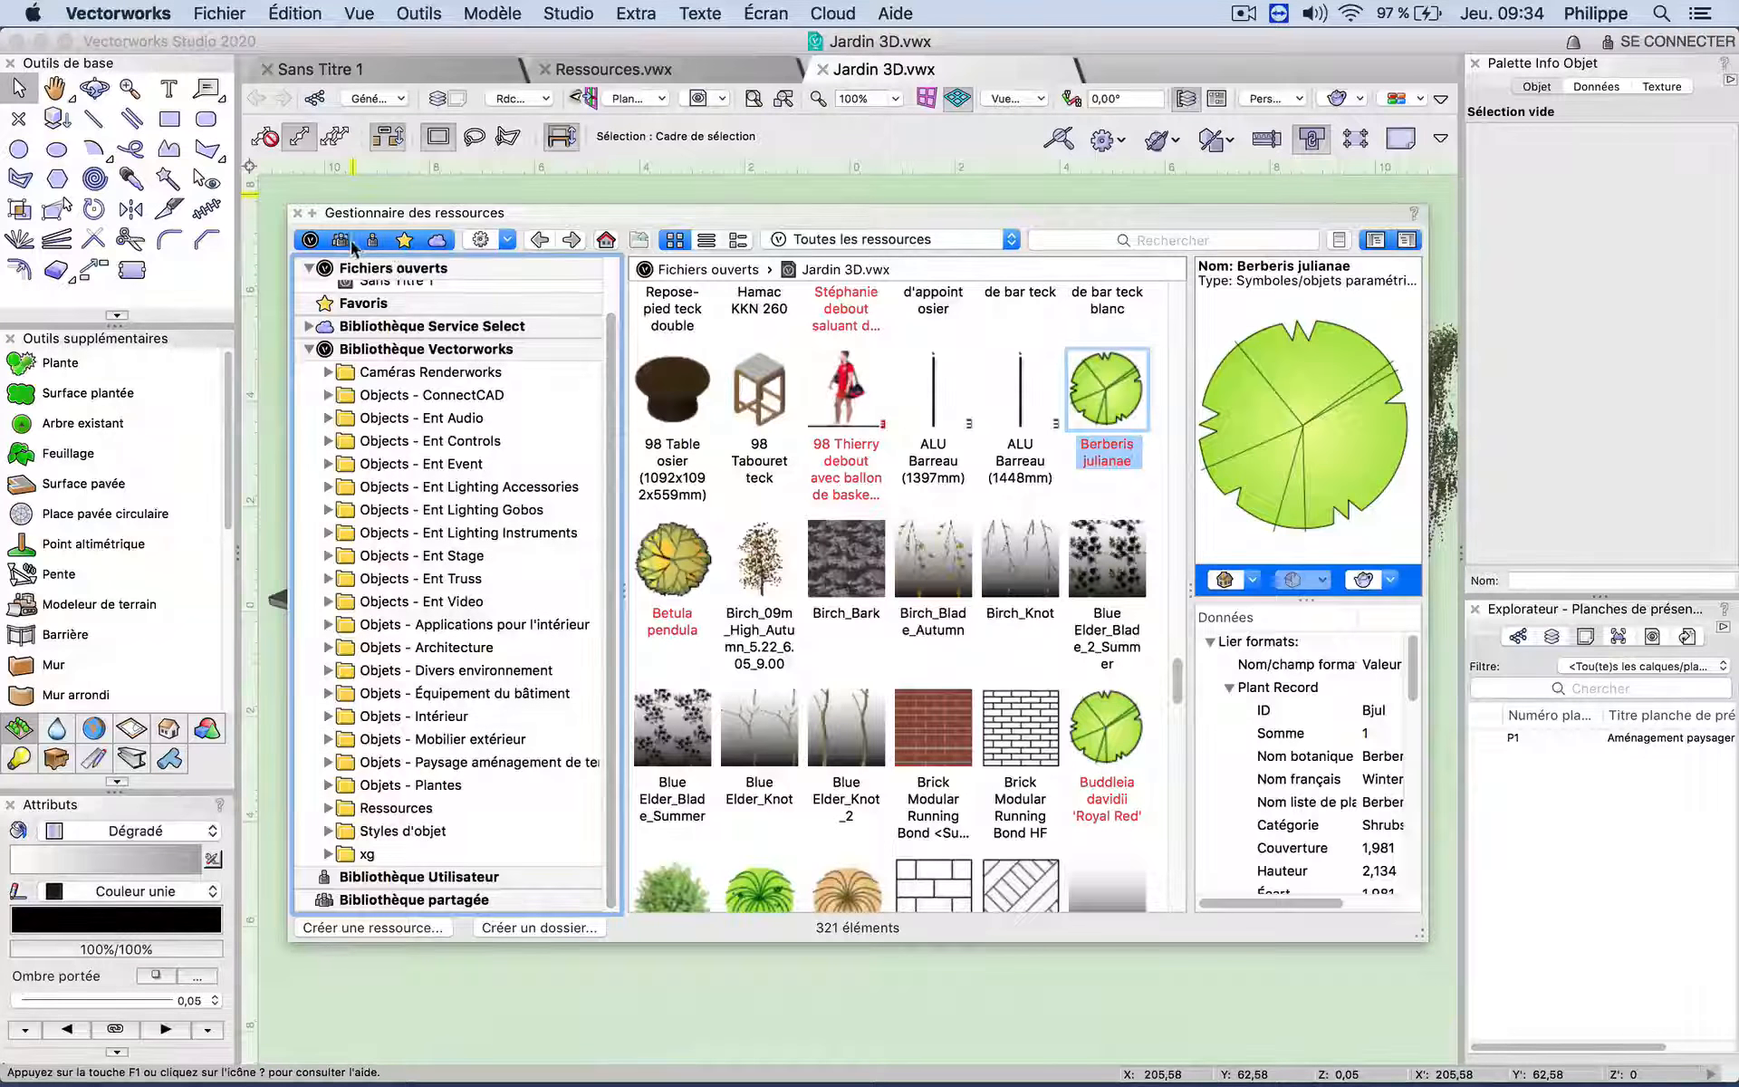
{"action": "left_click", "coordinate": [342, 241]}
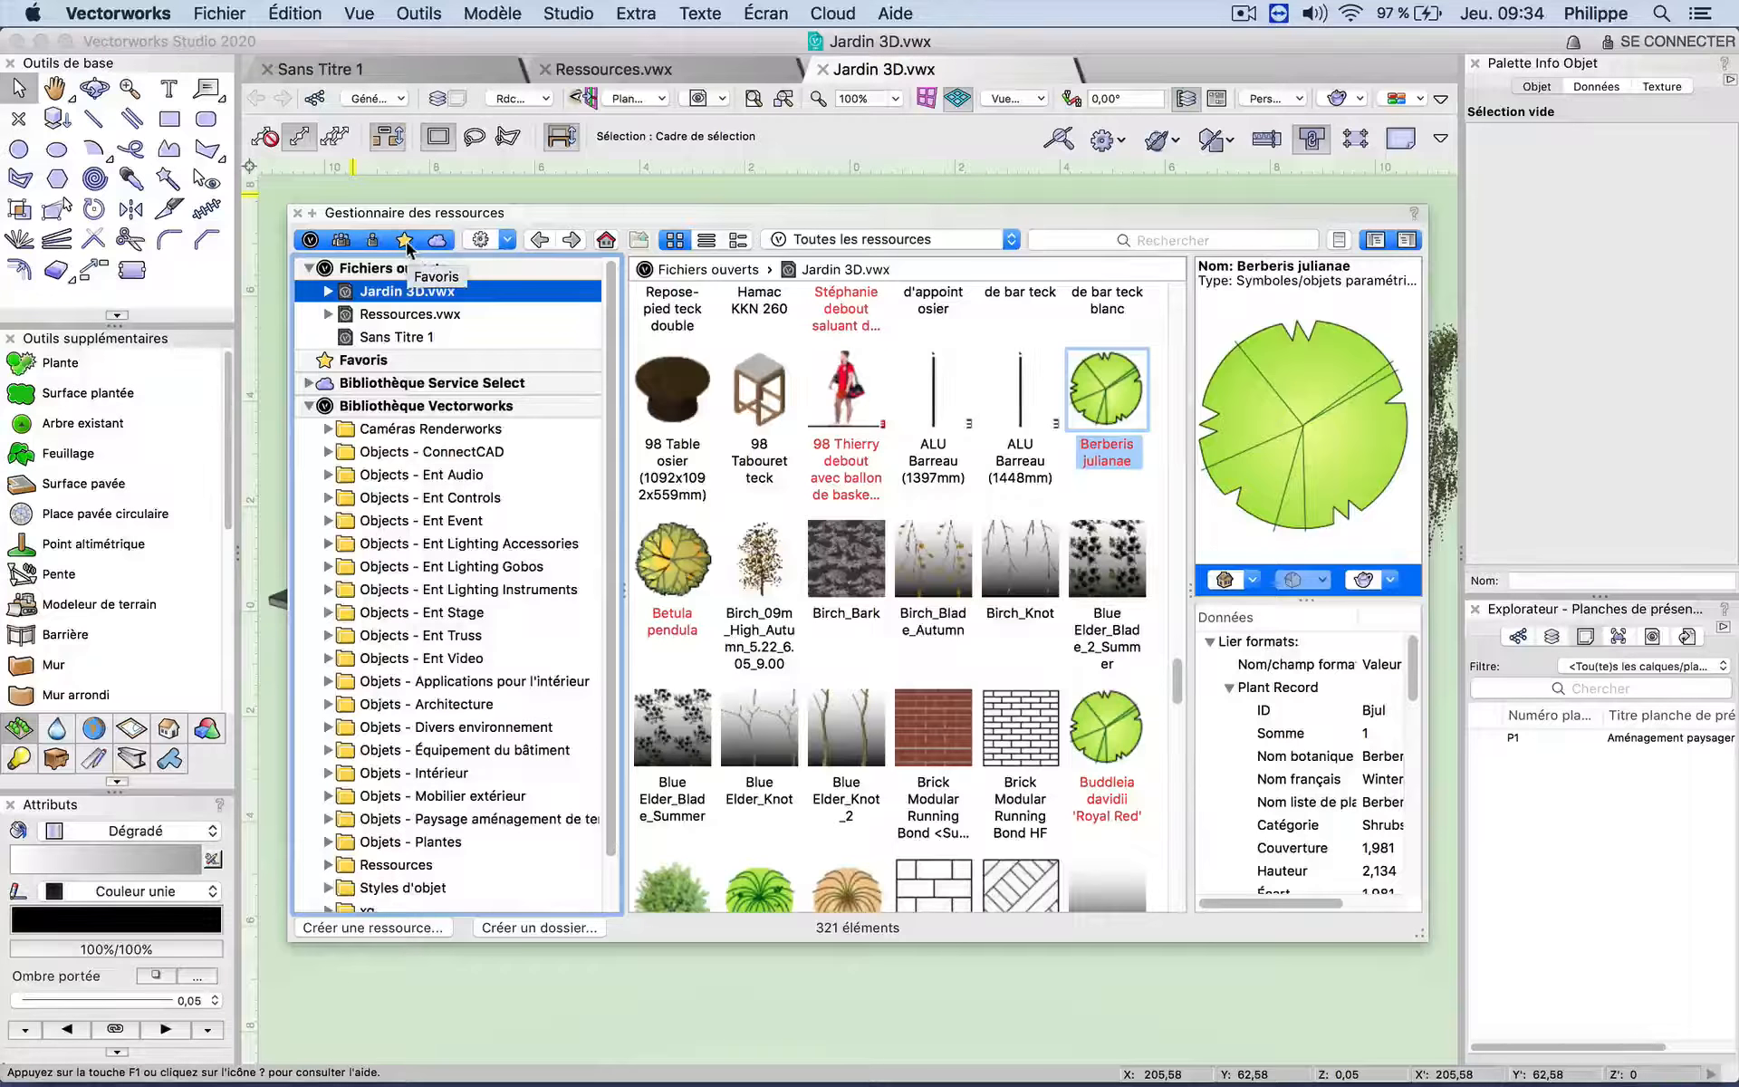
{"action": "left_click", "coordinate": [405, 241]}
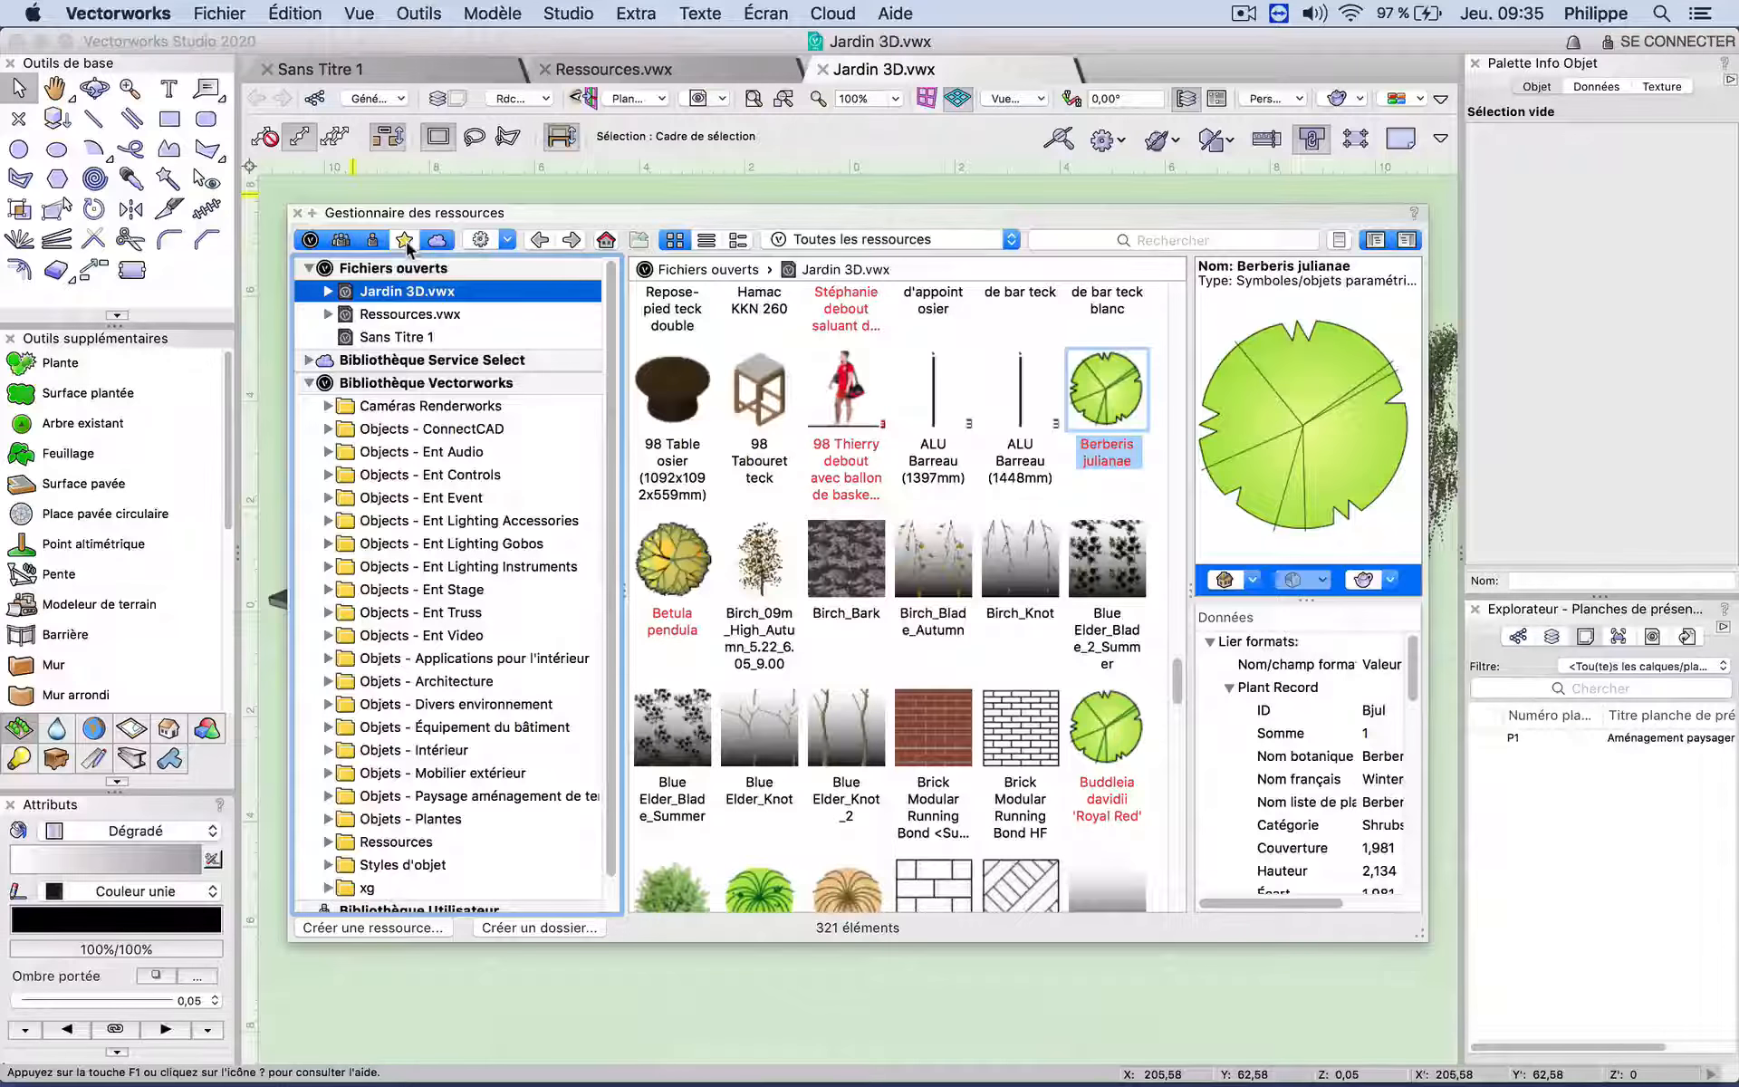
{"action": "left_click", "coordinate": [405, 241]}
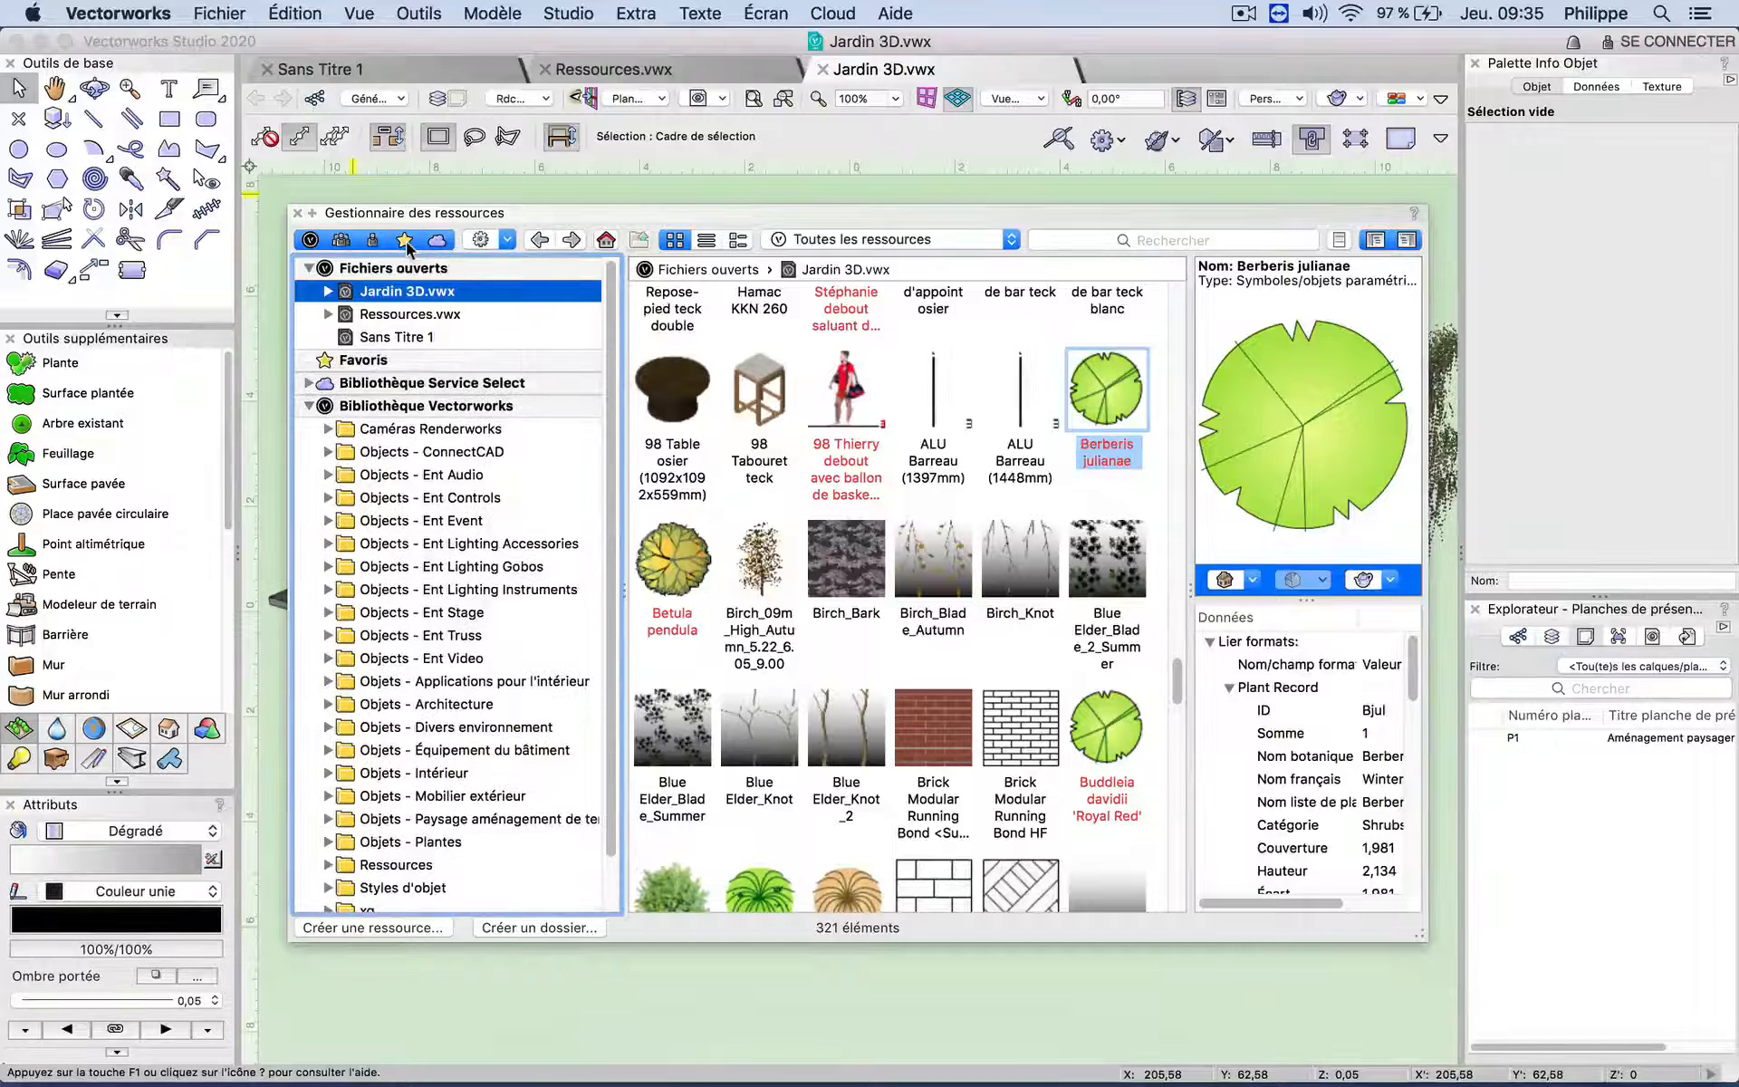
{"action": "left_click", "coordinate": [438, 241]}
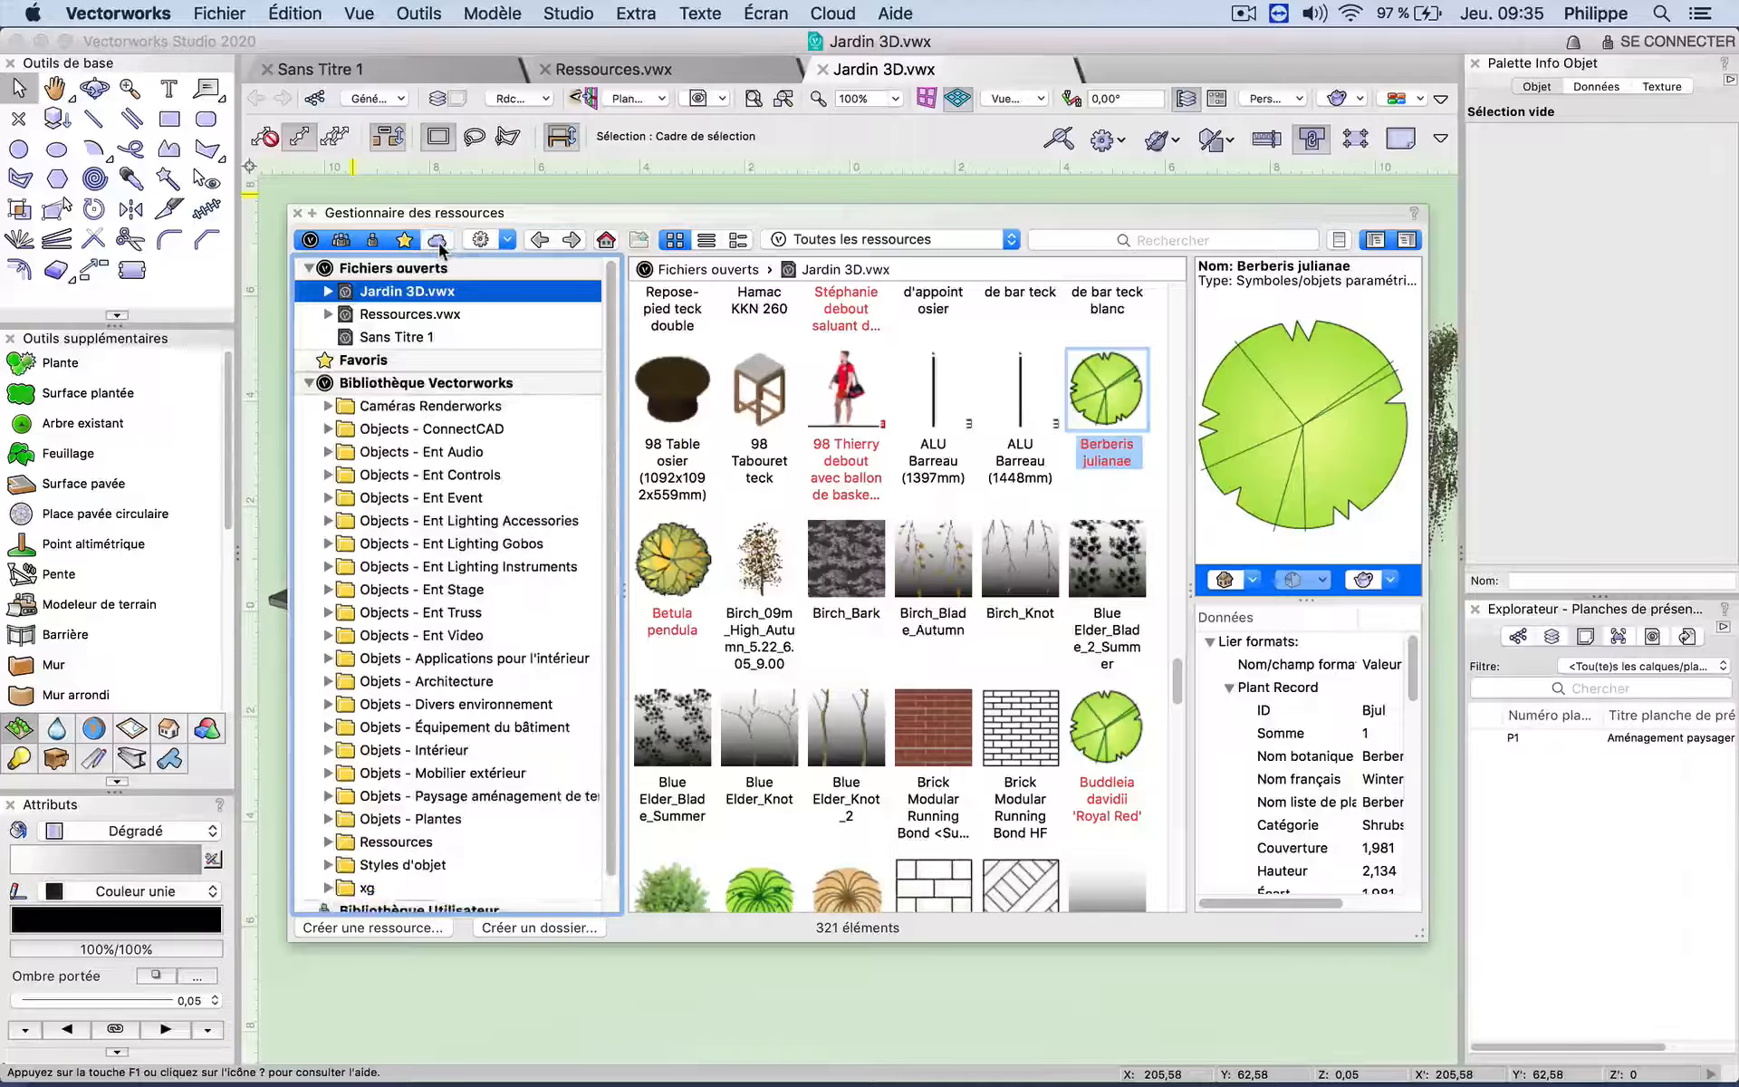
{"action": "left_click", "coordinate": [439, 241]}
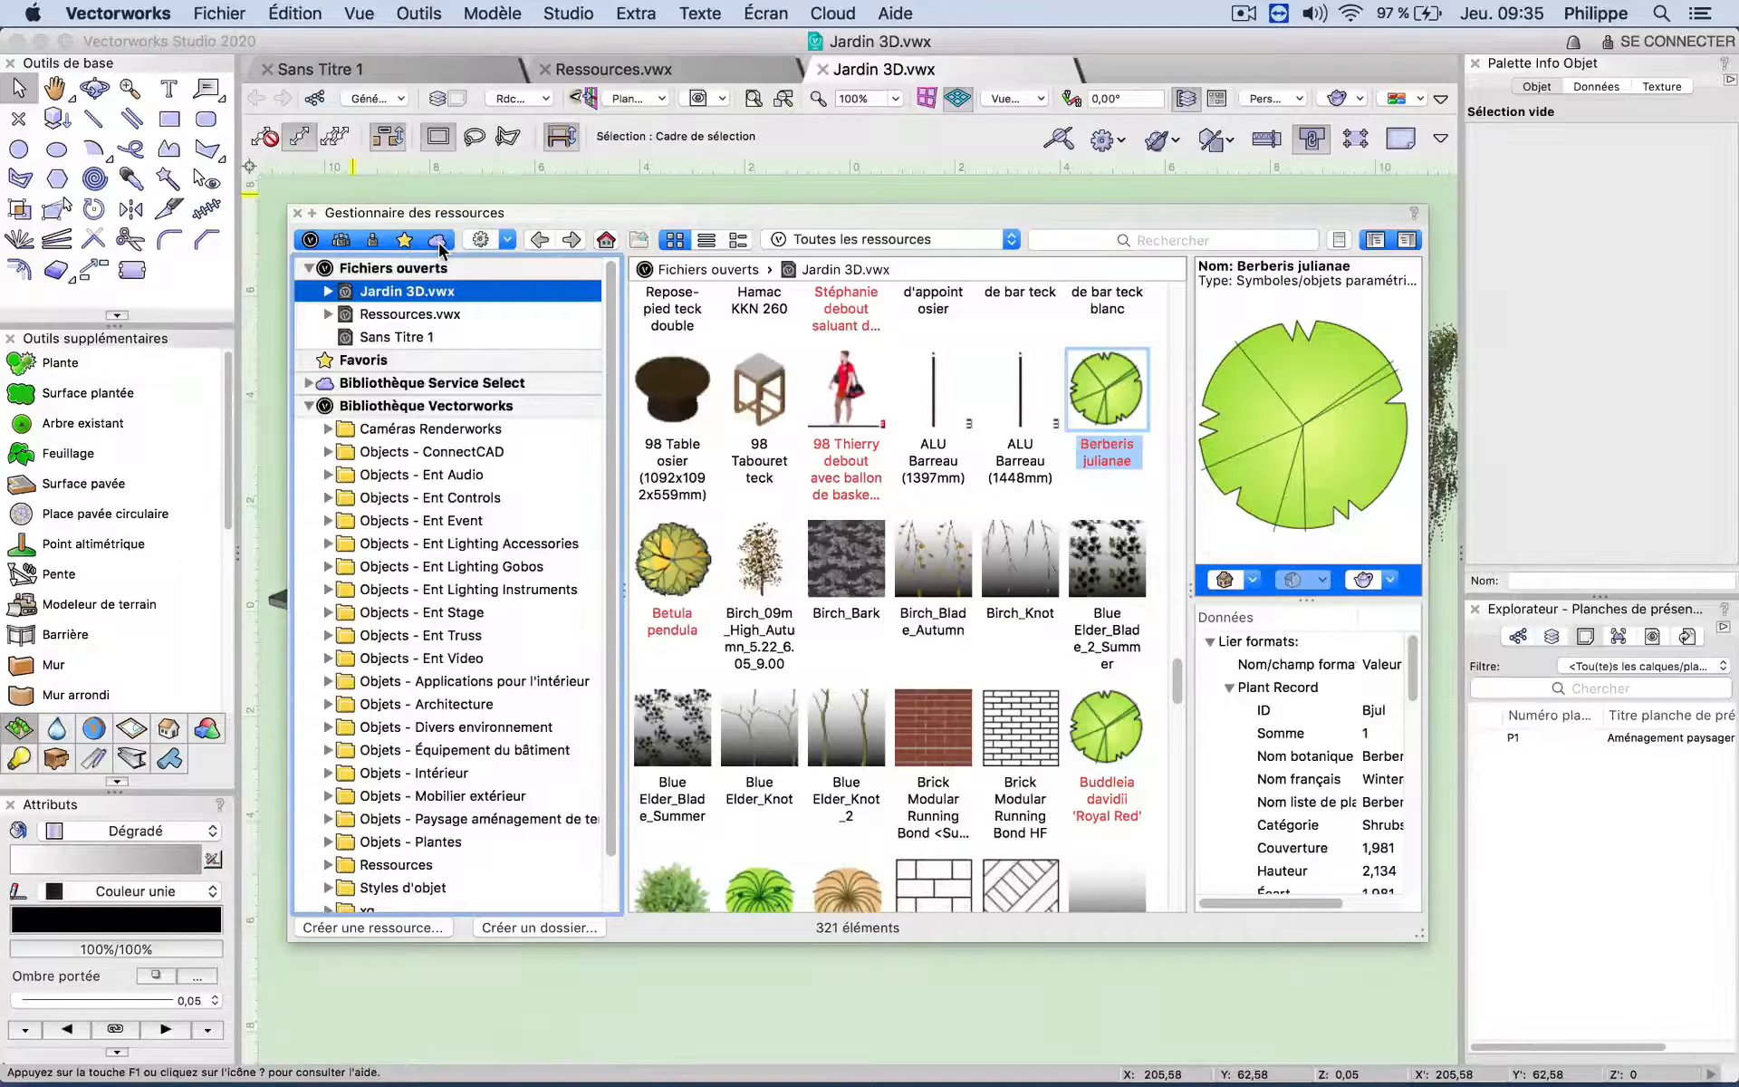
Step: Hide the Service Select, favourites, user, shared and Vectorworks libraries so that only the open files are listed
{"action": "left_click", "coordinate": [439, 241]}
{"action": "left_click", "coordinate": [405, 241]}
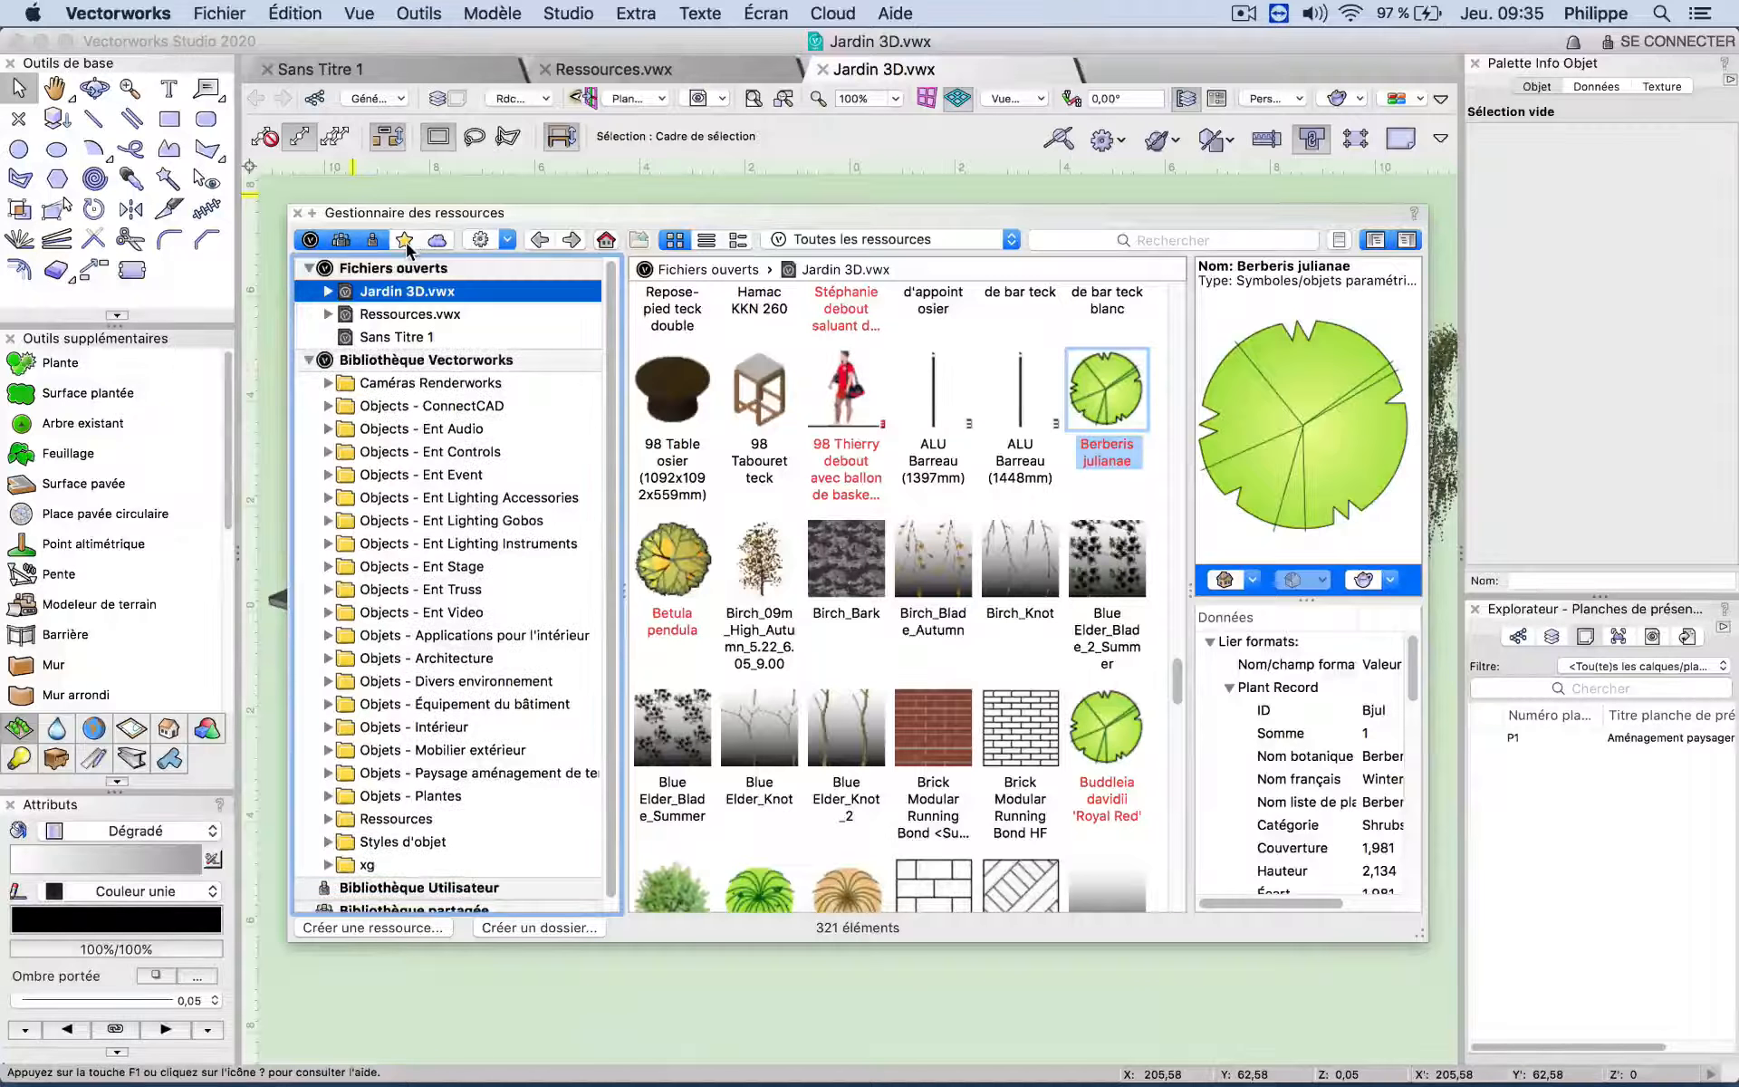
{"action": "left_click", "coordinate": [342, 241]}
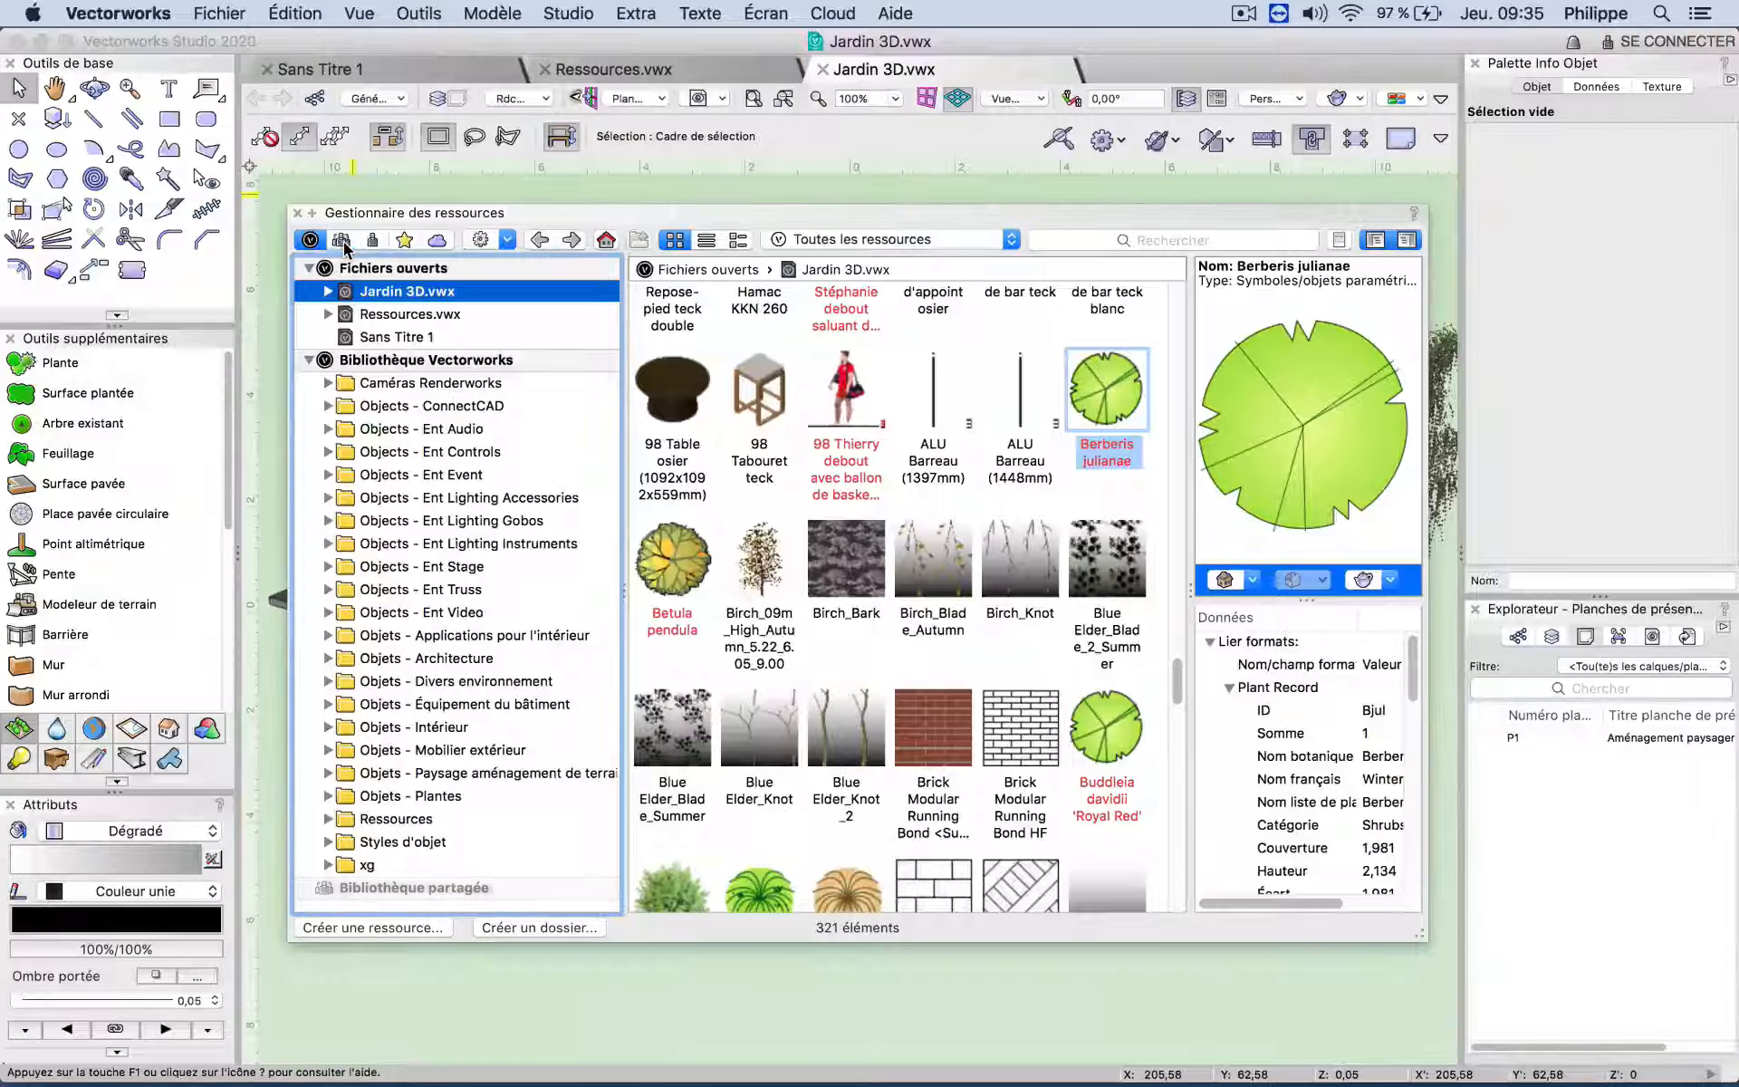
{"action": "left_click", "coordinate": [314, 241]}
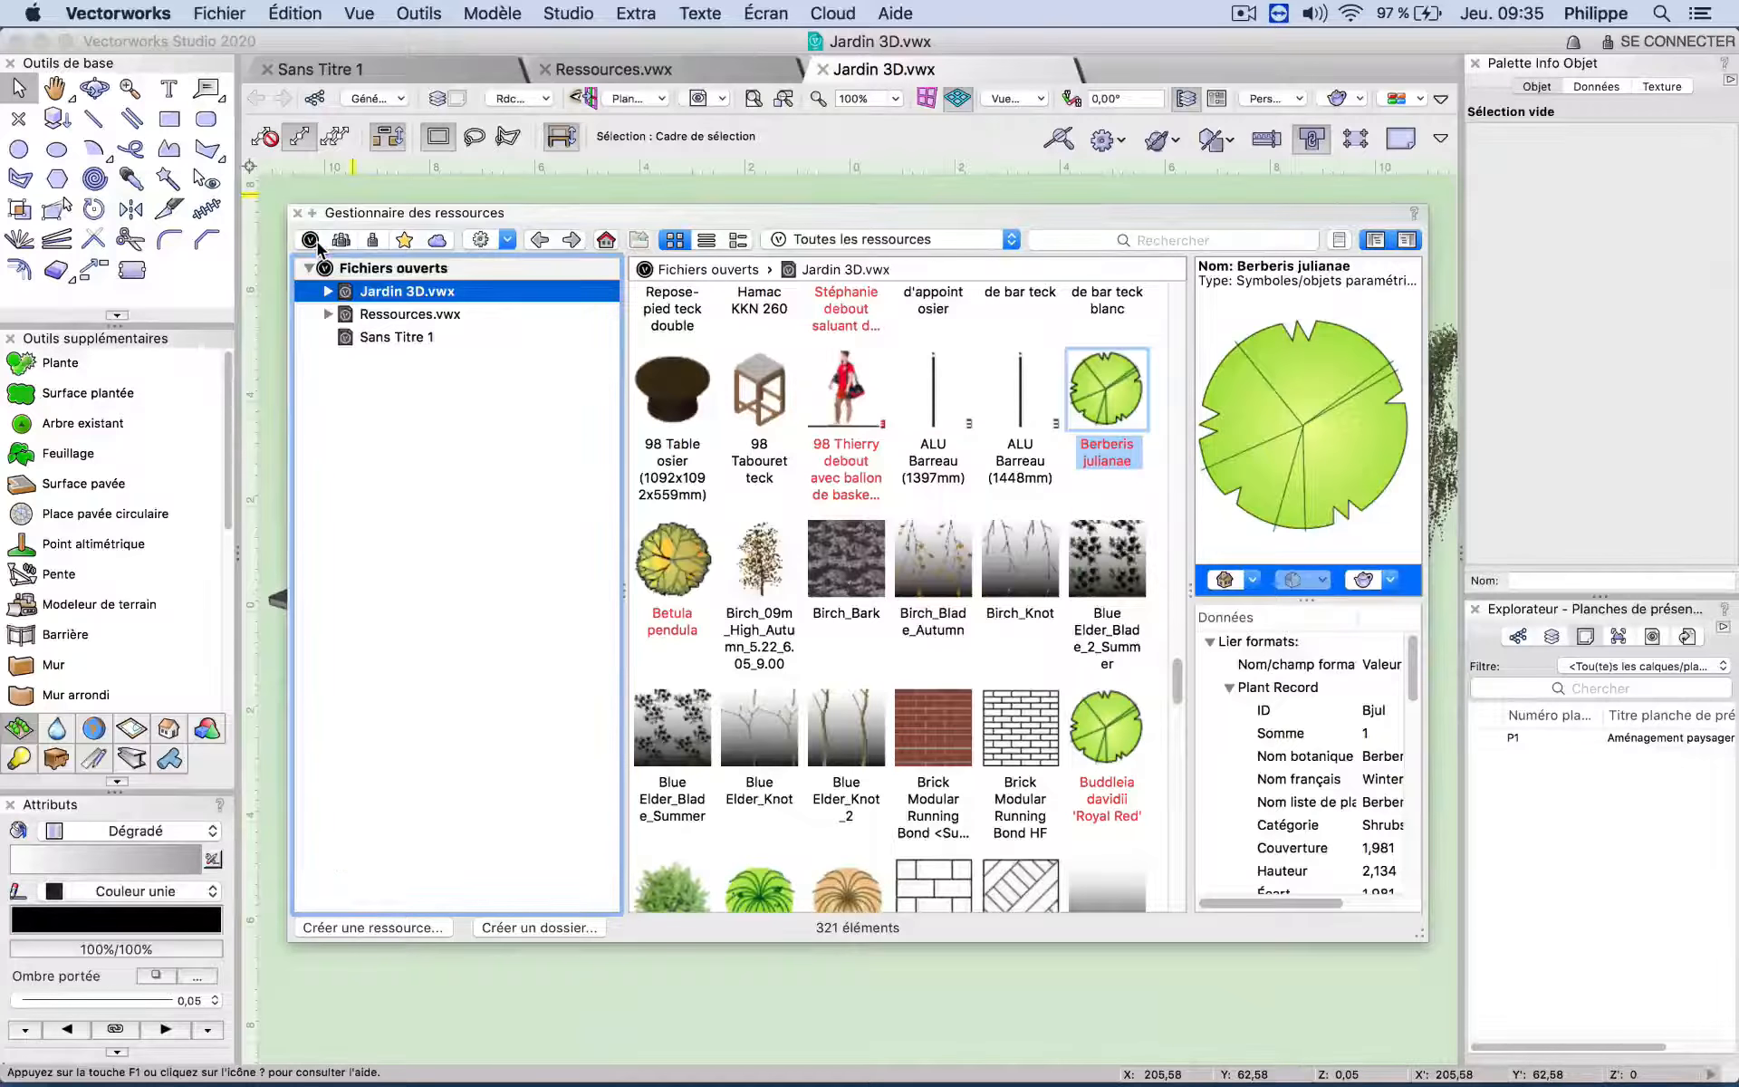
Step: Browse the resources of the unopened file Matériaux.vwx from the Basics Vidéo 13 folder
{"action": "left_click", "coordinate": [507, 240]}
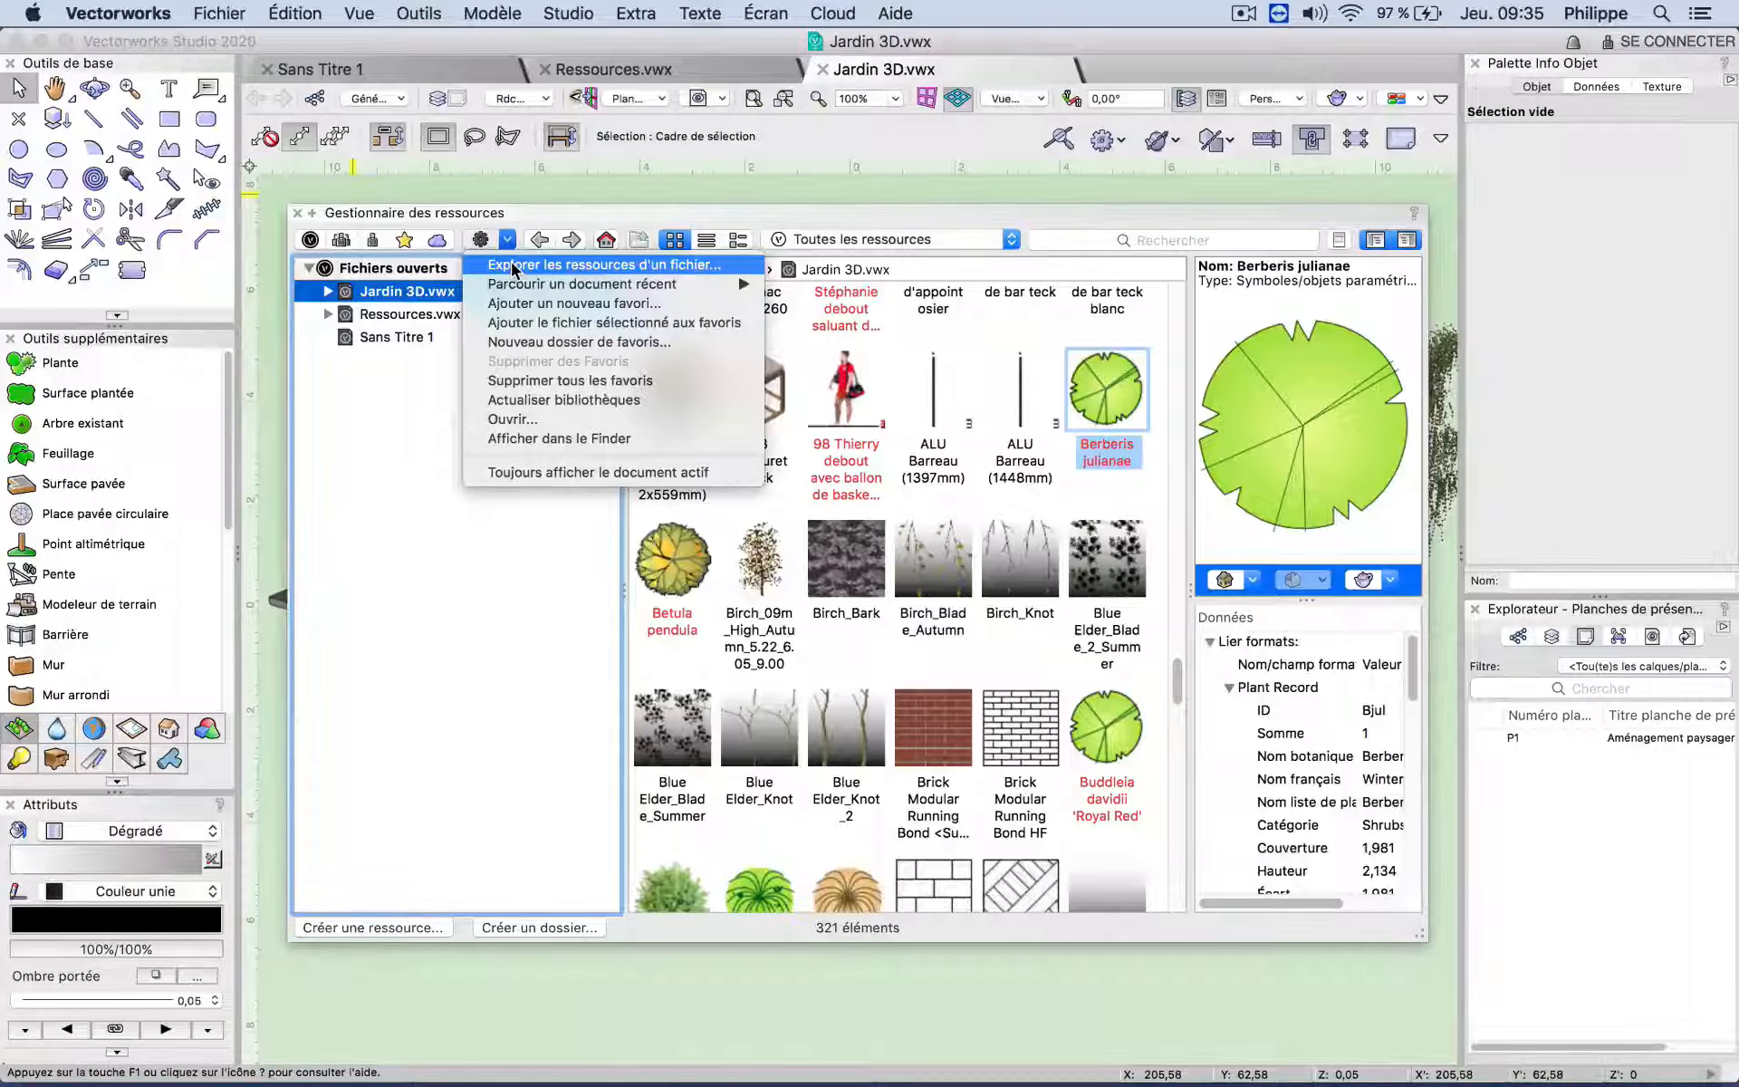
{"action": "left_click", "coordinate": [511, 264]}
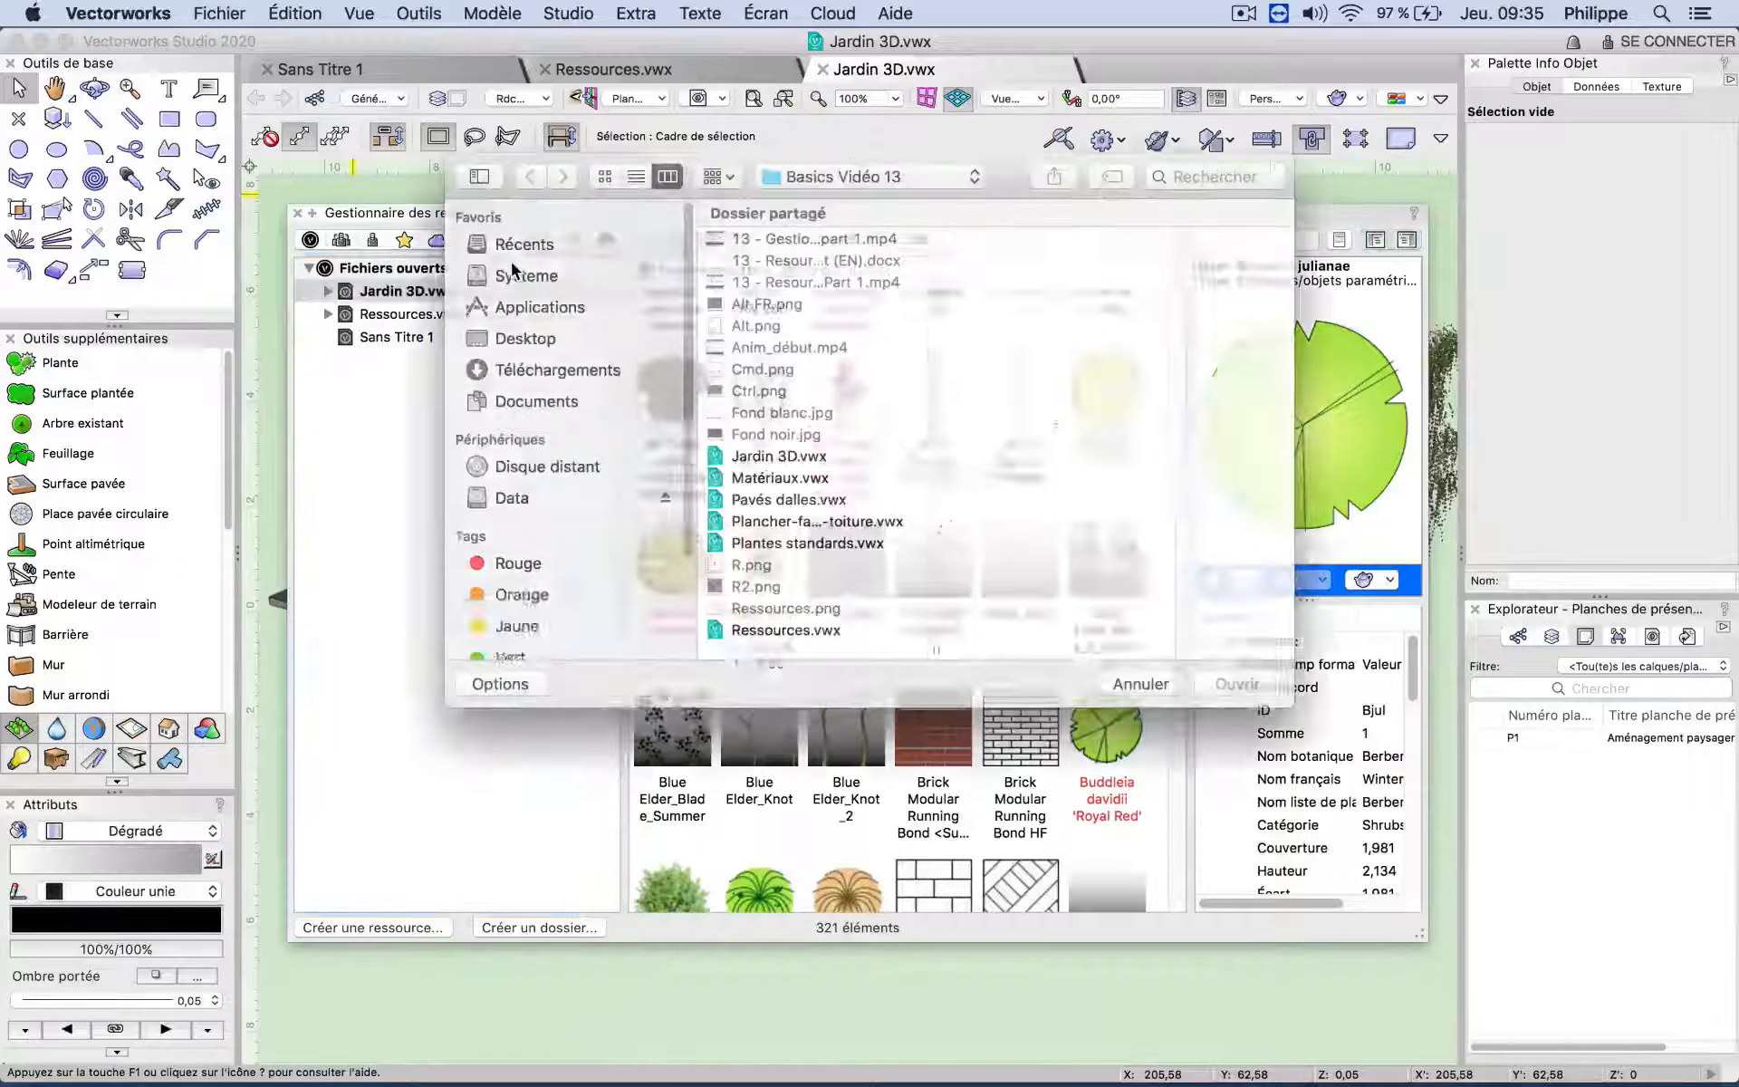
{"action": "left_click", "coordinate": [780, 478]}
{"action": "left_click", "coordinate": [1231, 684]}
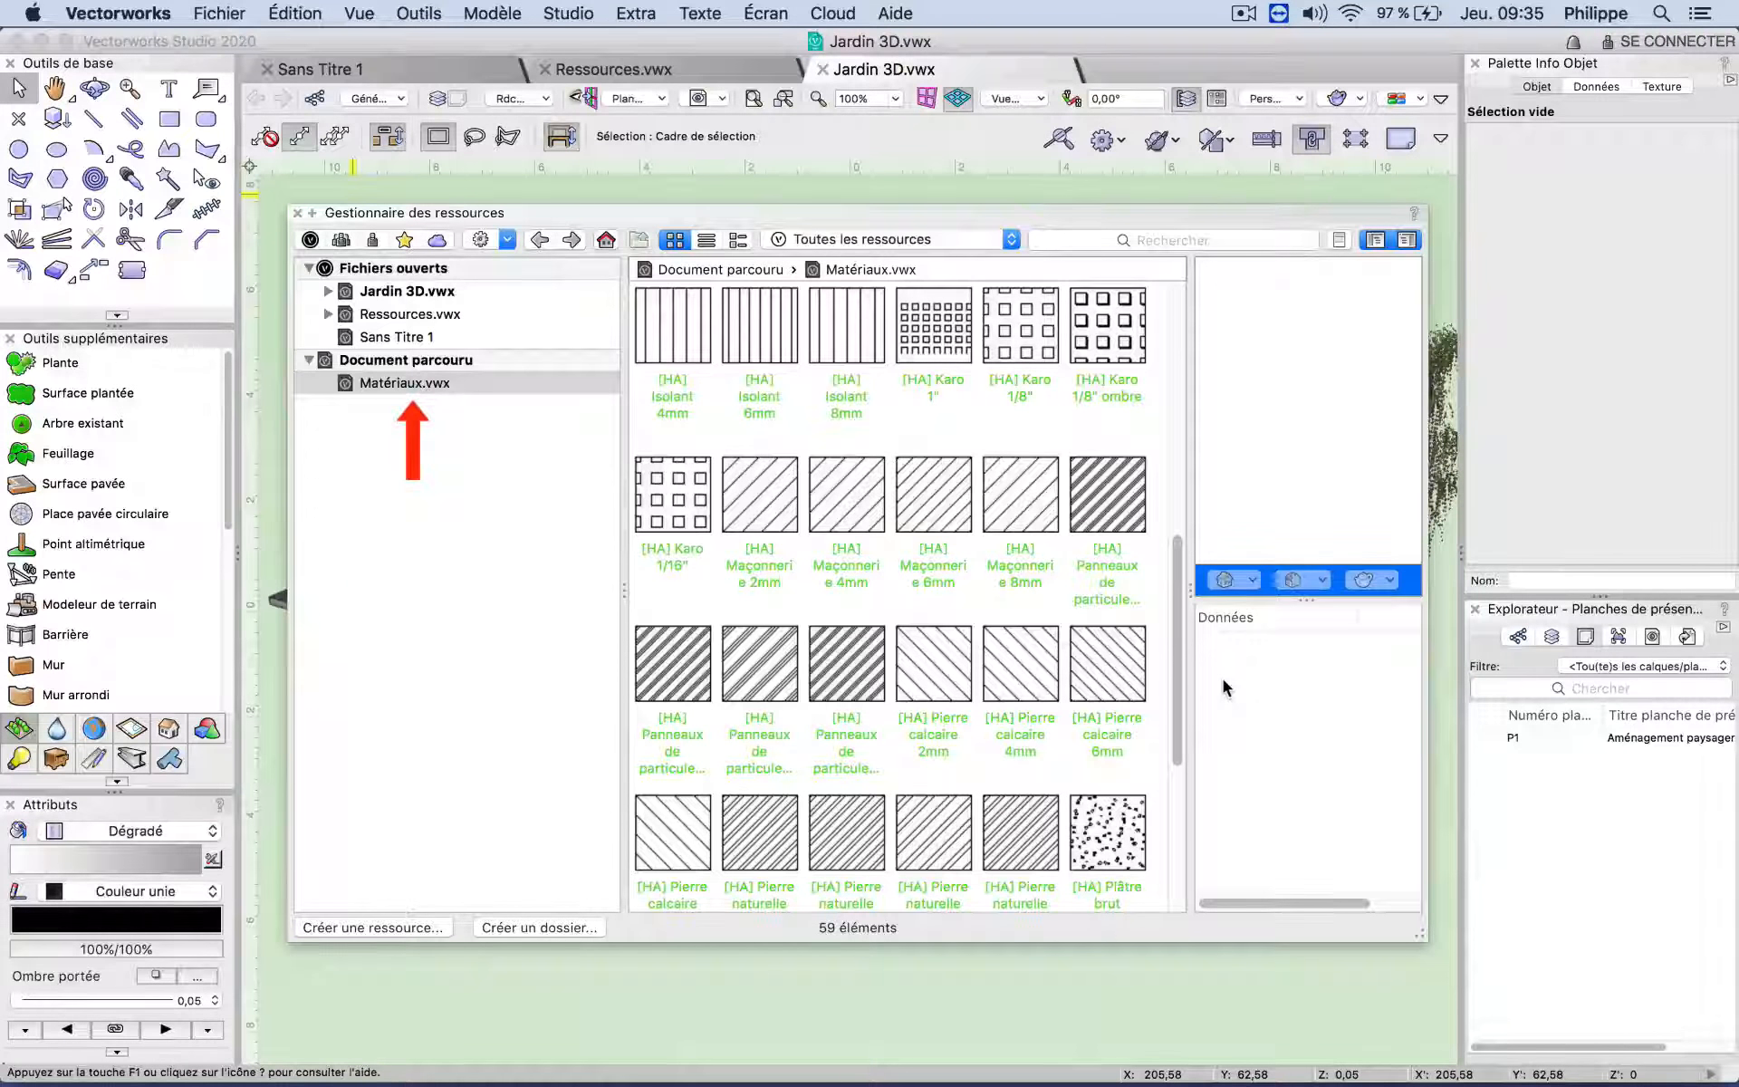
Step: Show the favourites in the file list and add Matériaux.vwx as a favourite in the Racine folder
{"action": "left_click", "coordinate": [426, 290]}
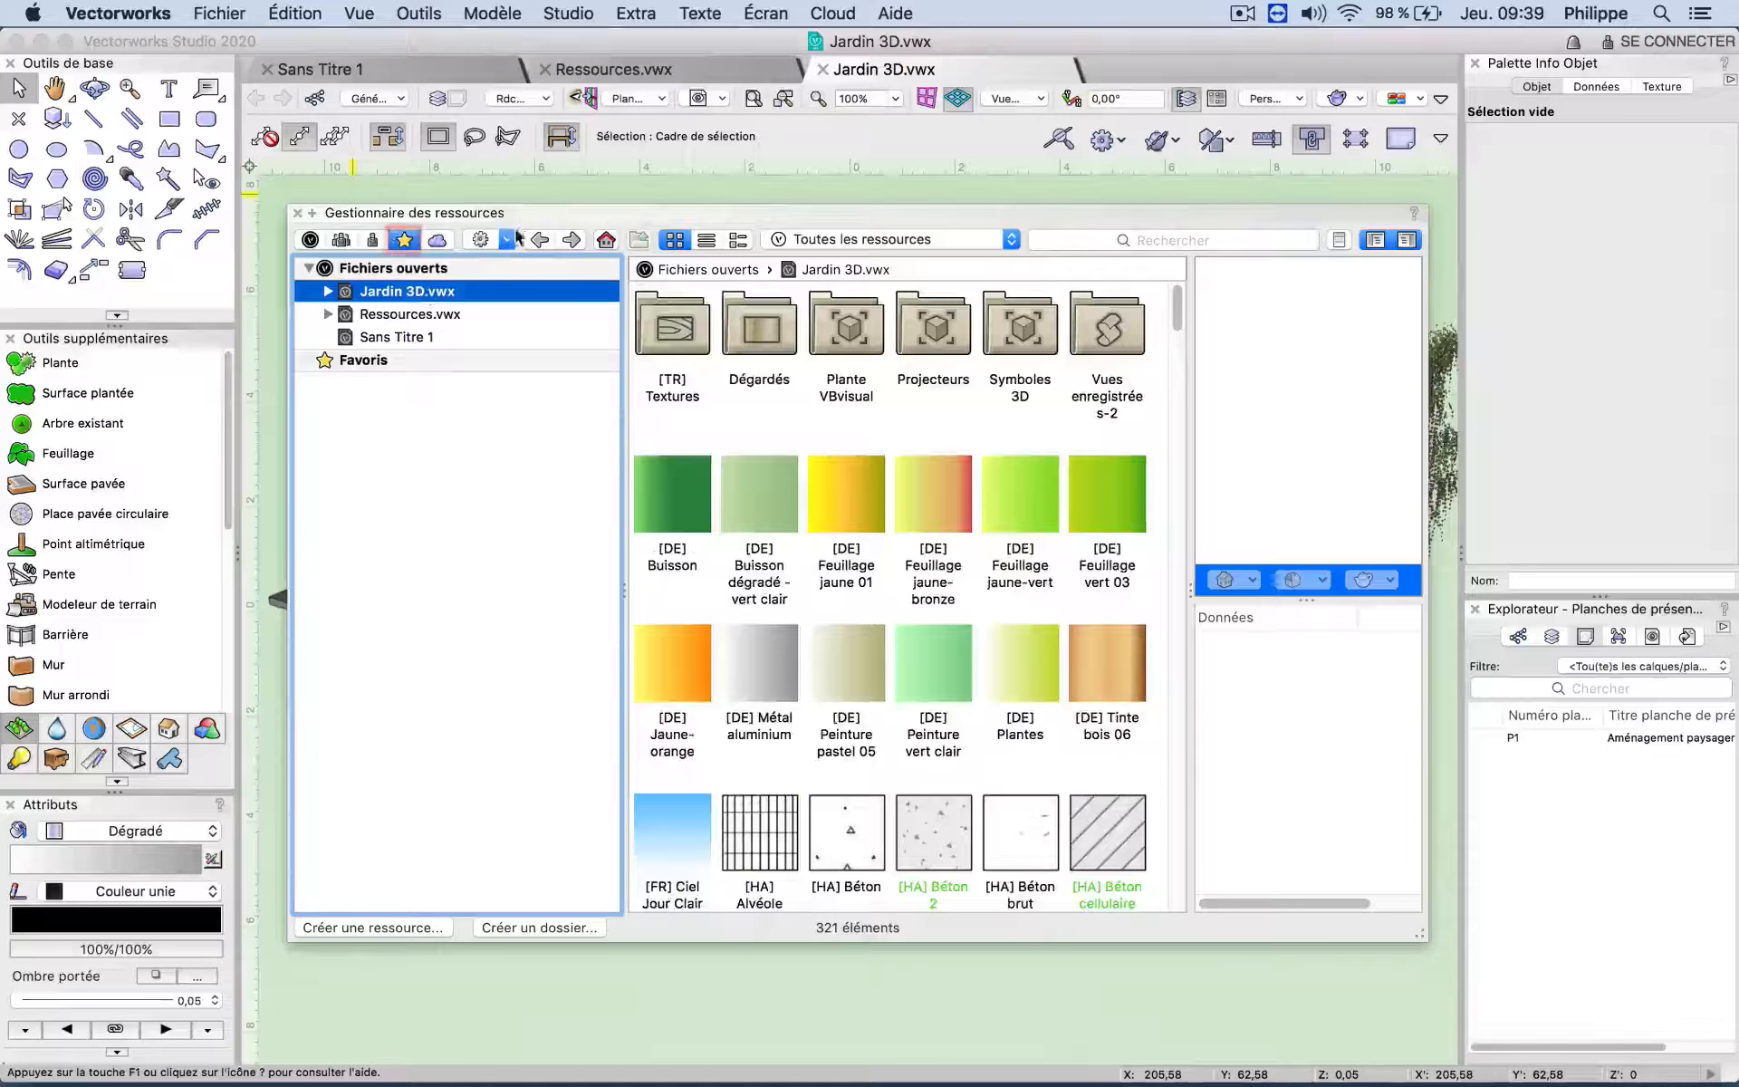
{"action": "left_click", "coordinate": [404, 239]}
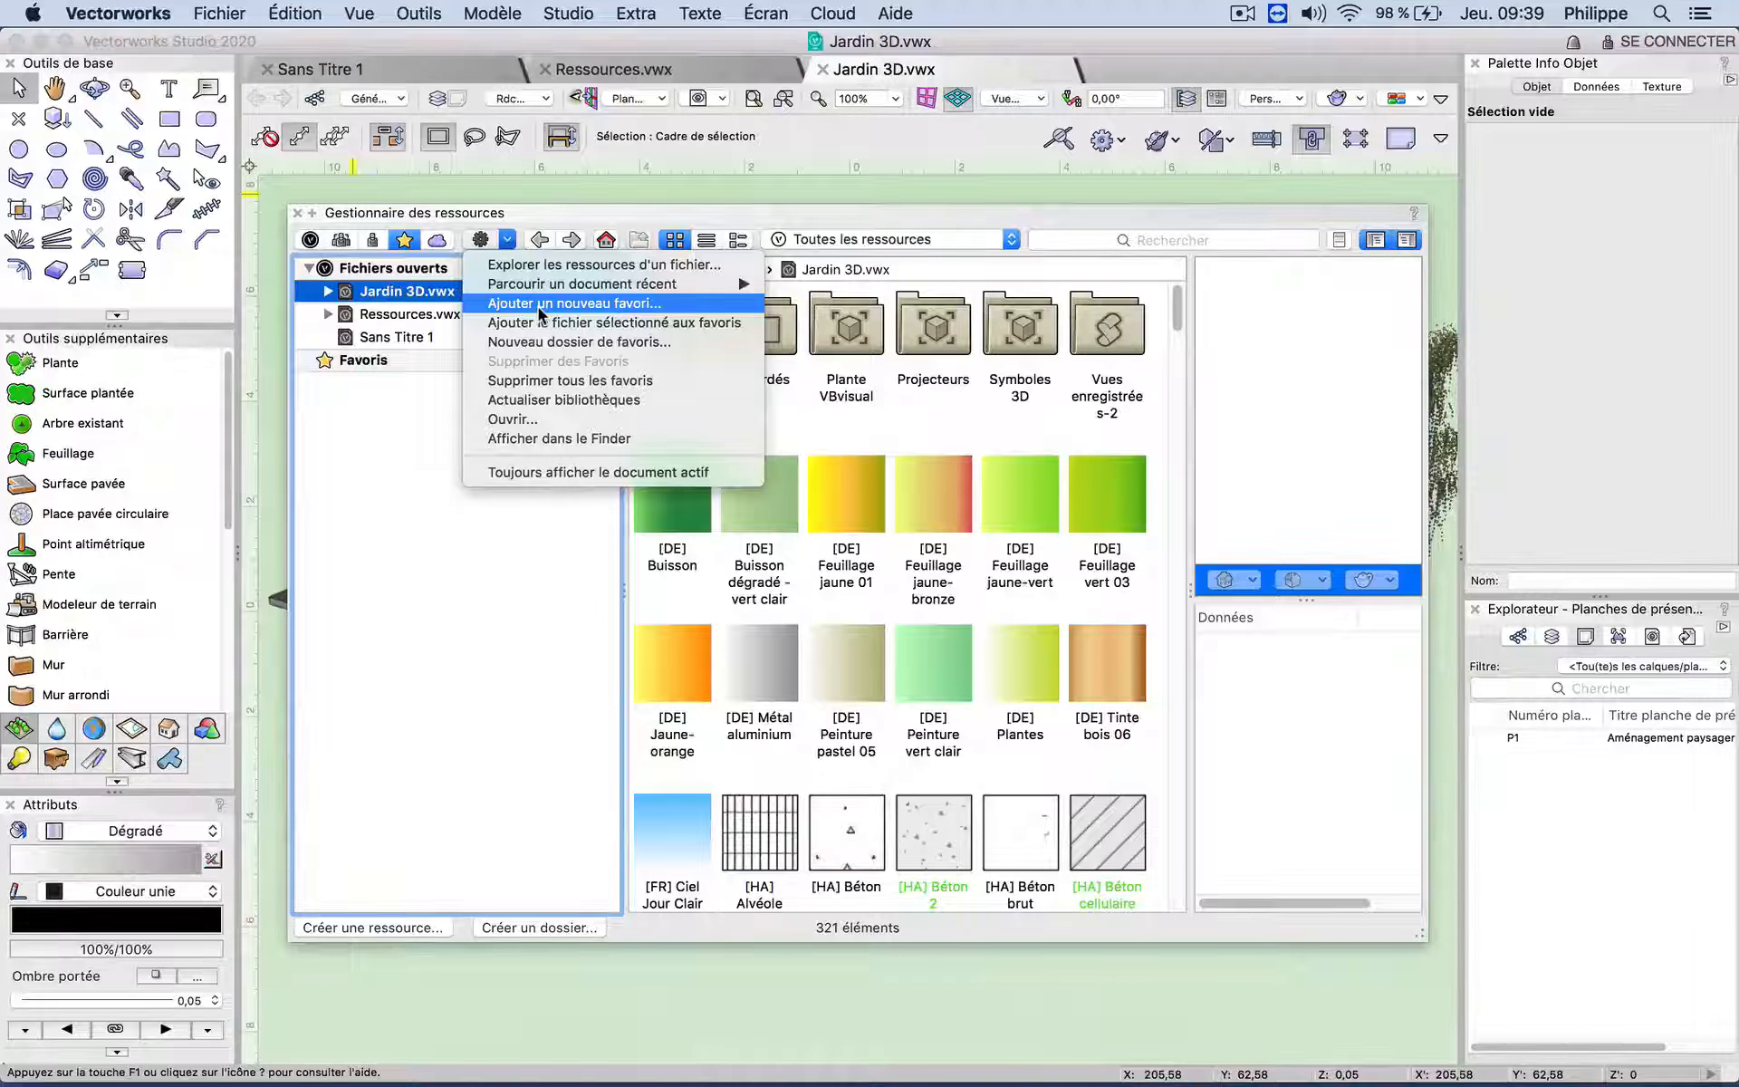
{"action": "left_click", "coordinate": [538, 307]}
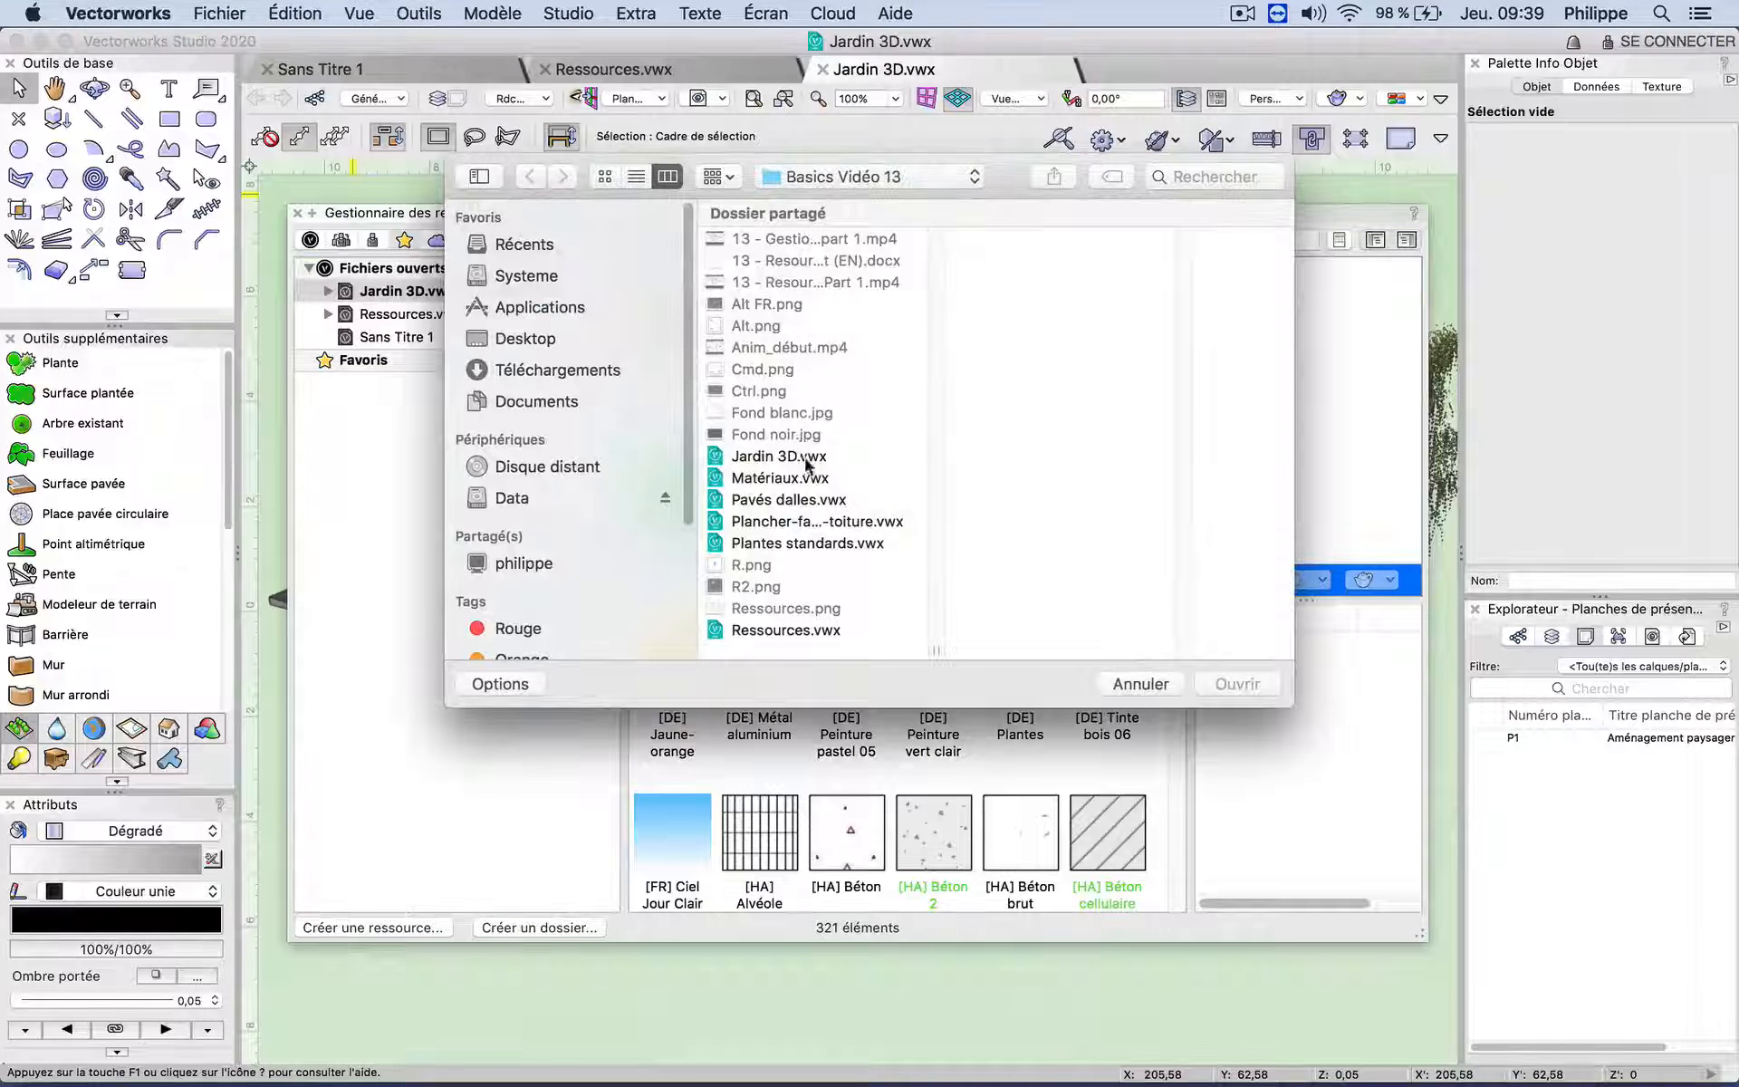
{"action": "left_click", "coordinate": [796, 478]}
{"action": "left_click", "coordinate": [1240, 684]}
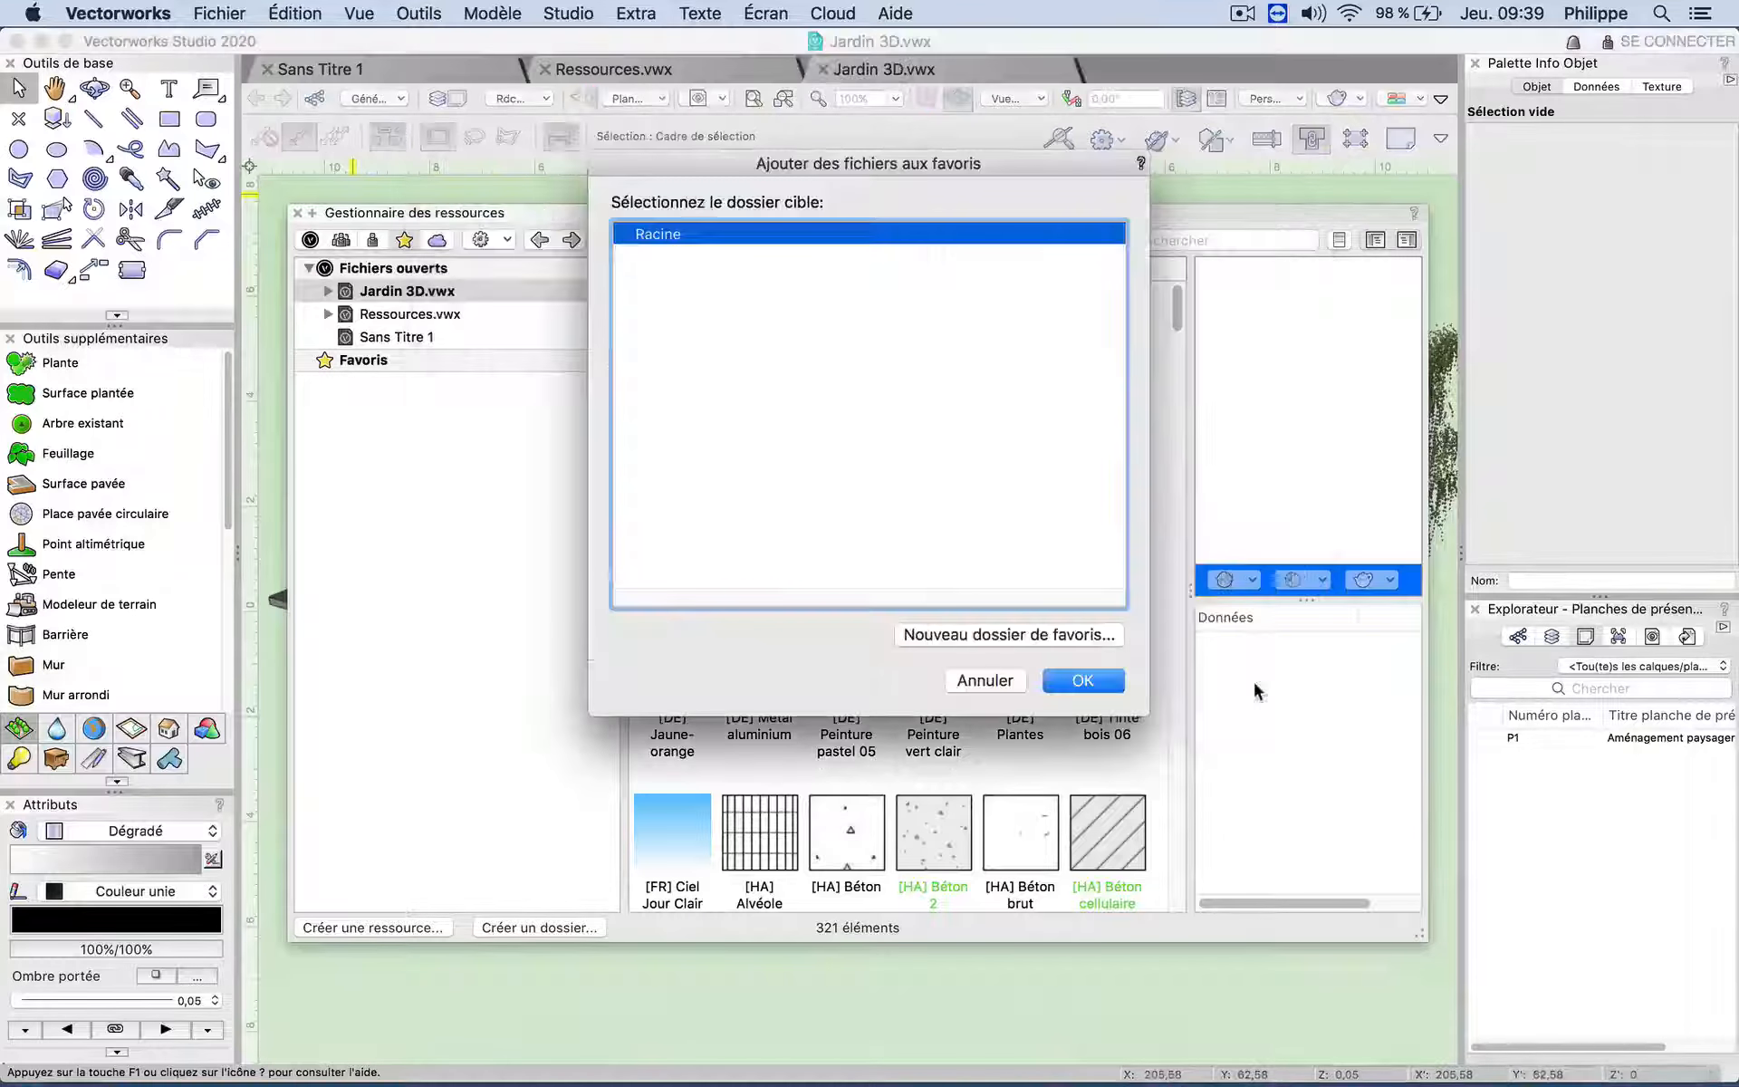
{"action": "left_click", "coordinate": [1087, 679]}
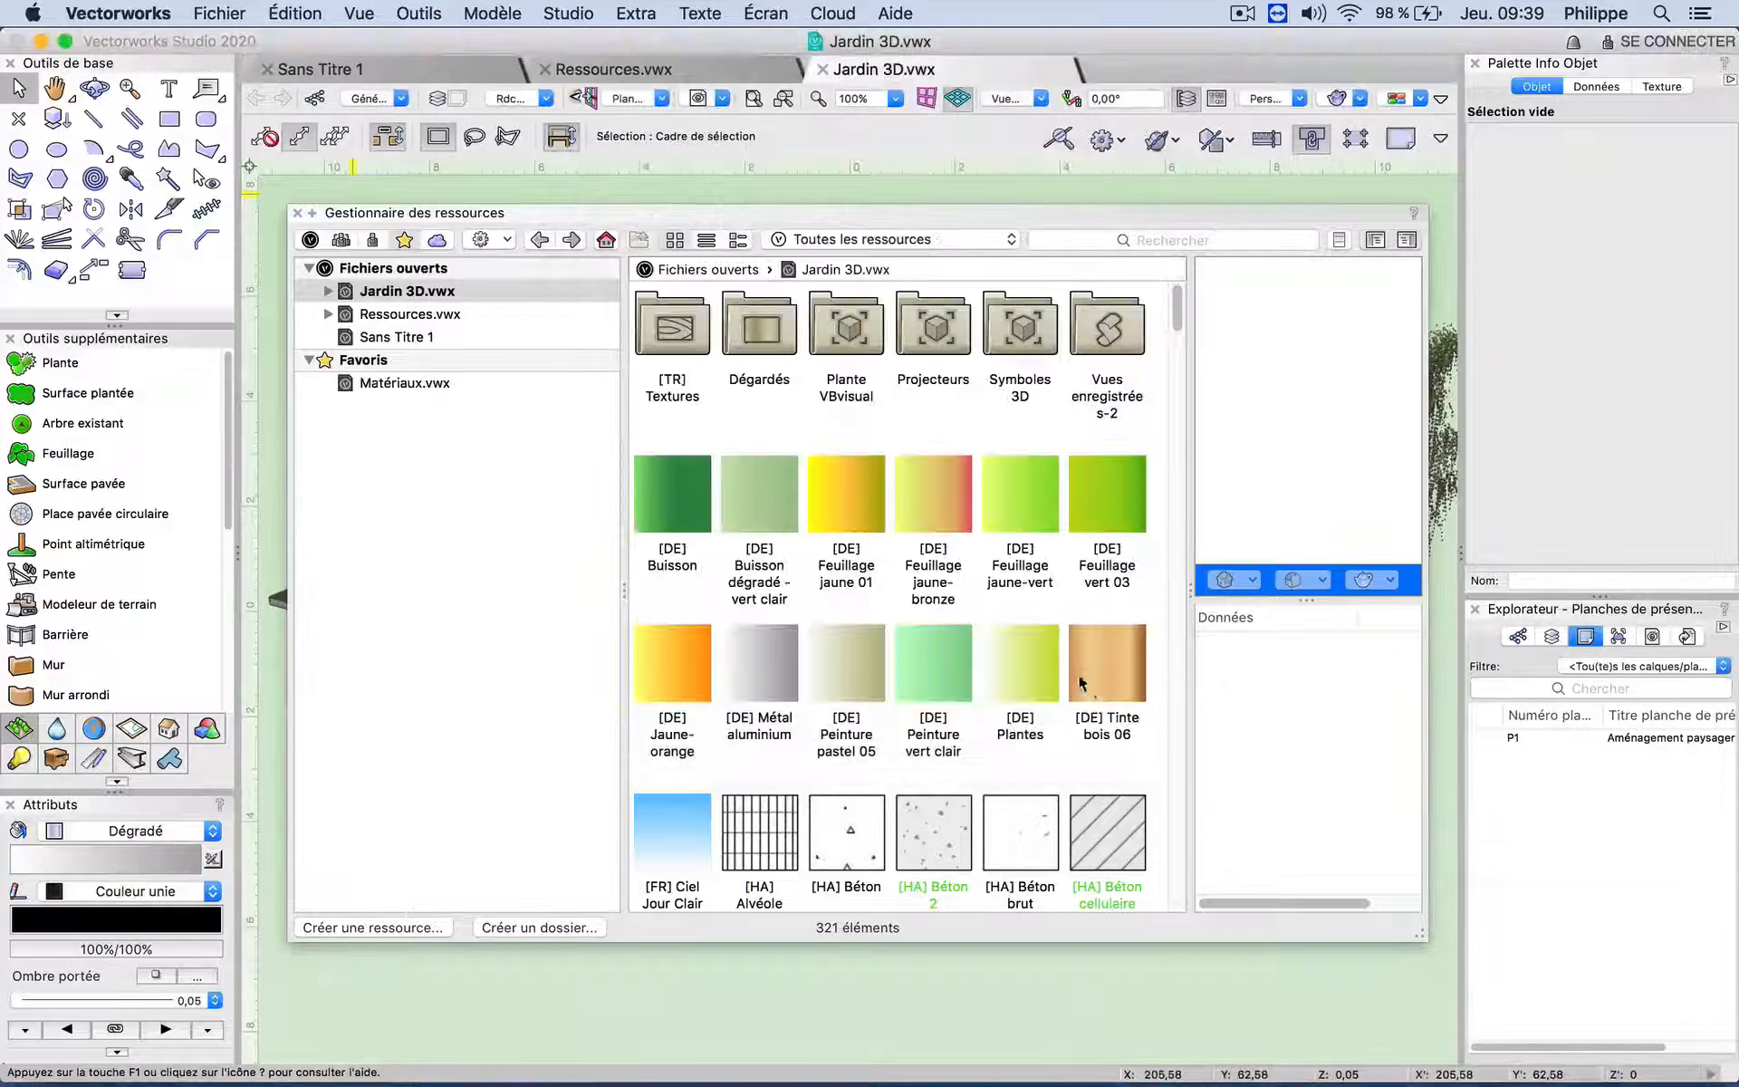
{"action": "left_click", "coordinate": [404, 383]}
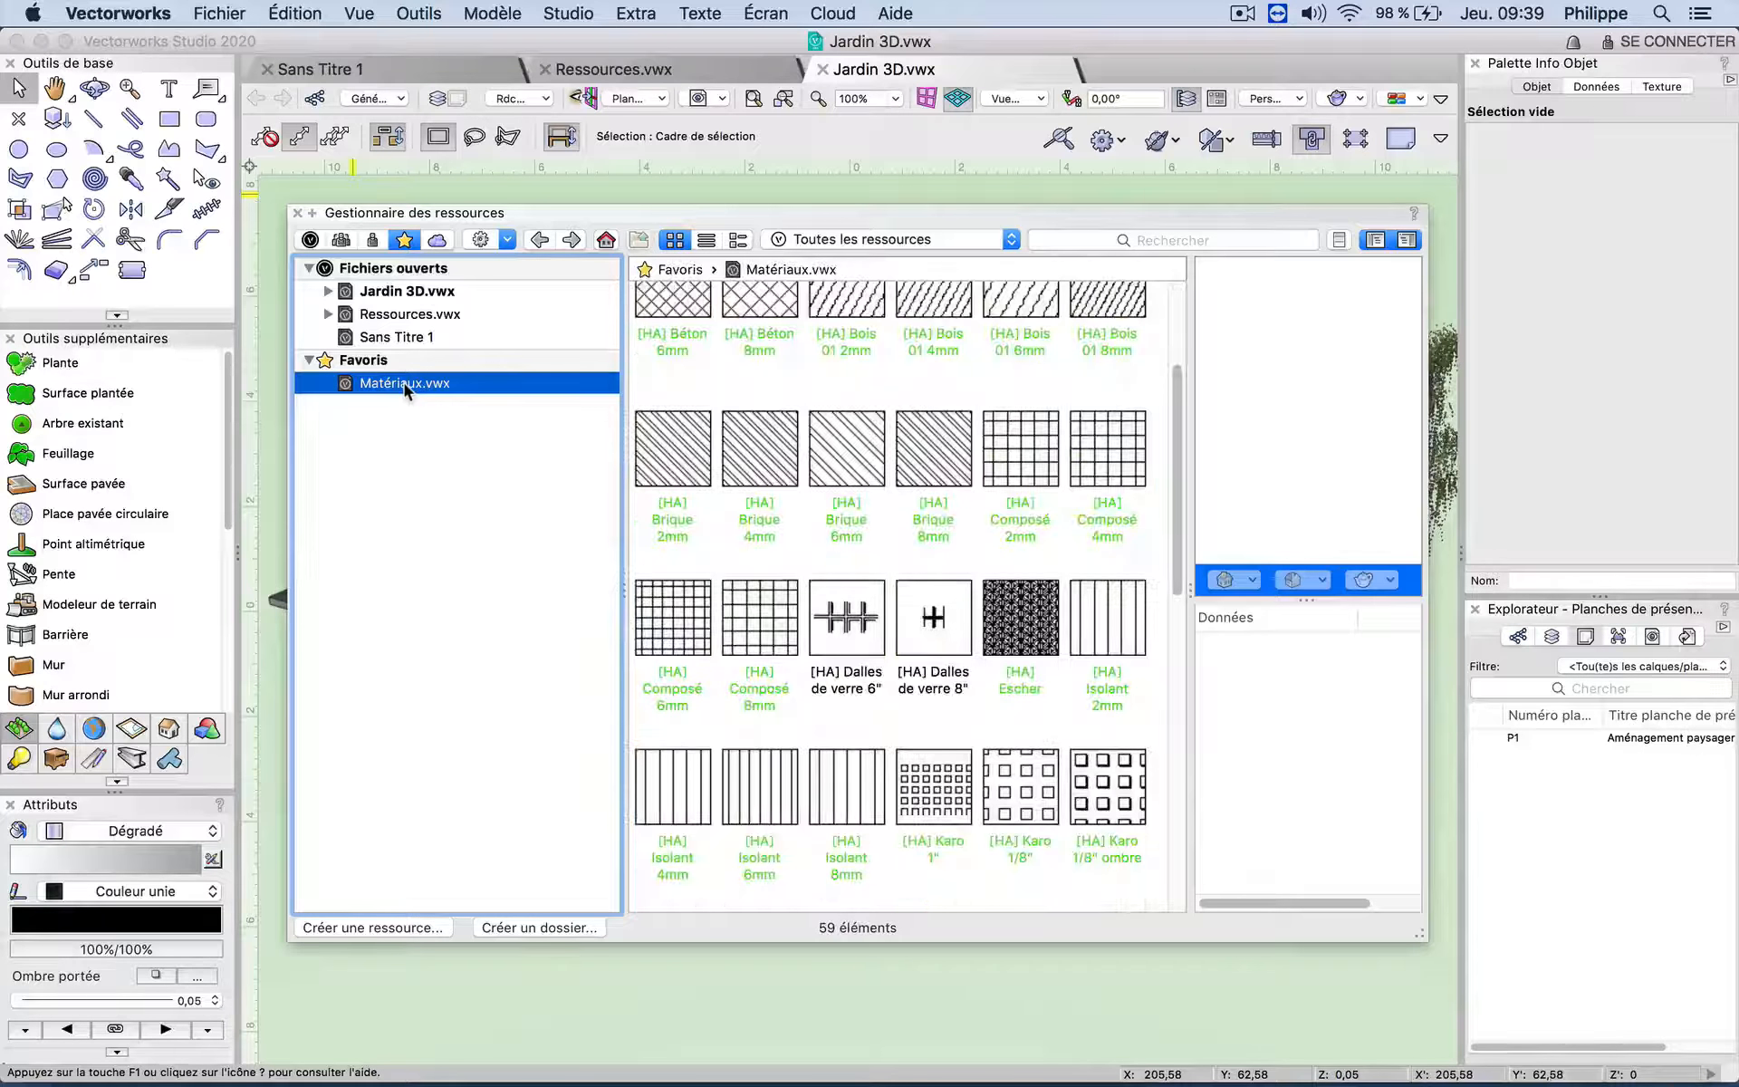
Step: Refresh the libraries in the resource manager
{"action": "left_click", "coordinate": [508, 239]}
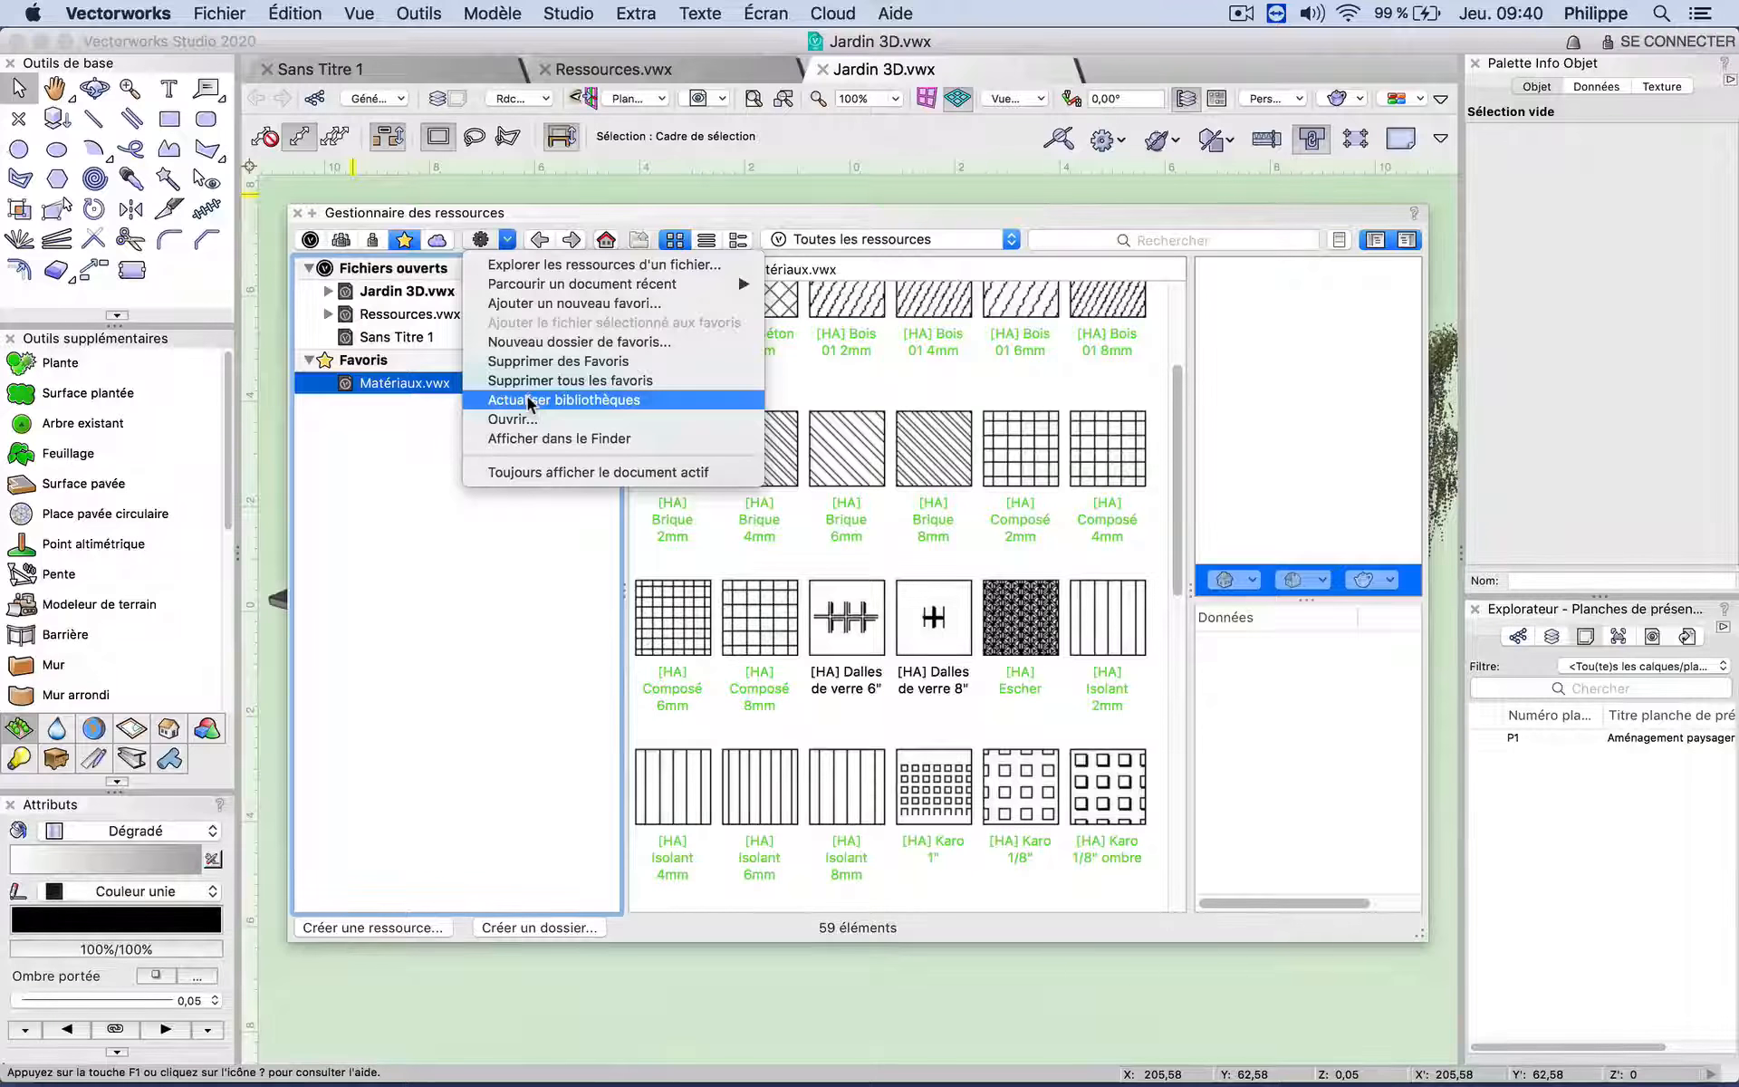
{"action": "left_click", "coordinate": [527, 399]}
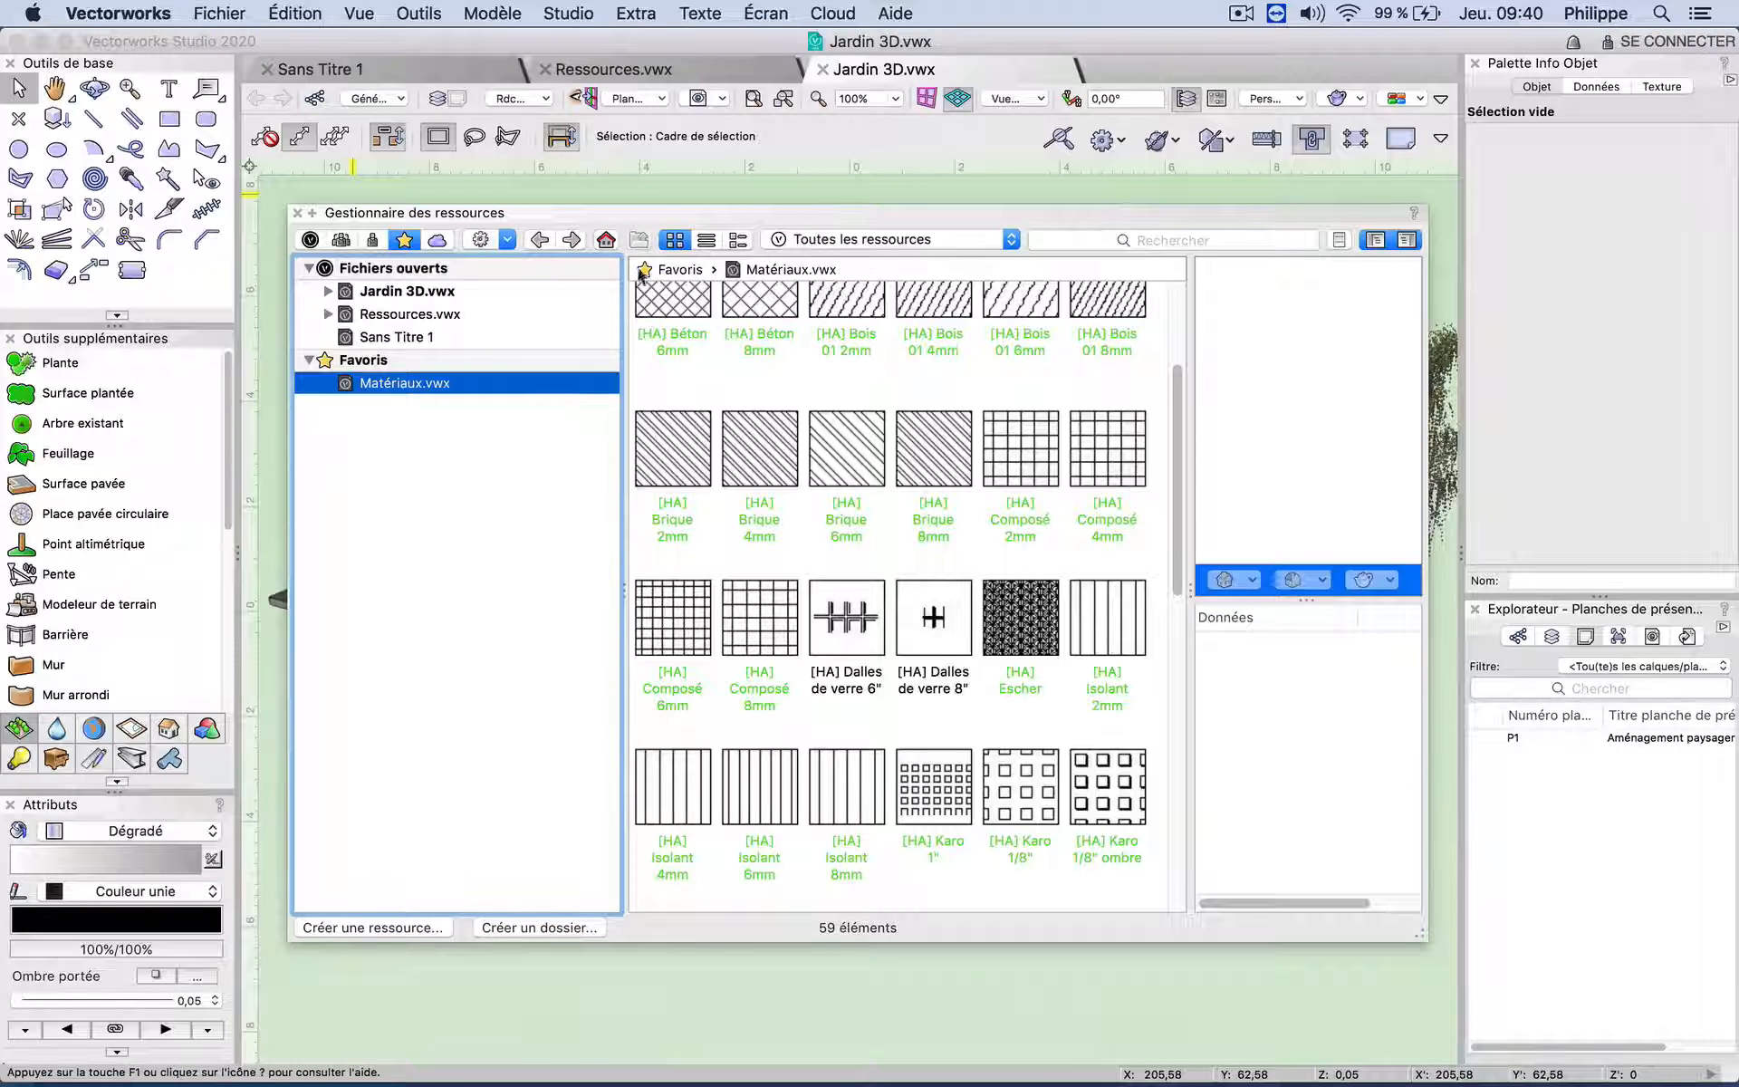
Step: Review the installable content libraries in the Vectorworks library manager without installing any, and close it
{"action": "left_click", "coordinate": [892, 14]}
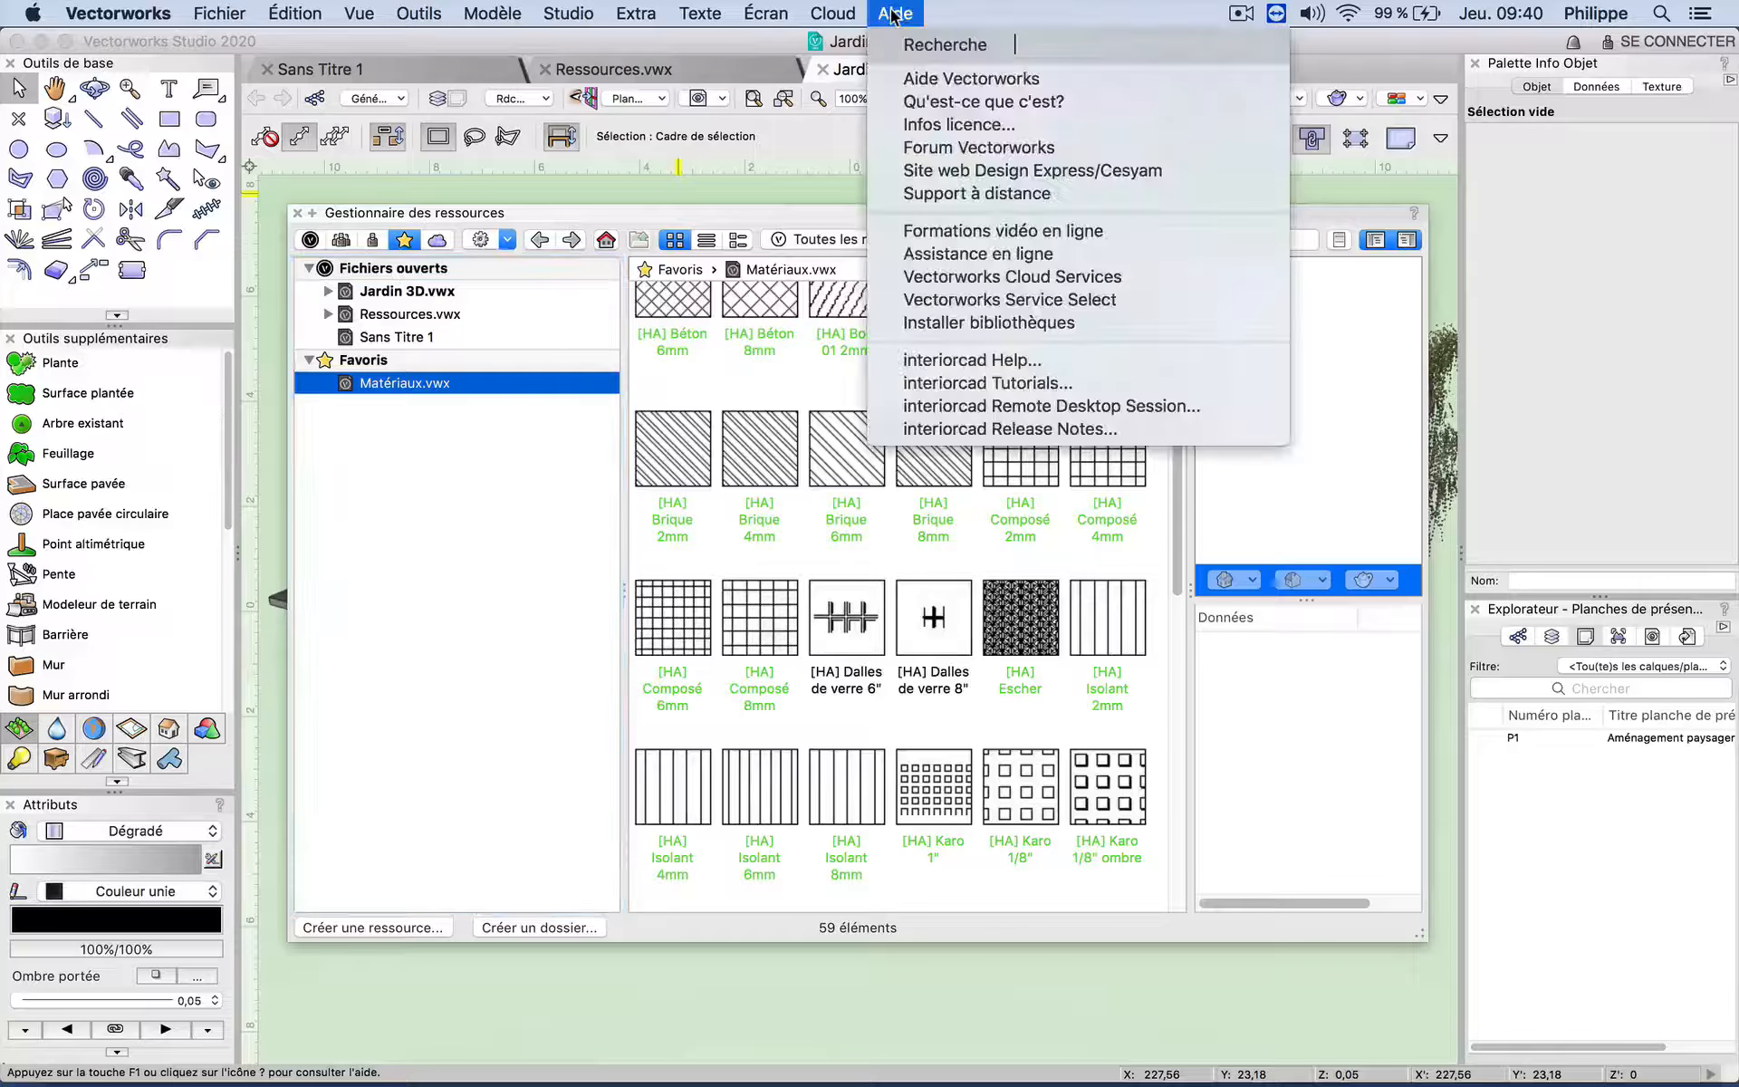
{"action": "left_click", "coordinate": [931, 320]}
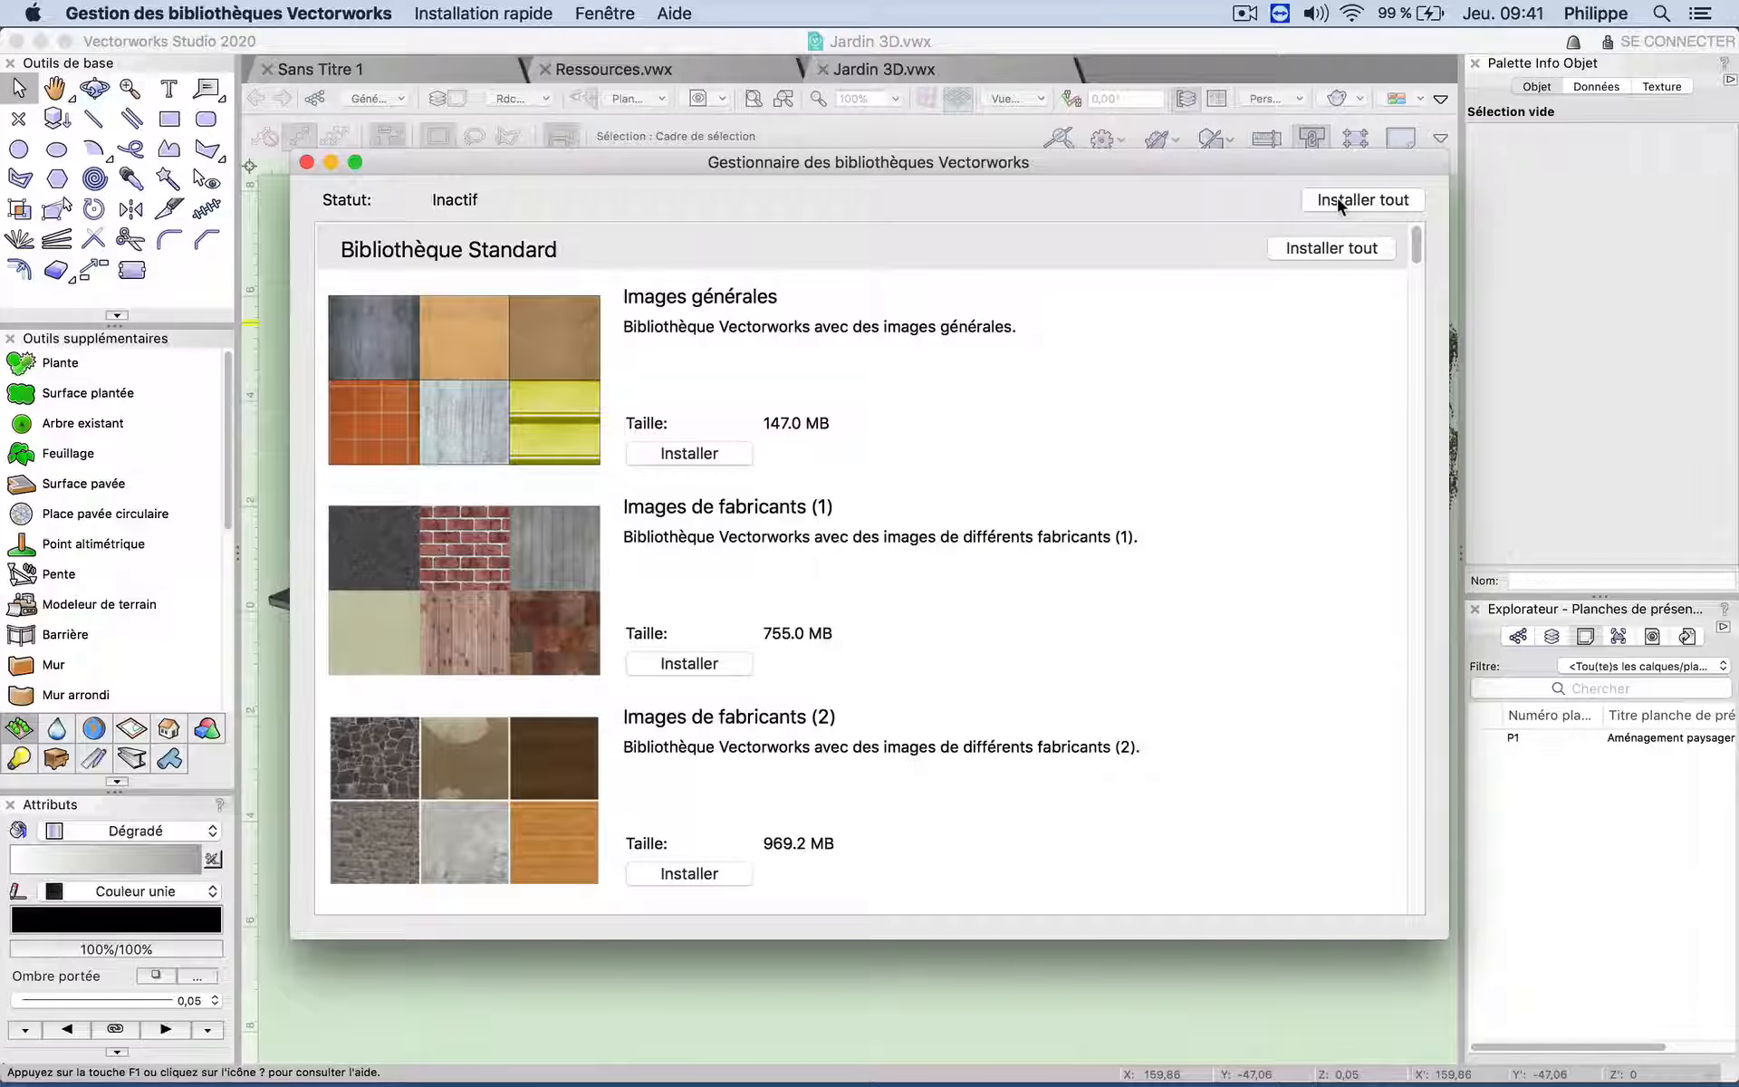
{"action": "left_click_drag", "start_coordinate": [1416, 252], "coordinate": [1452, 388]}
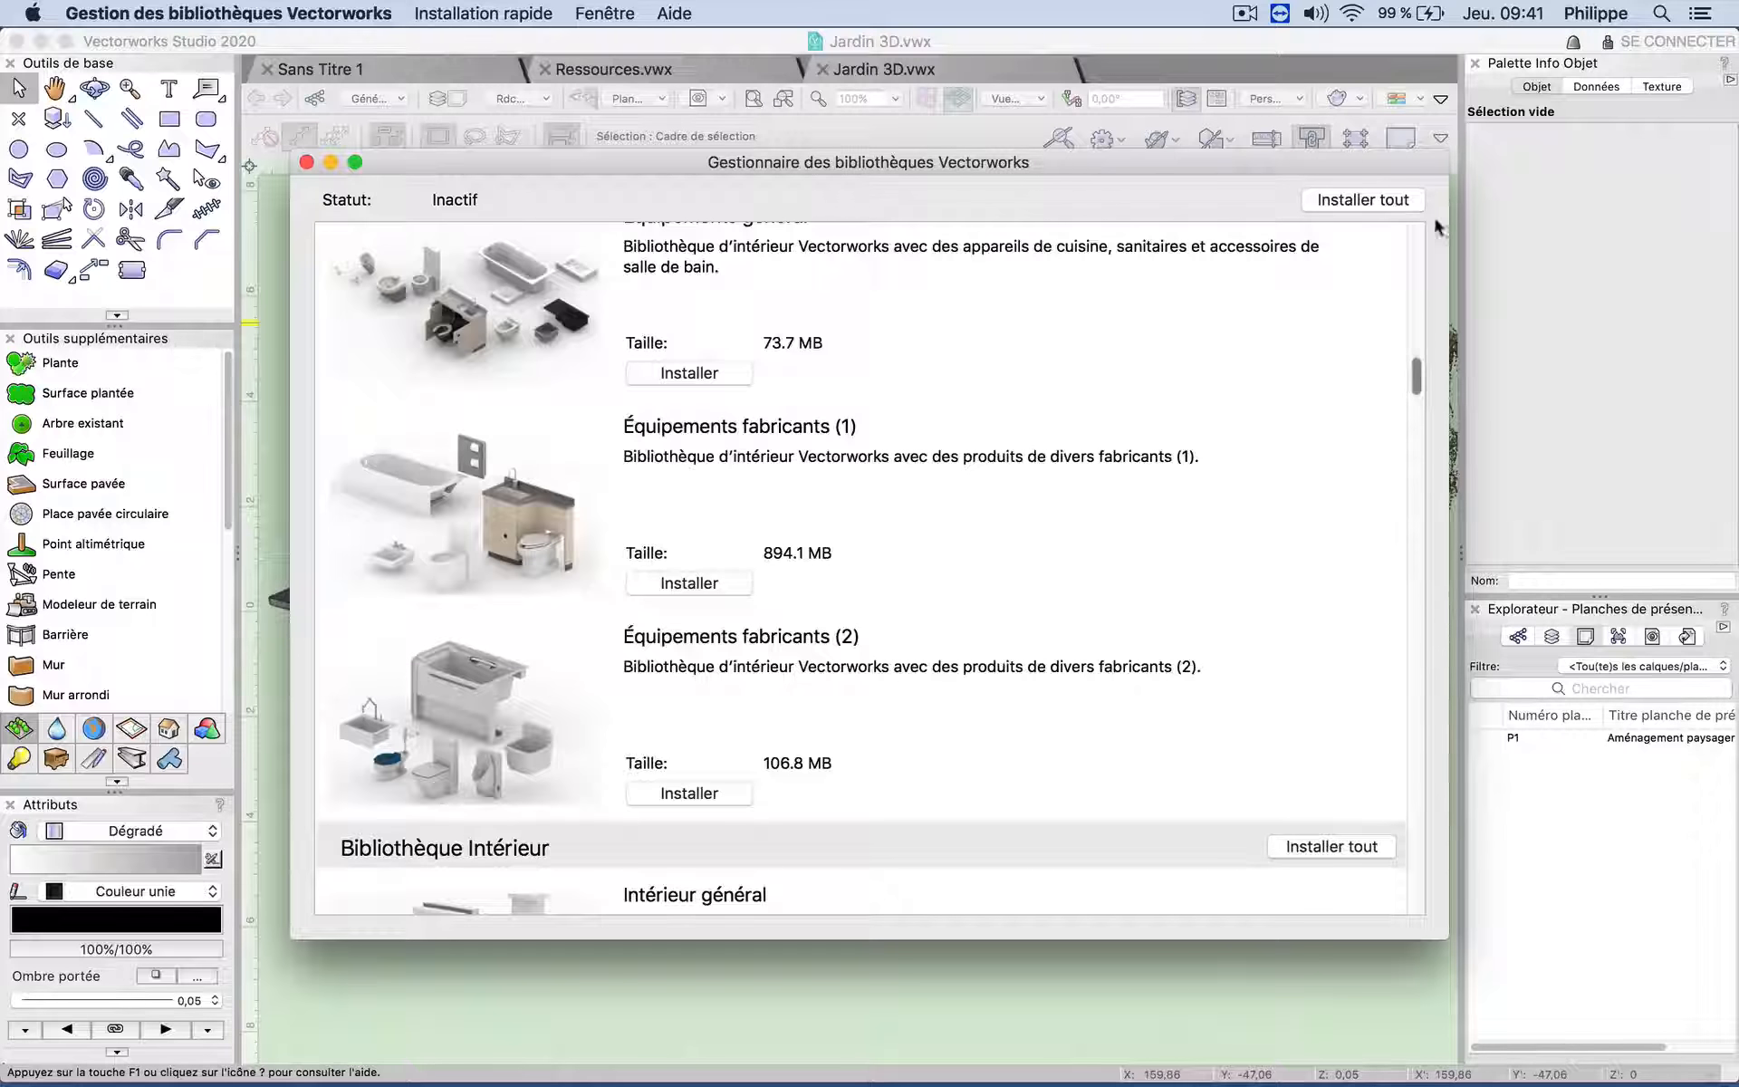
{"action": "left_click", "coordinate": [306, 163]}
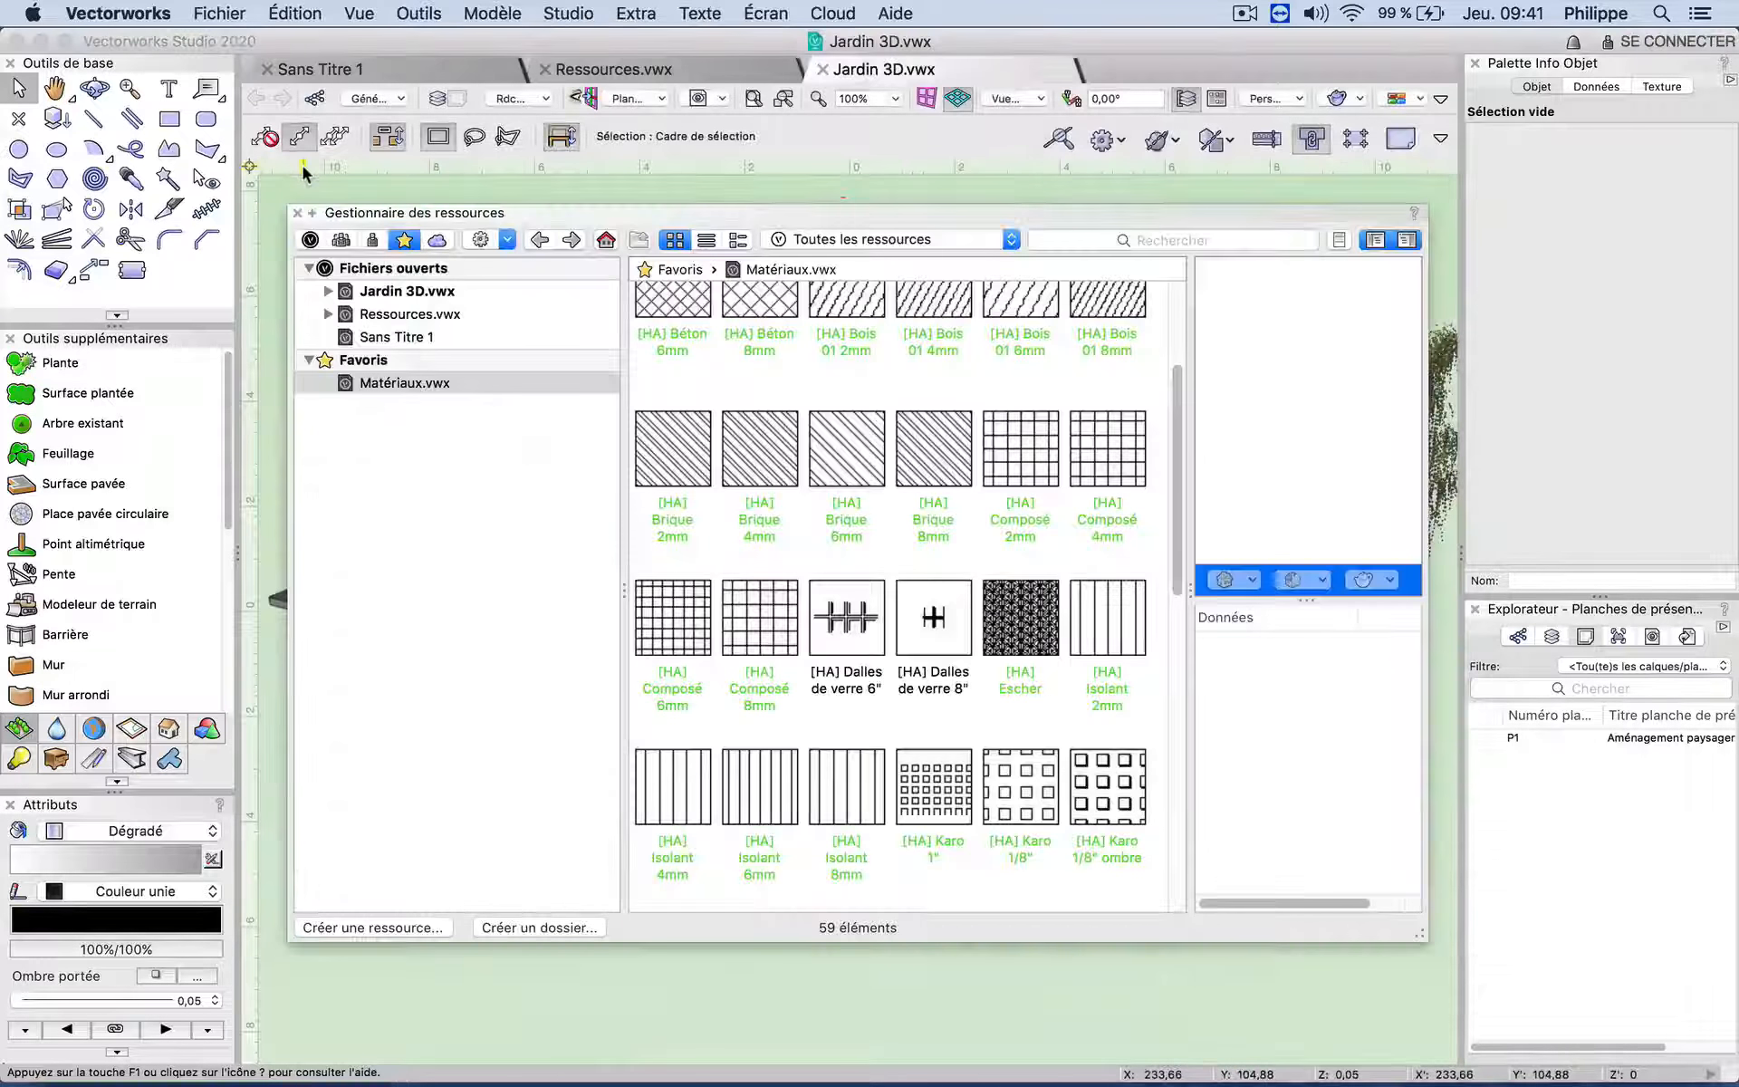
Step: Show the Vectorworks library in the file list and display the contents of Velux (VEL) fenêtres de toit.vwx
{"action": "left_click", "coordinate": [313, 240]}
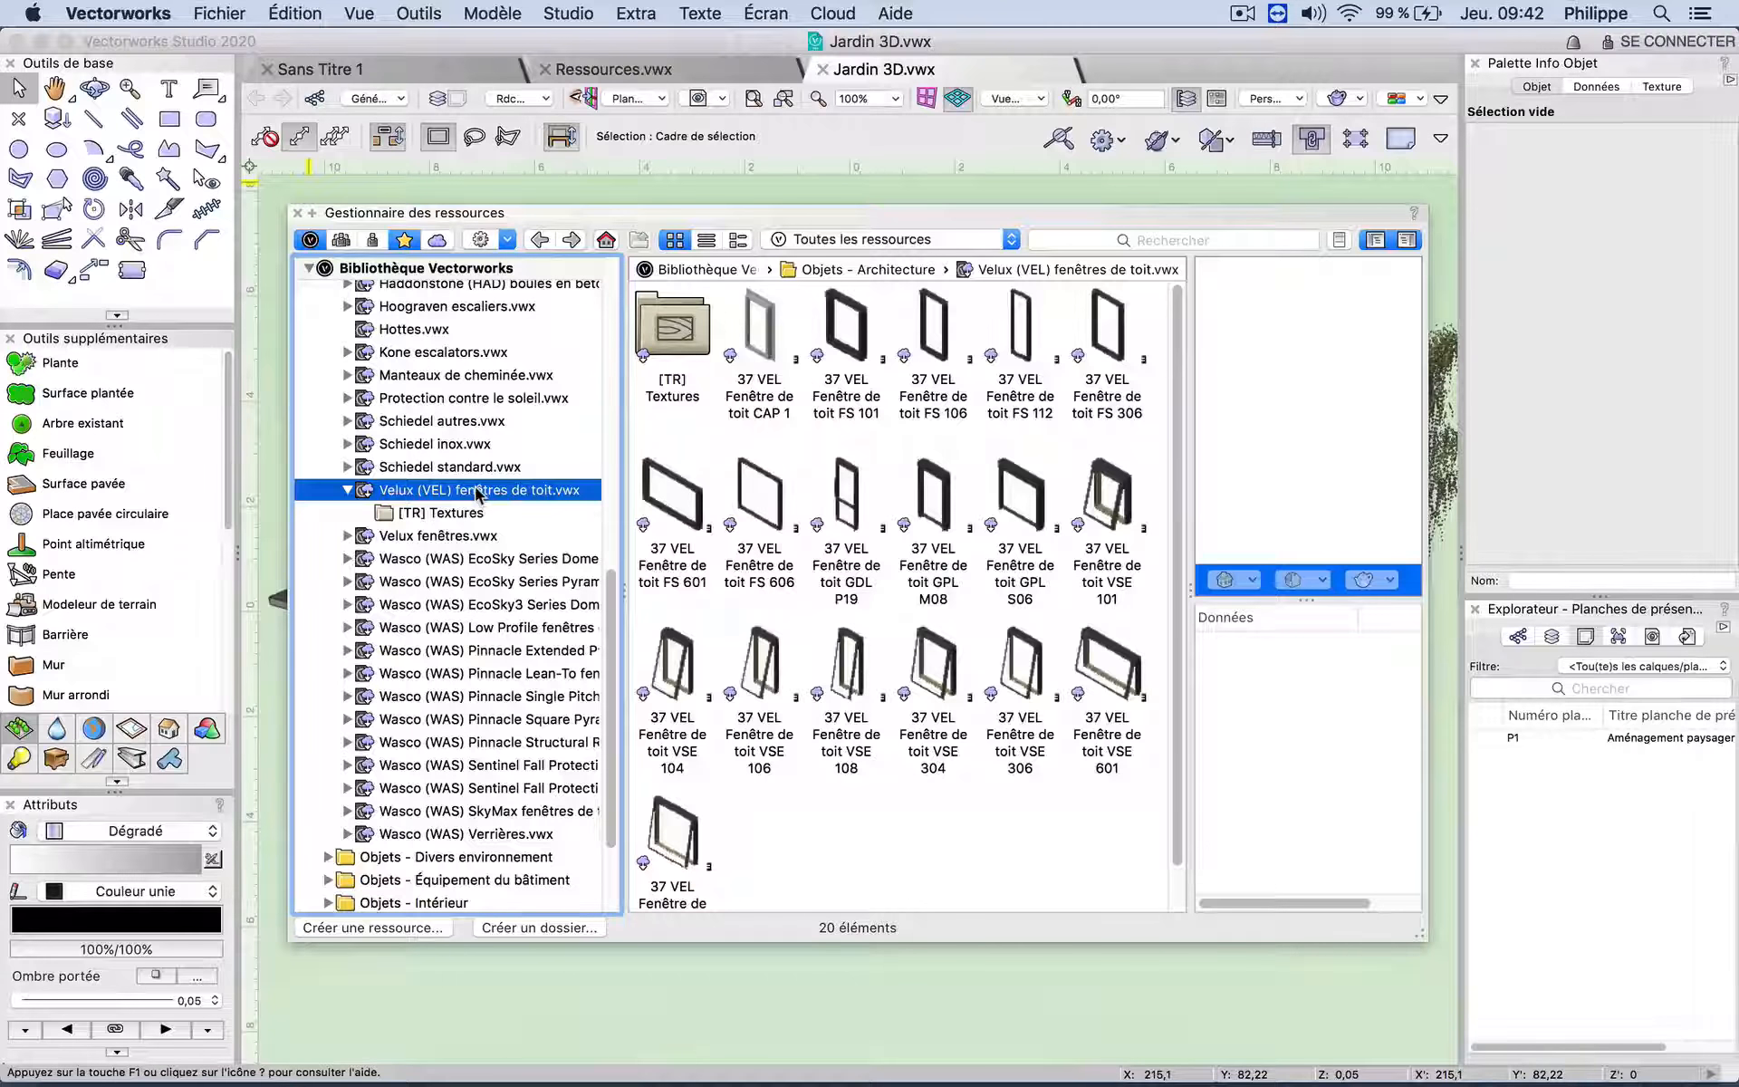
Step: Review the download and install options for the Velux (VEL) roof window file and for one of its individual symbols
{"action": "right_click", "coordinate": [477, 492]}
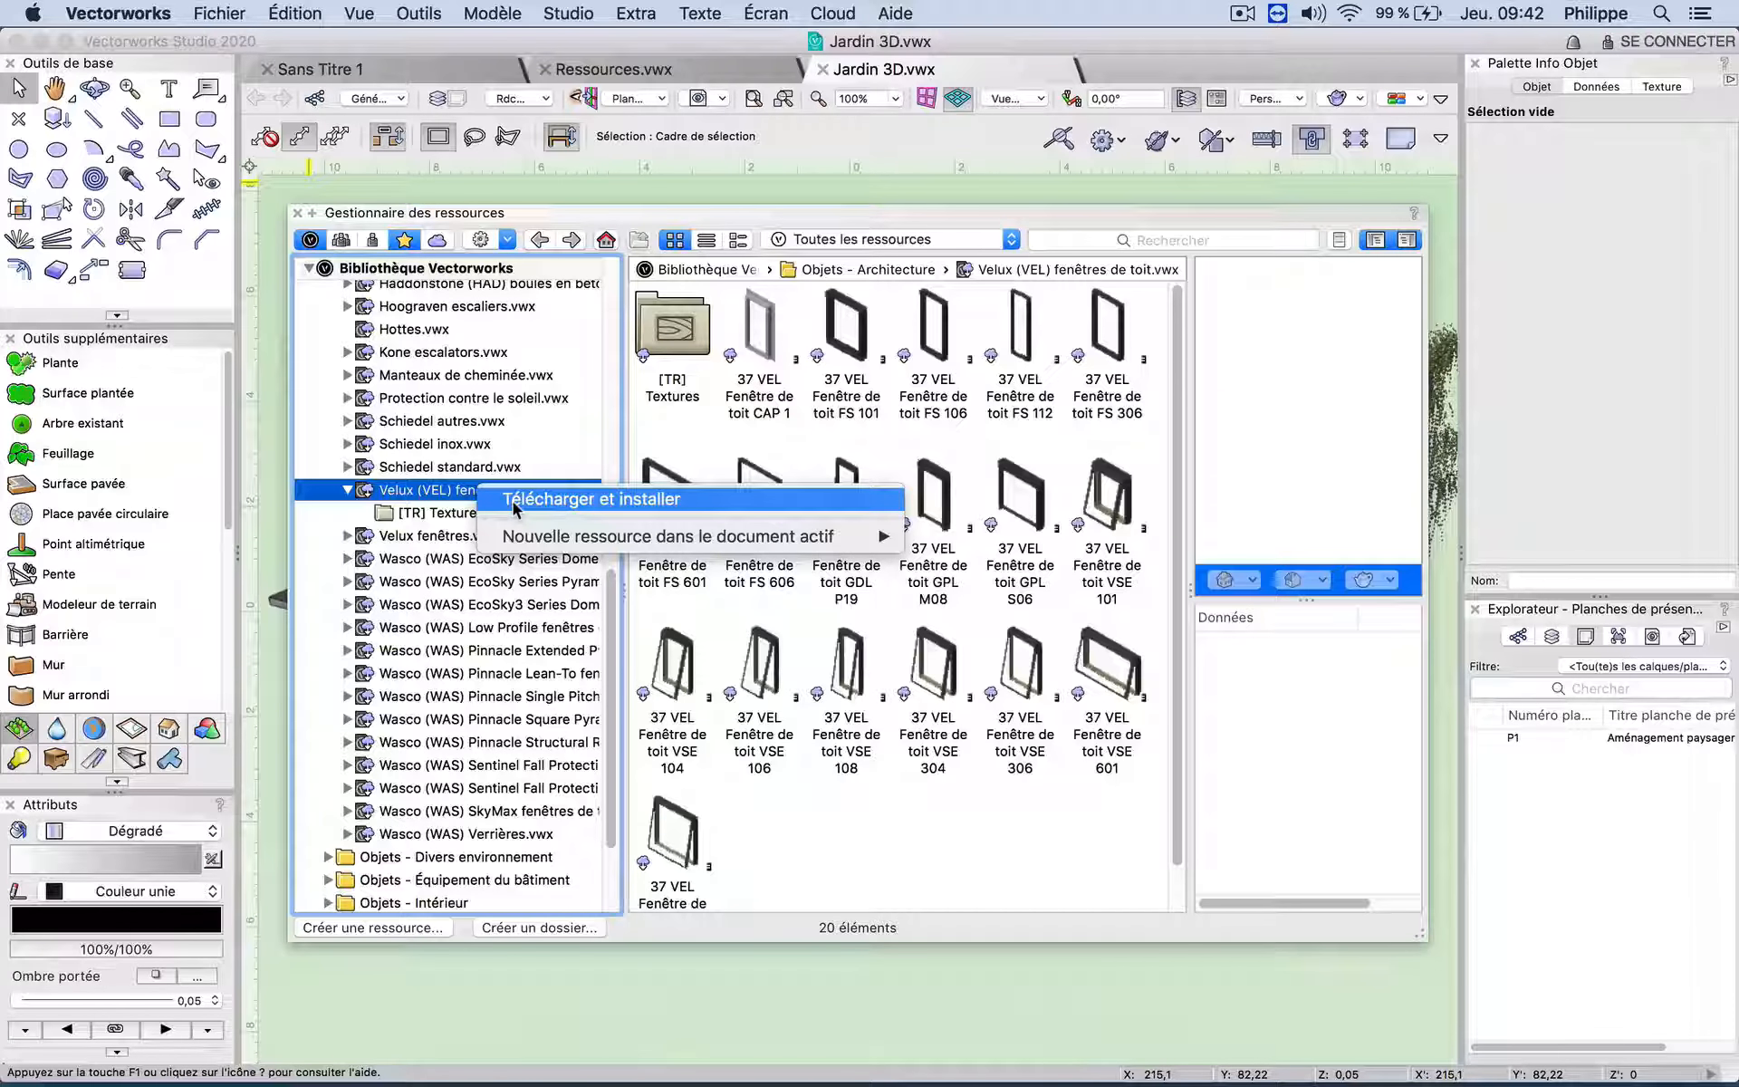
{"action": "right_click", "coordinate": [760, 340]}
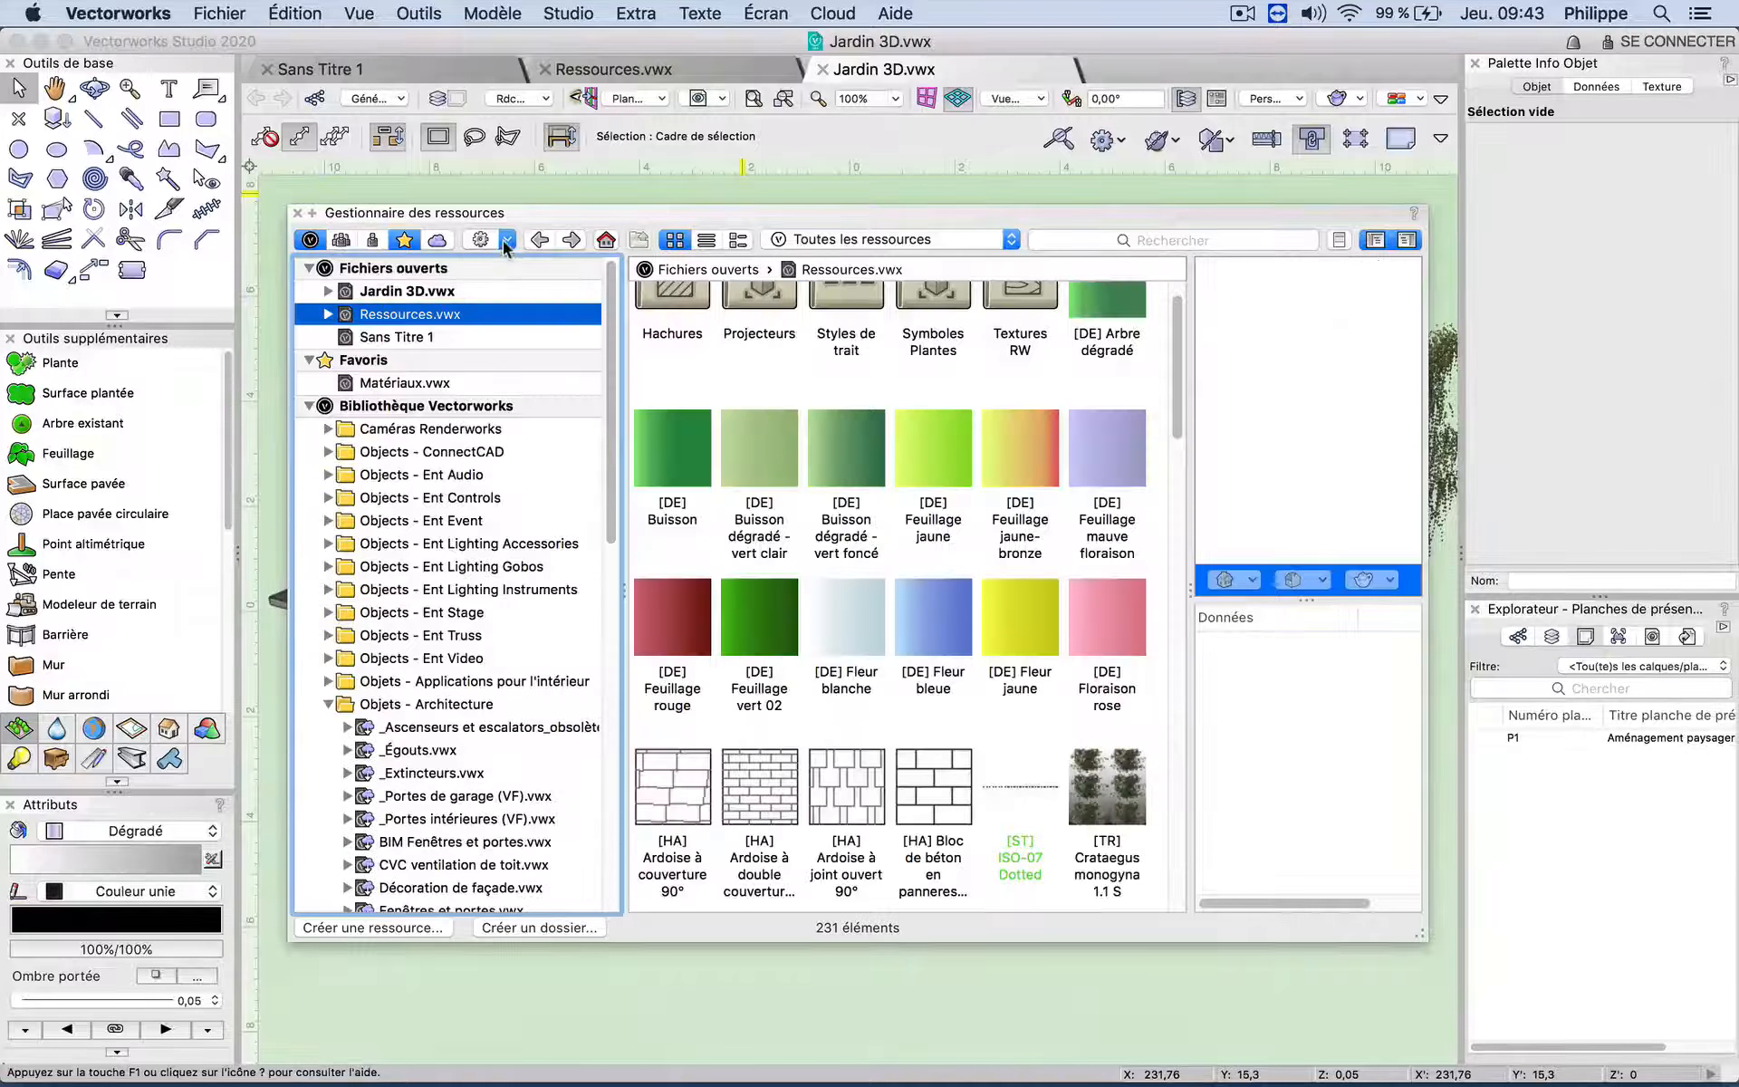
Step: Open Ressources.vwx from the resource manager and reveal the file in the Finder
{"action": "left_click", "coordinate": [506, 240]}
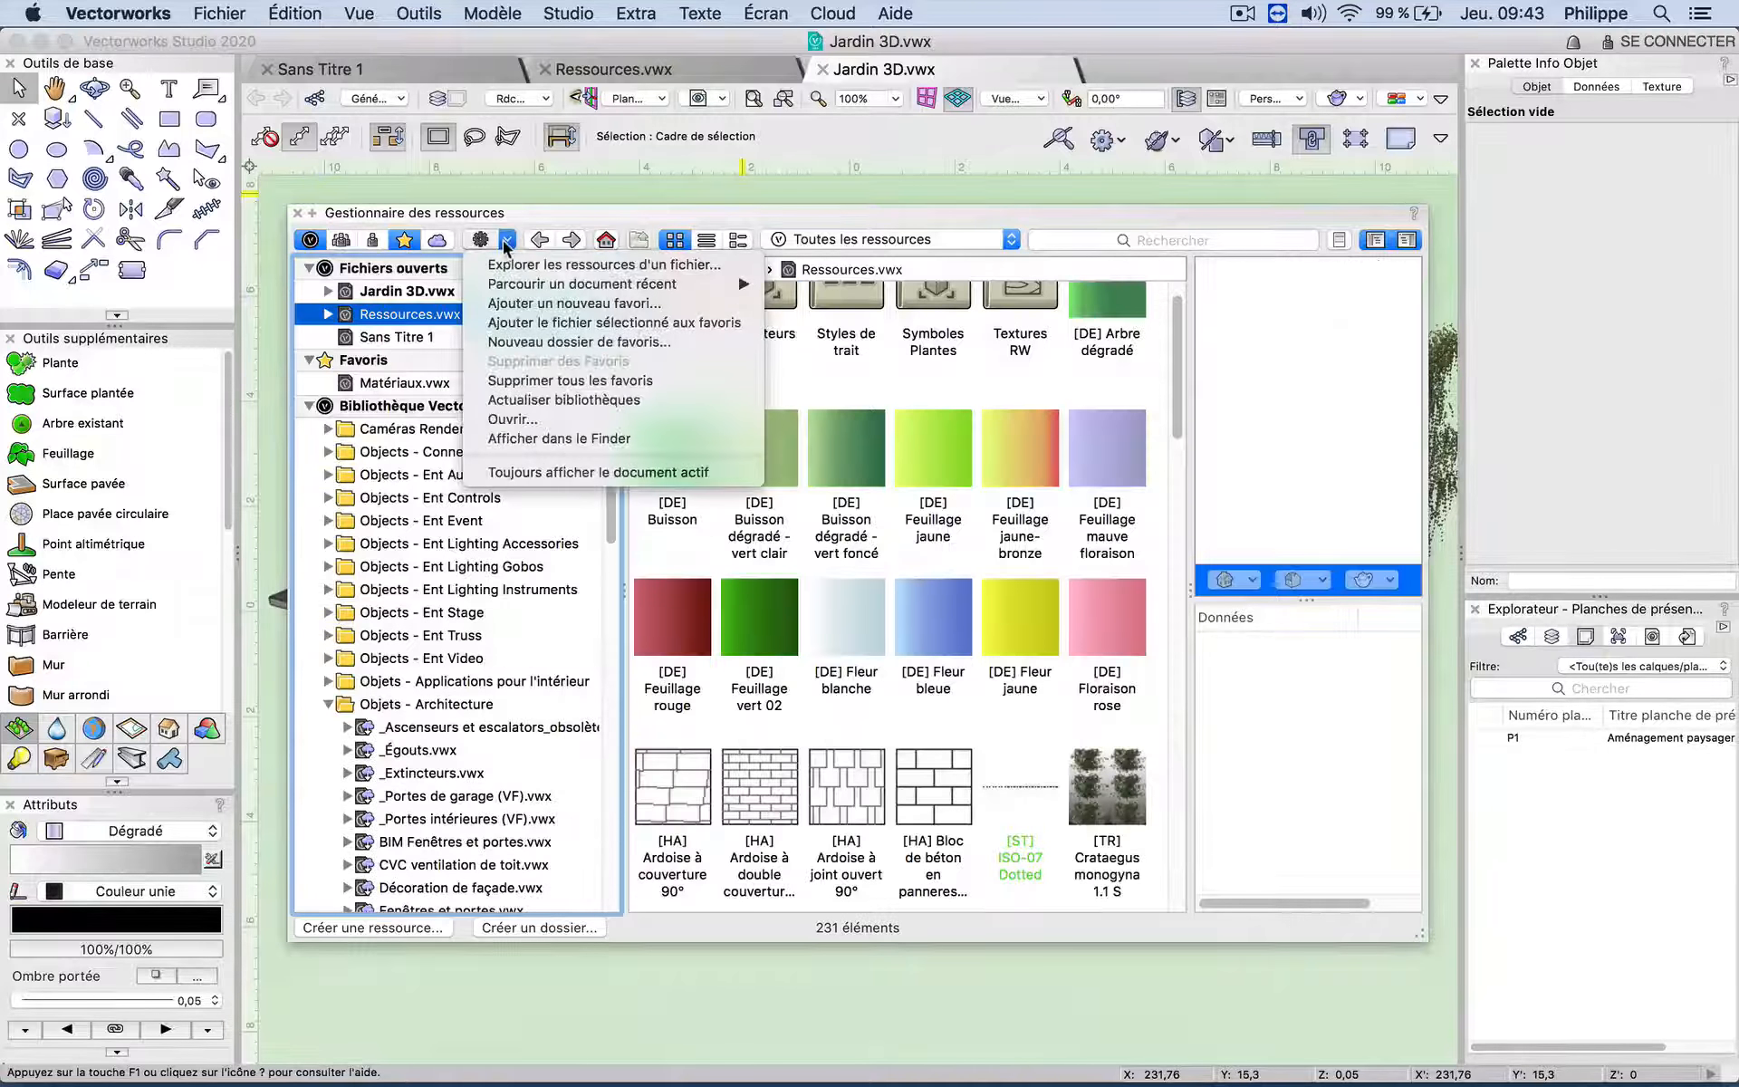
{"action": "left_click", "coordinate": [507, 422]}
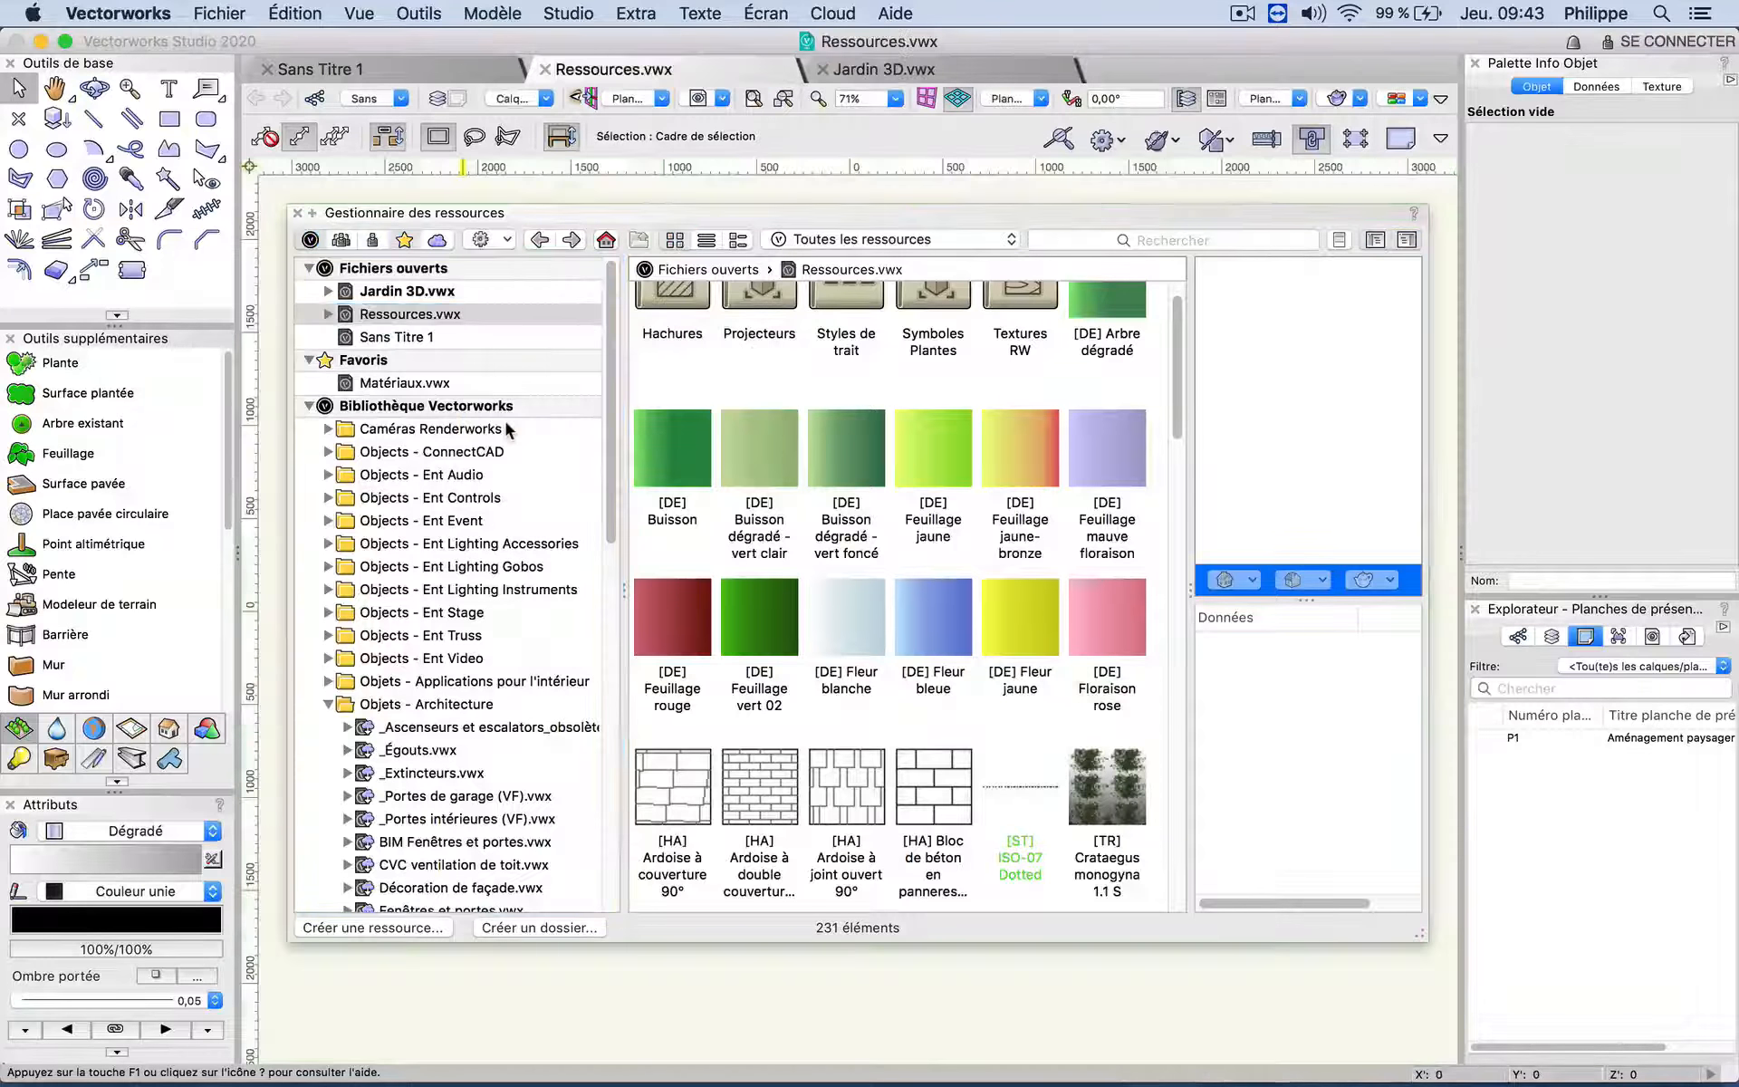
{"action": "left_click", "coordinate": [506, 238]}
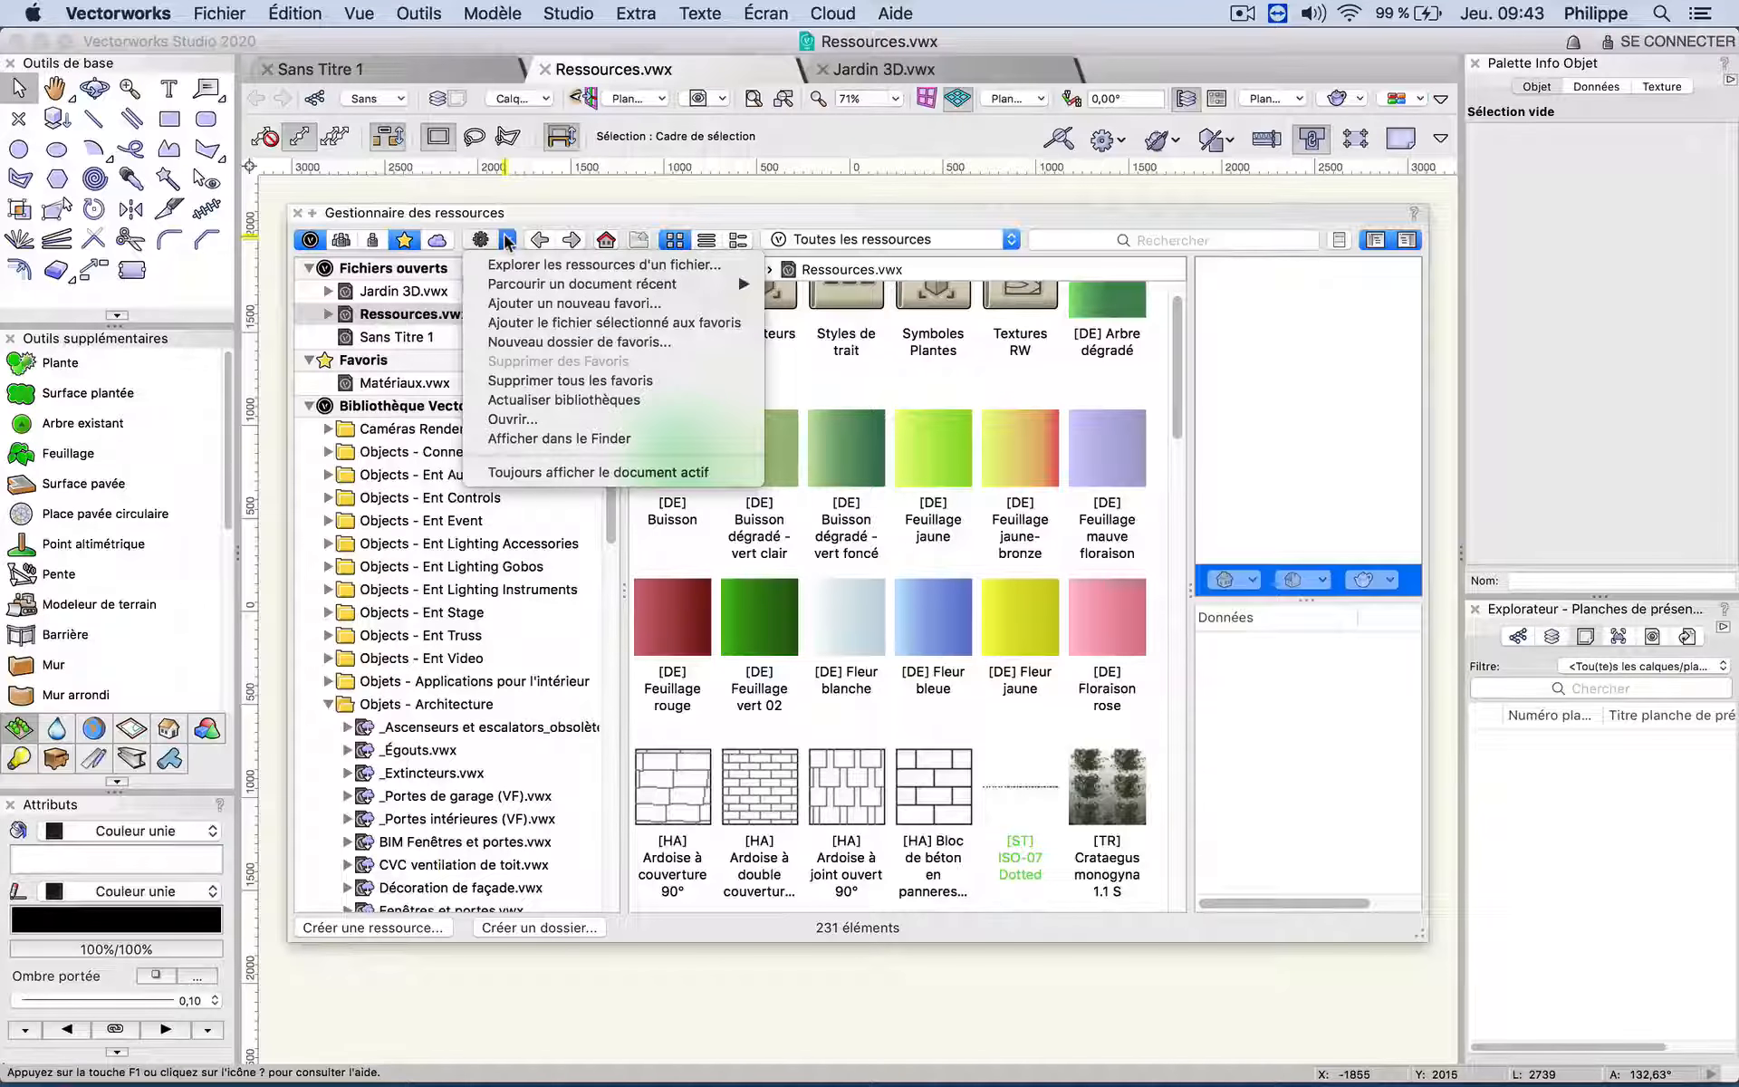
{"action": "left_click", "coordinate": [522, 436]}
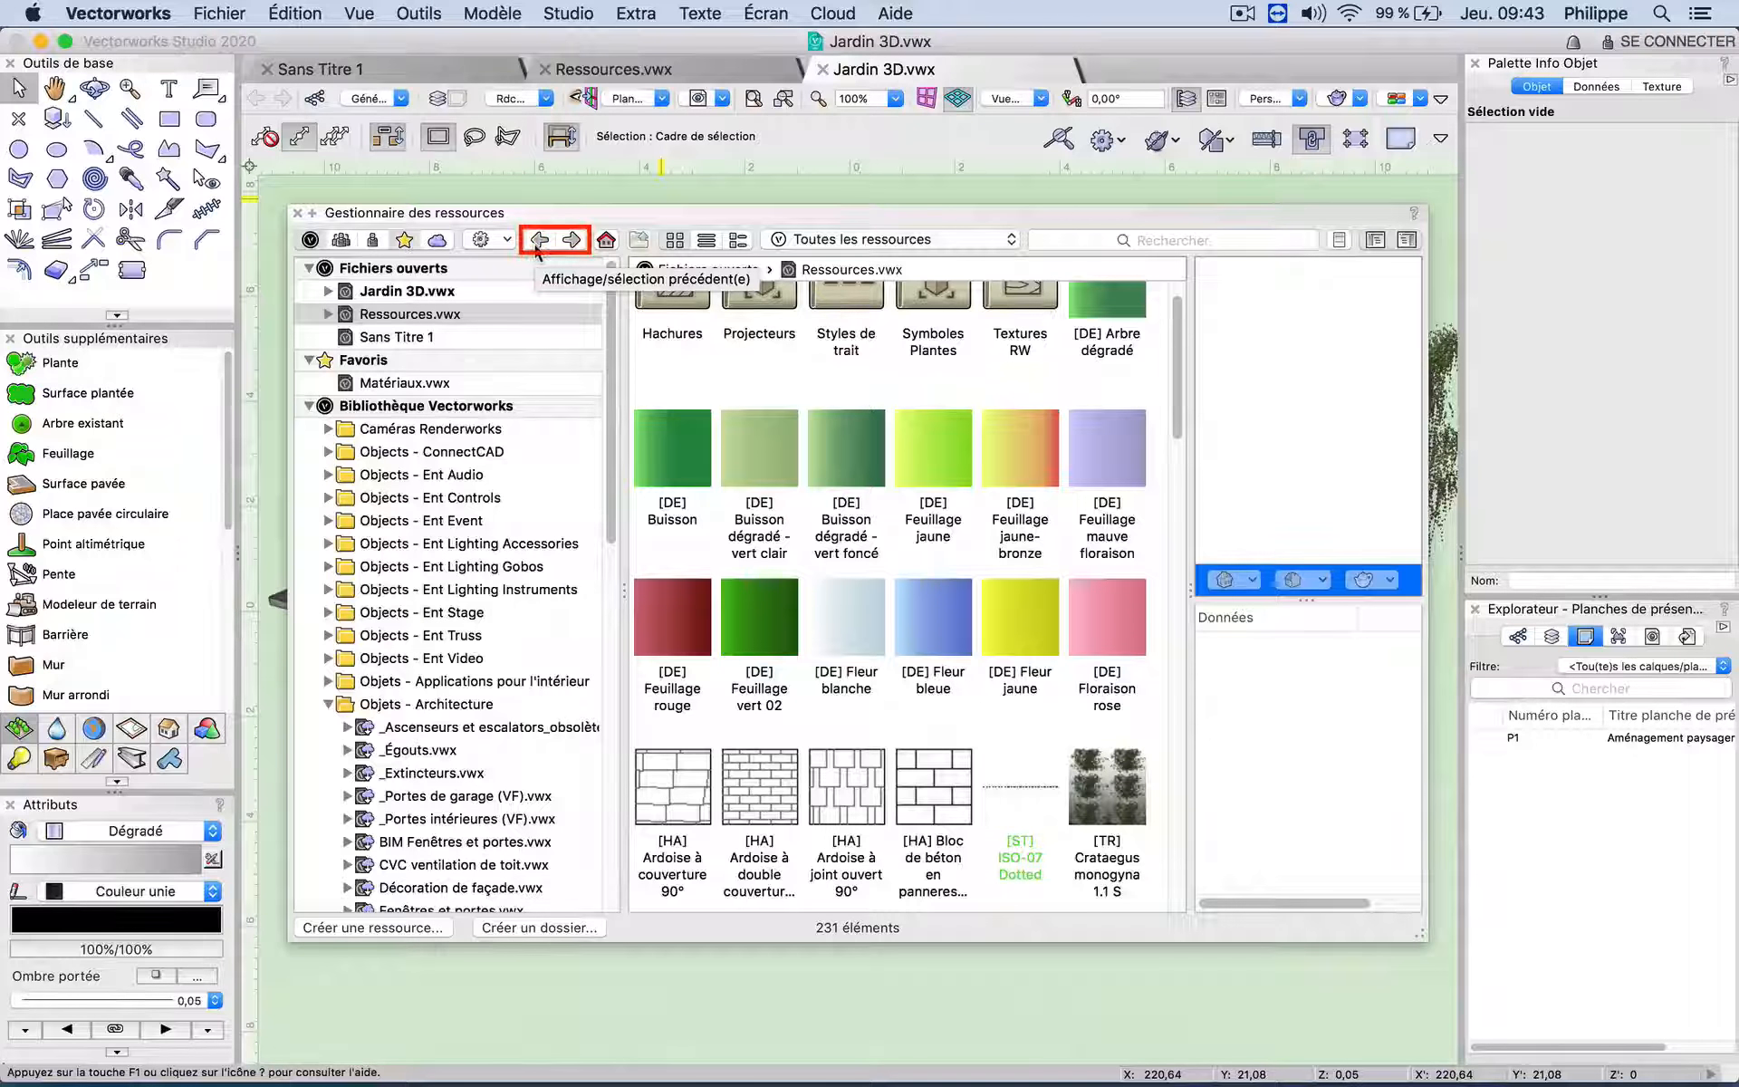
Step: Go back and forth between the previously viewed Velux (VEL) fenêtres de toit.vwx and Ressources.vwx
{"action": "left_click", "coordinate": [539, 240]}
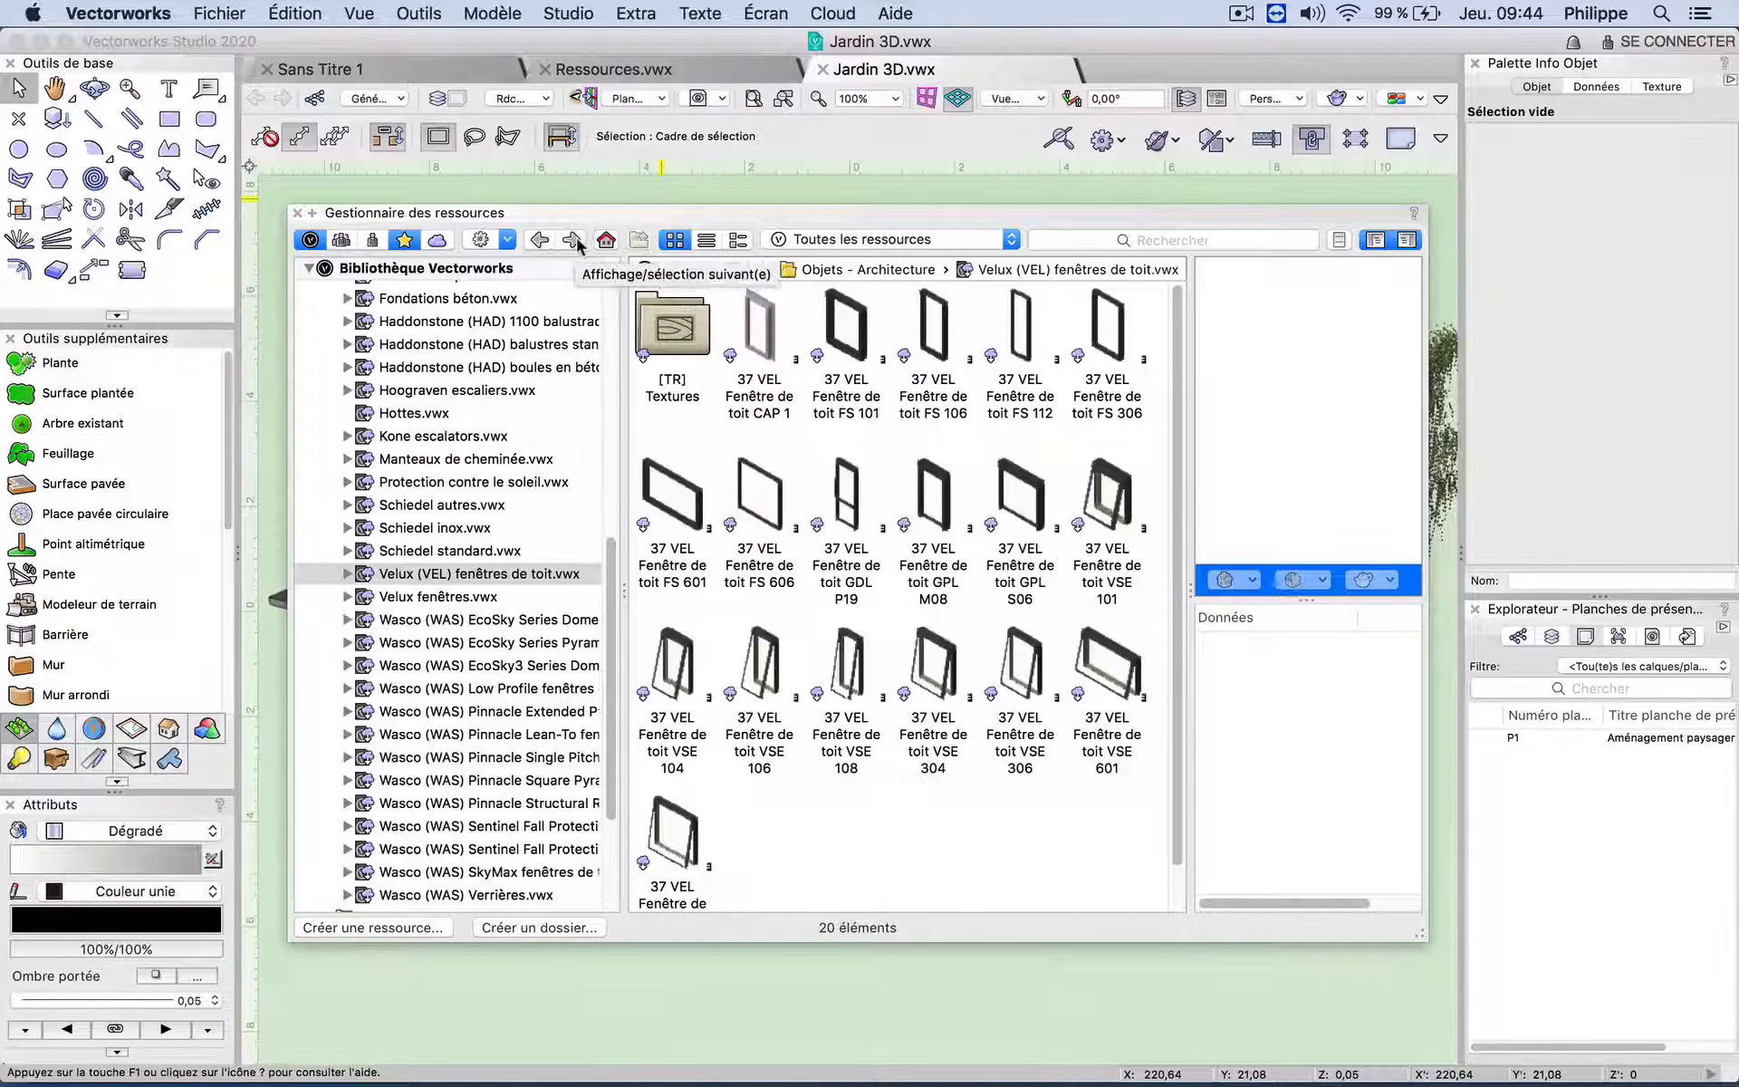
{"action": "left_click", "coordinate": [573, 239]}
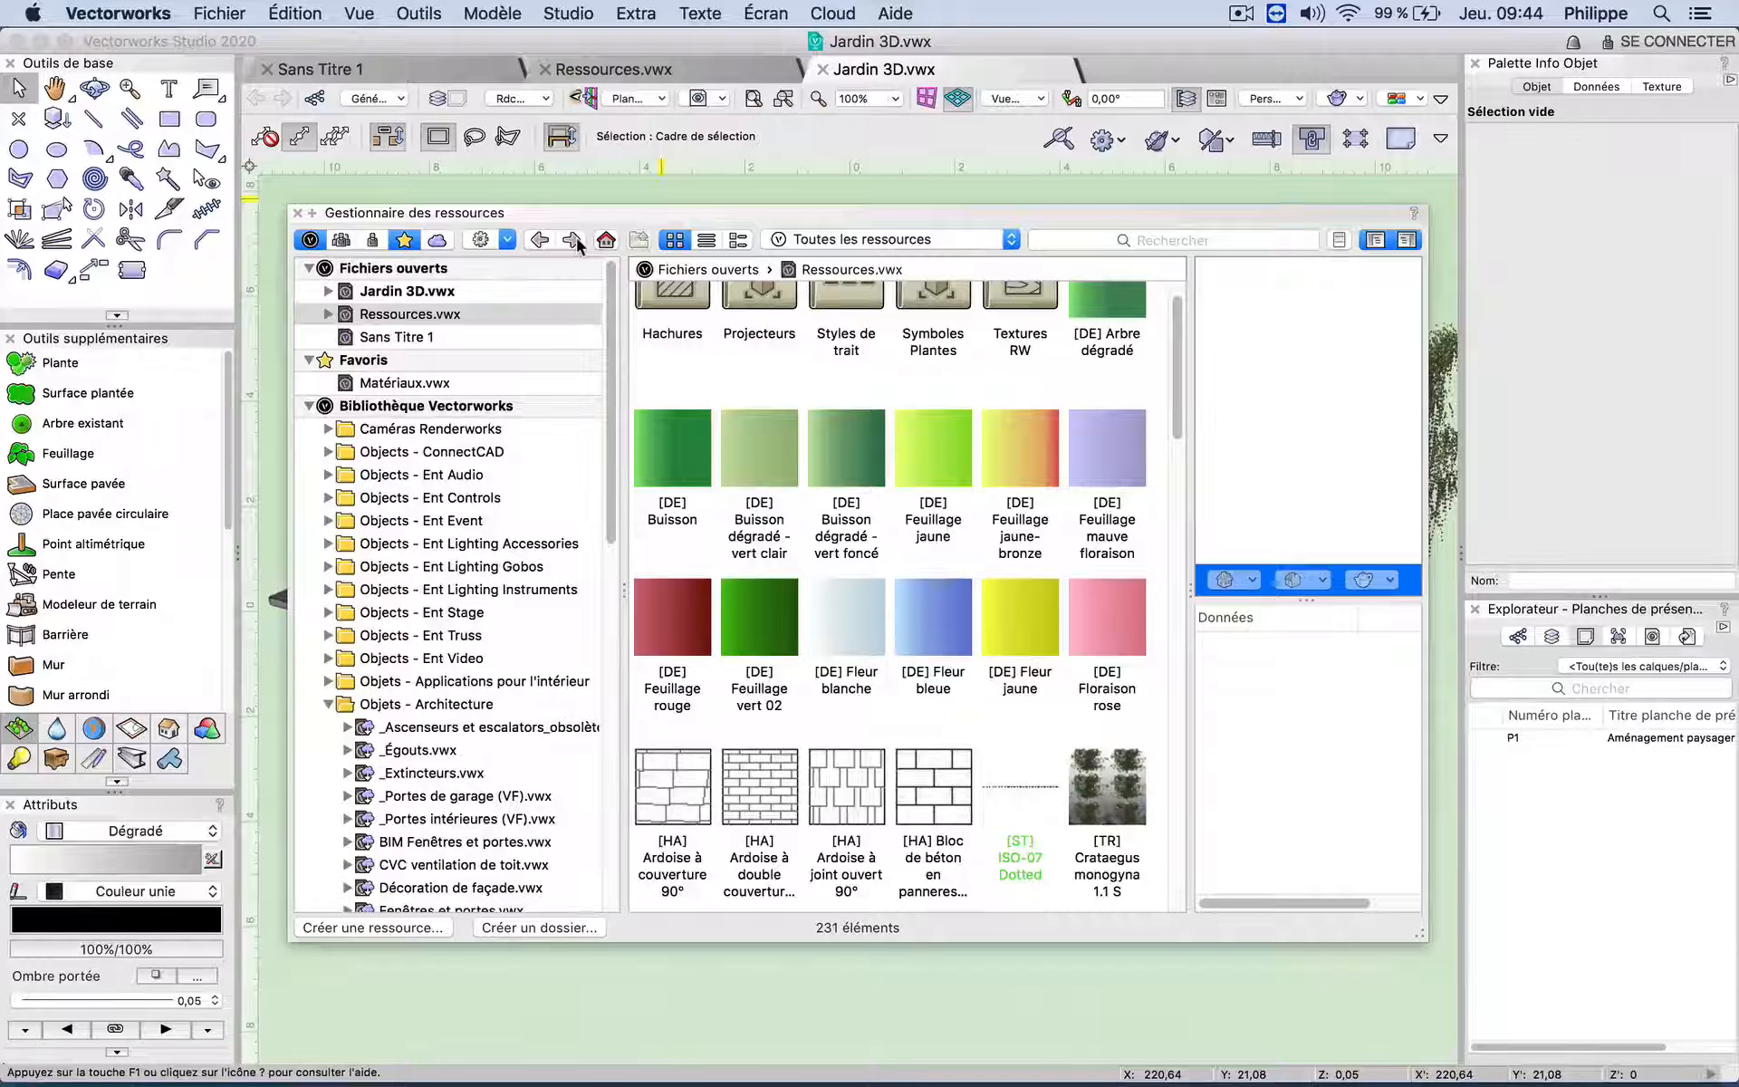
{"action": "left_click", "coordinate": [540, 240]}
{"action": "left_click", "coordinate": [573, 240]}
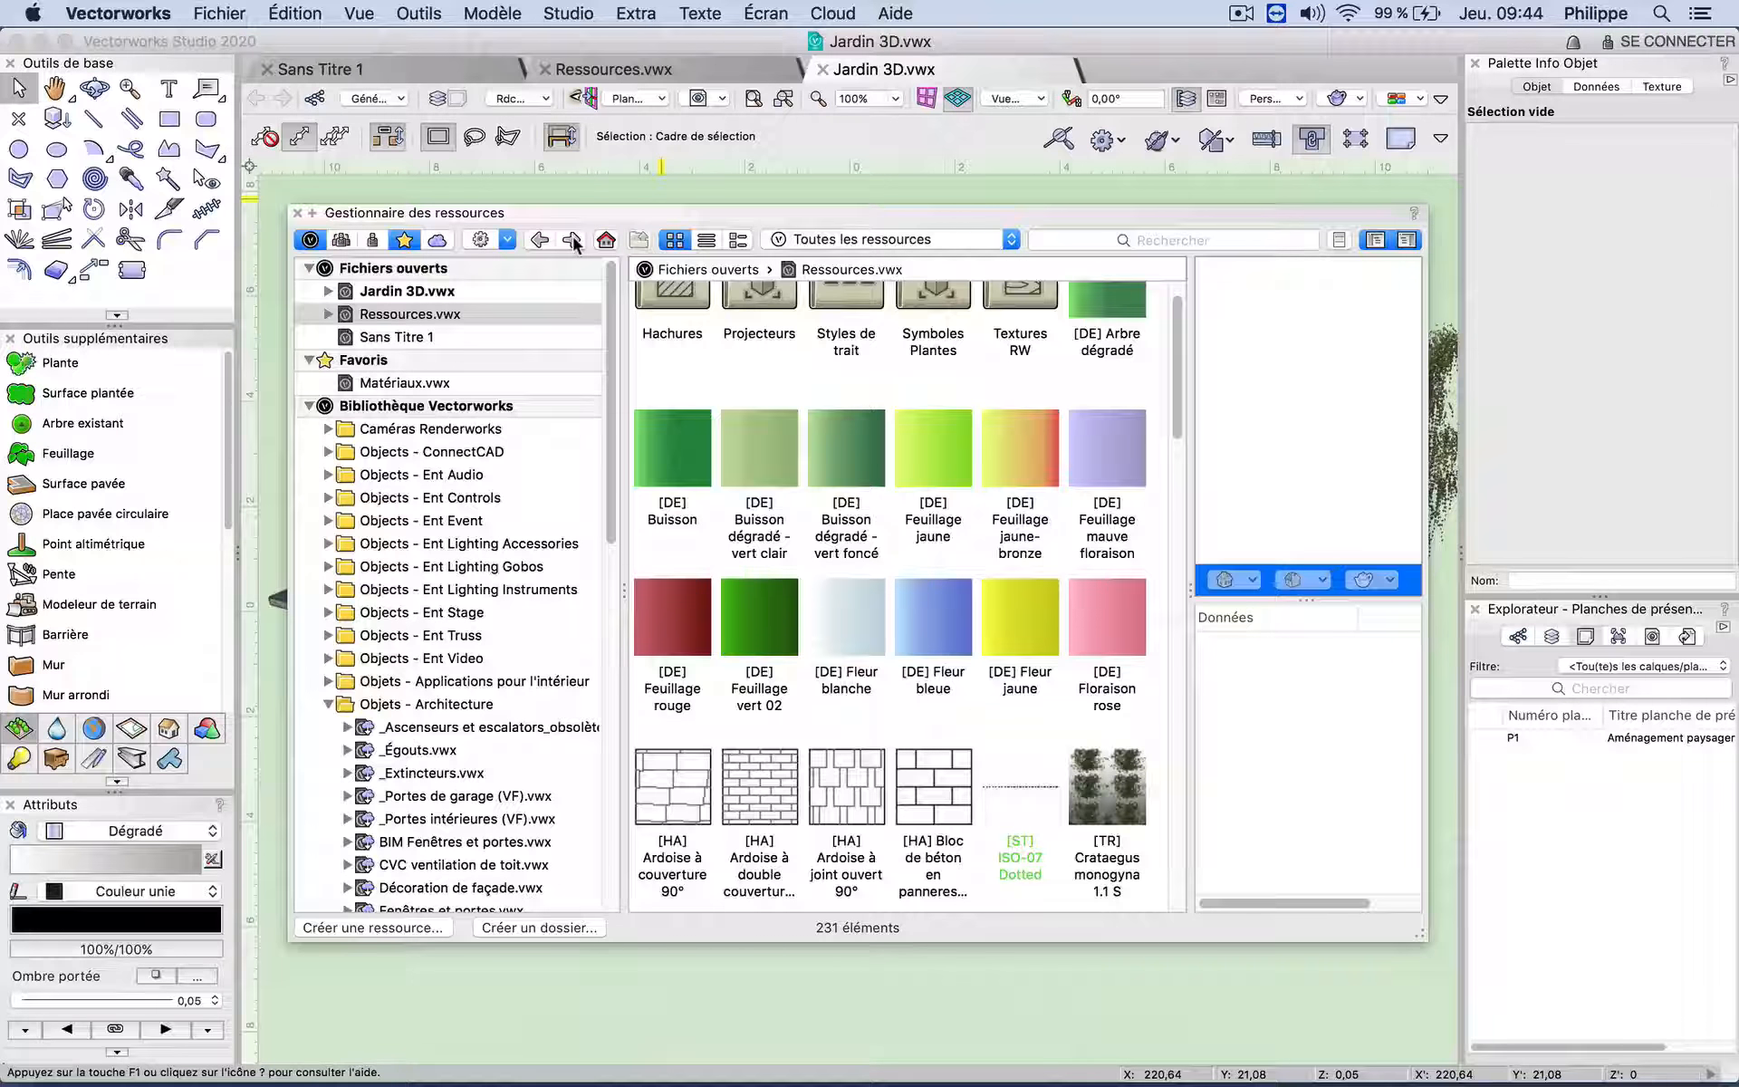
Step: Try the list display and the thumbnails with names alongside, and limit the displayed resources to Hachures
{"action": "left_click", "coordinate": [705, 240]}
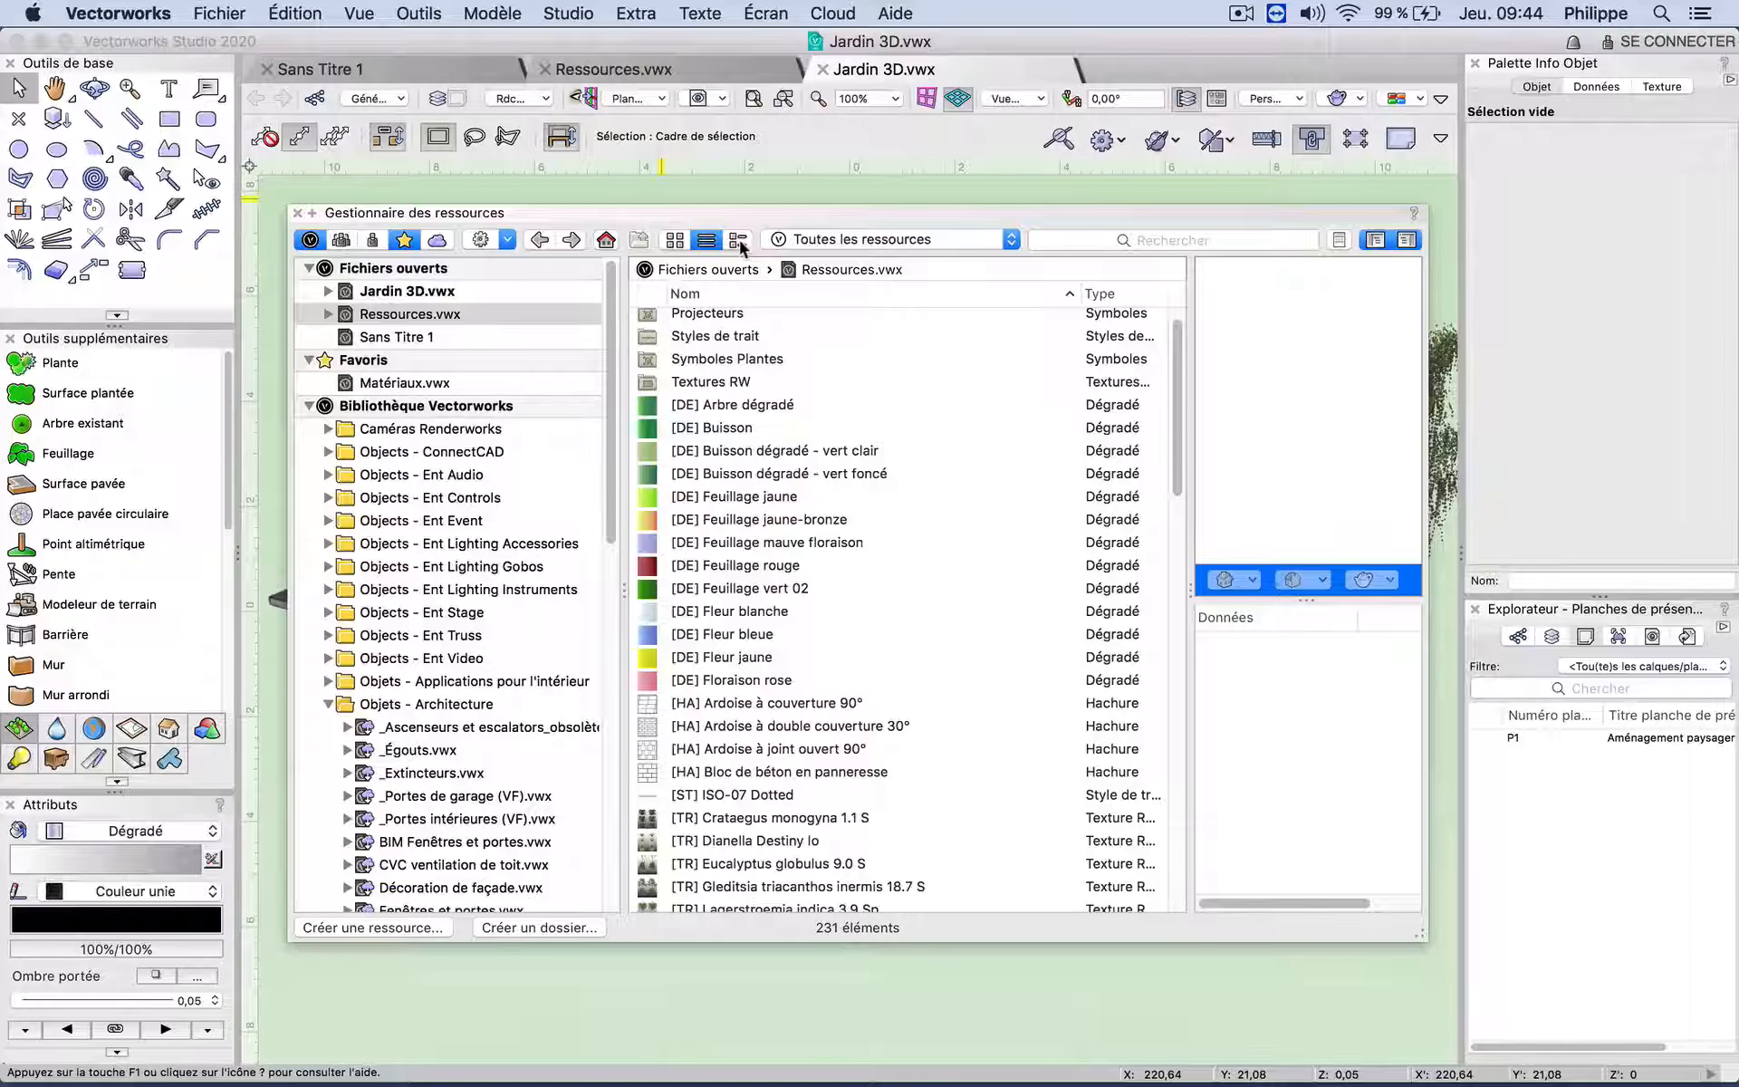
{"action": "left_click", "coordinate": [738, 241]}
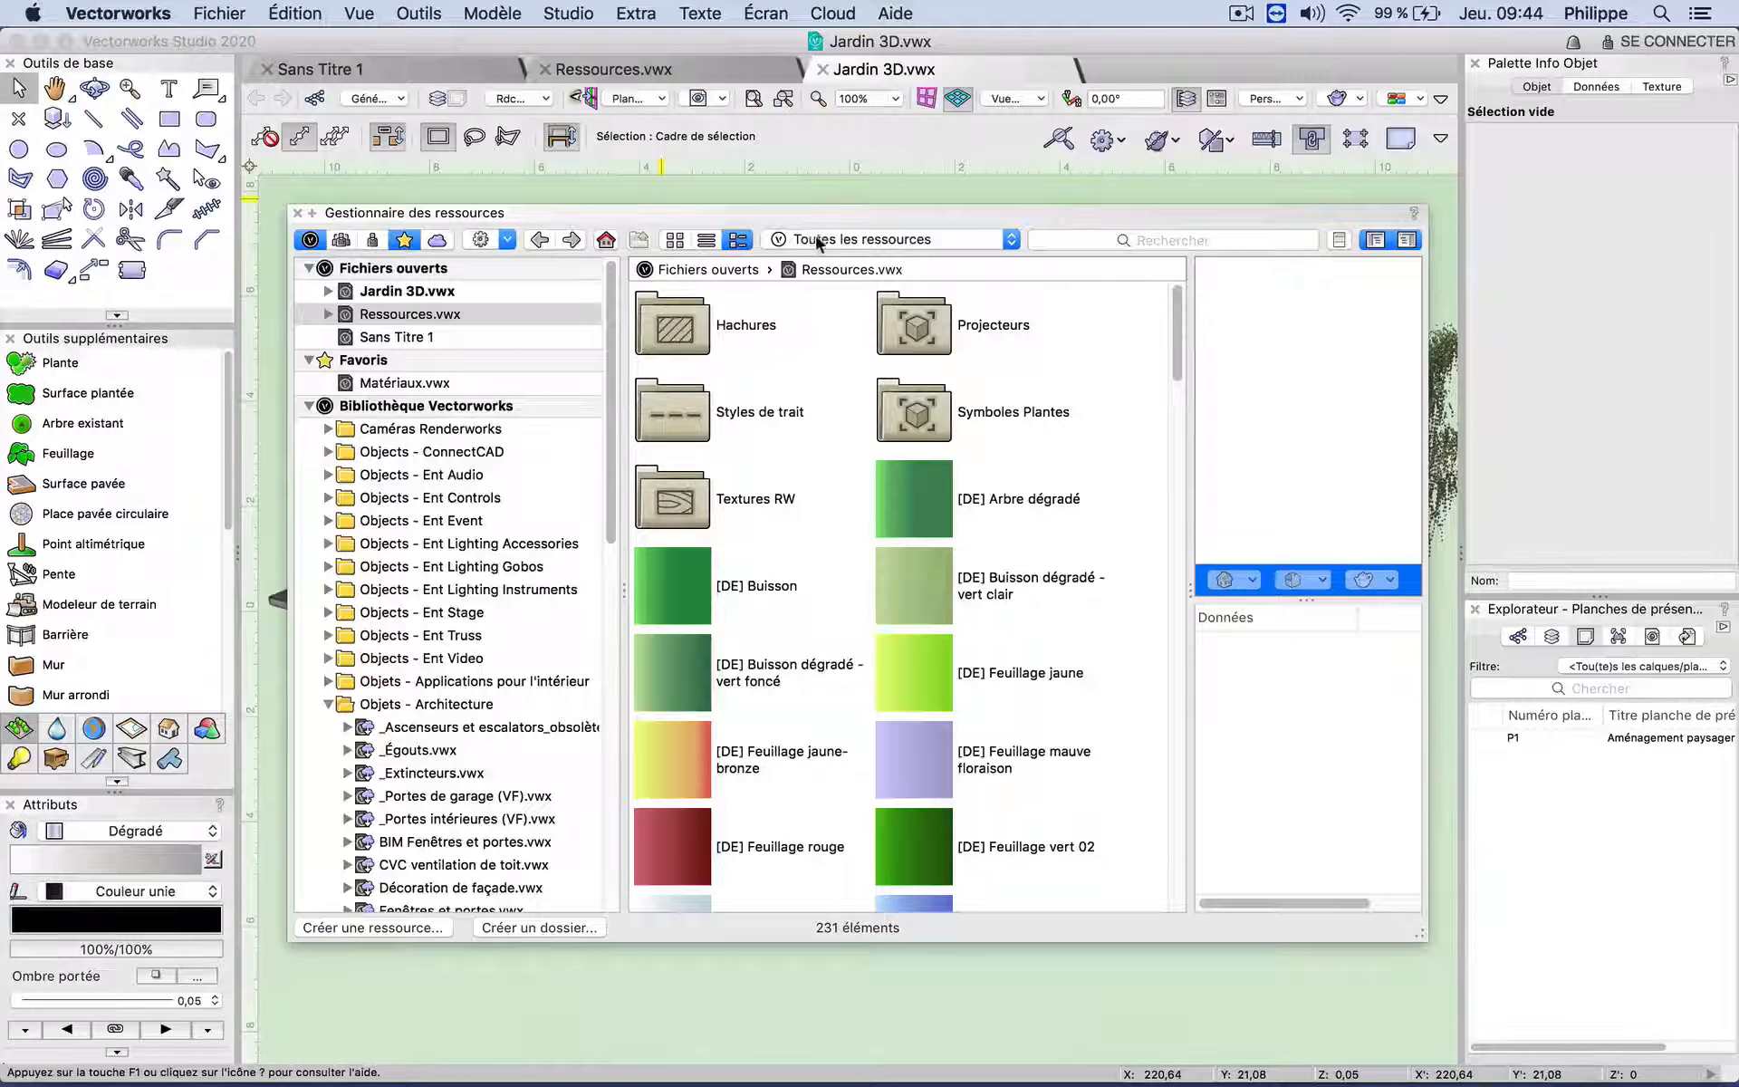
{"action": "left_click", "coordinate": [855, 239]}
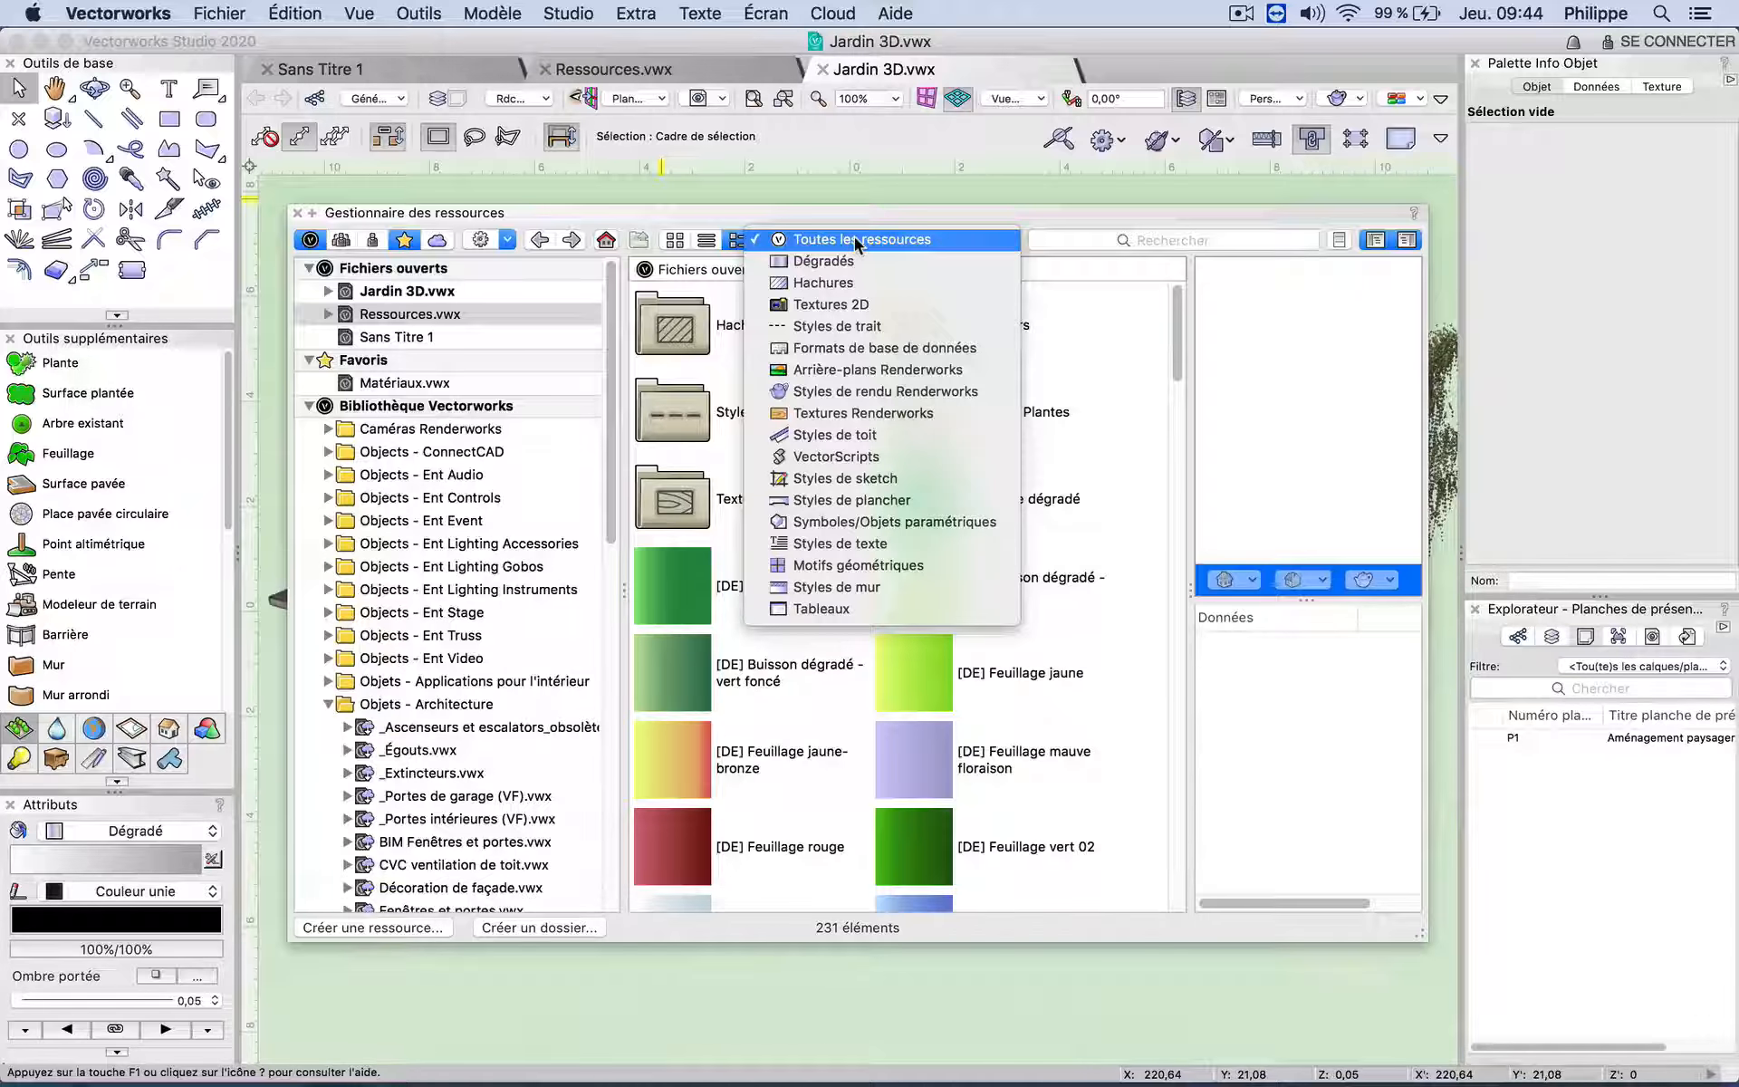
{"action": "left_click", "coordinate": [848, 282]}
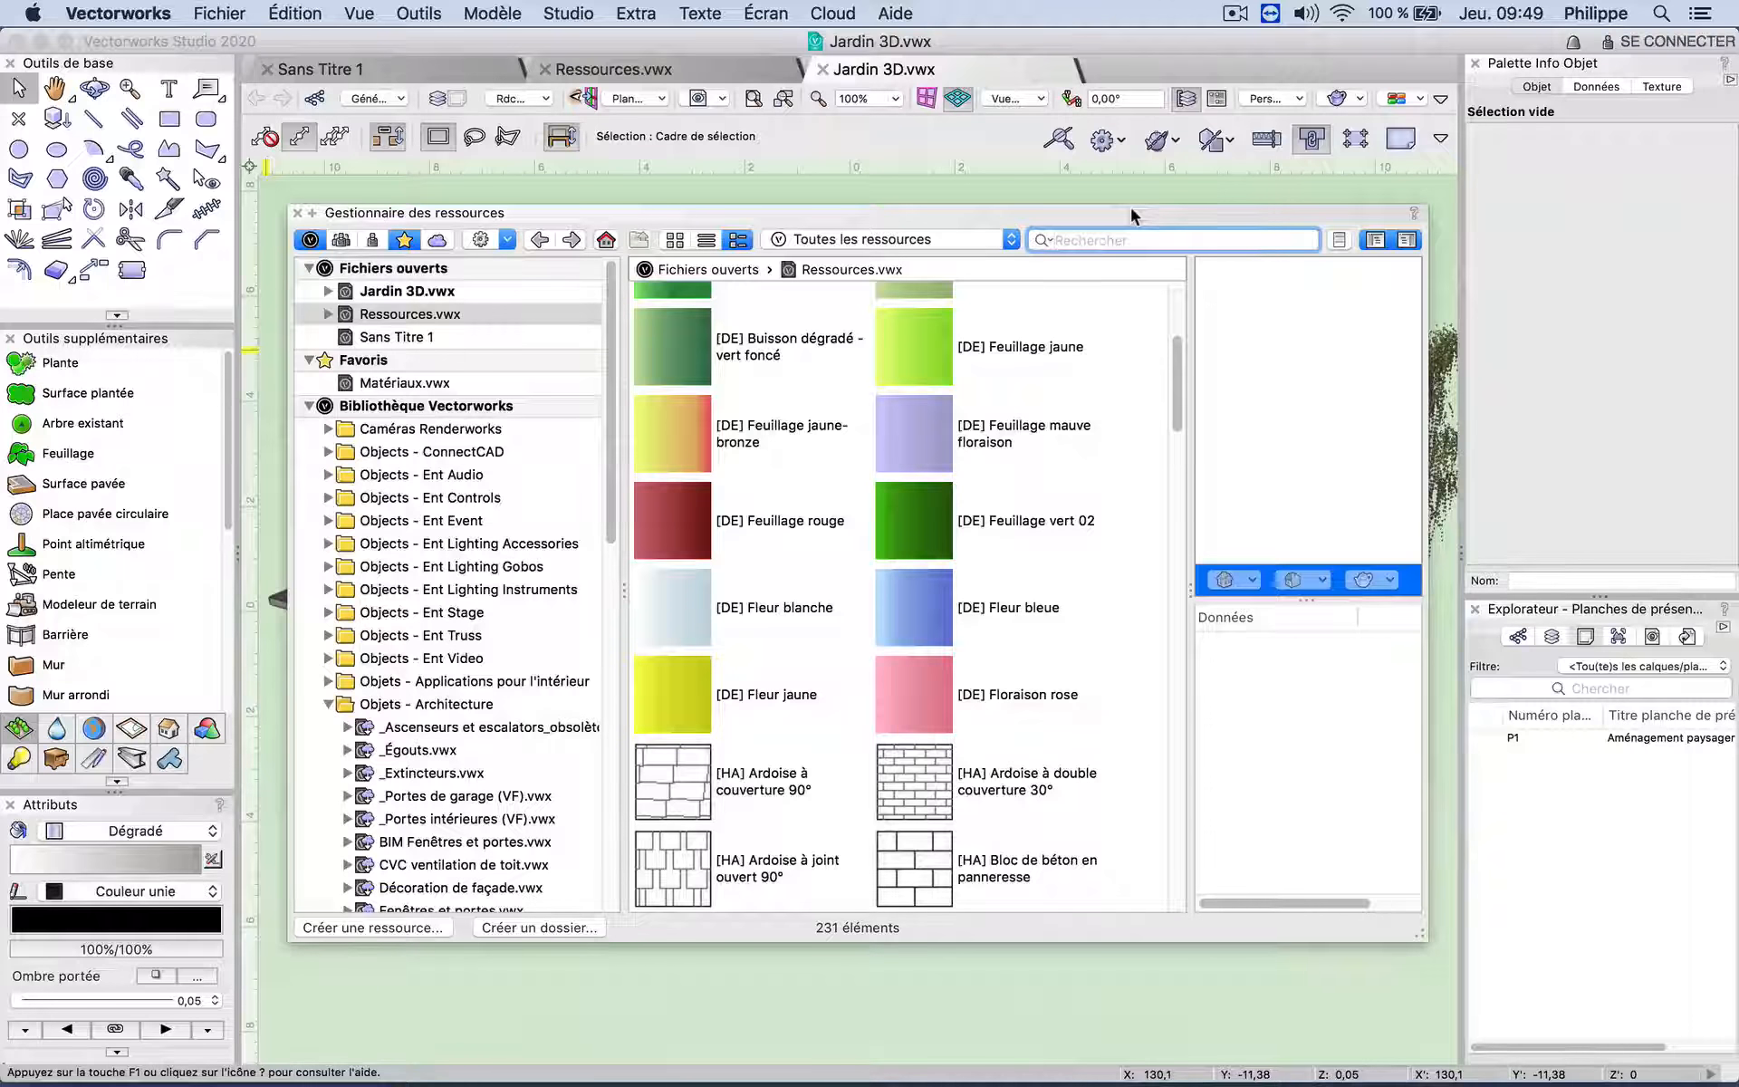
Step: Review the search scope options and search all libraries for "sofa"
{"action": "left_click", "coordinate": [1042, 240]}
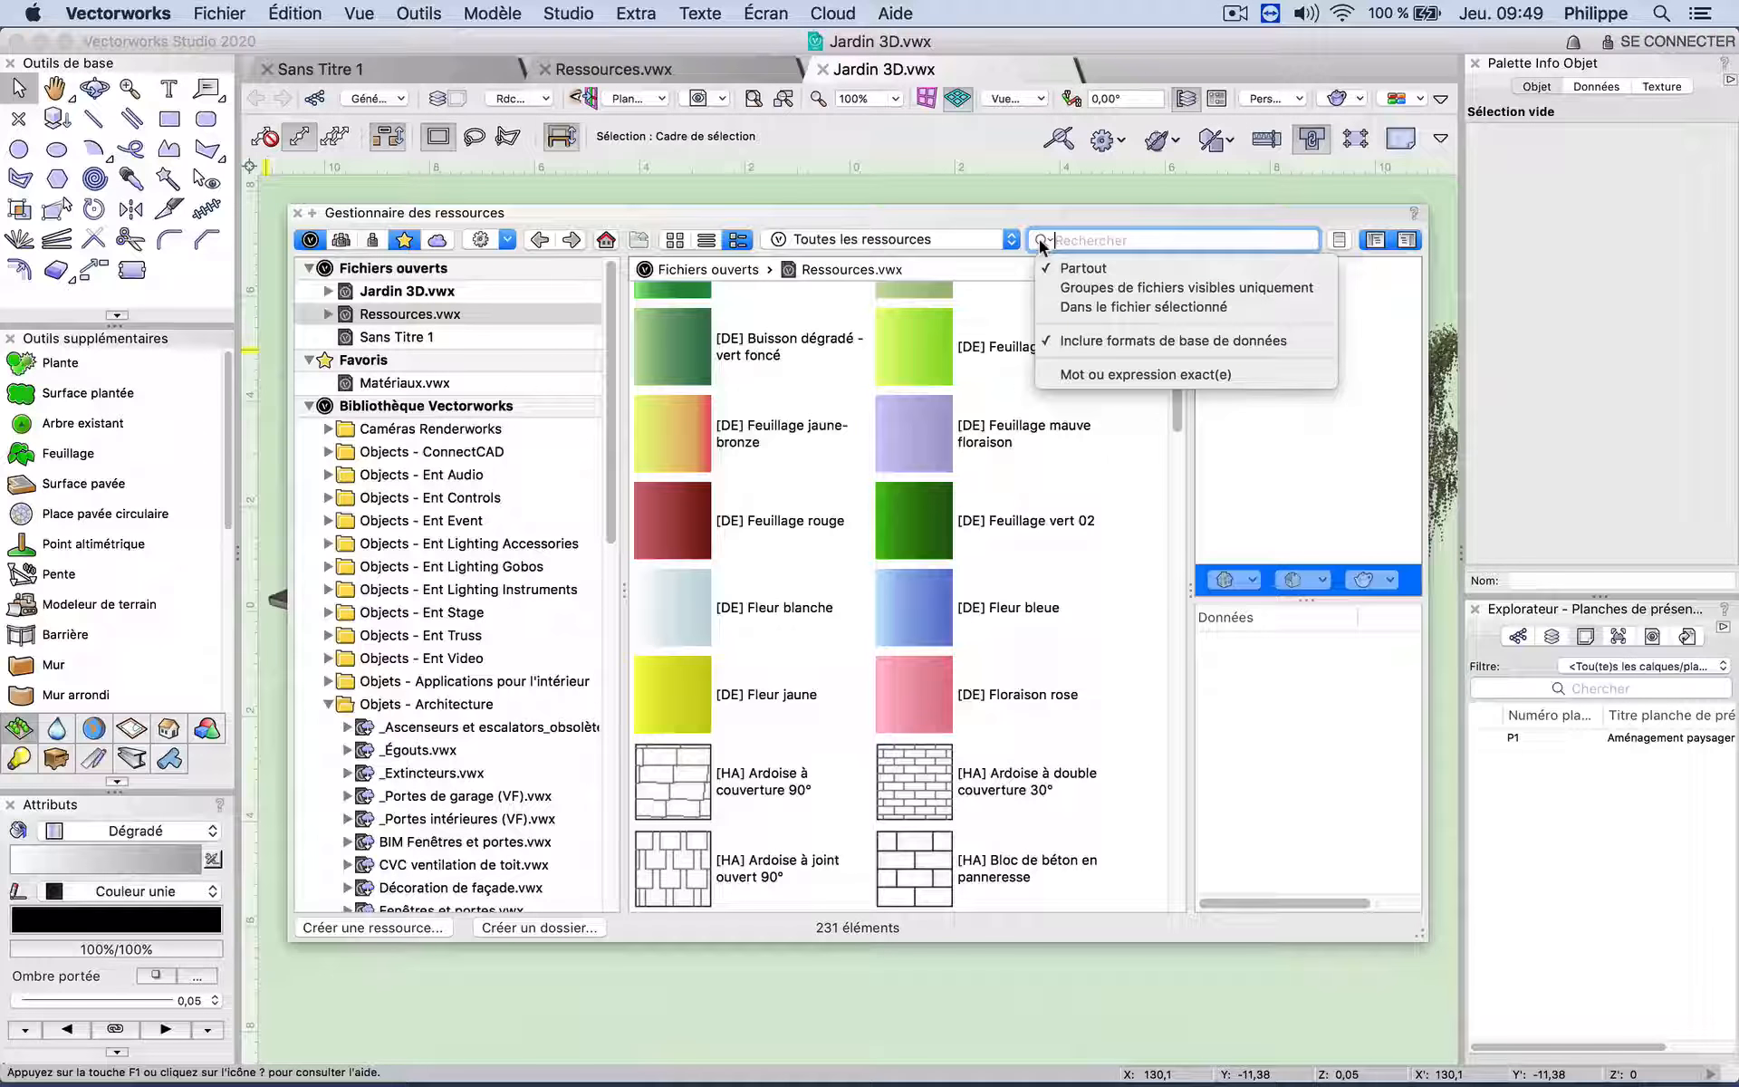
{"action": "left_click", "coordinate": [1075, 240]}
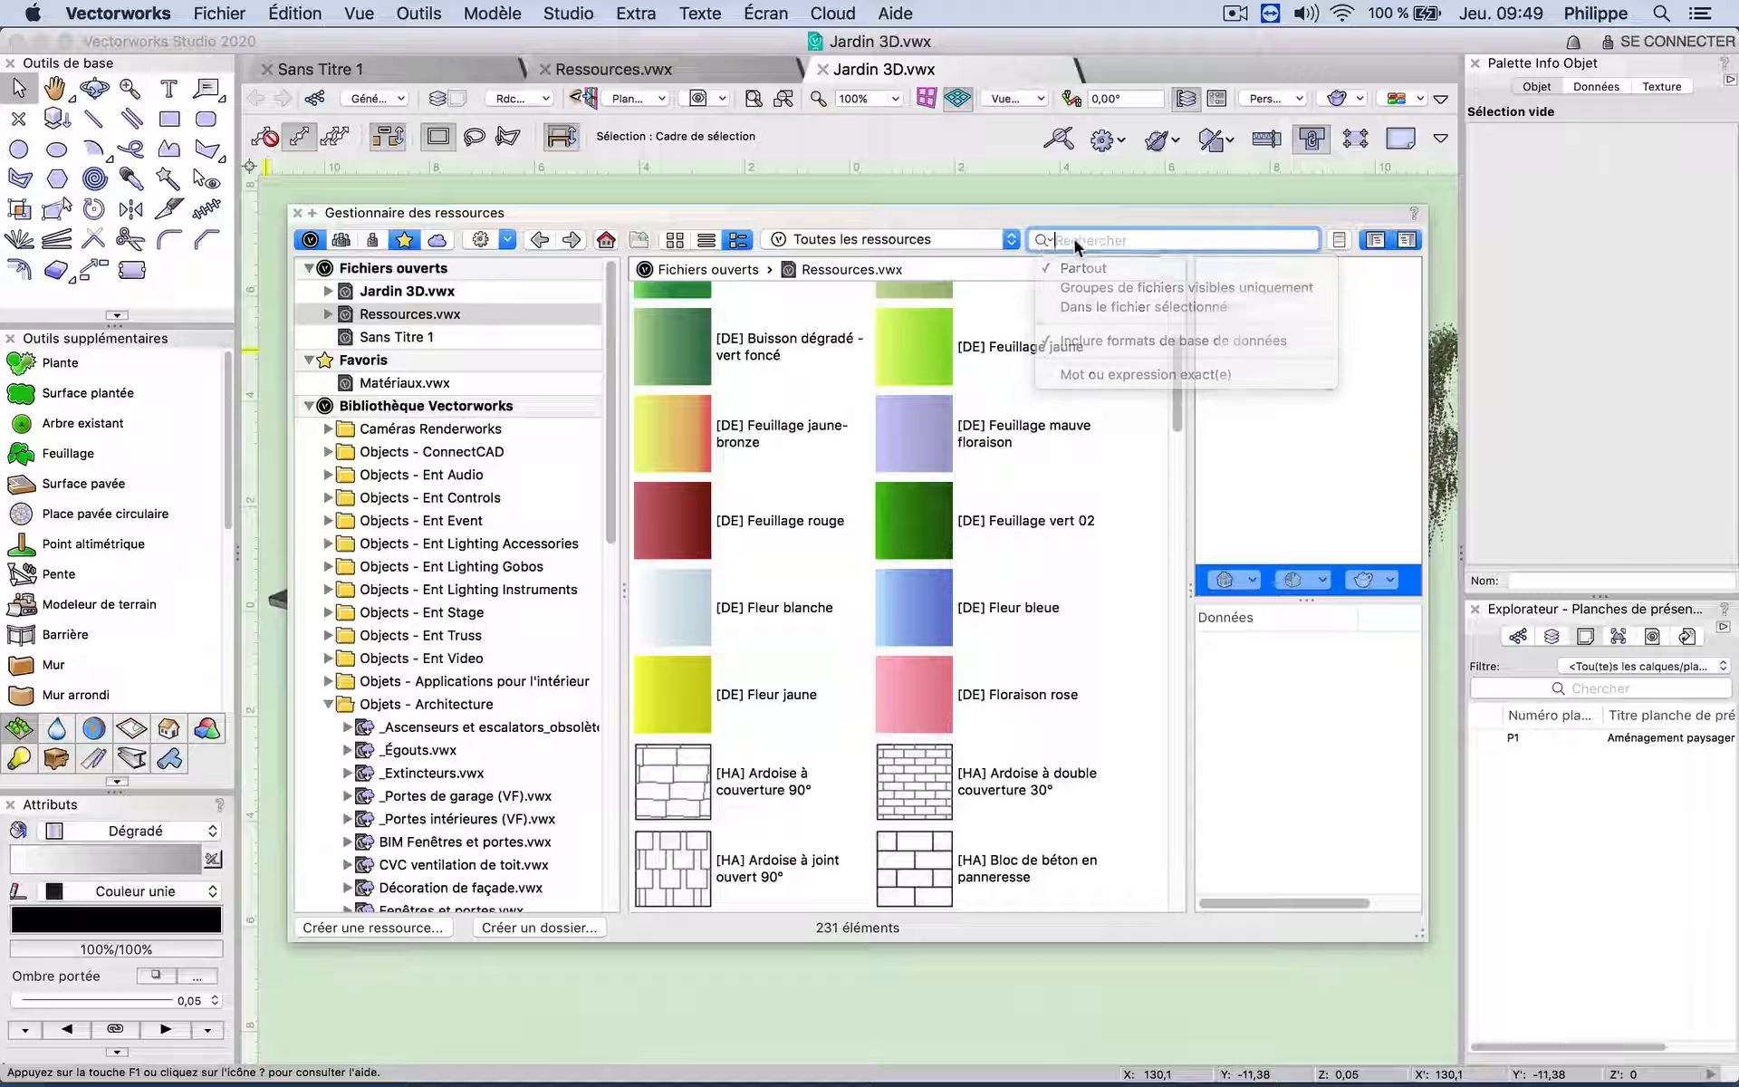
{"action": "type", "text": "sofa"}
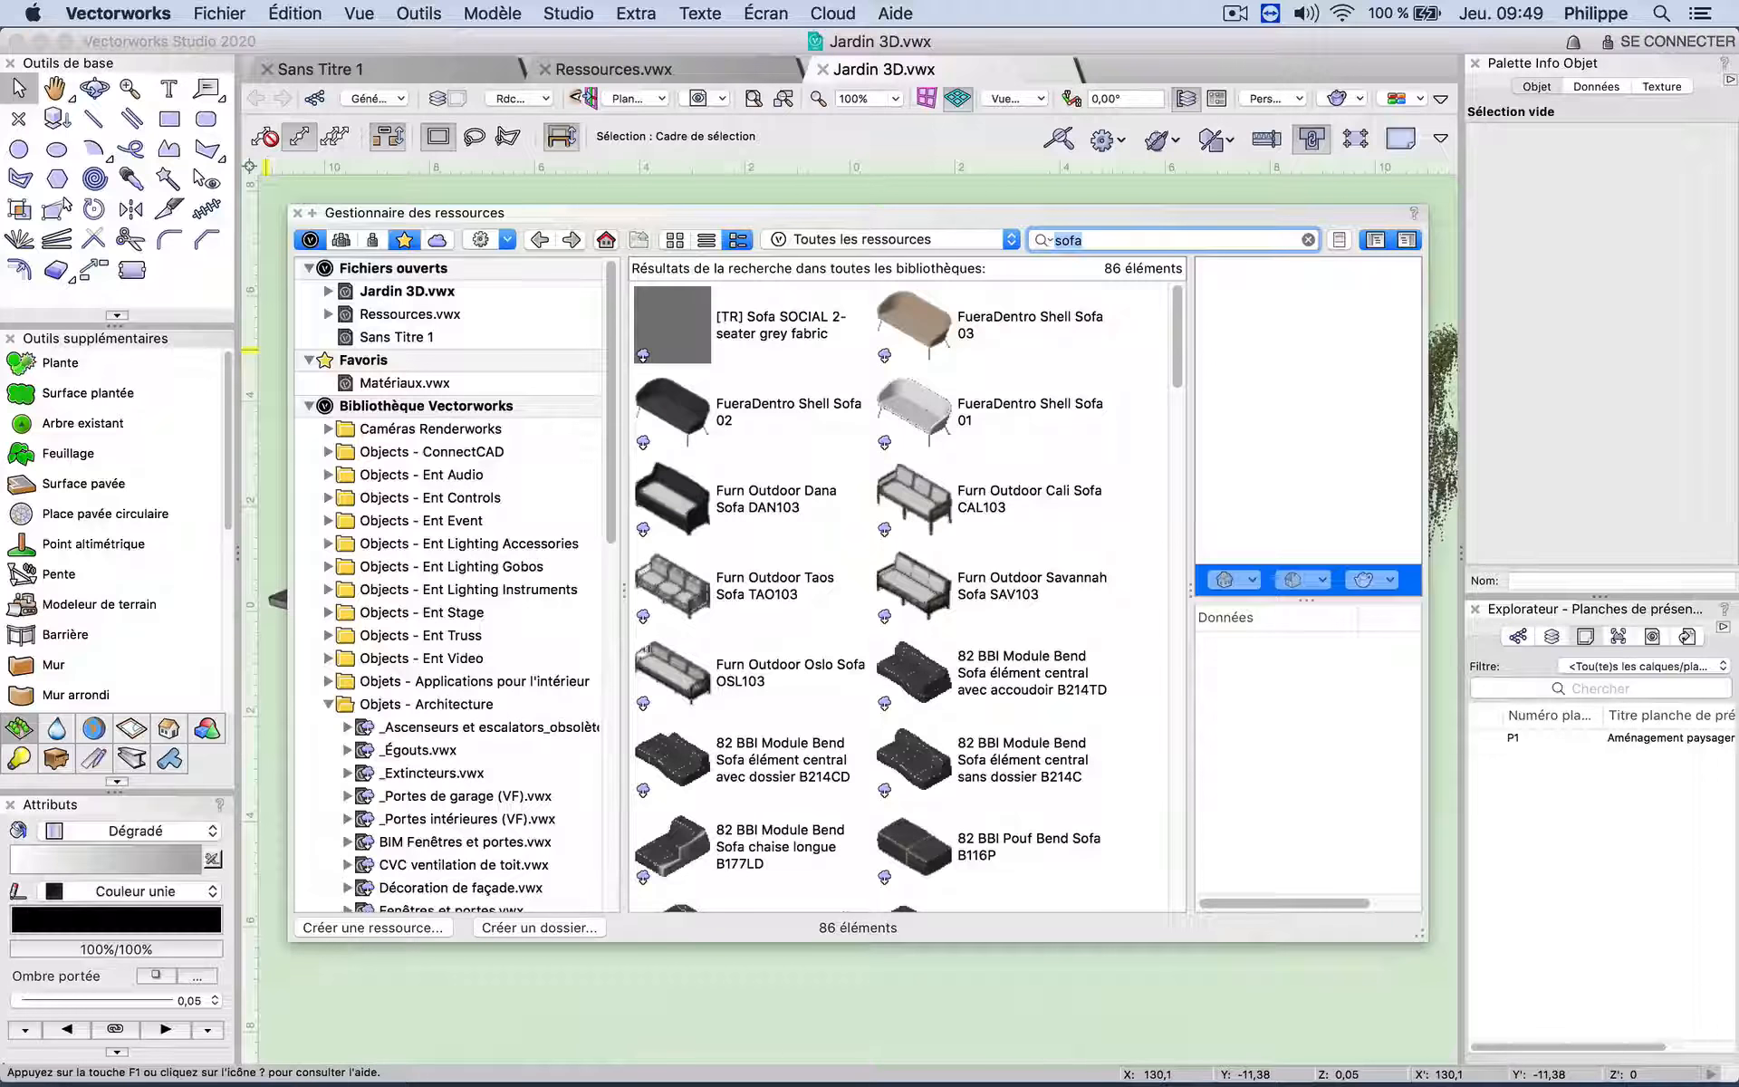
{"action": "left_click", "coordinate": [1043, 239]}
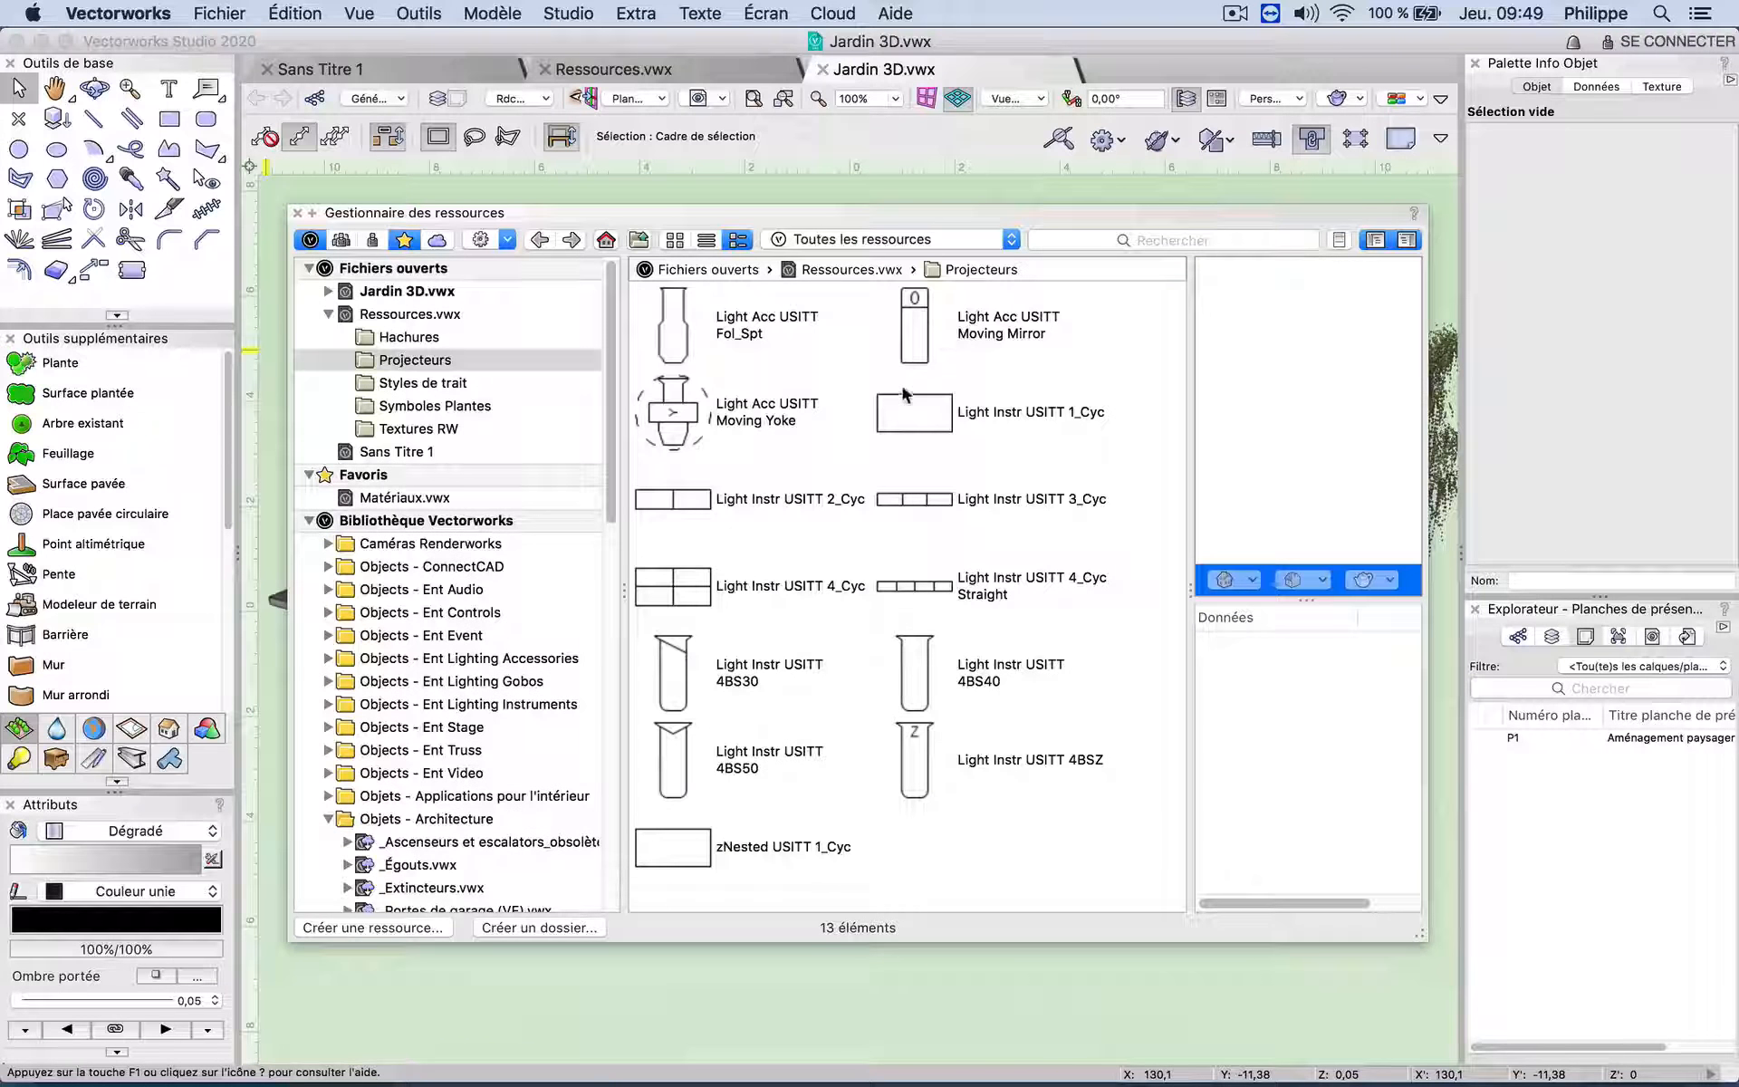
Step: Examine the keywords of the Light Instr USITT 1_Cyc symbol, including 1 Cell, and review the exact word or expression search option
{"action": "left_click", "coordinate": [905, 414]}
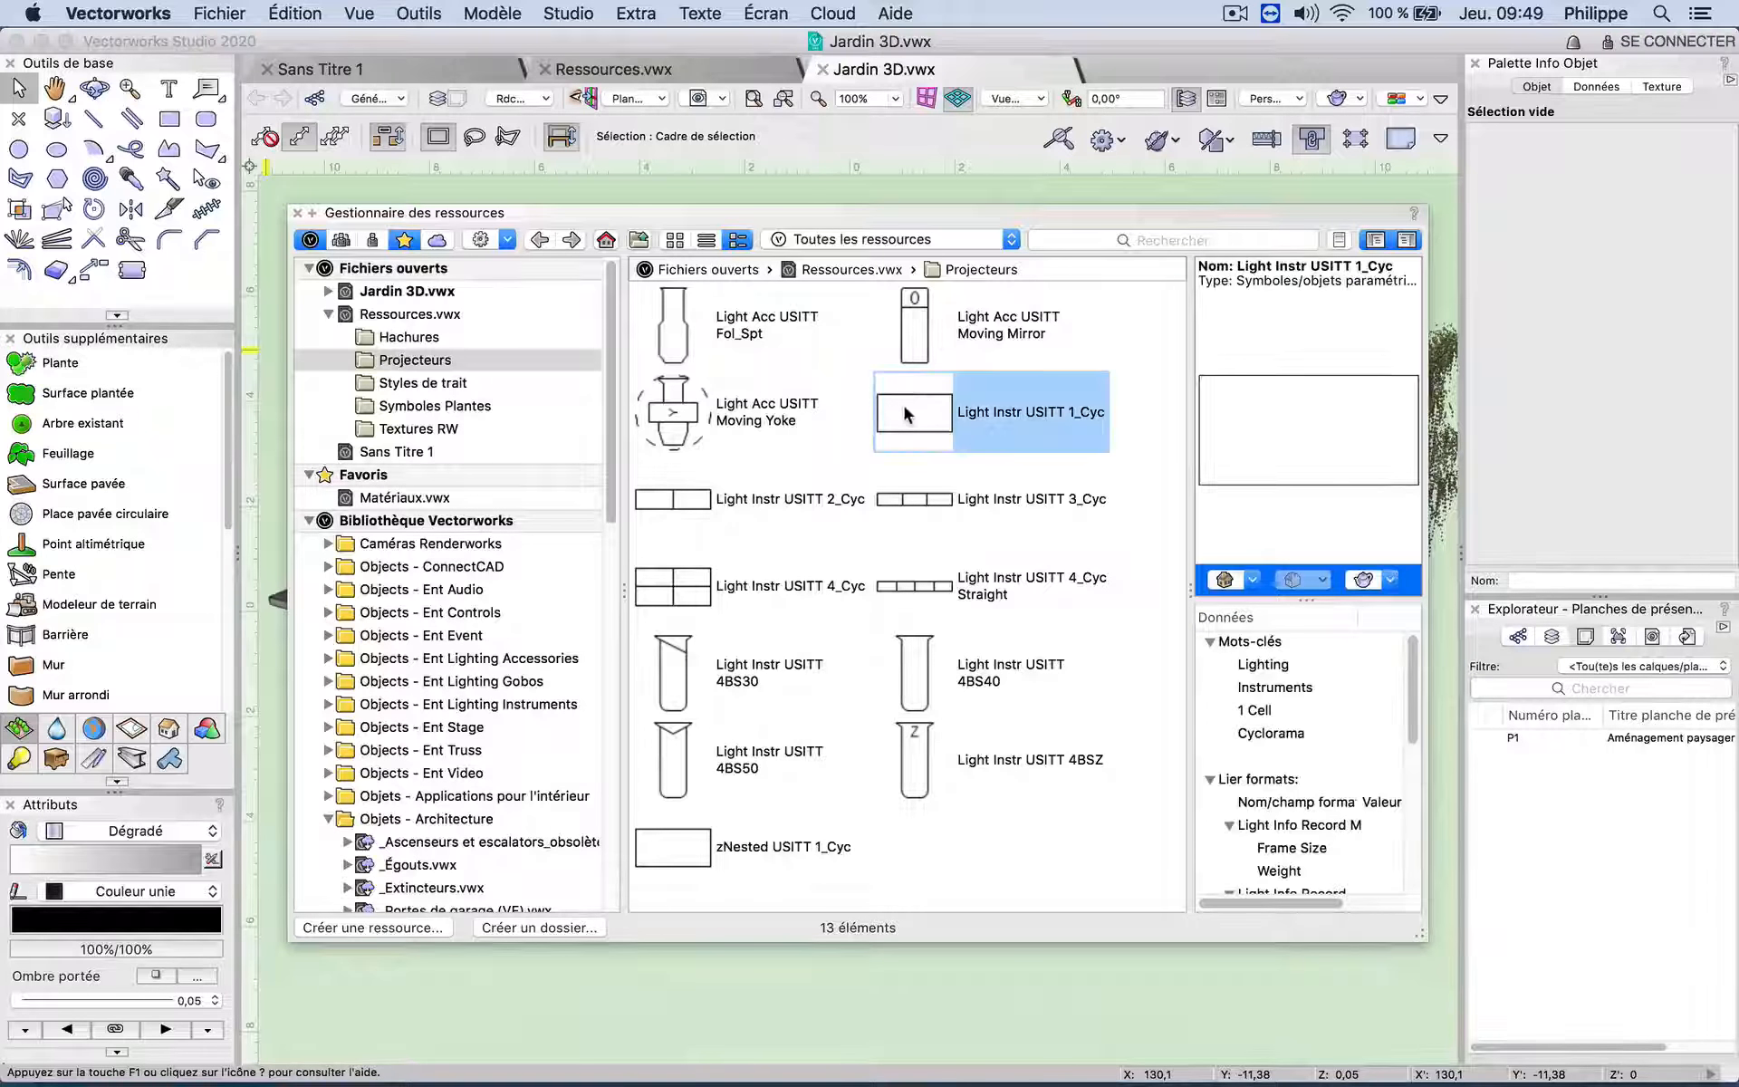
{"action": "left_click", "coordinate": [1254, 710]}
{"action": "left_click", "coordinate": [1041, 240]}
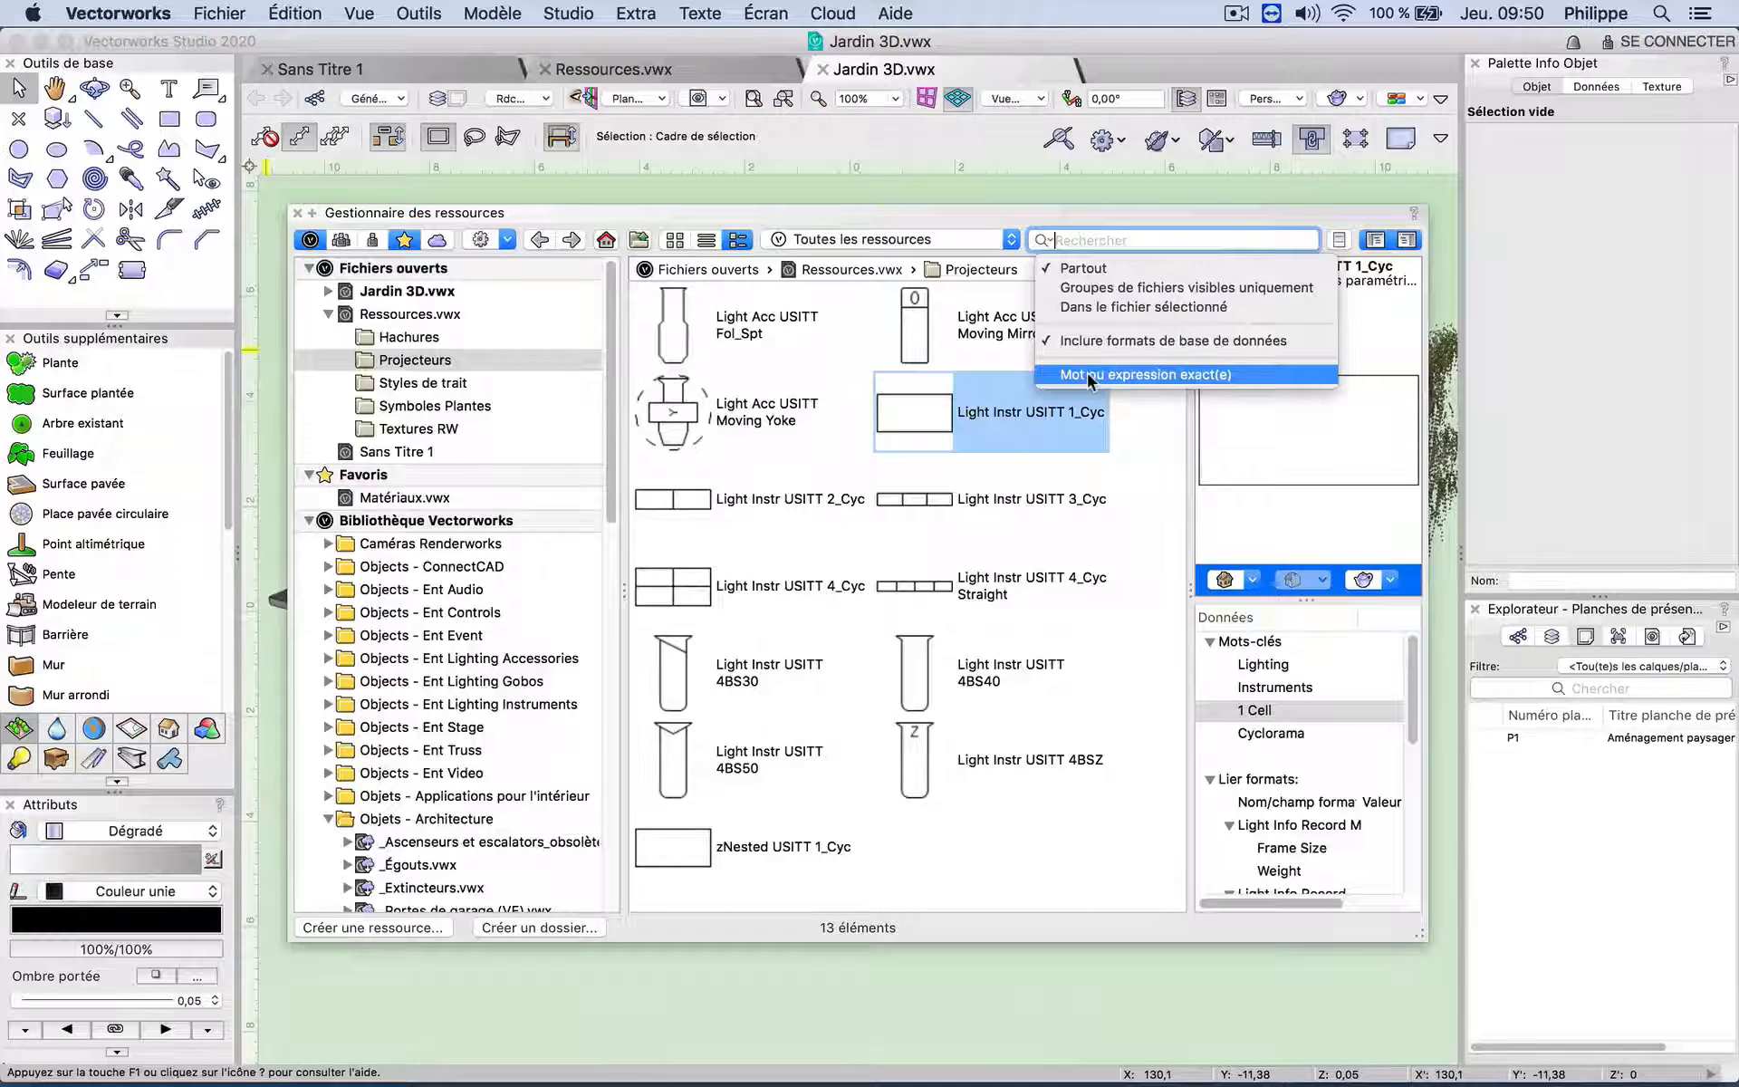
Step: Display the contents of Jardin 3D.vwx and collapse the Objets - Architecture folder together with all its subfolders
{"action": "left_click", "coordinate": [407, 290]}
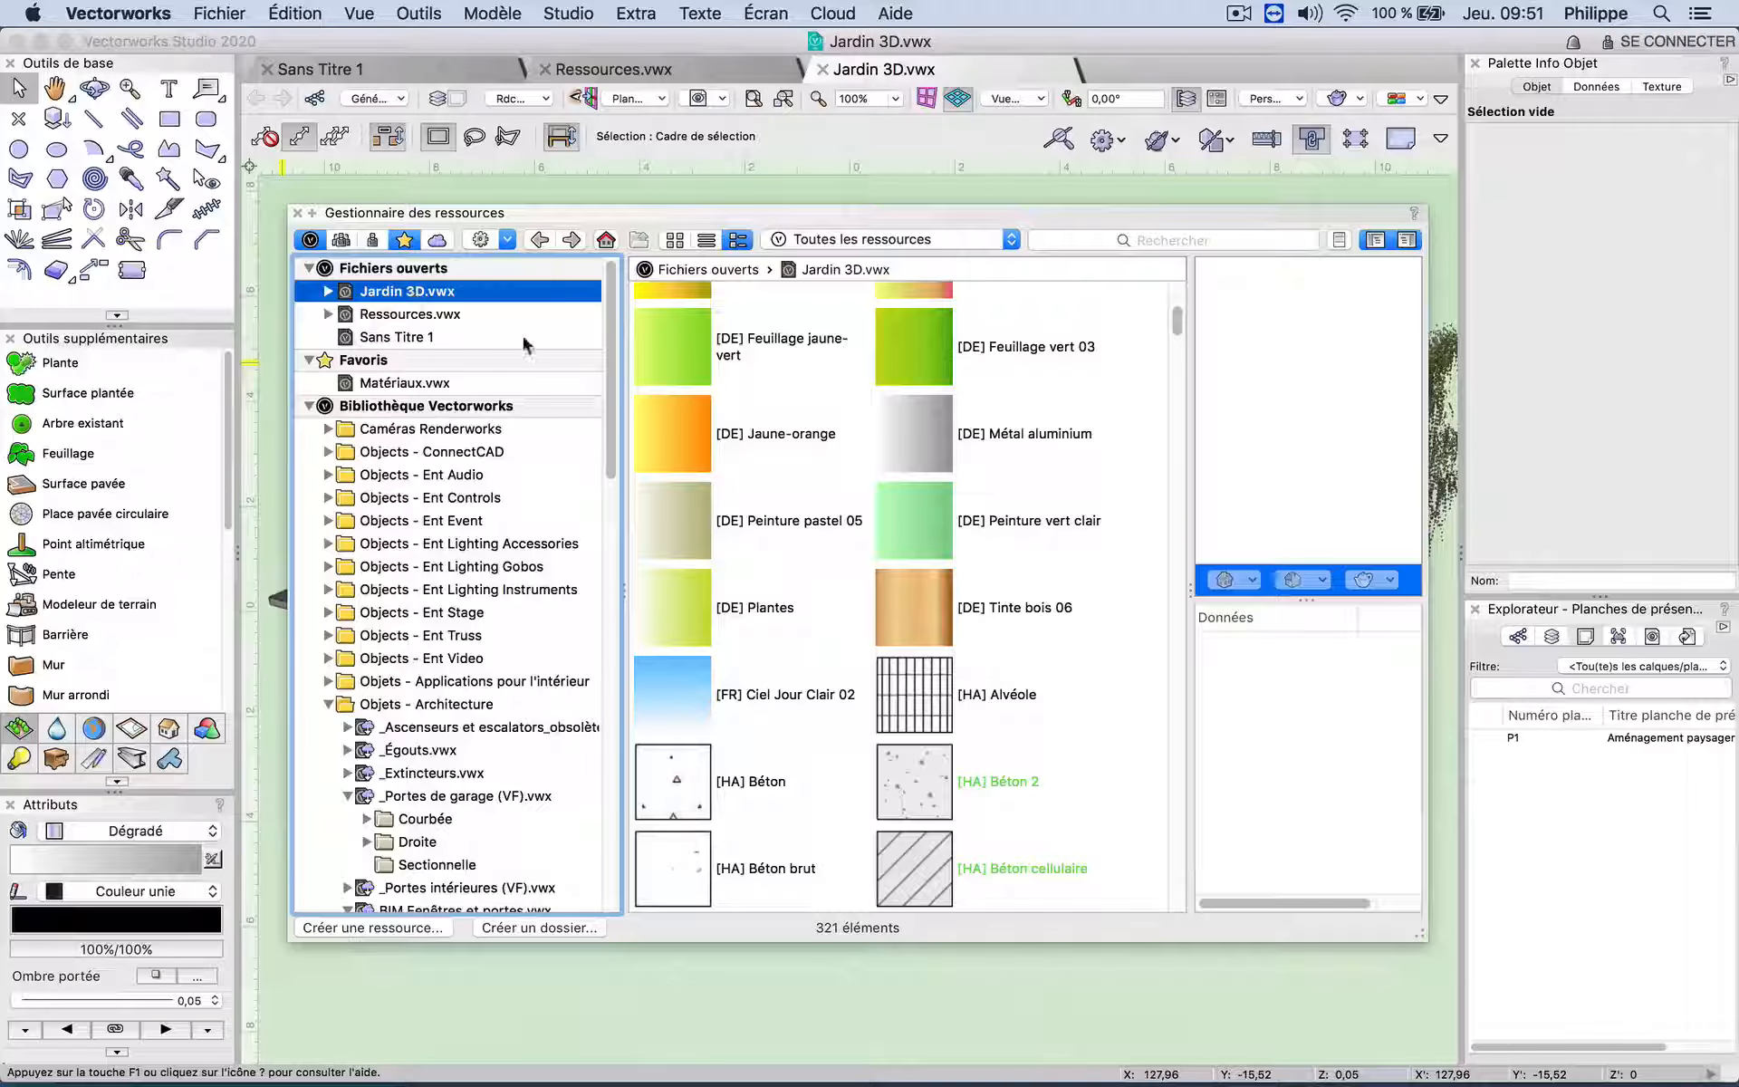
{"action": "left_click_drag", "start_coordinate": [608, 356], "coordinate": [612, 499]}
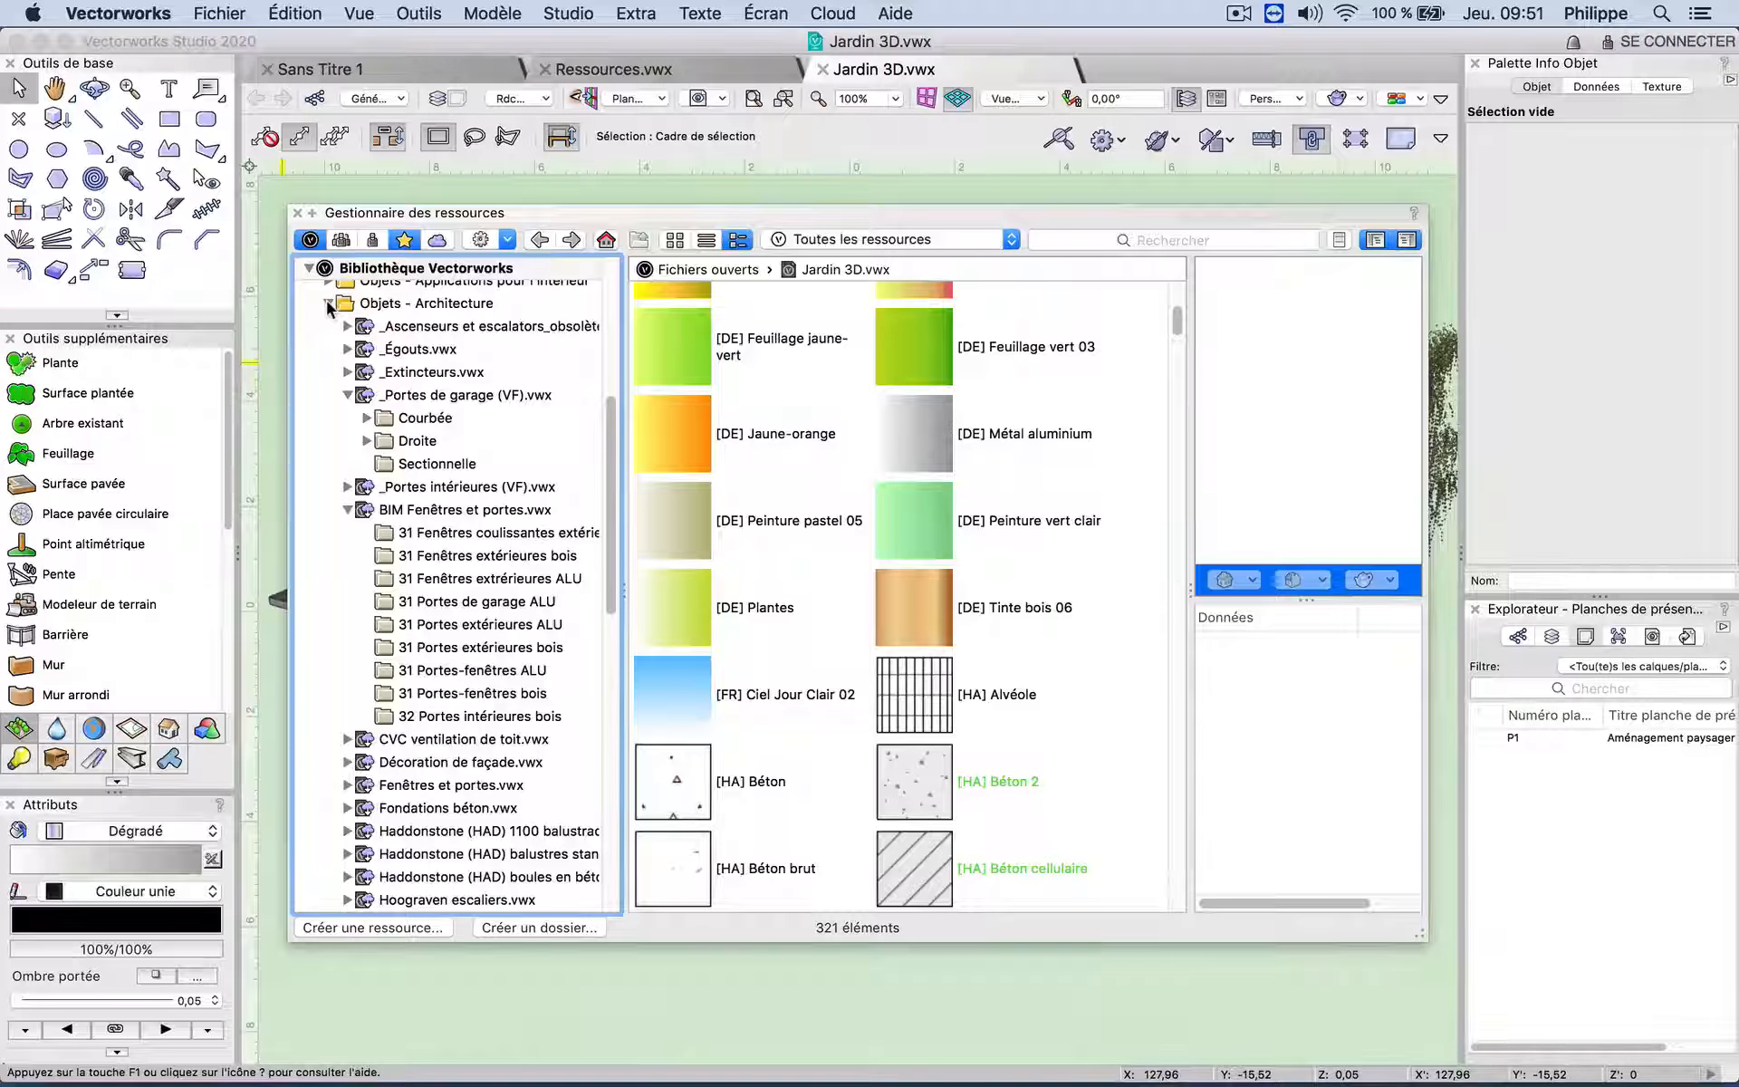
{"action": "key", "text": "alt"}
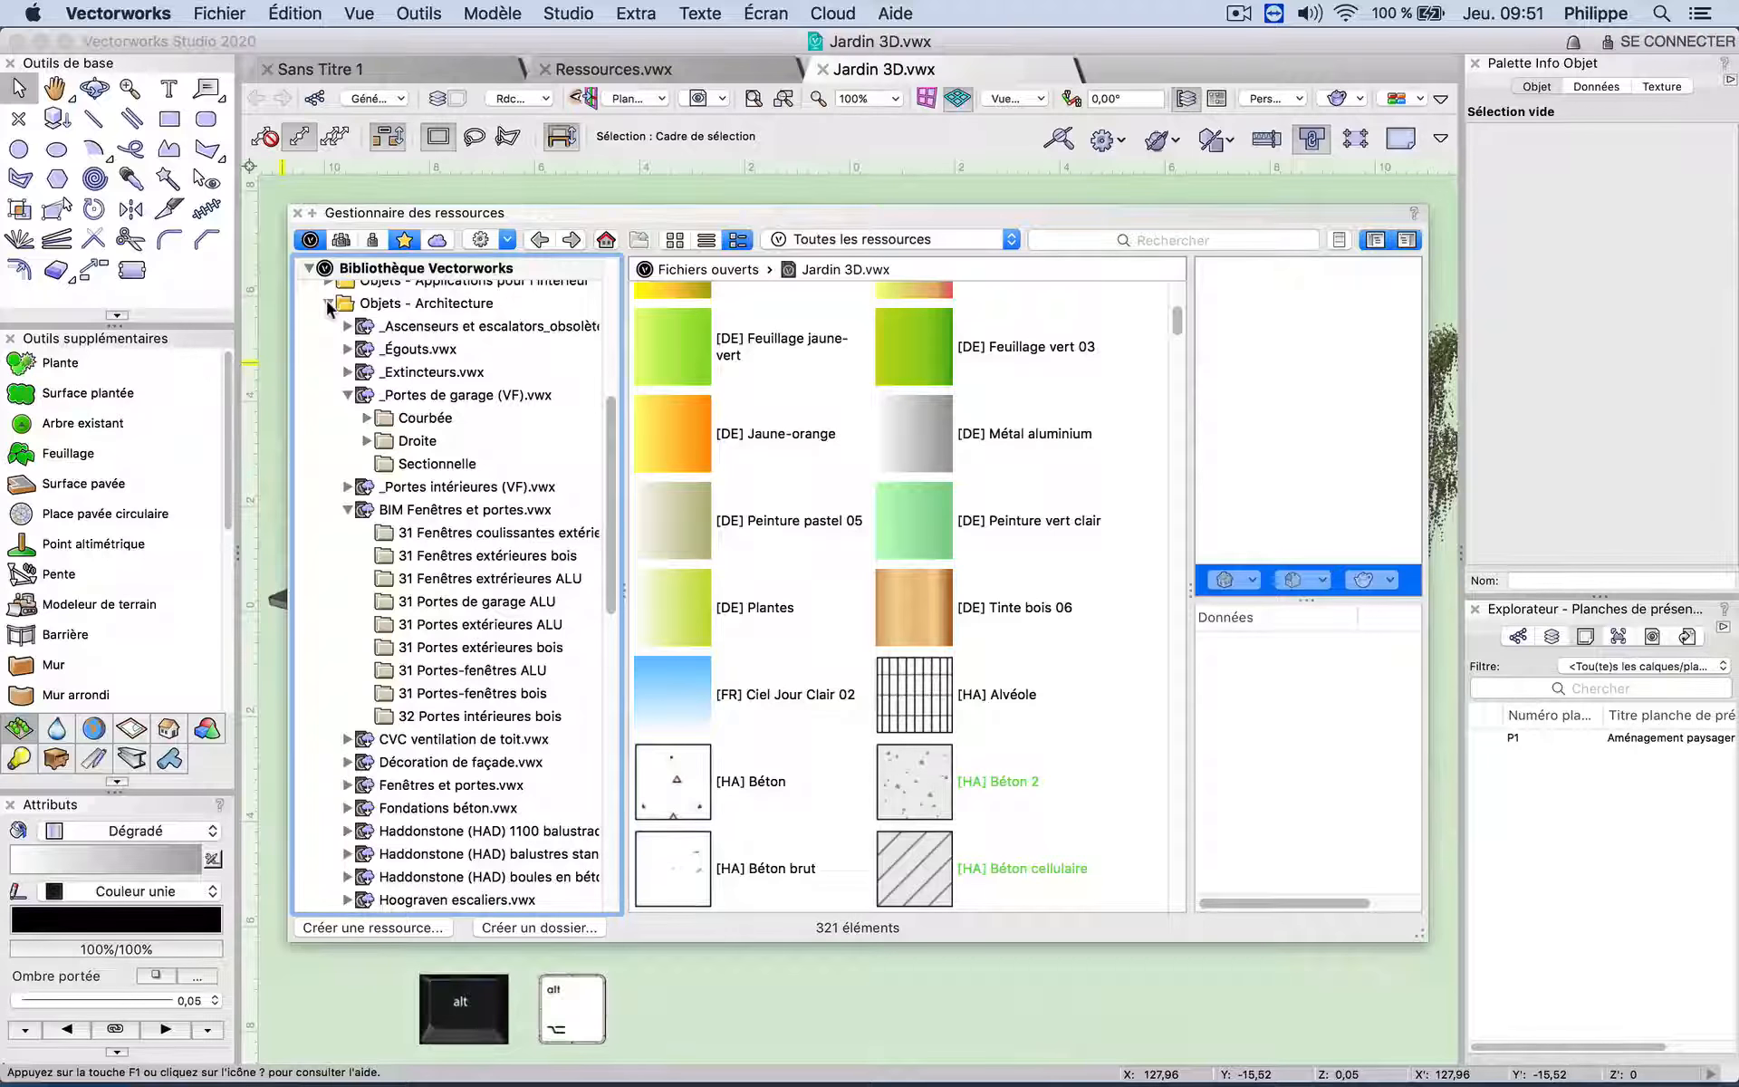
{"action": "left_click", "coordinate": [328, 302], "text": "alt"}
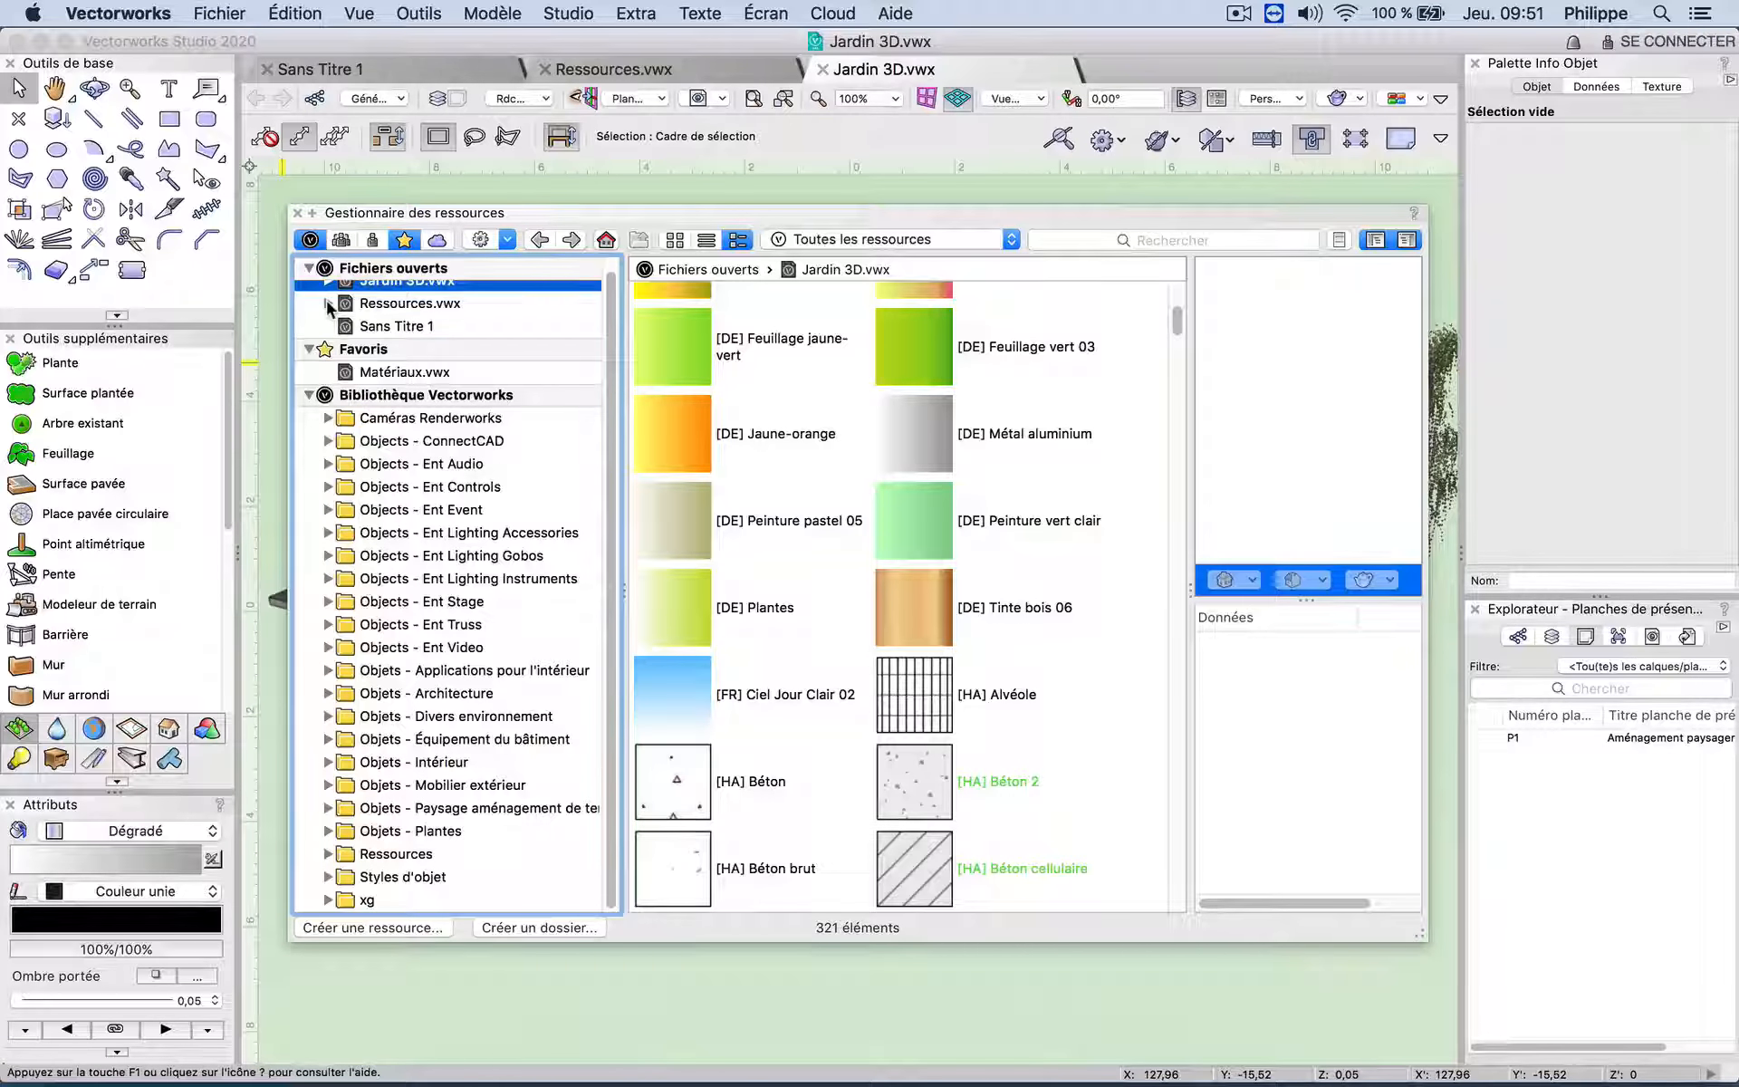
Step: Expand Ressources.vwx, and collapse Bibliothèque Vectorworks before expanding it with all its subfolders
{"action": "left_click", "coordinate": [327, 302]}
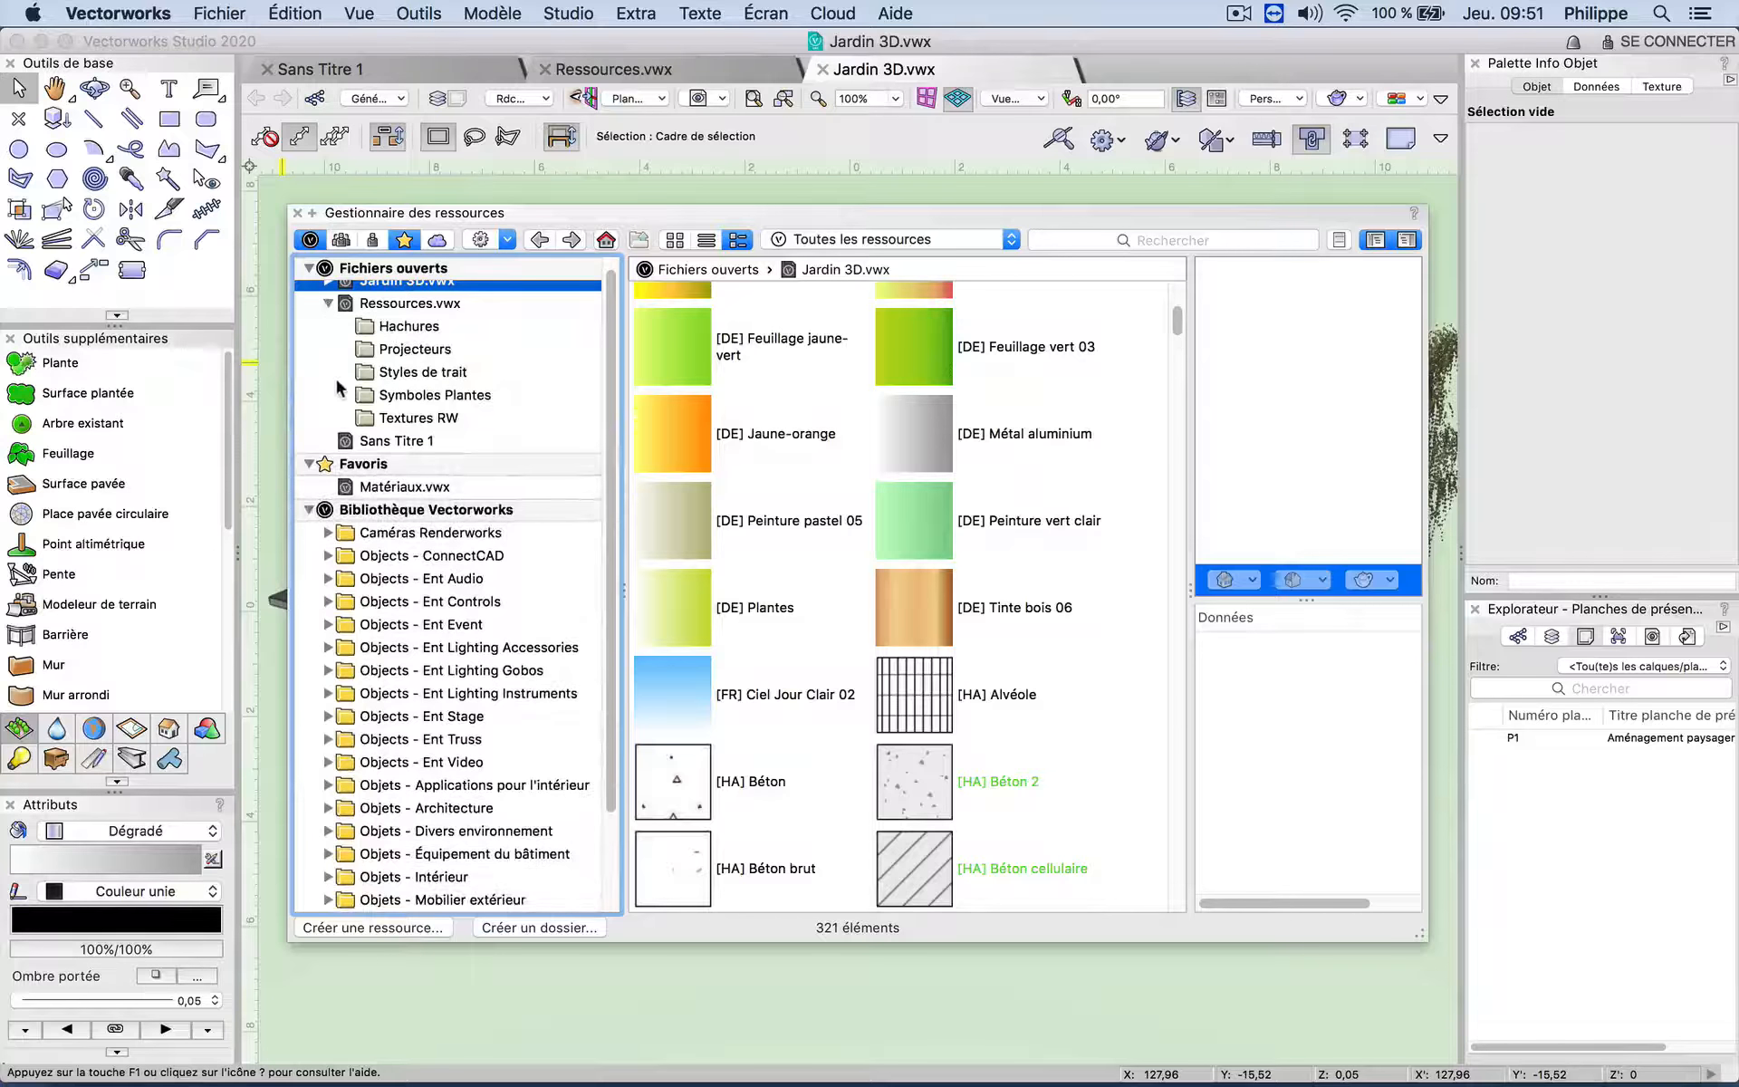
{"action": "scroll", "coordinate": [356, 504], "scroll_direction": "down", "scroll_amount": 3}
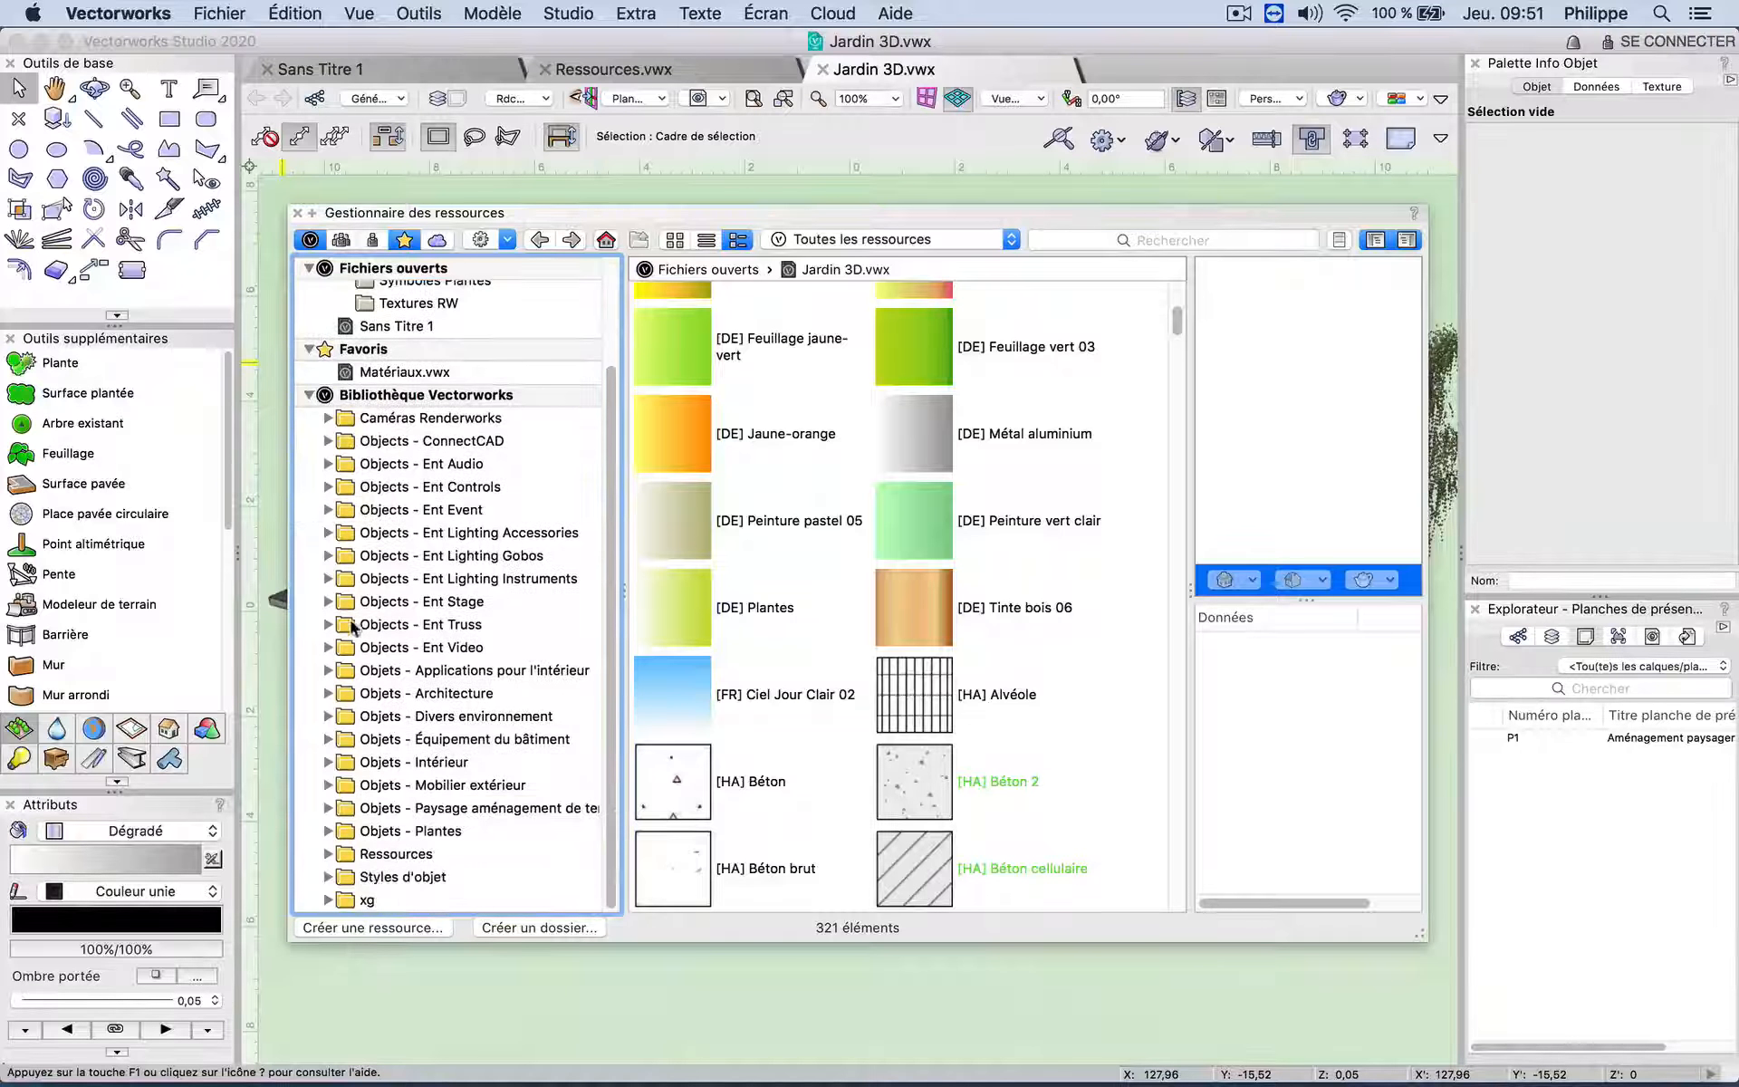
{"action": "left_click", "coordinate": [309, 396]}
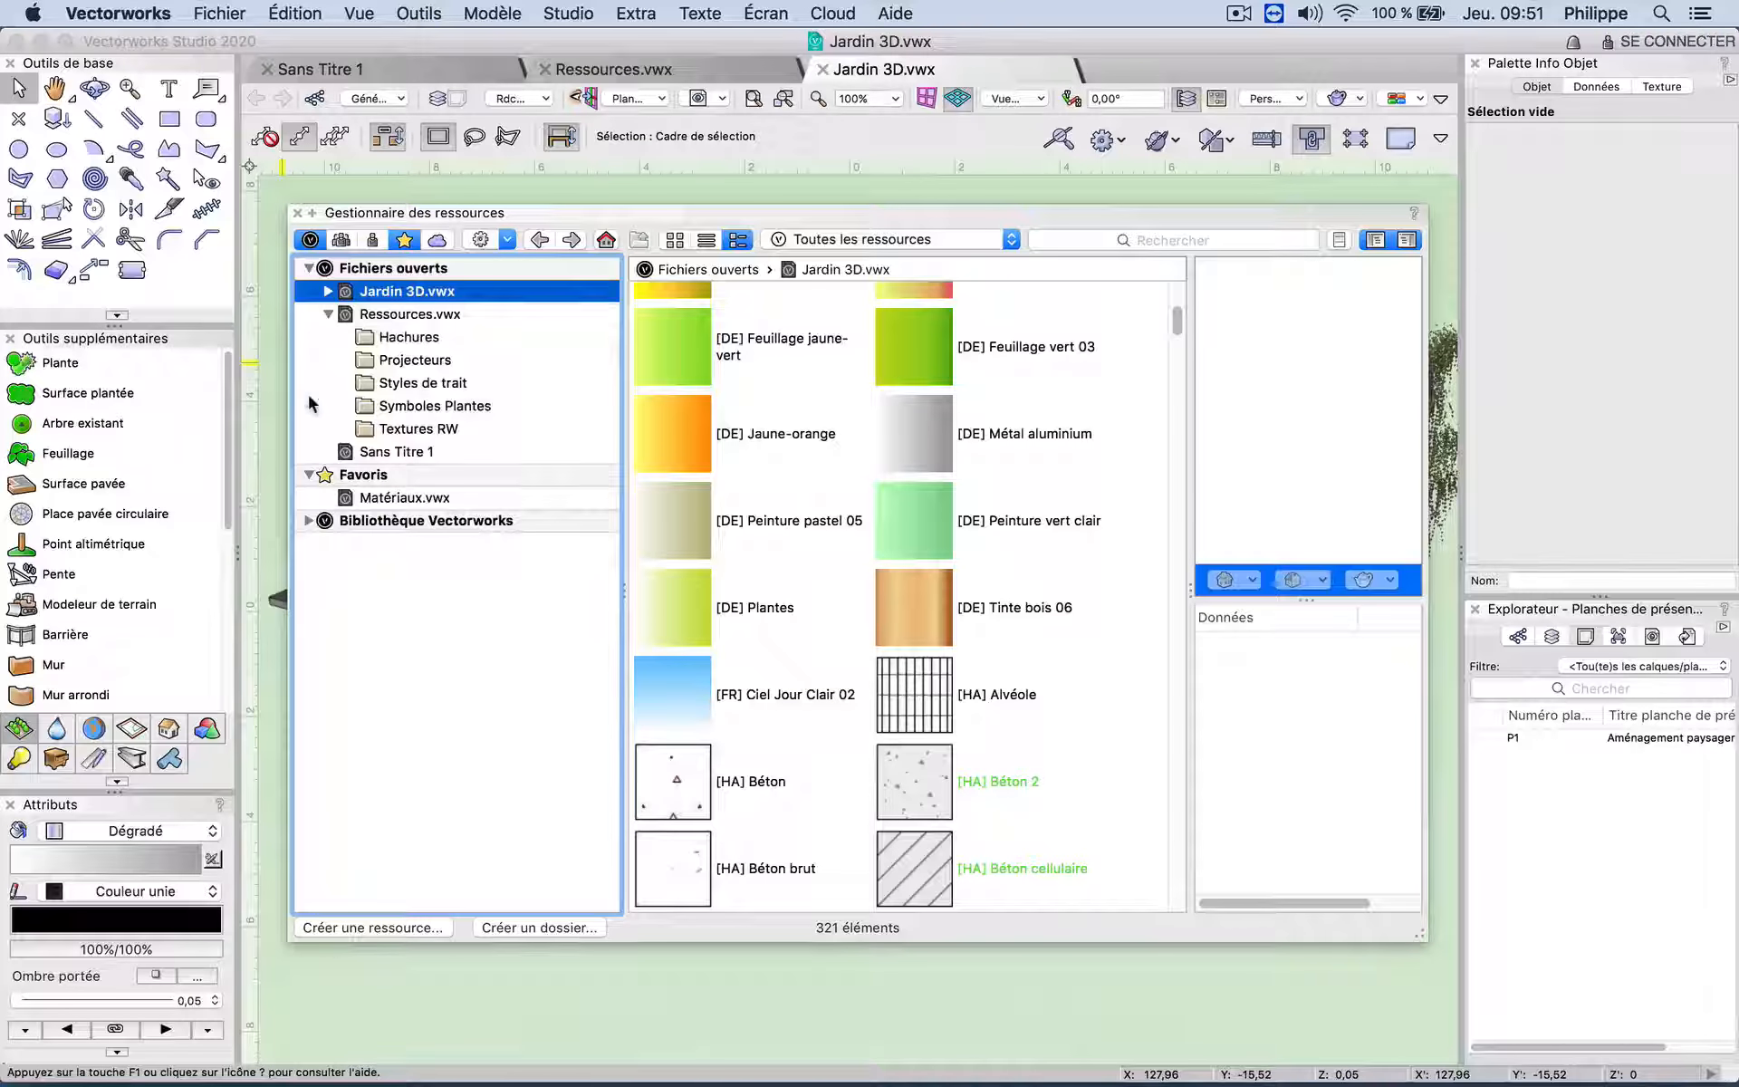
{"action": "left_click", "coordinate": [309, 521]}
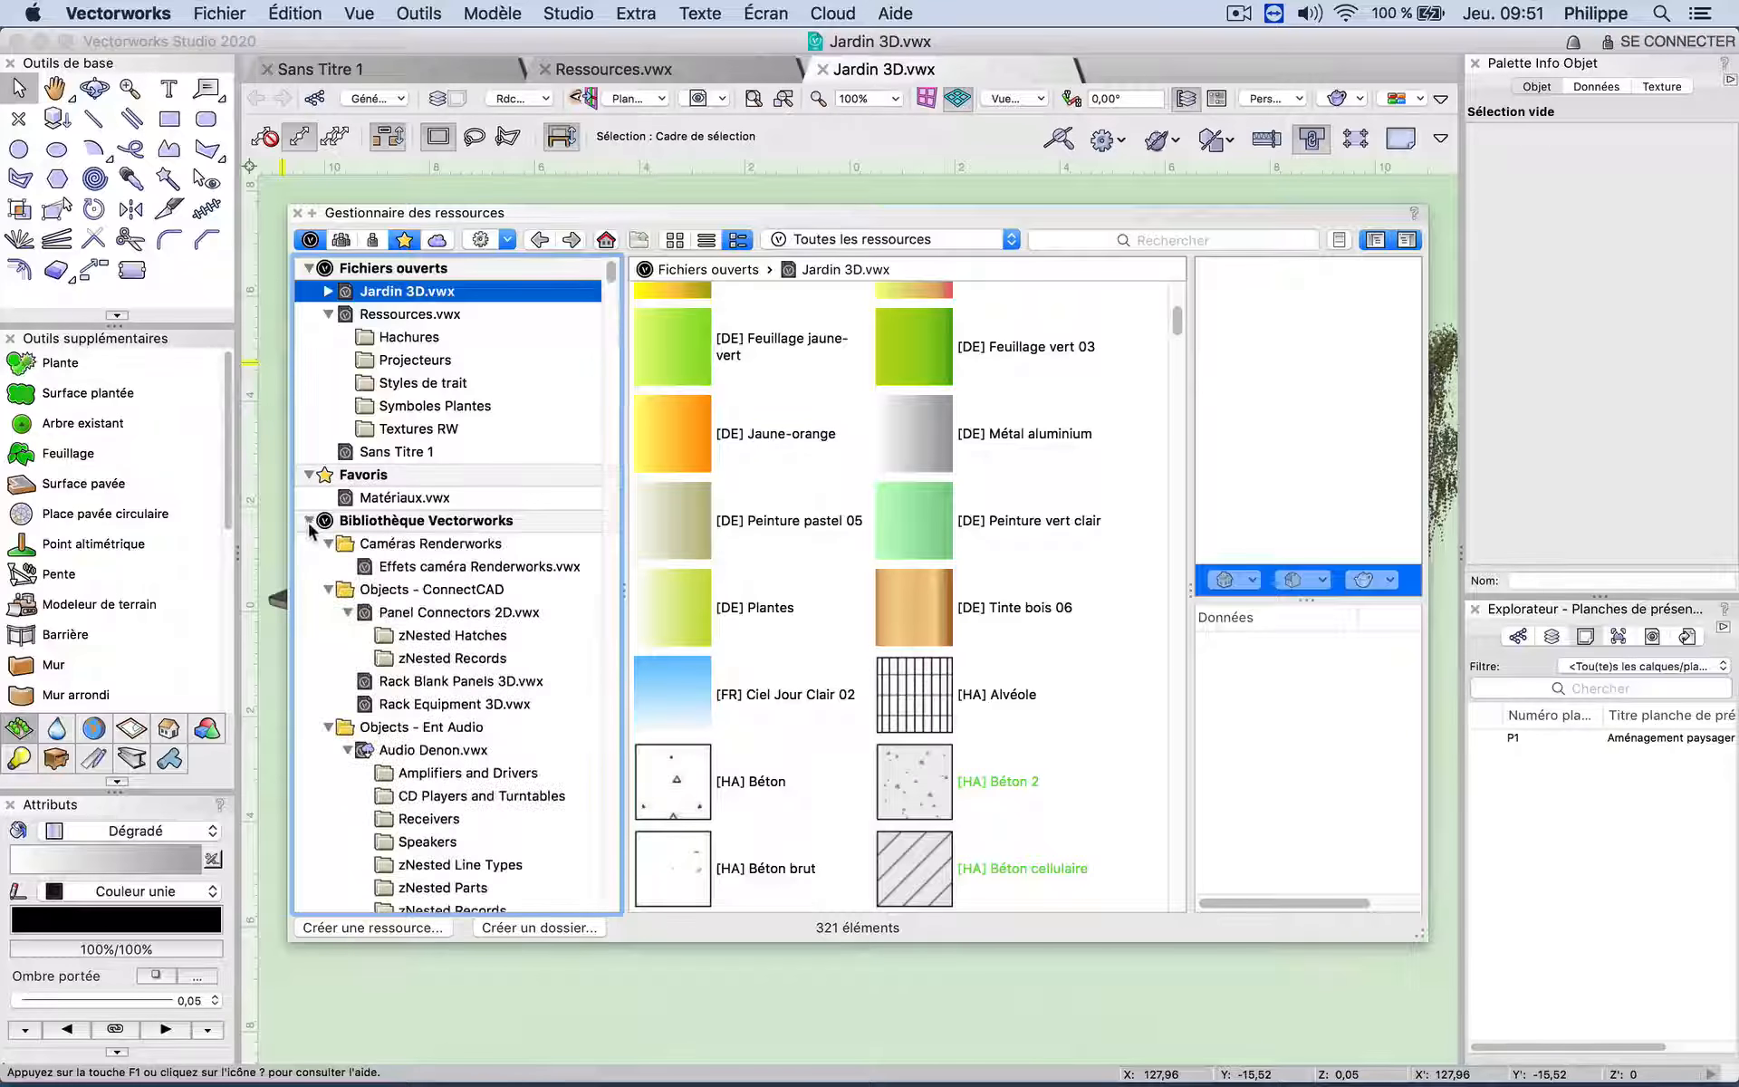
{"action": "scroll", "coordinate": [309, 530], "scroll_direction": "down", "scroll_amount": 20}
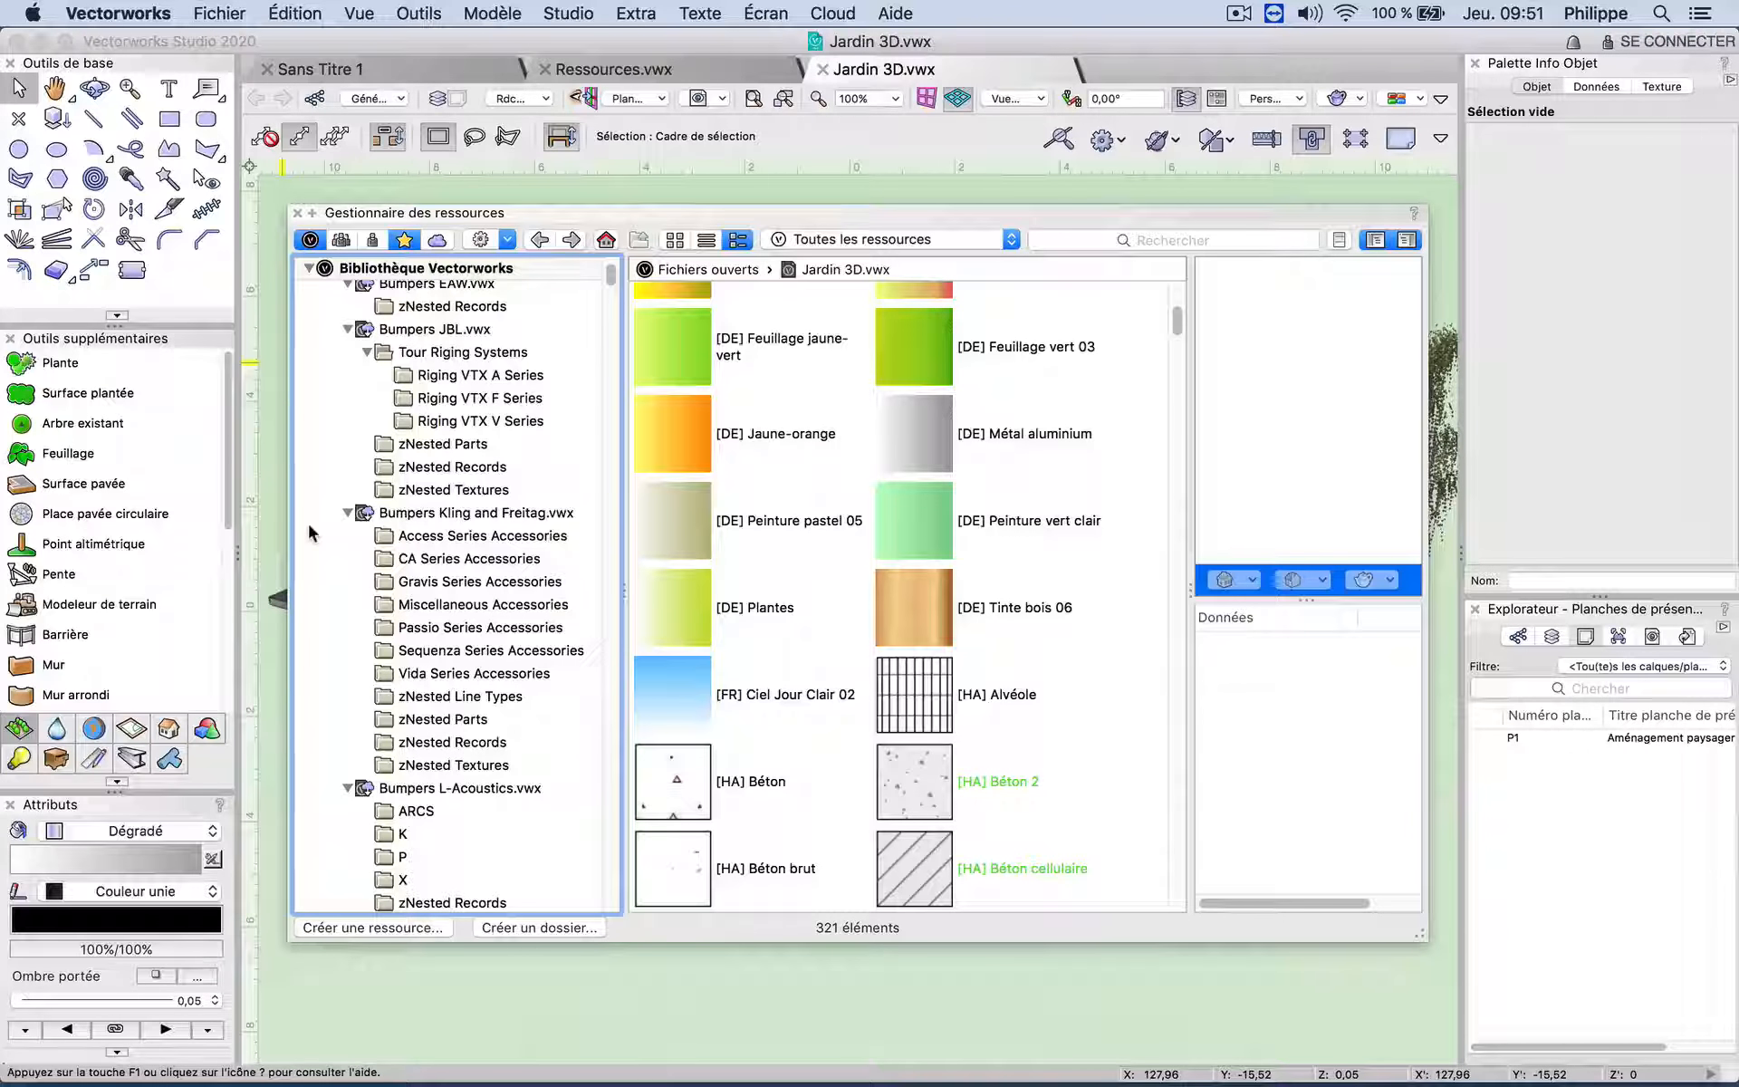
Step: Compare the sort options offered for all resources in Jardin 3D.vwx with those offered when only Hachures are shown
{"action": "right_click", "coordinate": [1115, 811]}
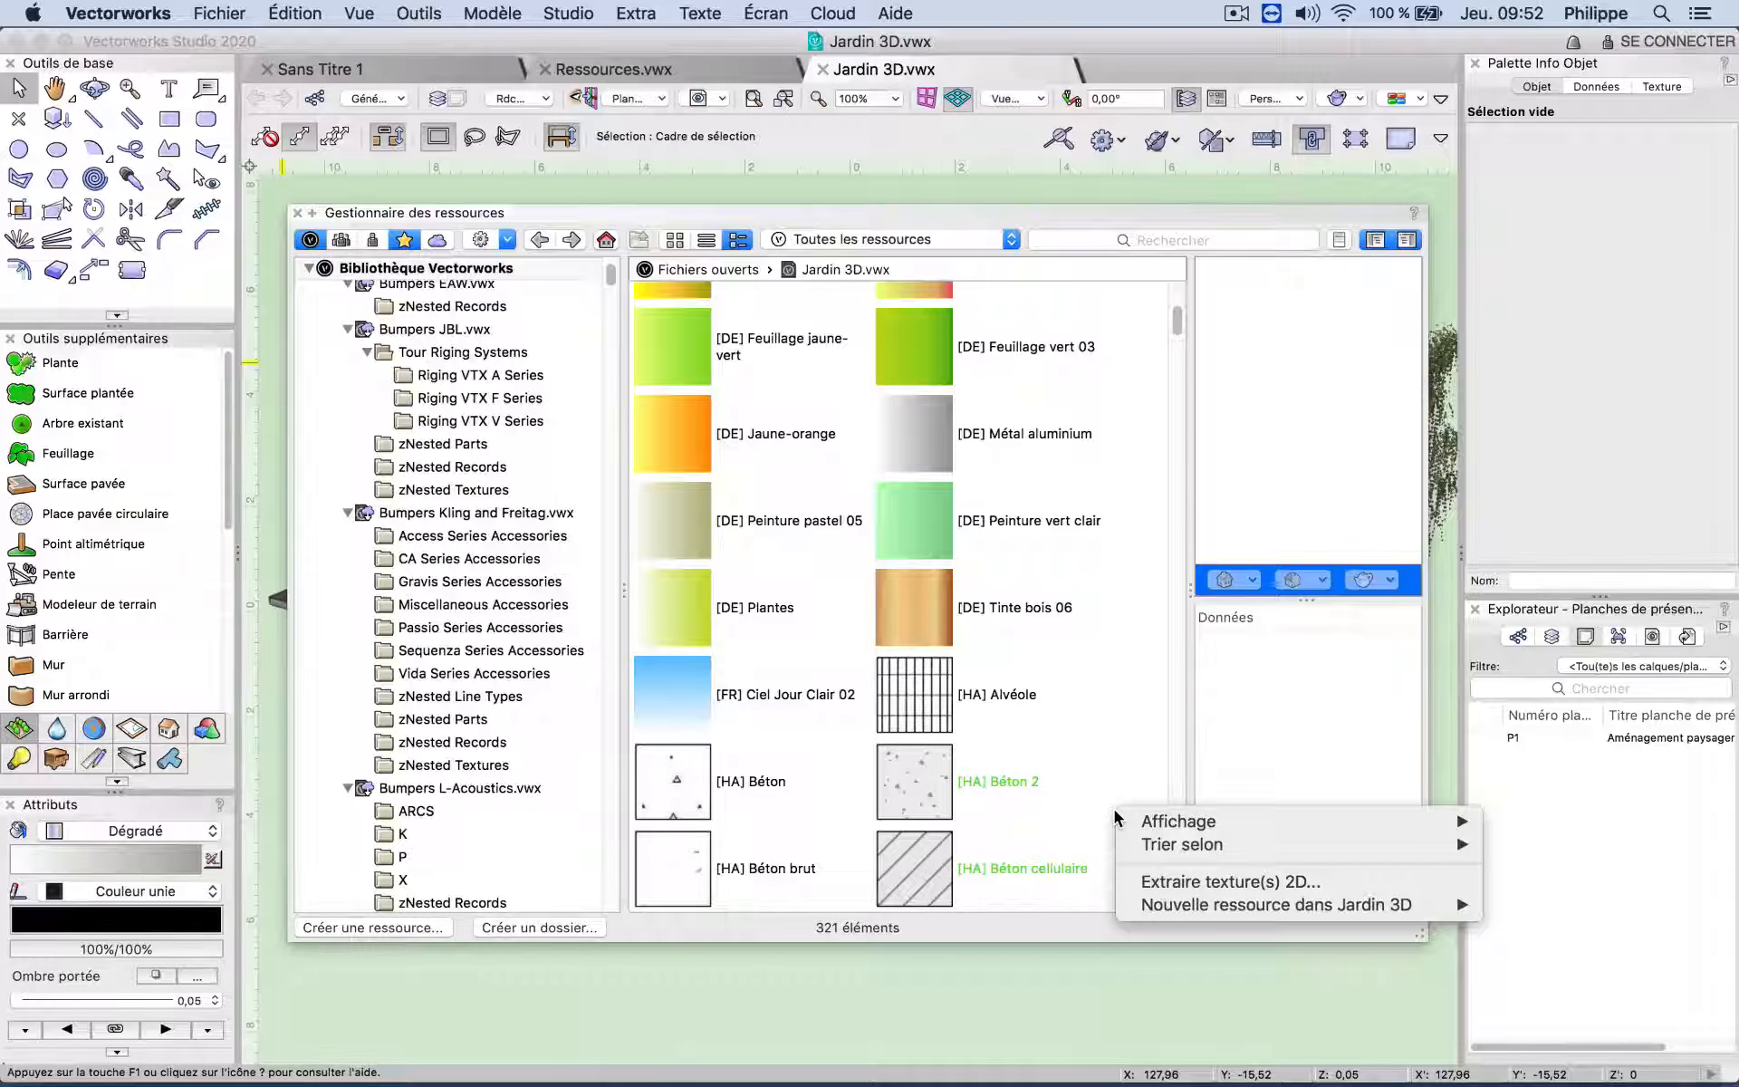
{"action": "mouse_move", "coordinate": [1150, 824]}
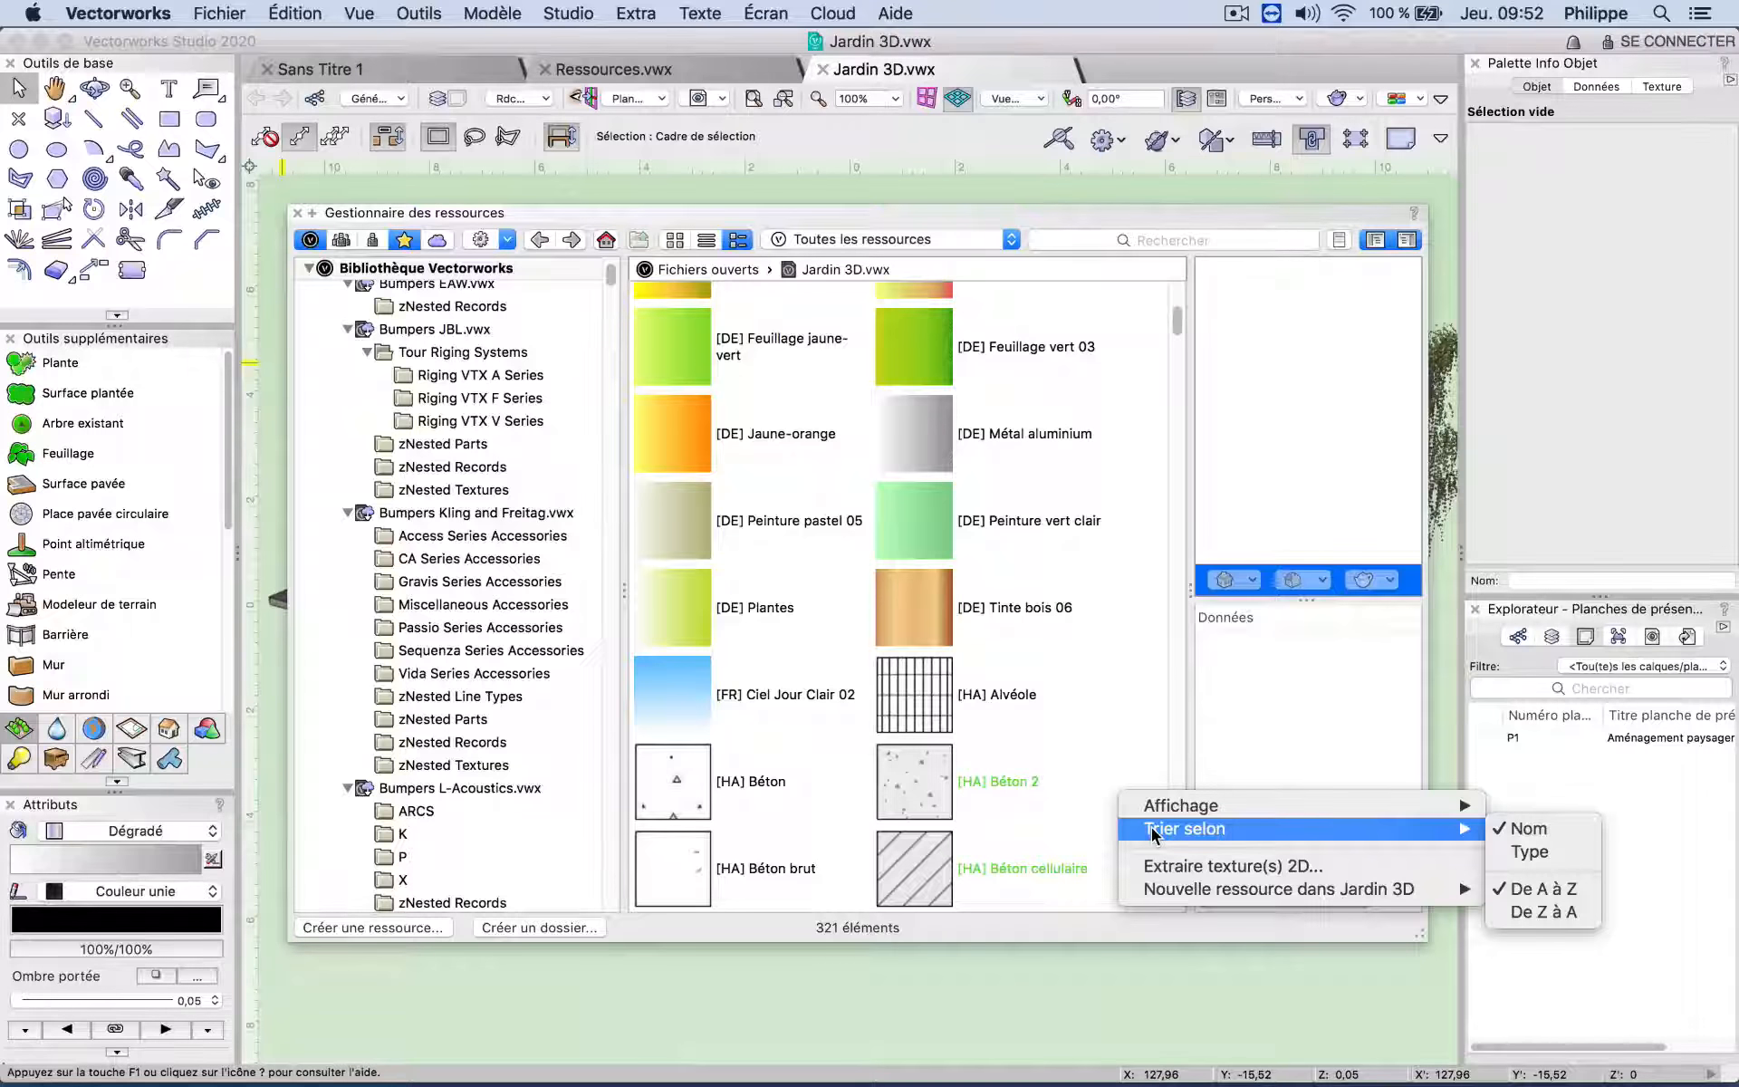
{"action": "left_click", "coordinate": [869, 239]}
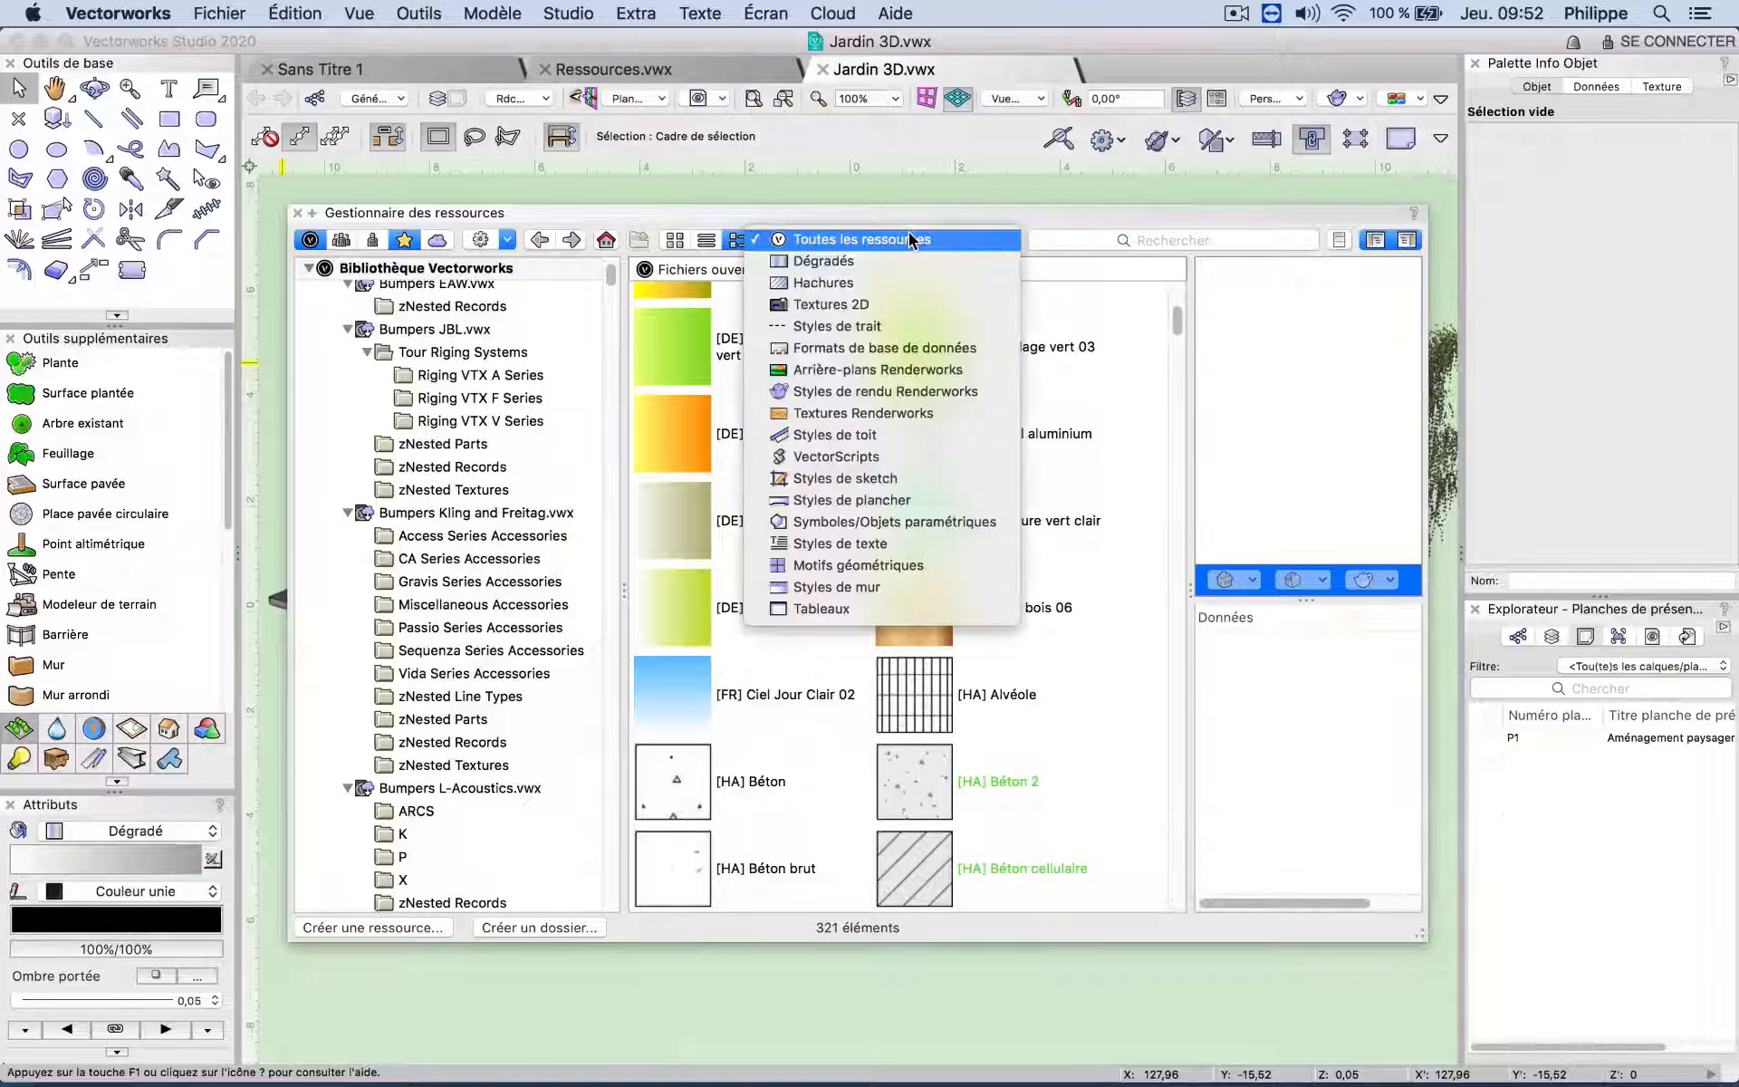
{"action": "left_click", "coordinate": [865, 283]}
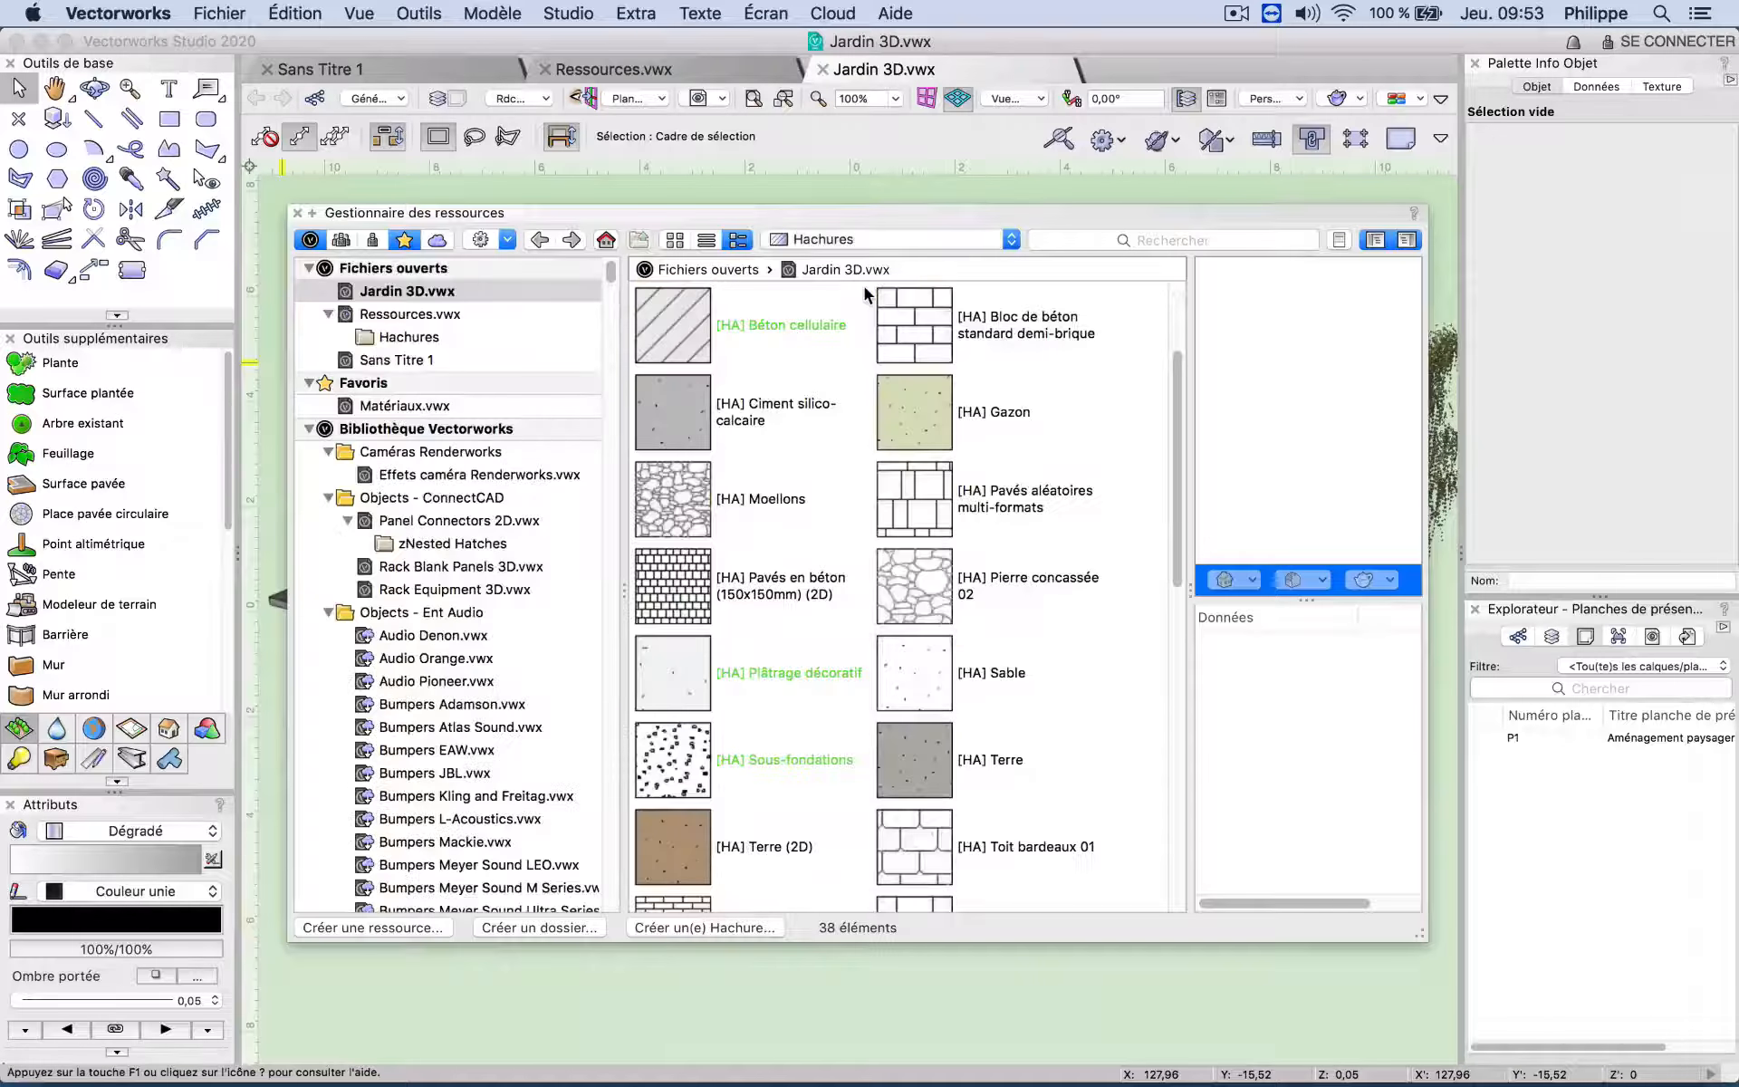
{"action": "right_click", "coordinate": [899, 335]}
{"action": "mouse_move", "coordinate": [942, 366]}
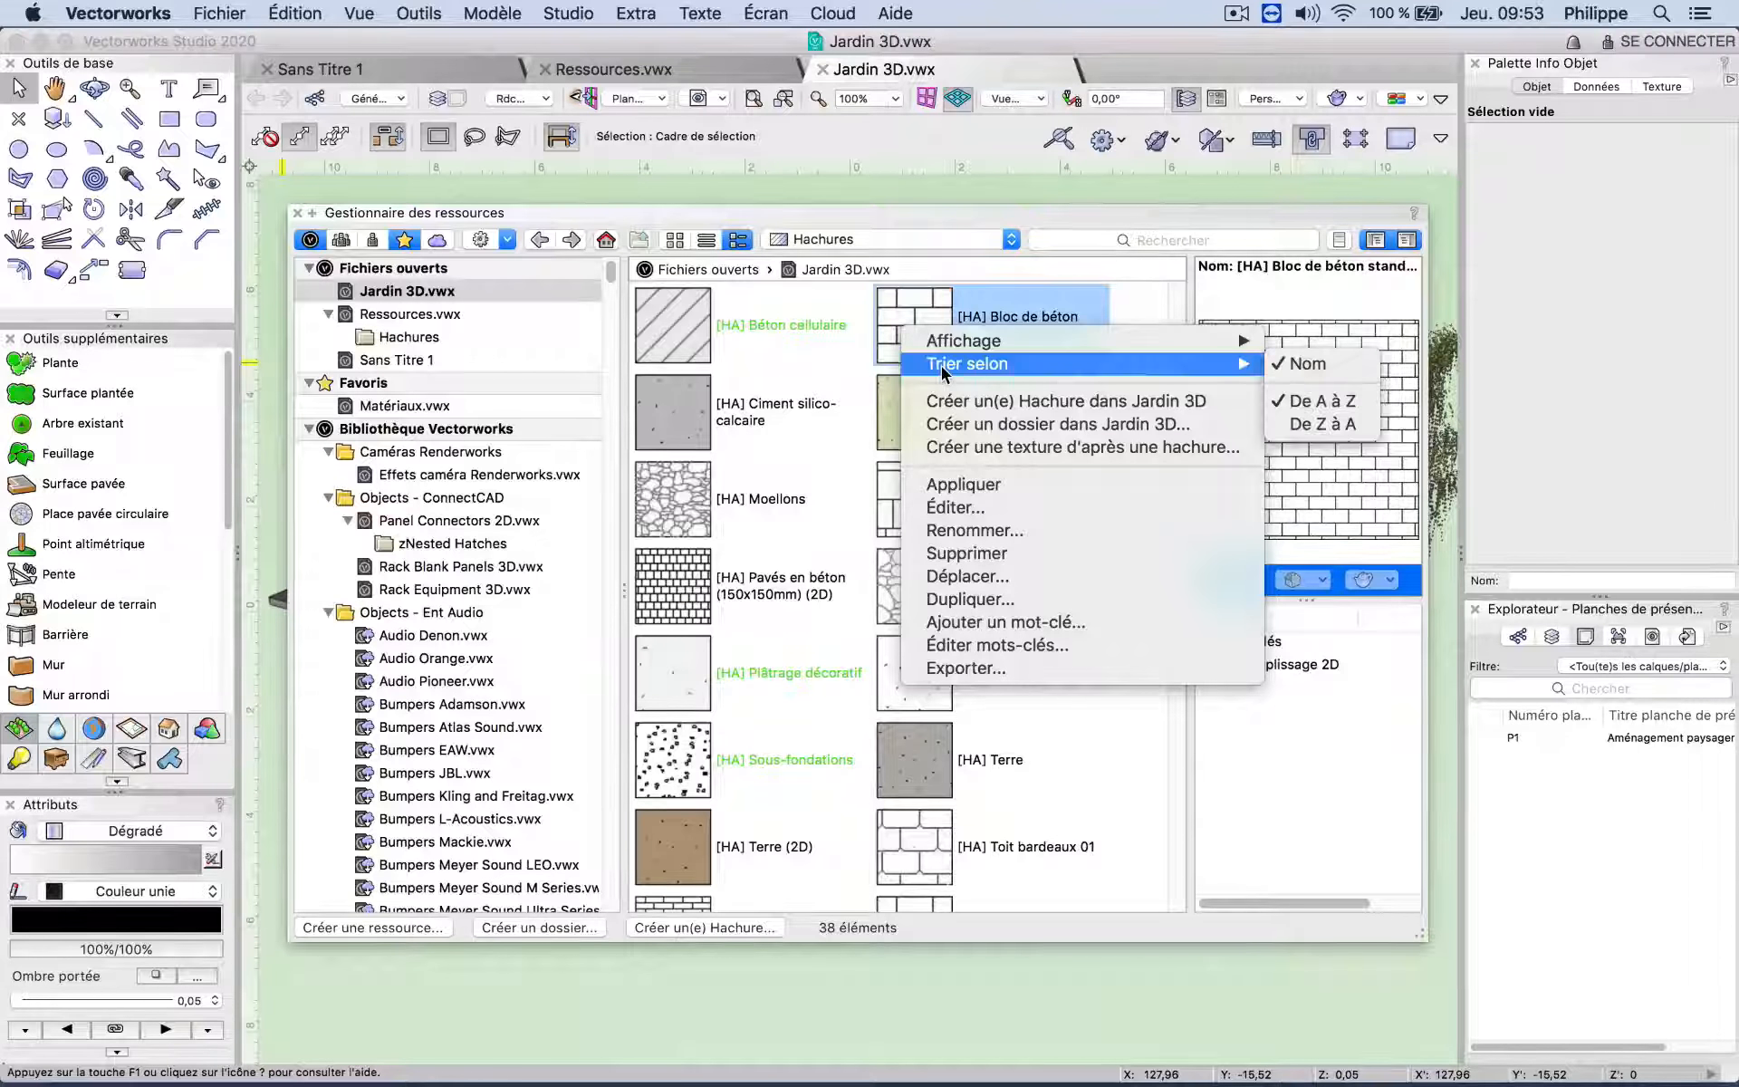
{"action": "left_click", "coordinate": [902, 192]}
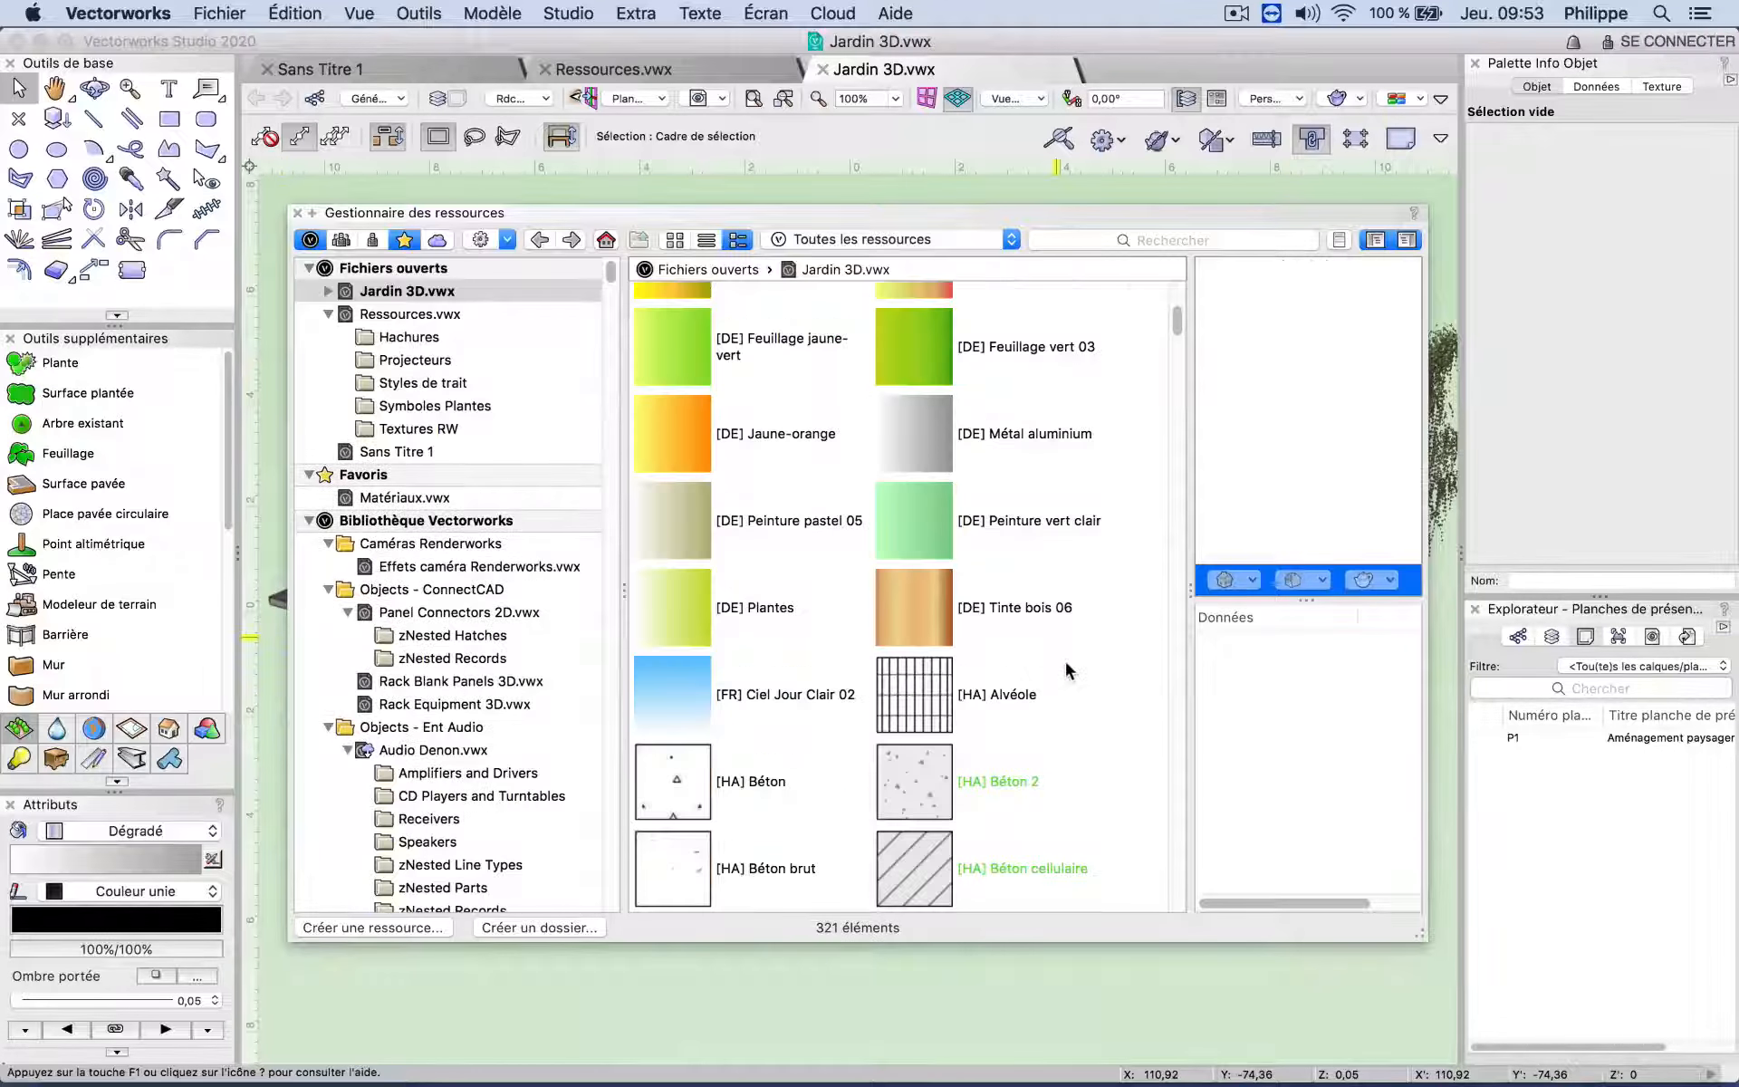
Step: Sort the resources of Jardin 3D.vwx by type
{"action": "right_click", "coordinate": [1069, 670]}
{"action": "mouse_move", "coordinate": [1096, 704]}
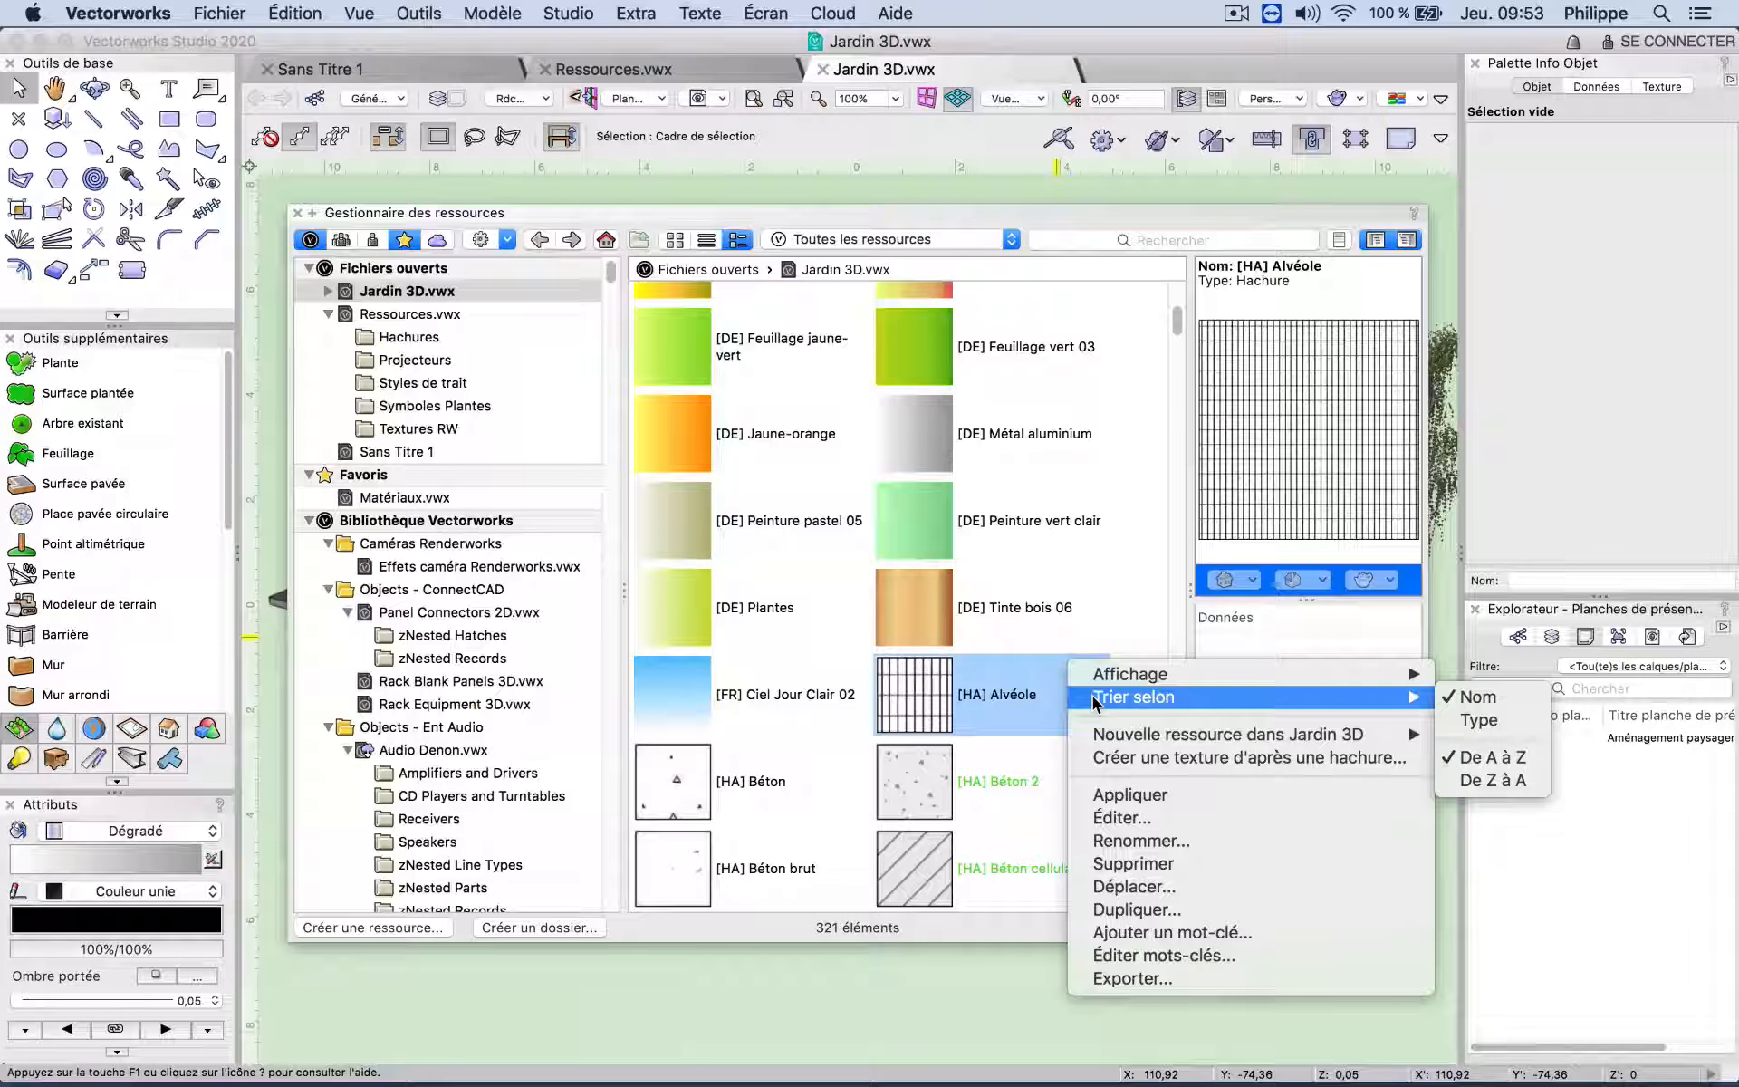
{"action": "left_click", "coordinate": [1463, 722]}
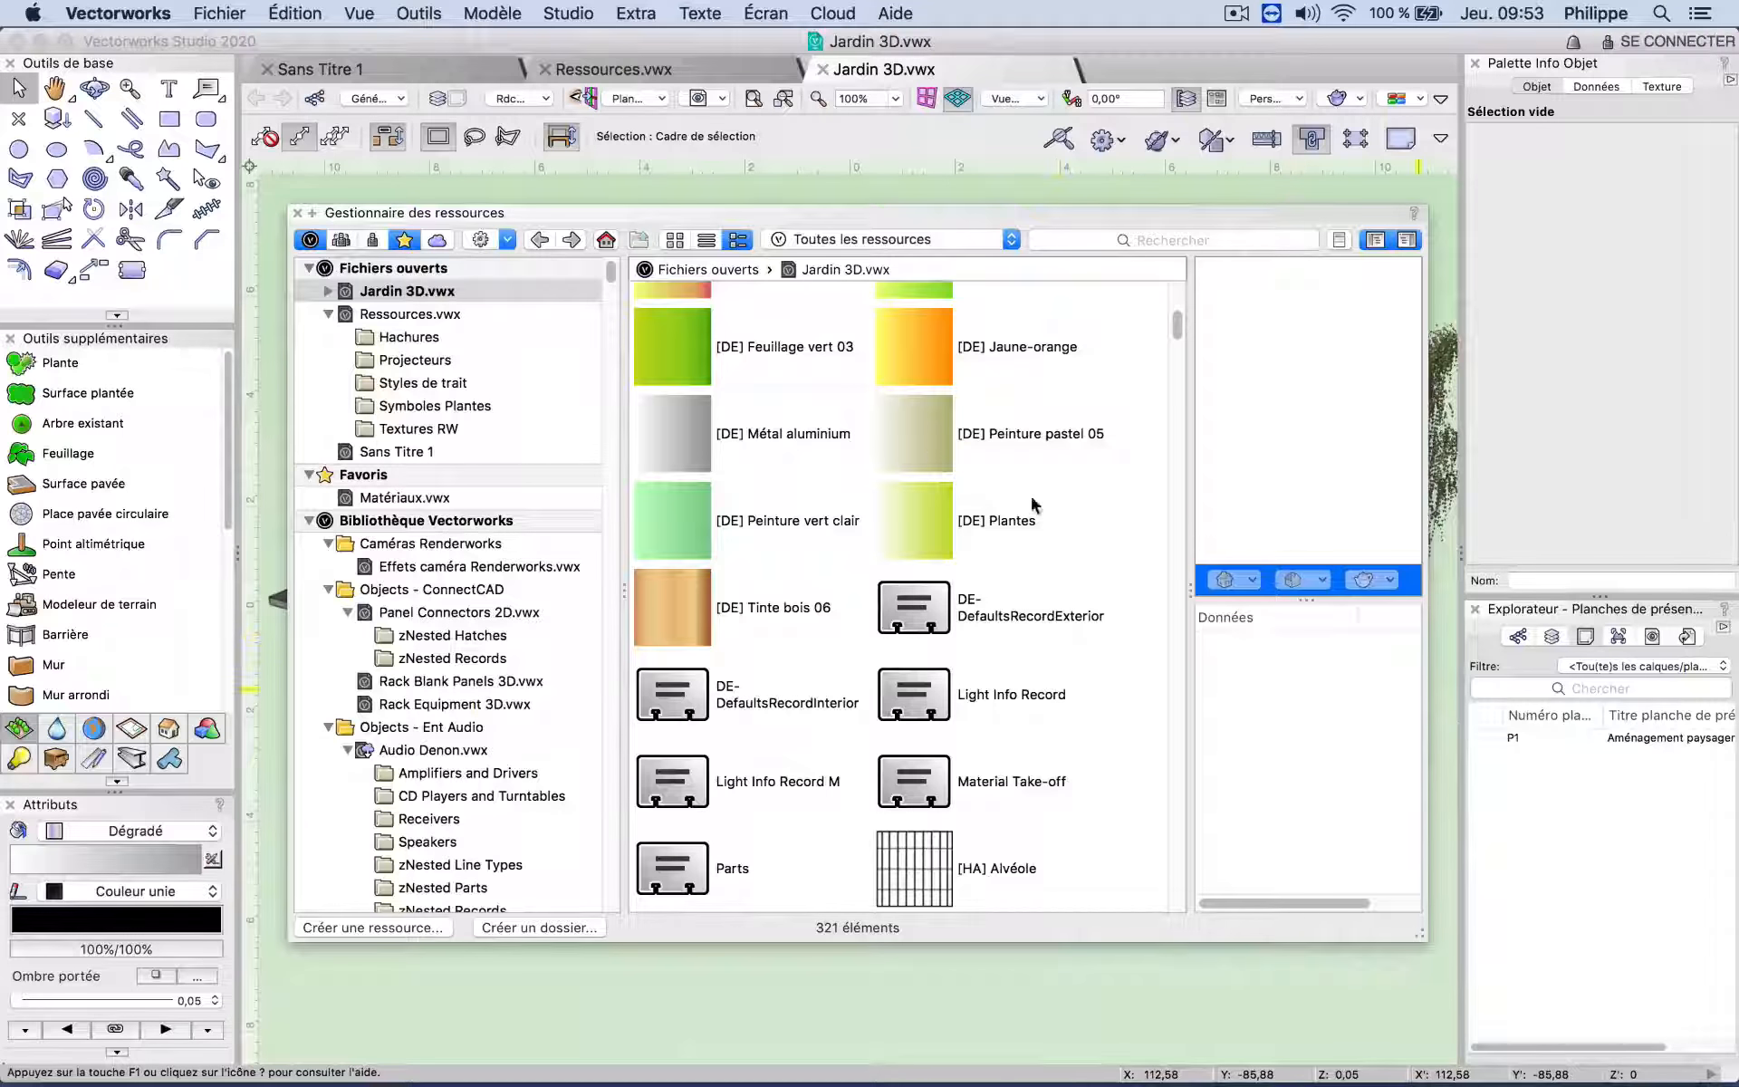
Step: Review the gradient editor settings of [DE] Peinture pastel 05 and close the editor without changes
{"action": "right_click", "coordinate": [917, 438]}
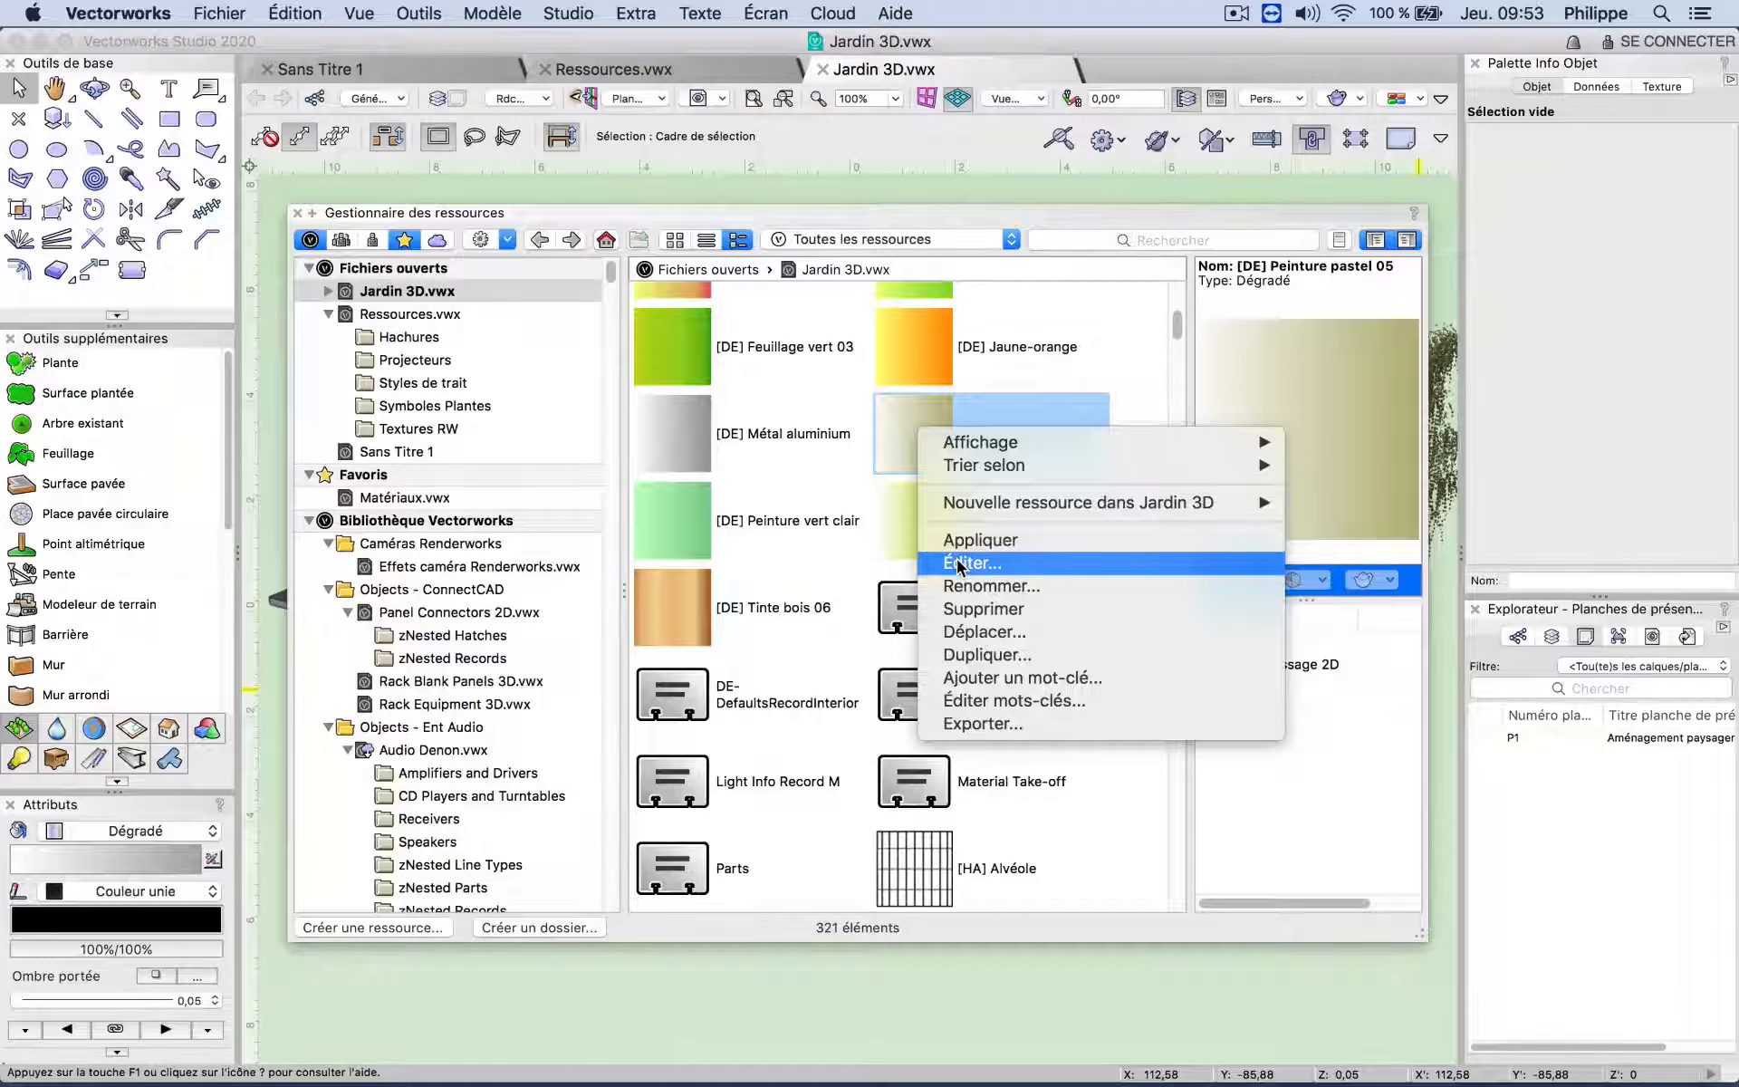
{"action": "left_click", "coordinate": [958, 564]}
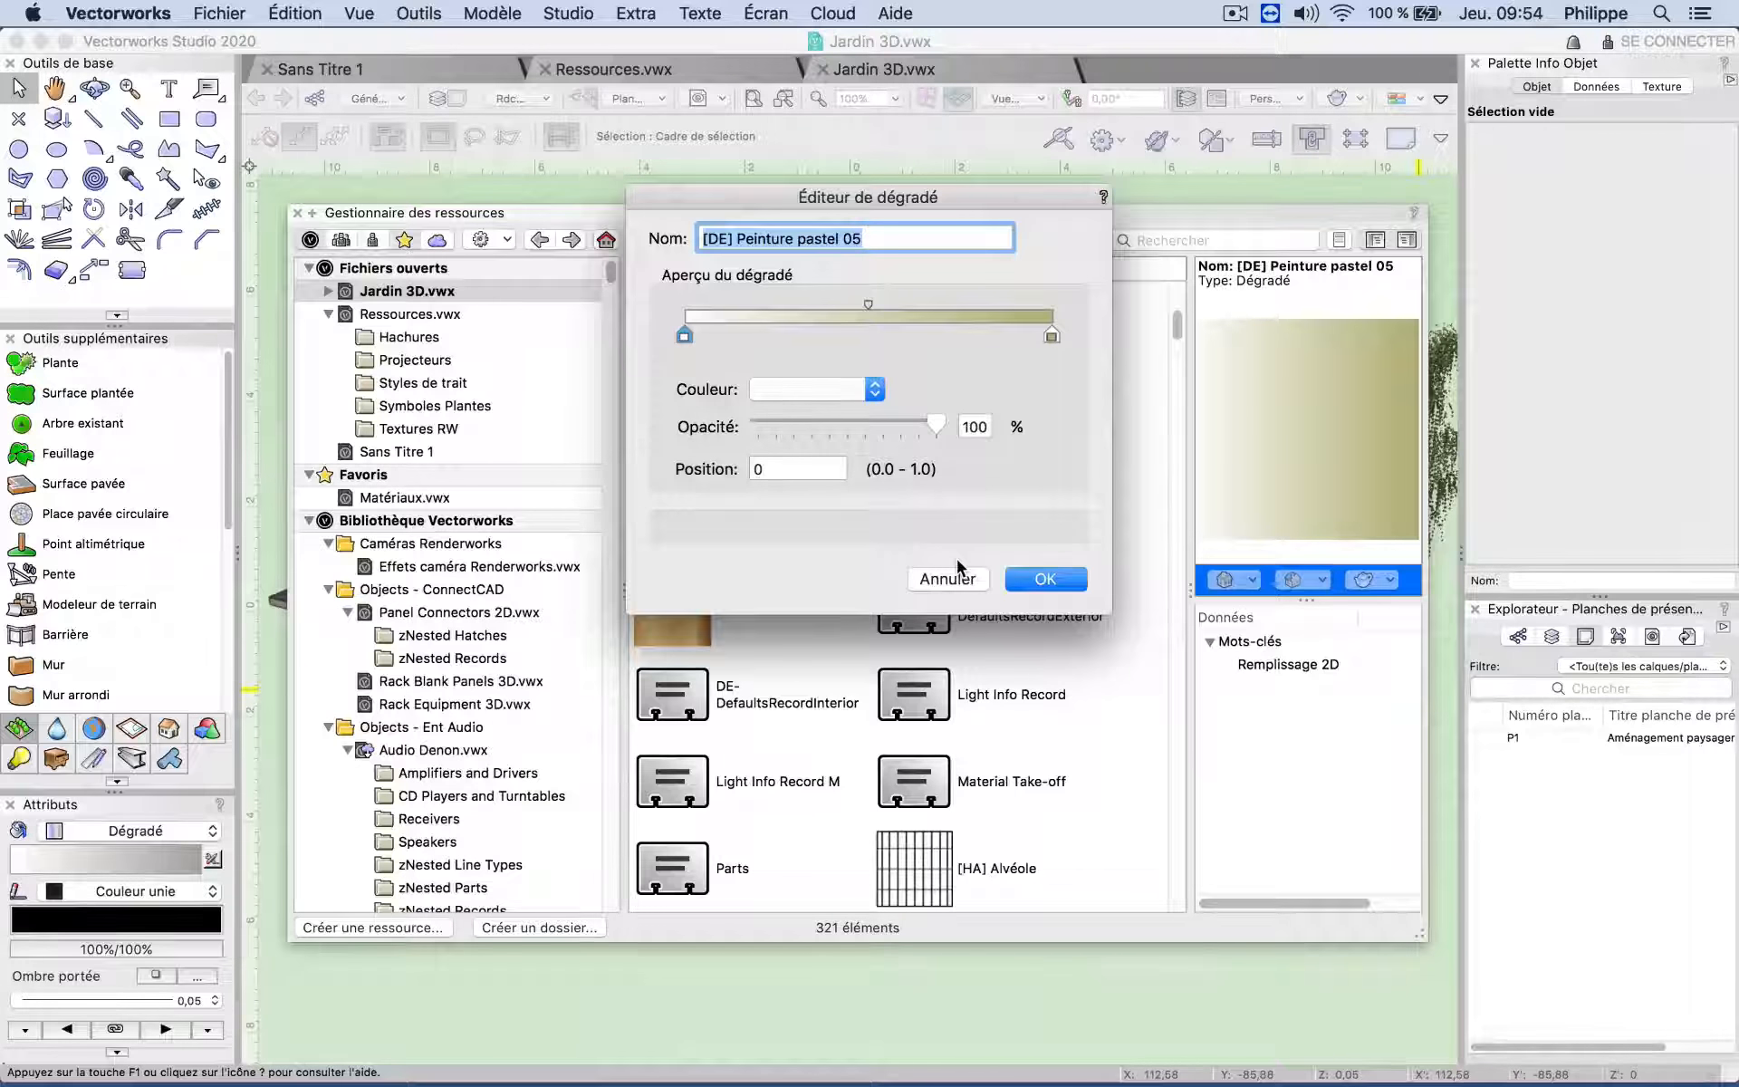
{"action": "left_click", "coordinate": [951, 576]}
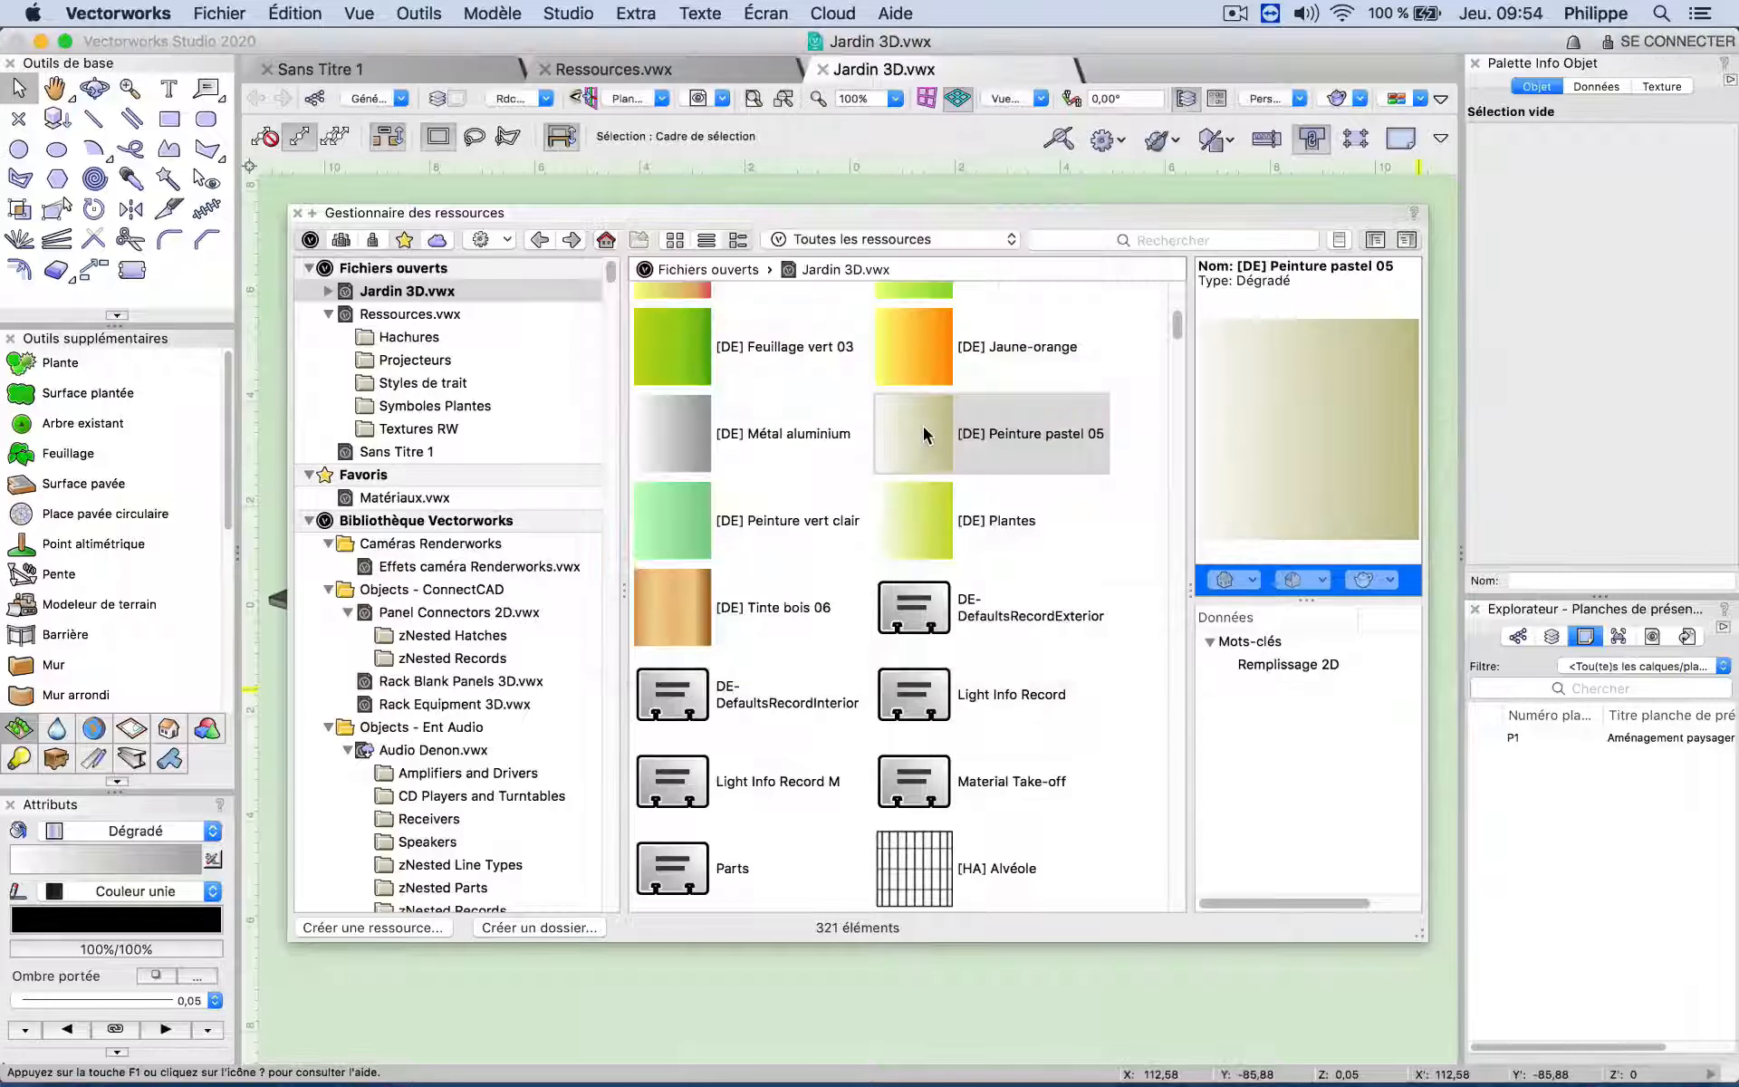
Step: Rename the [DE] Peinture pastel 05 gradient as [DE] Peinture pastel
{"action": "right_click", "coordinate": [922, 426]}
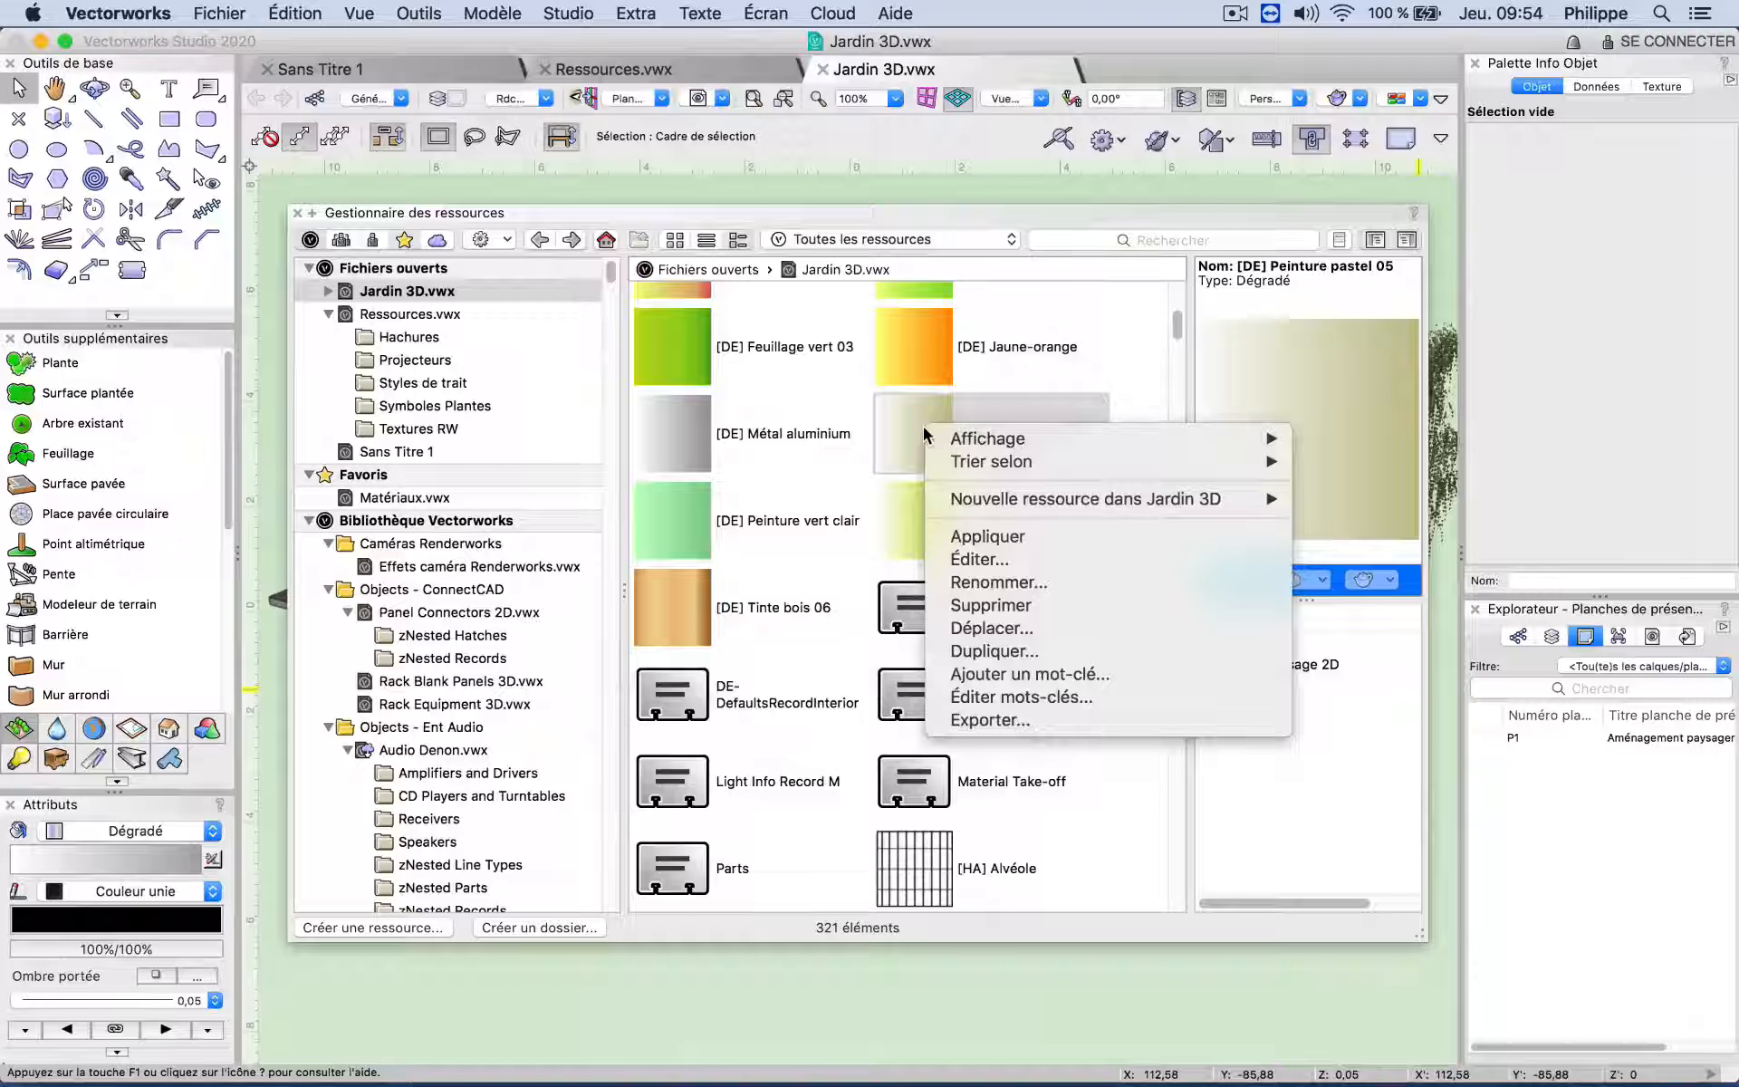
{"action": "left_click", "coordinate": [978, 588]}
{"action": "left_click", "coordinate": [1020, 433]}
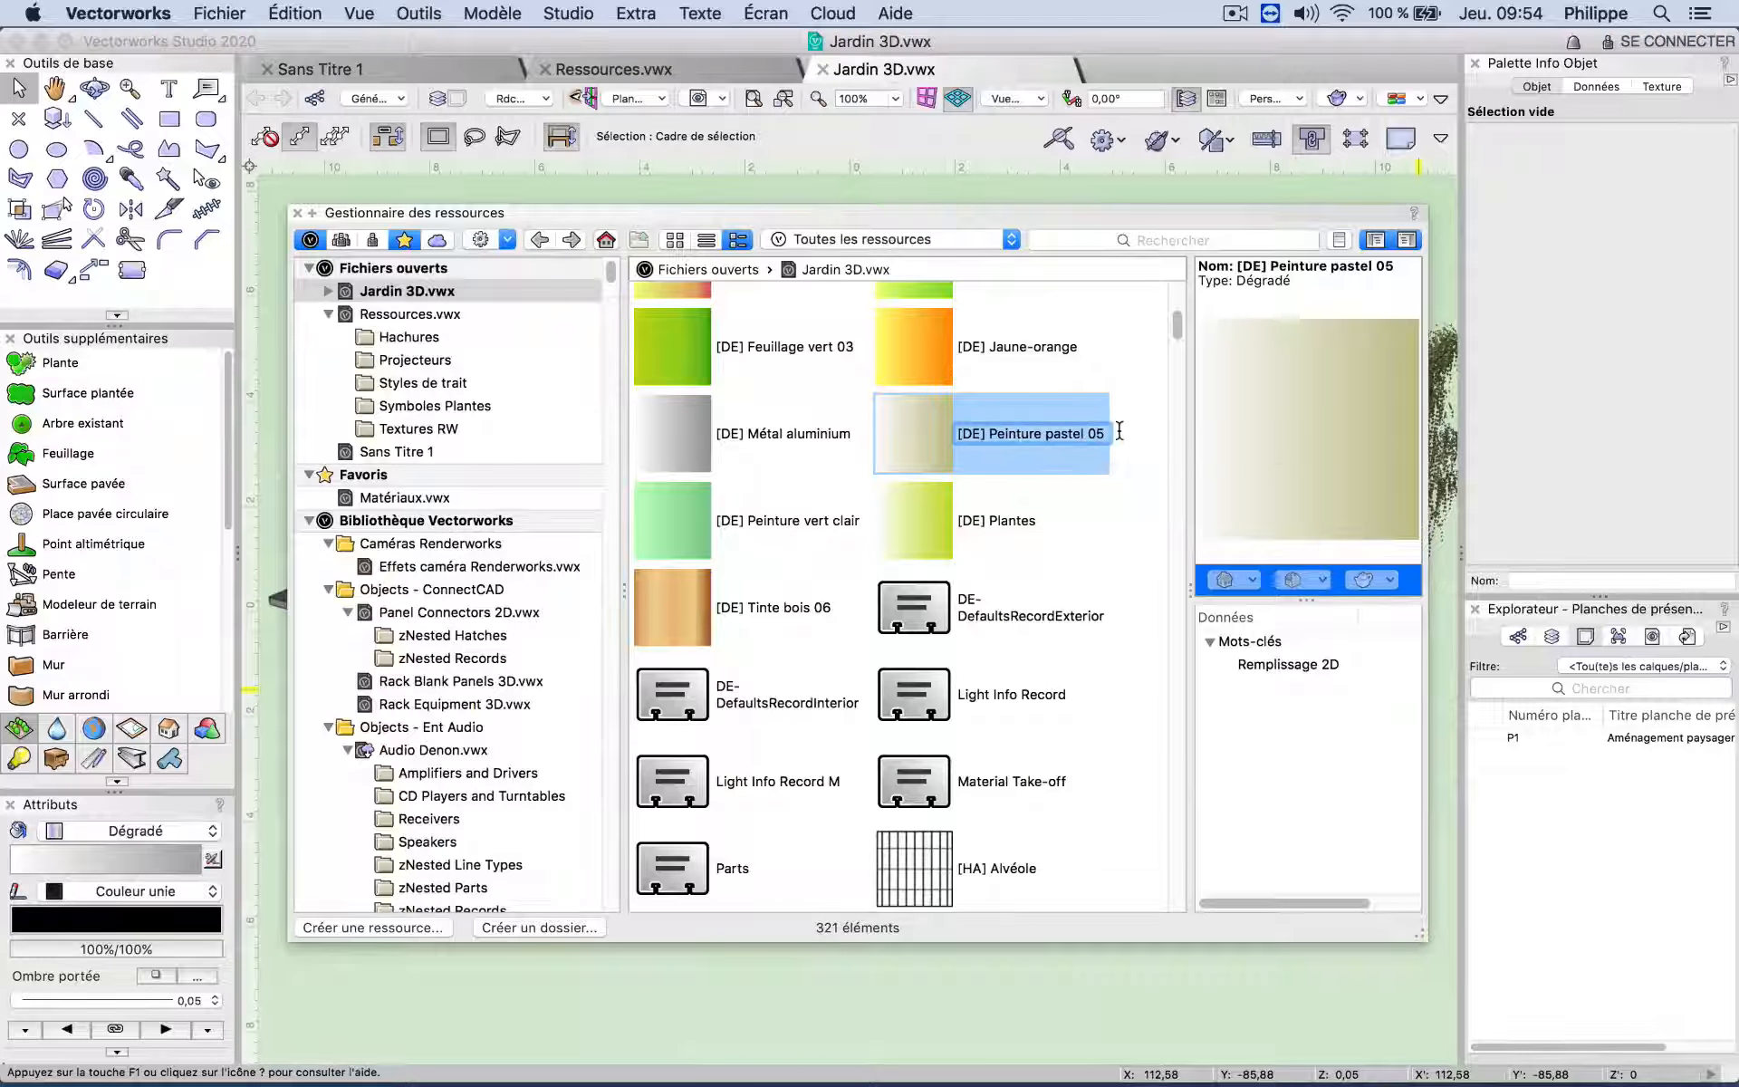
{"action": "key", "text": "BackSpace"}
{"action": "key", "text": "BackSpace"}
{"action": "key", "text": "BackSpace"}
{"action": "key", "text": "Return"}
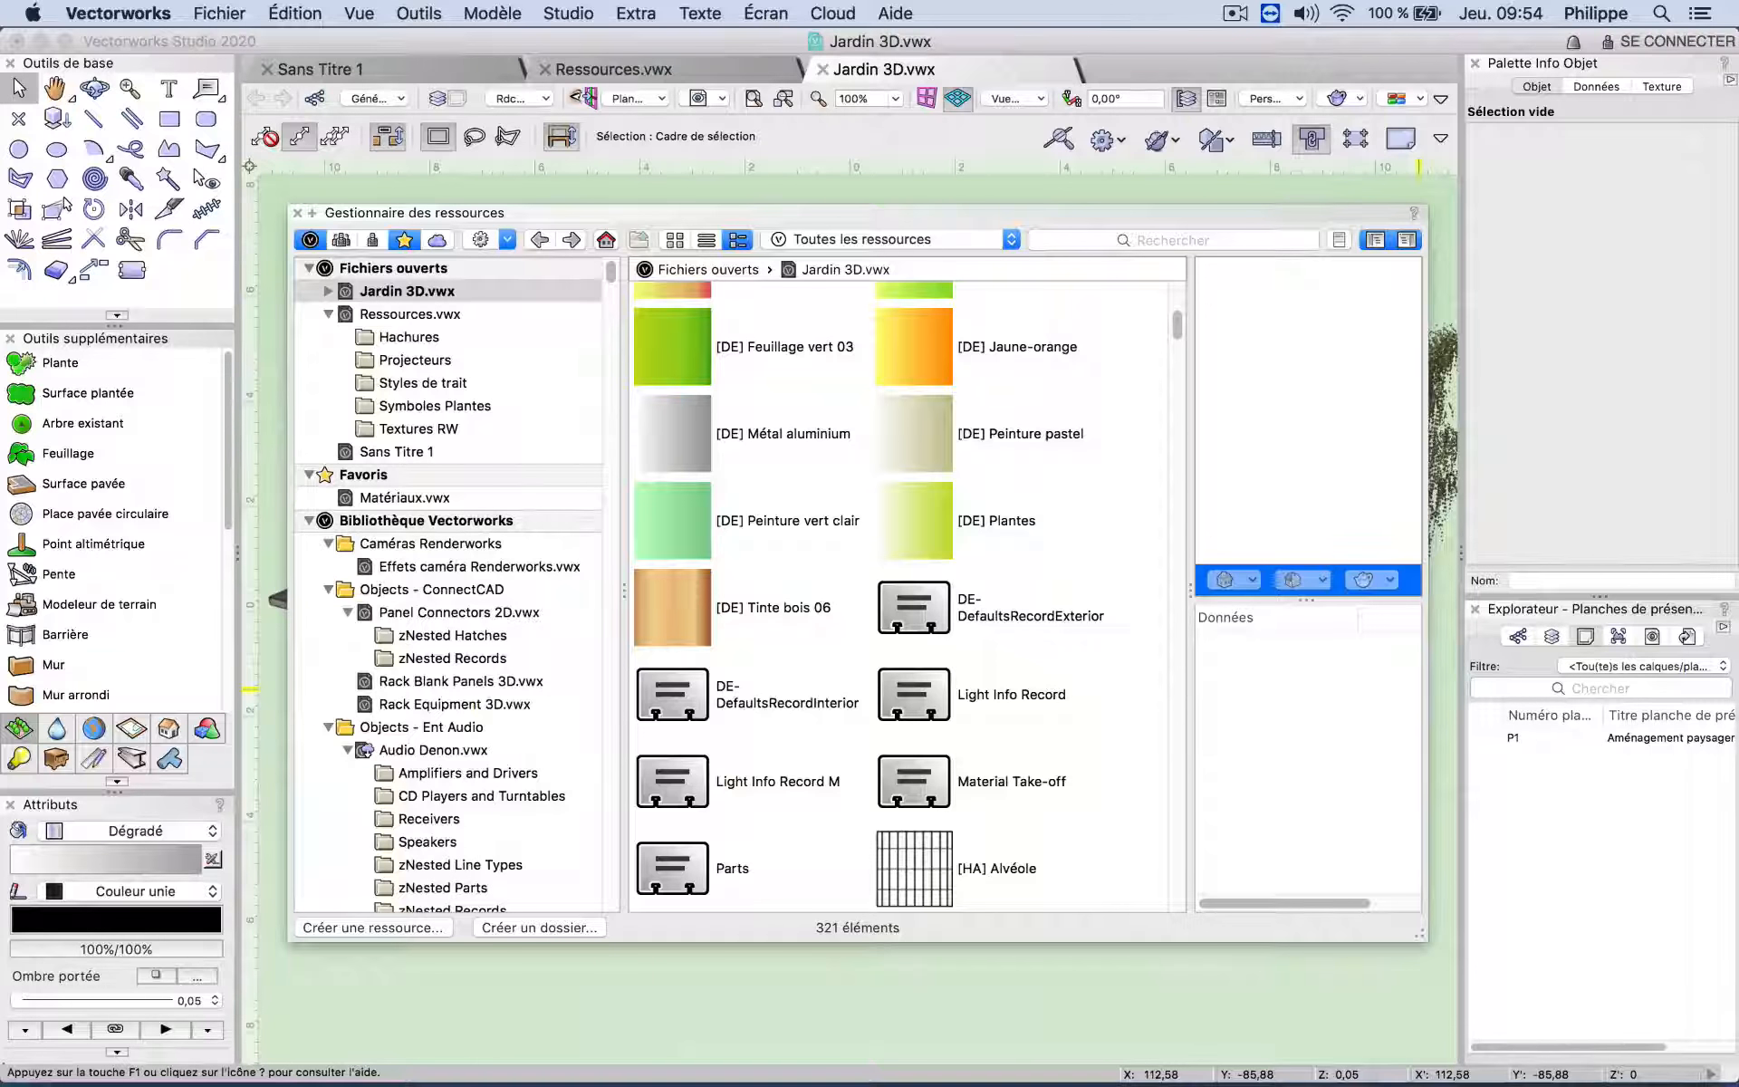
Step: Review the delete-and-replace options for [DE] Peinture pastel and the duplication dialog for [DE] Jaune-orange, without applying either
{"action": "right_click", "coordinate": [912, 435]}
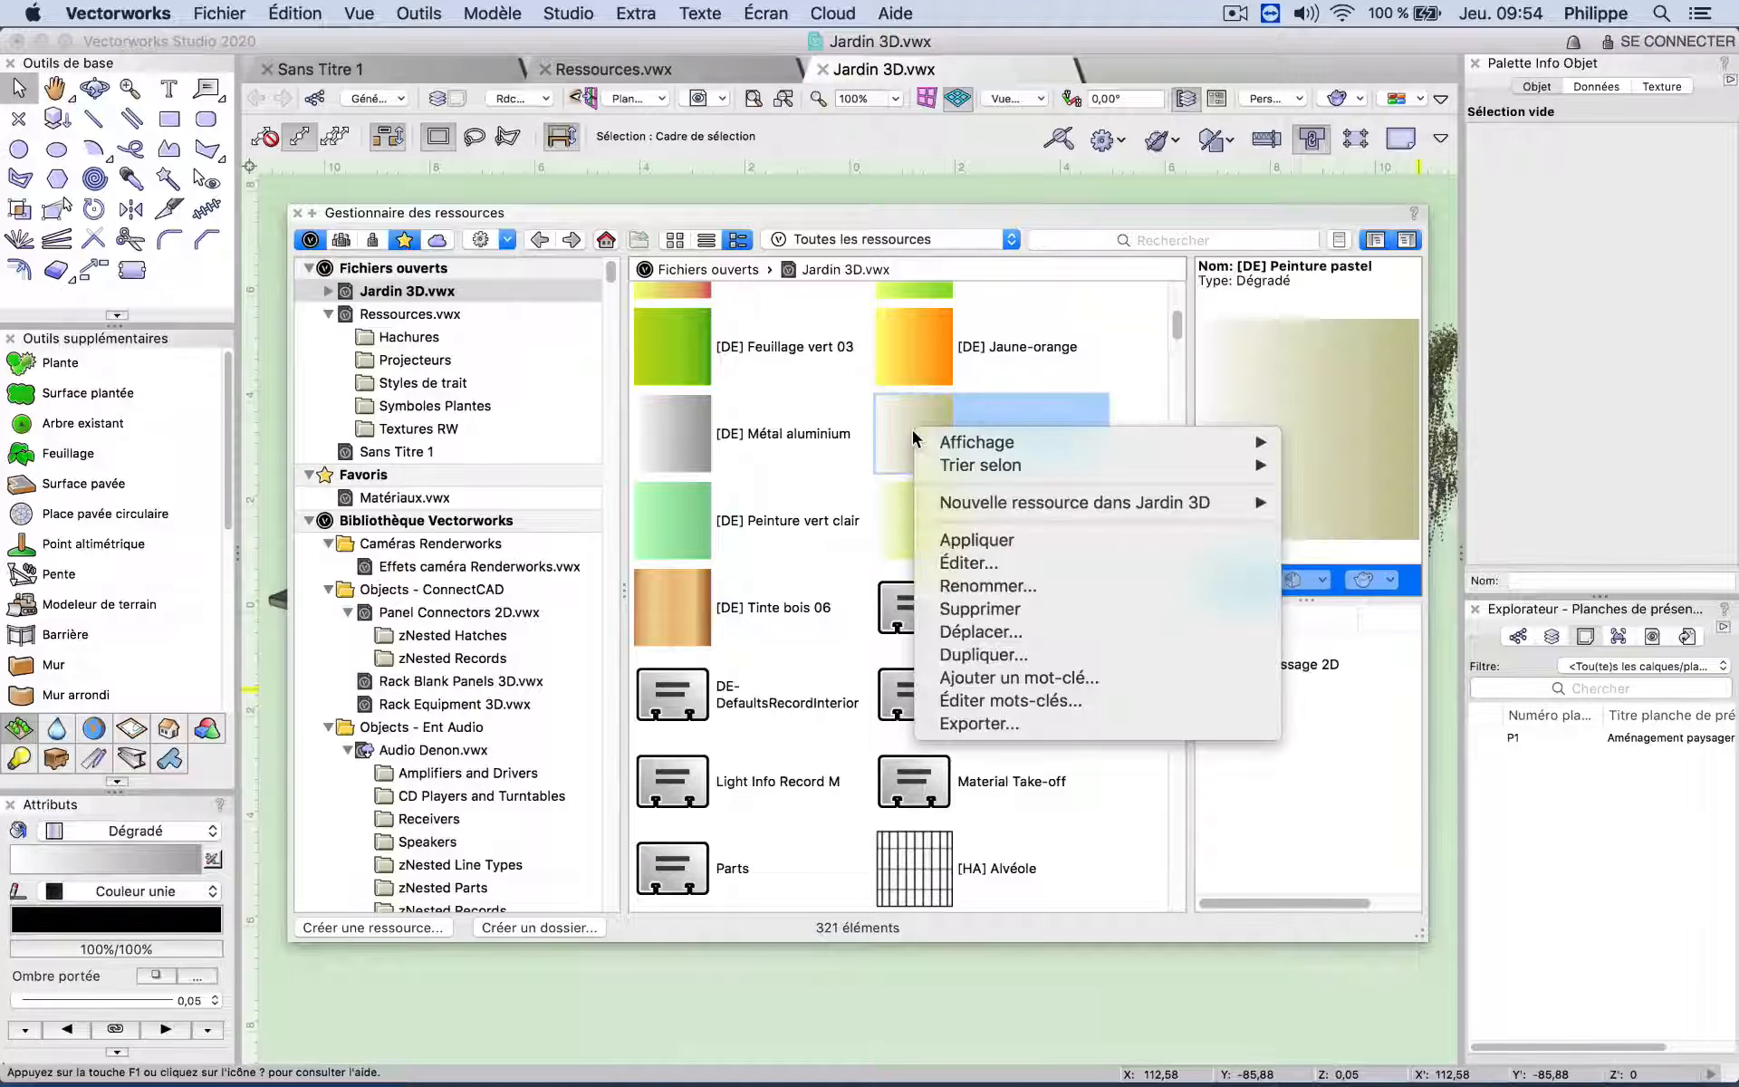
{"action": "left_click", "coordinate": [959, 611]}
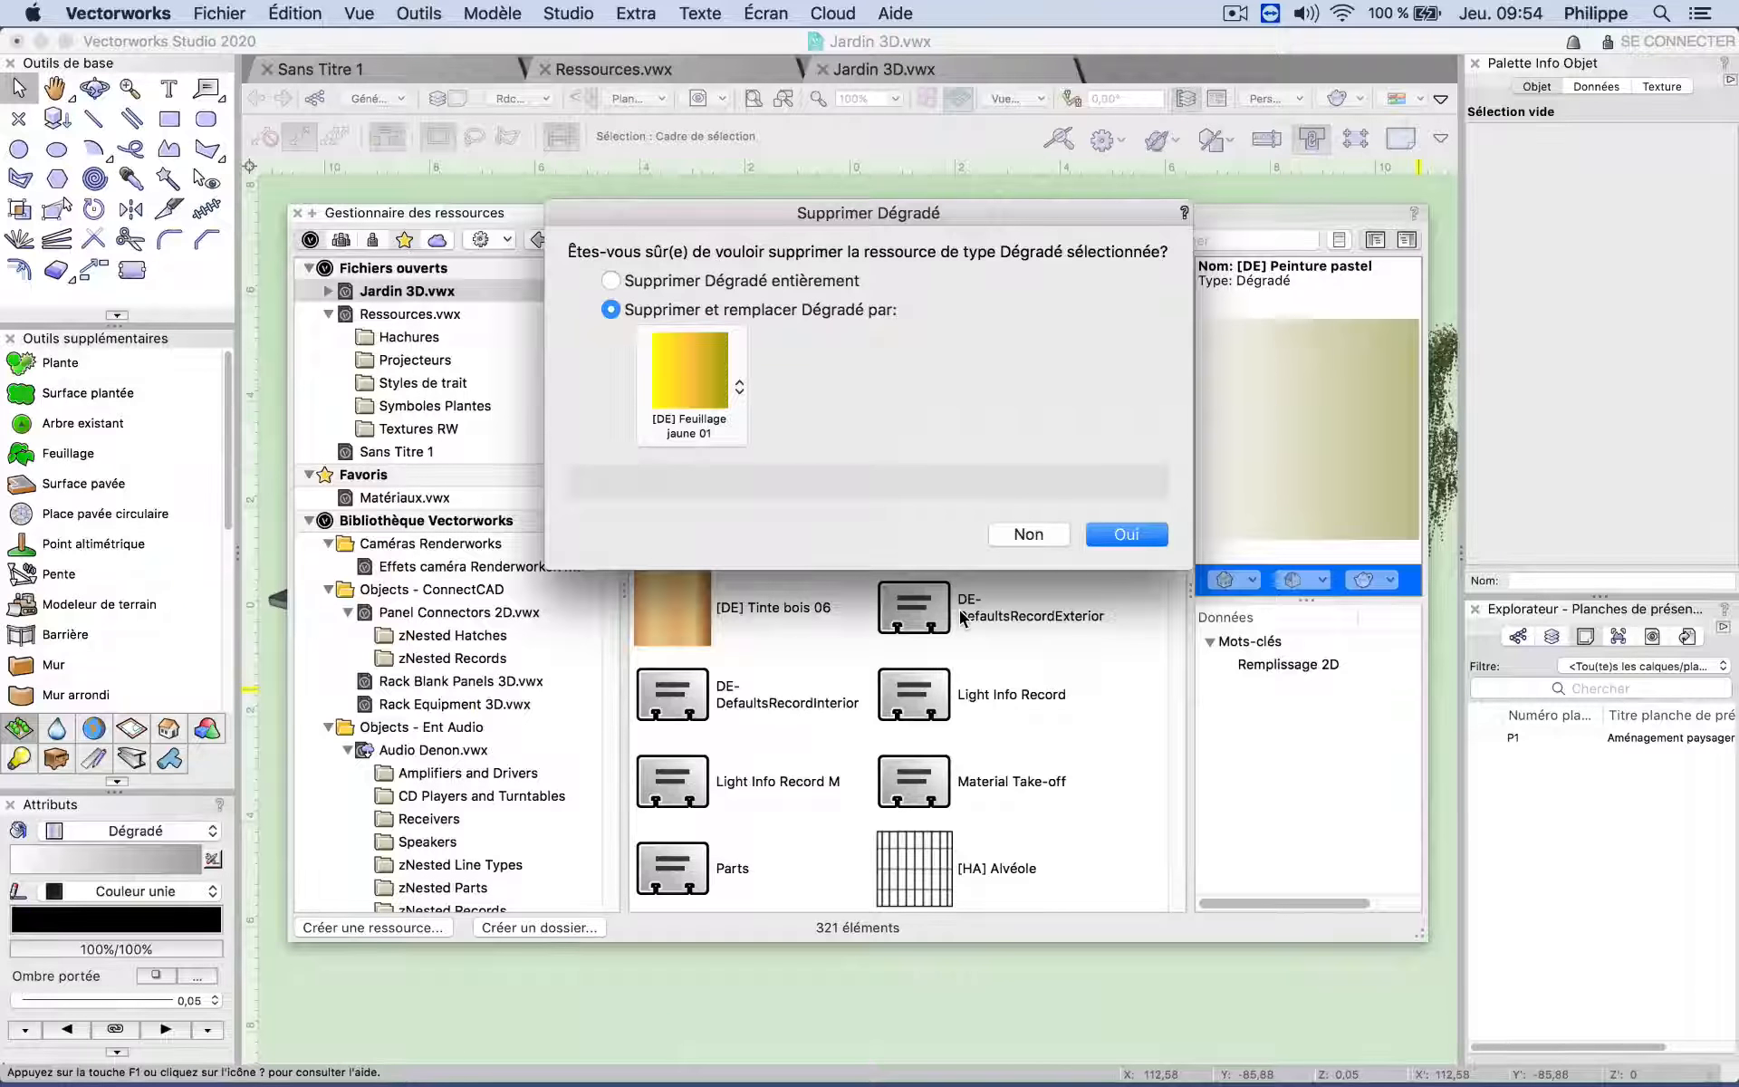
{"action": "right_click", "coordinate": [925, 357]}
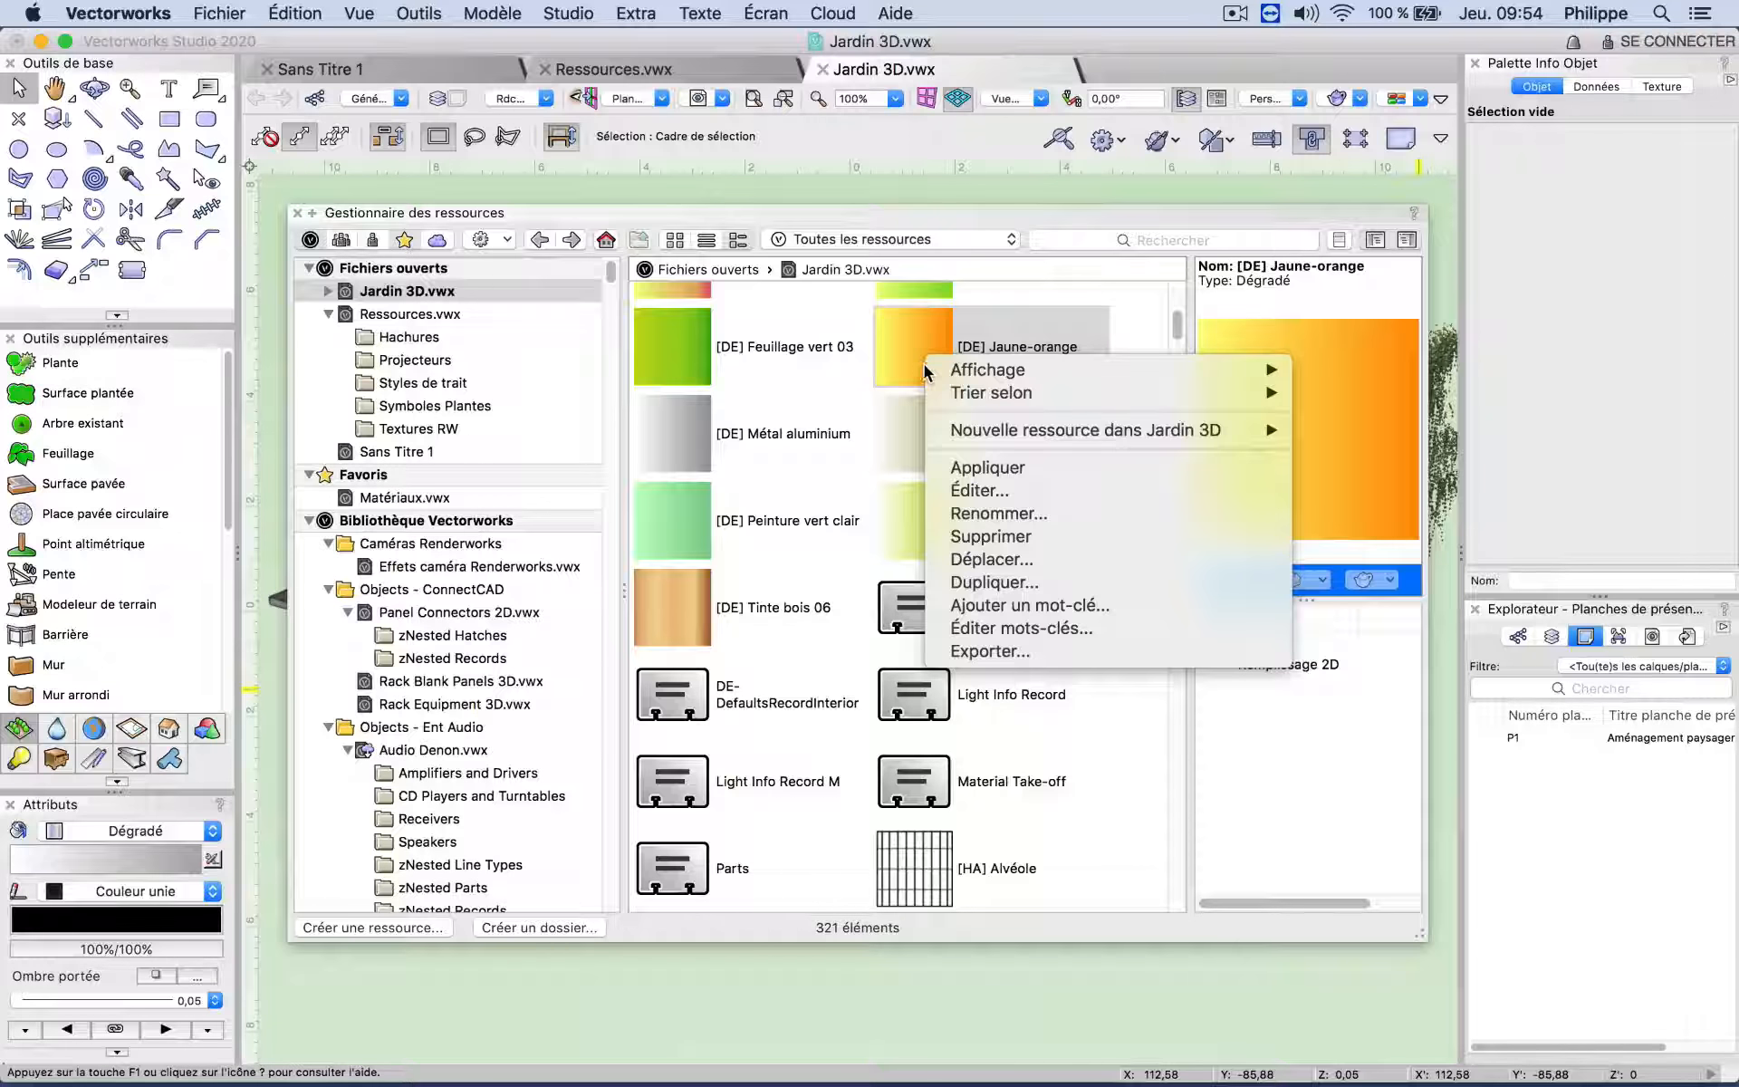
{"action": "left_click", "coordinate": [980, 589]}
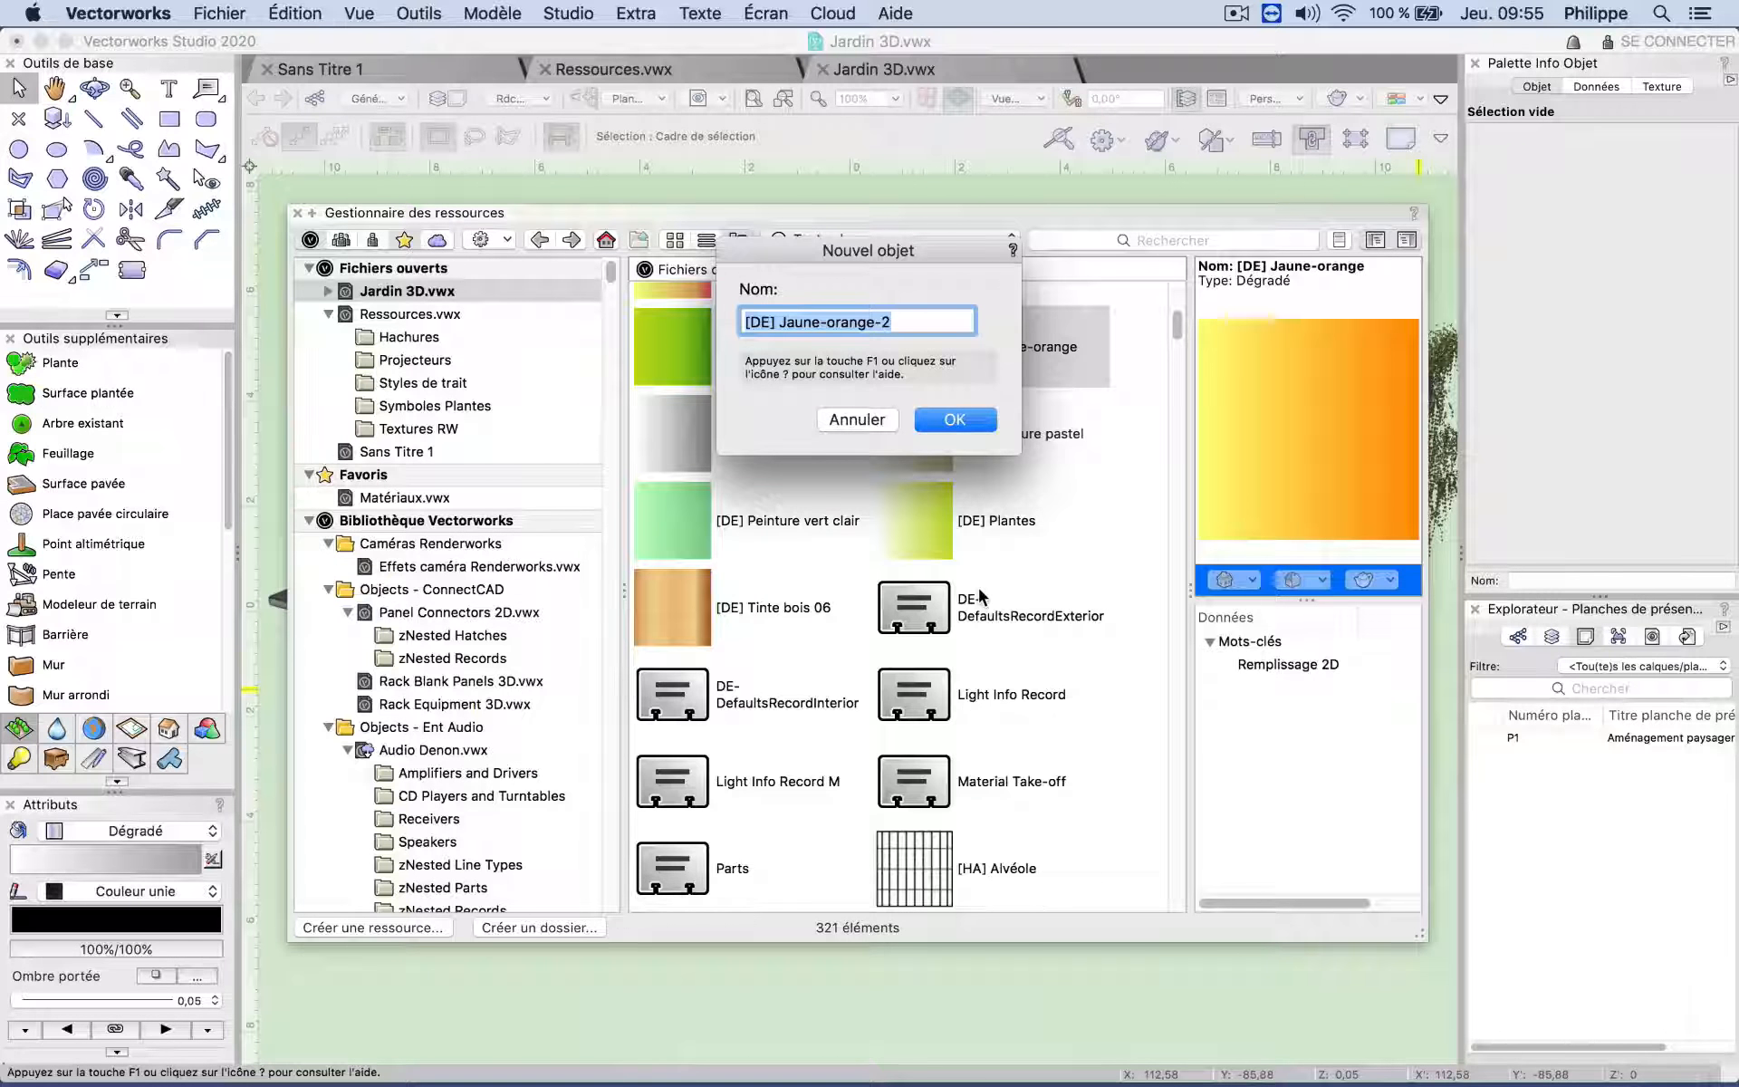
{"action": "left_click", "coordinate": [857, 419]}
{"action": "right_click", "coordinate": [906, 352]}
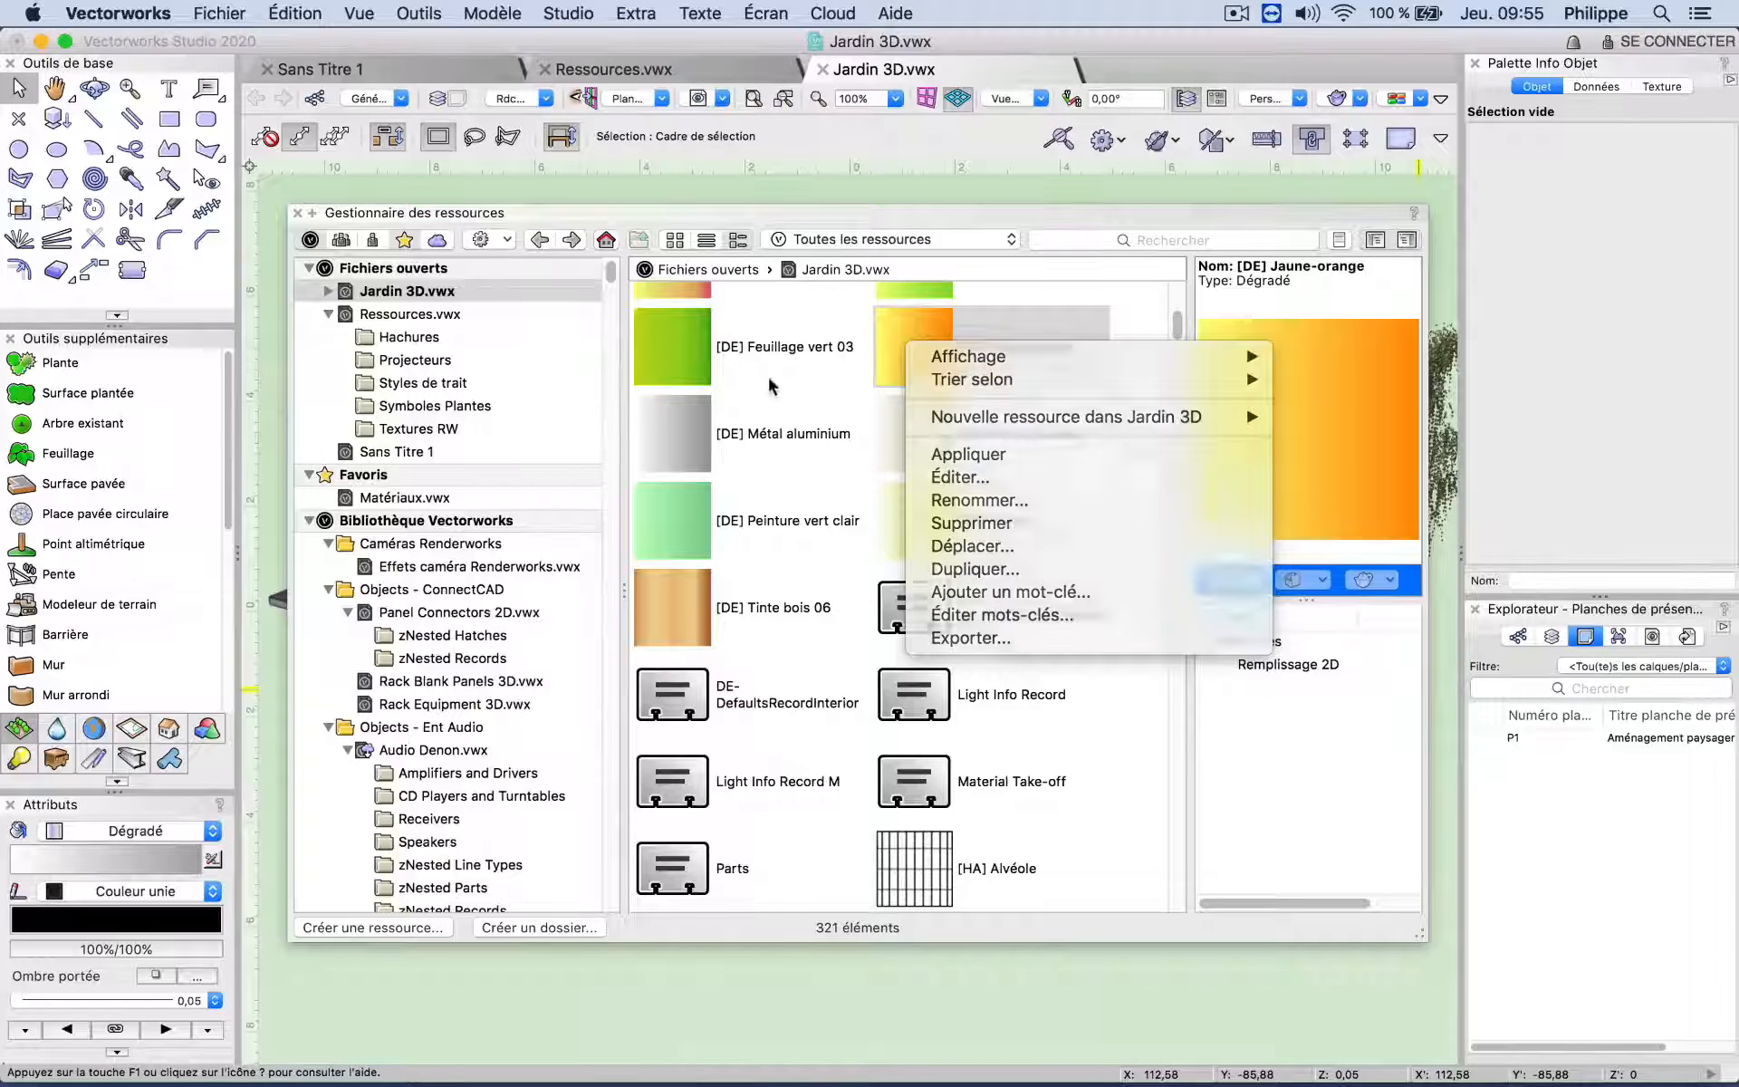
{"action": "left_click", "coordinate": [686, 355]}
Step: Add the keyword Couleur verte to the gradients Buisson, Buisson dégradé - vert clair, Feuillage vert 03 and Feuillage jaune-vert together
{"action": "left_click", "coordinate": [937, 453]}
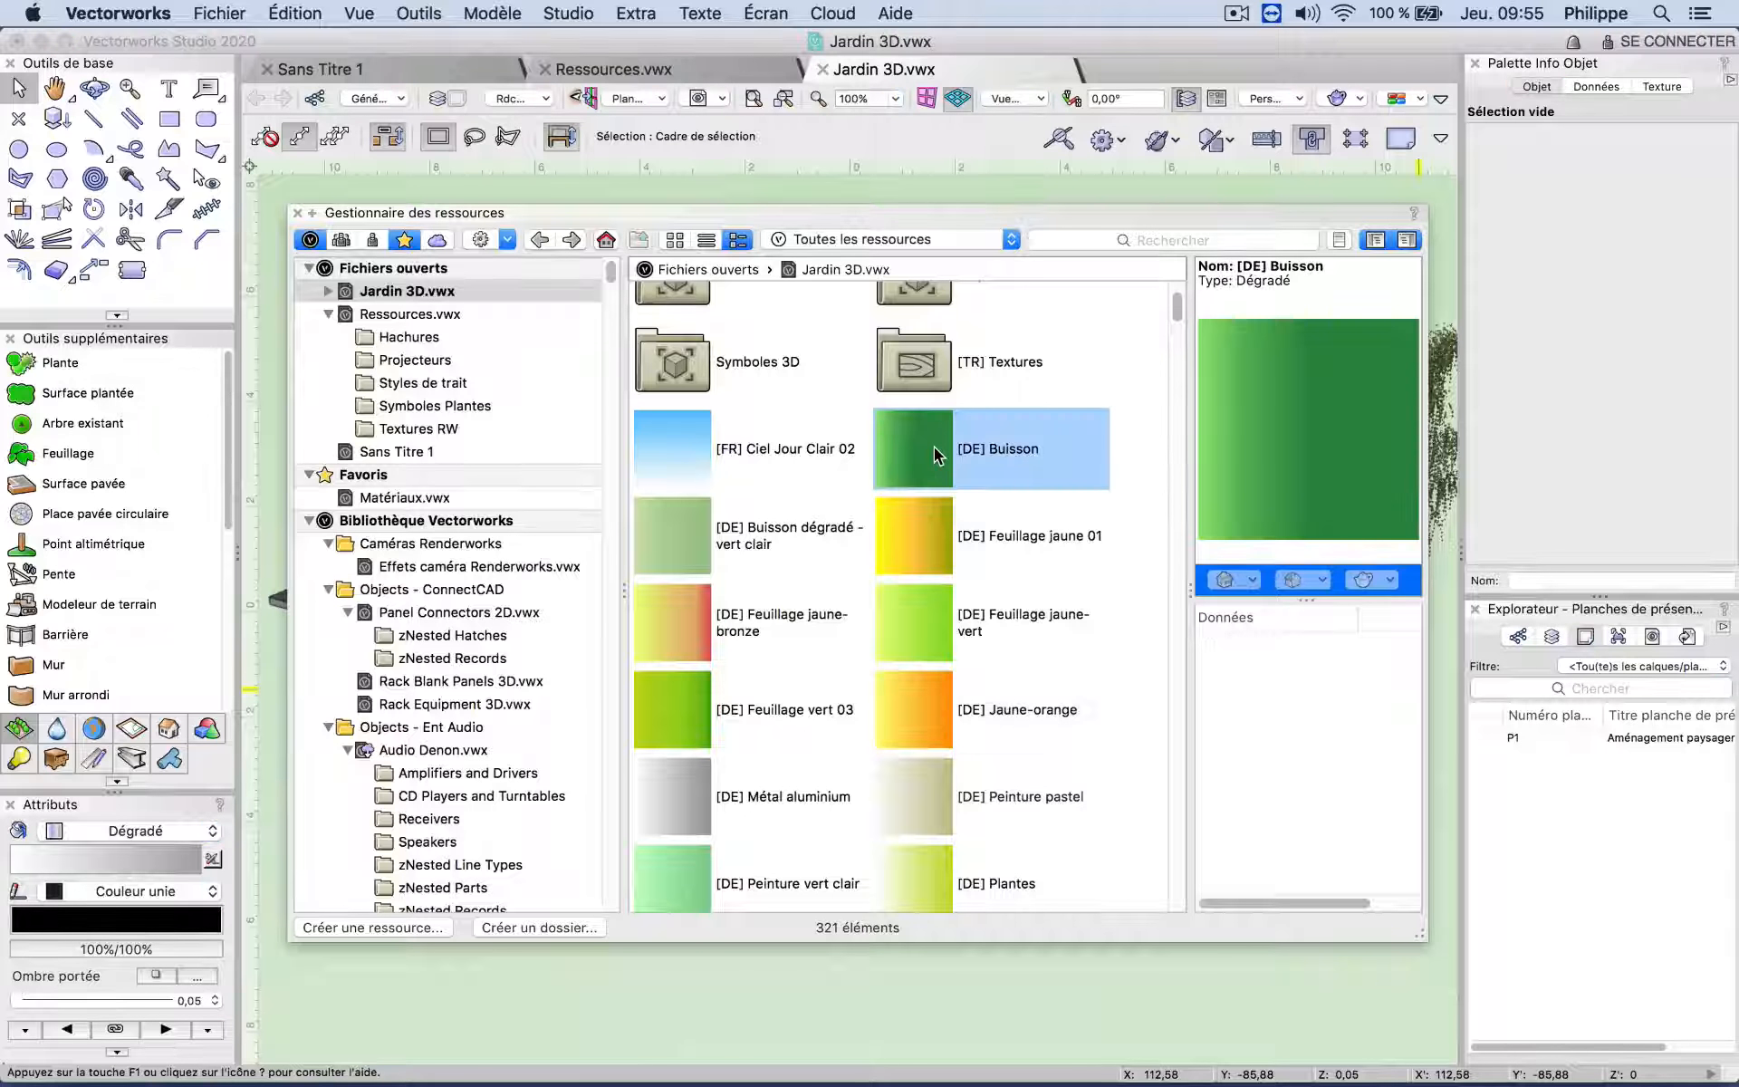
{"action": "left_click", "coordinate": [674, 535], "text": "super"}
{"action": "left_click", "coordinate": [684, 708], "text": "super"}
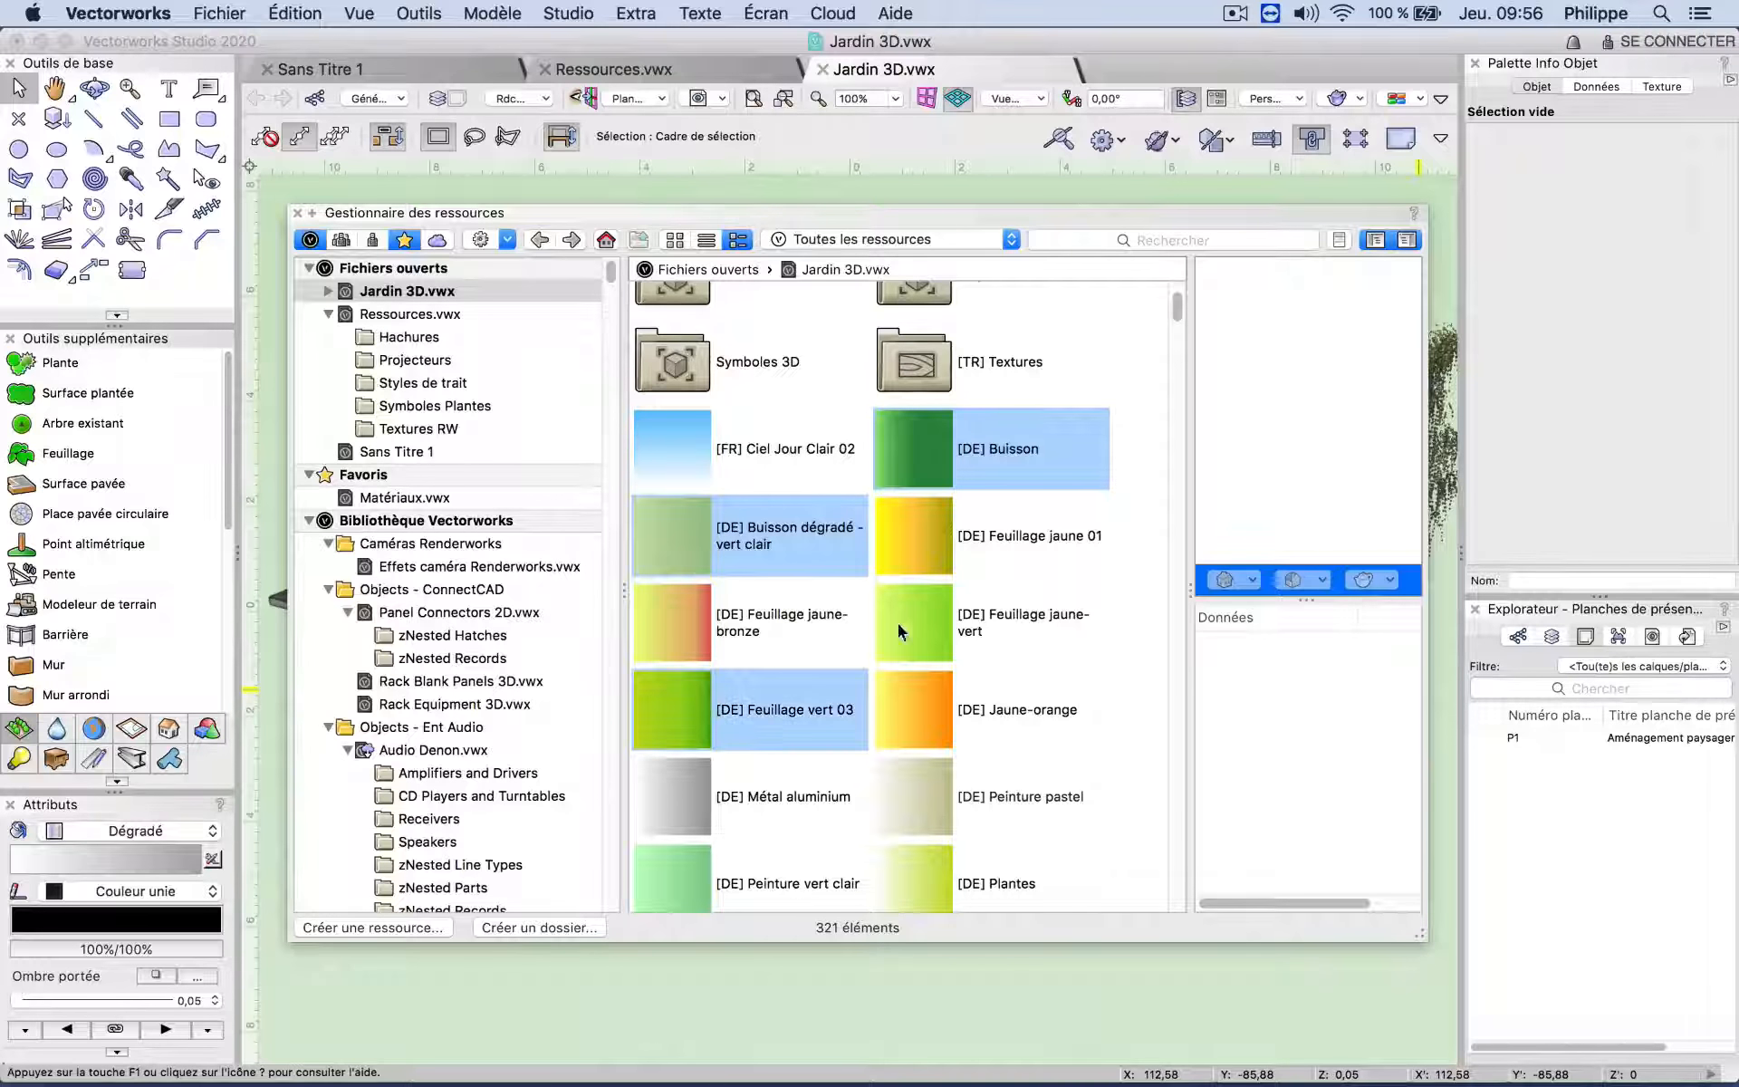
{"action": "left_click", "coordinate": [920, 622], "text": "super"}
{"action": "right_click", "coordinate": [920, 612]}
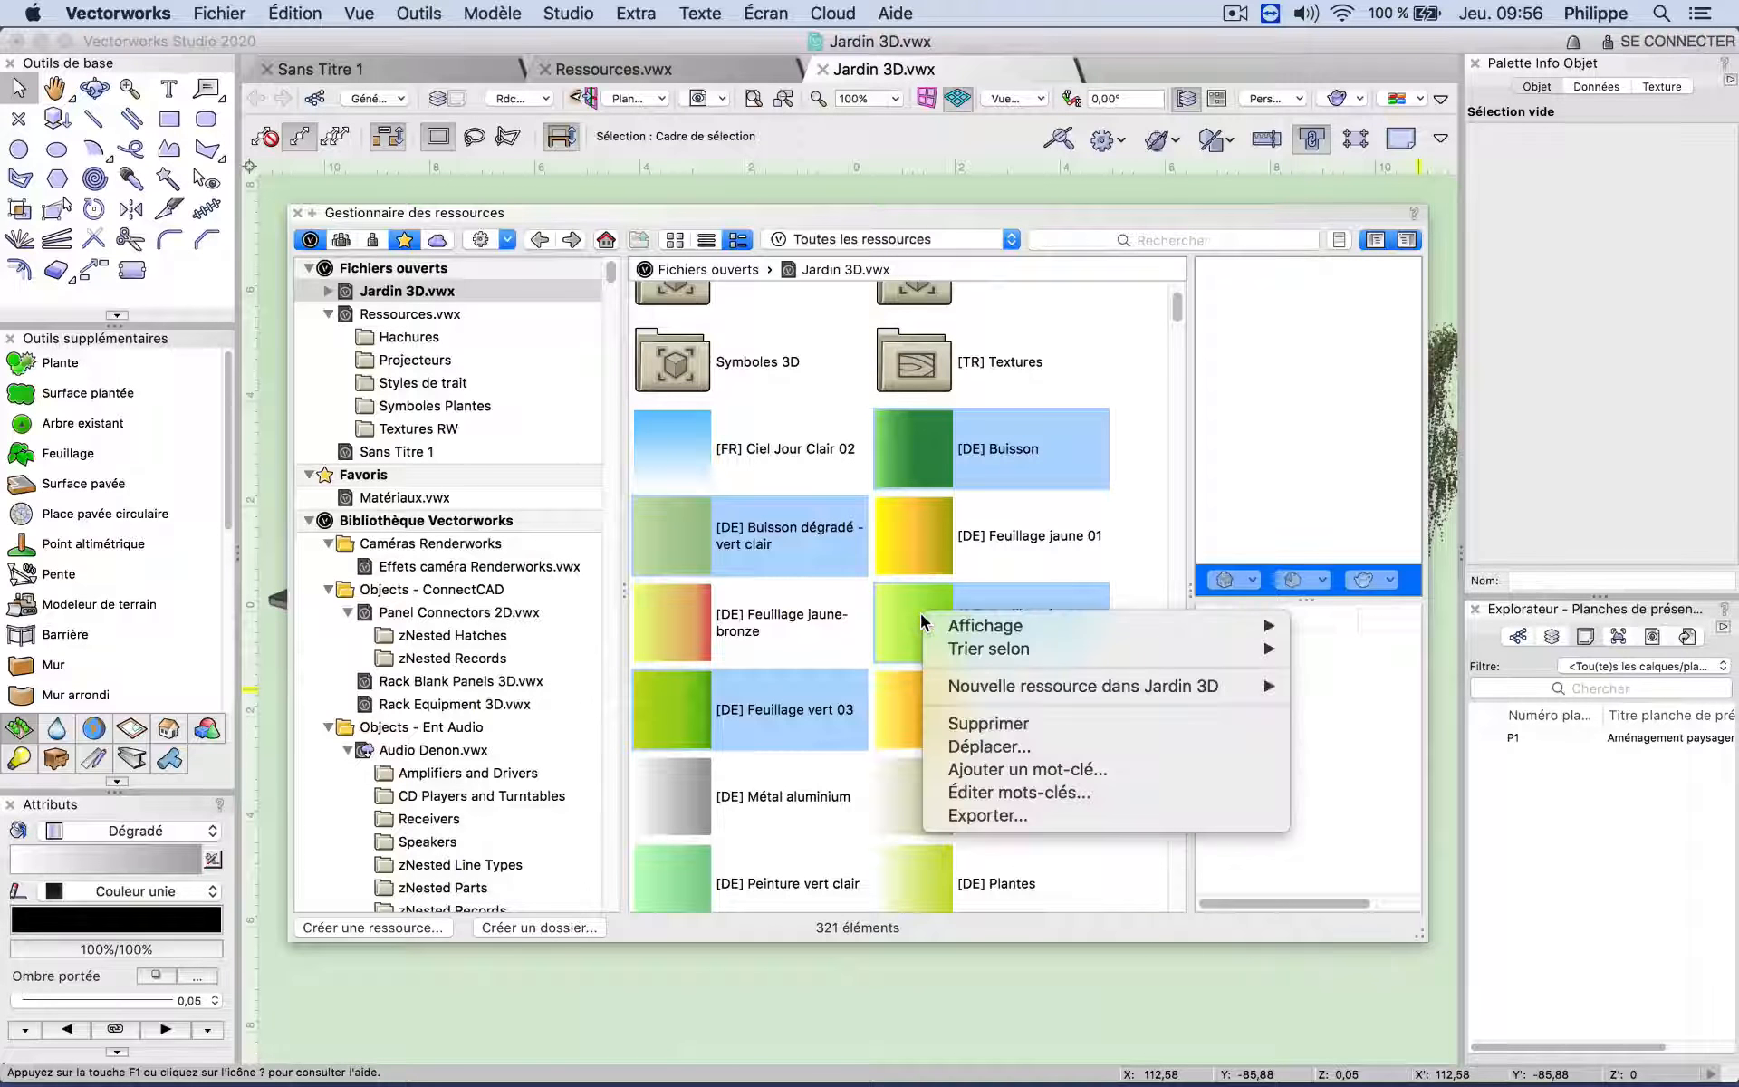
{"action": "left_click", "coordinate": [966, 772]}
{"action": "type", "text": "C"}
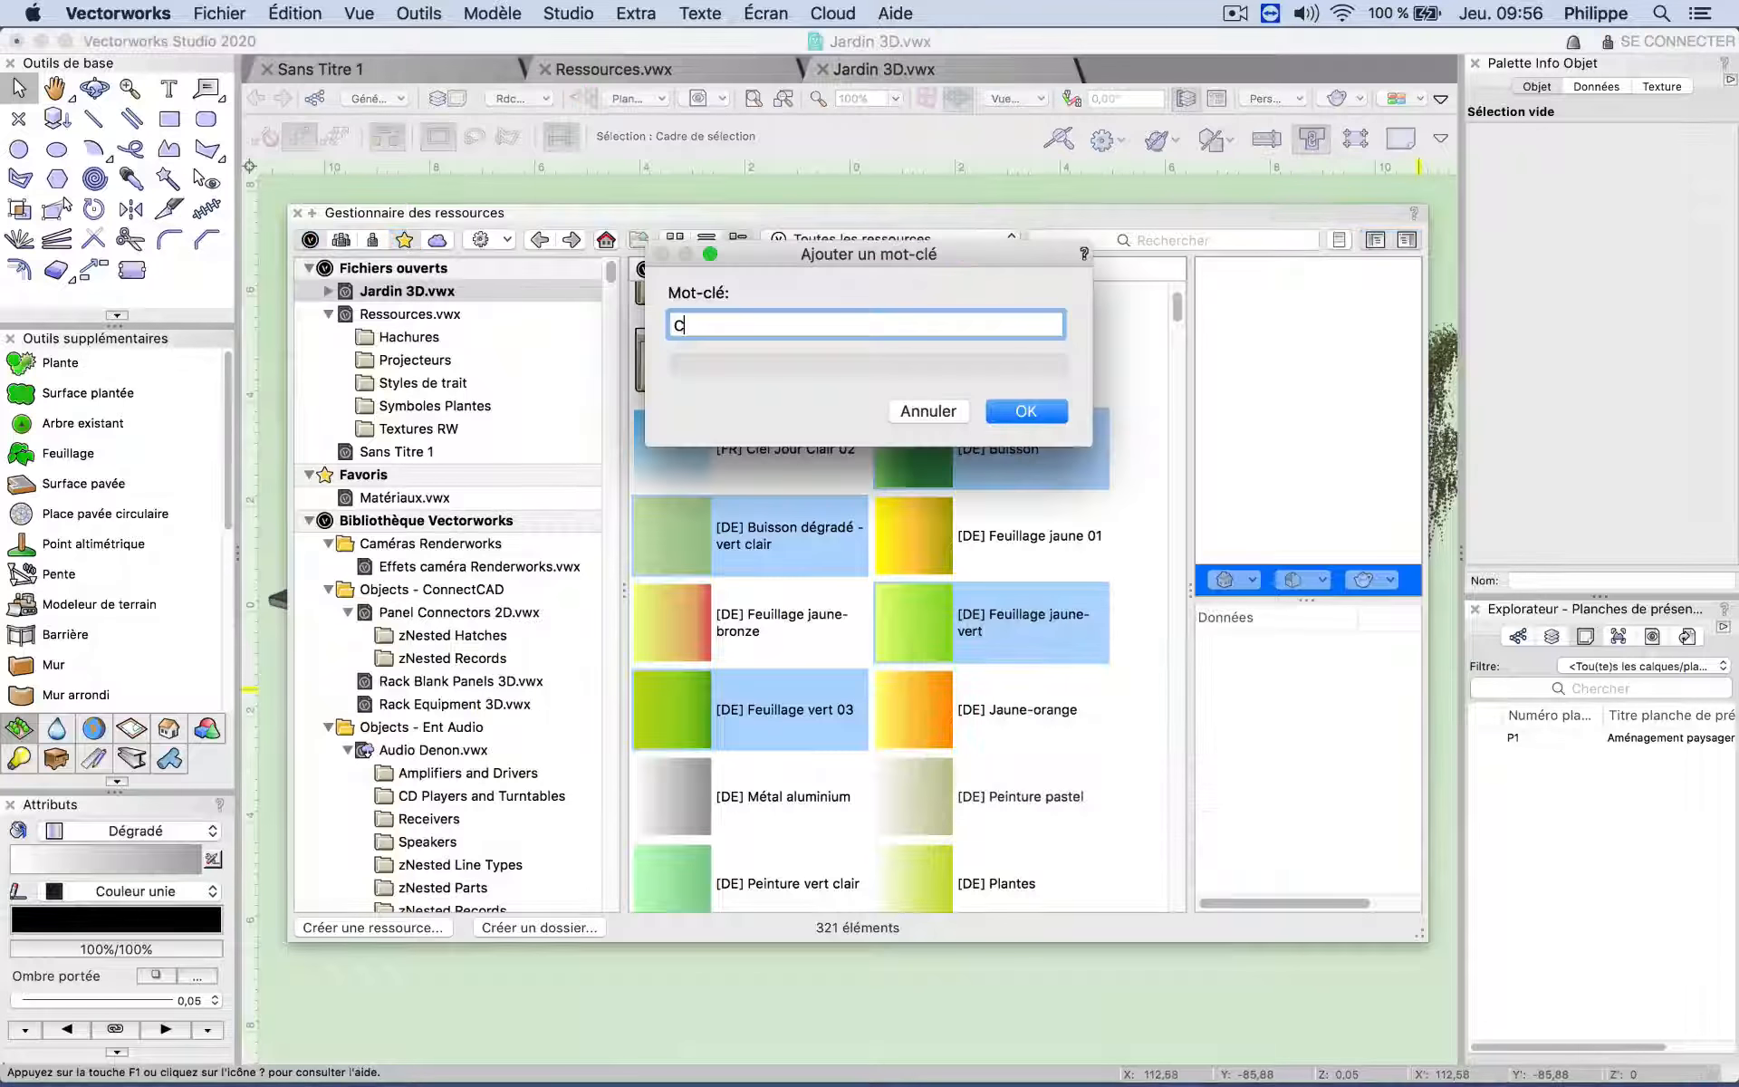
{"action": "type", "text": "ouleur verte"}
{"action": "left_click", "coordinate": [1026, 412]}
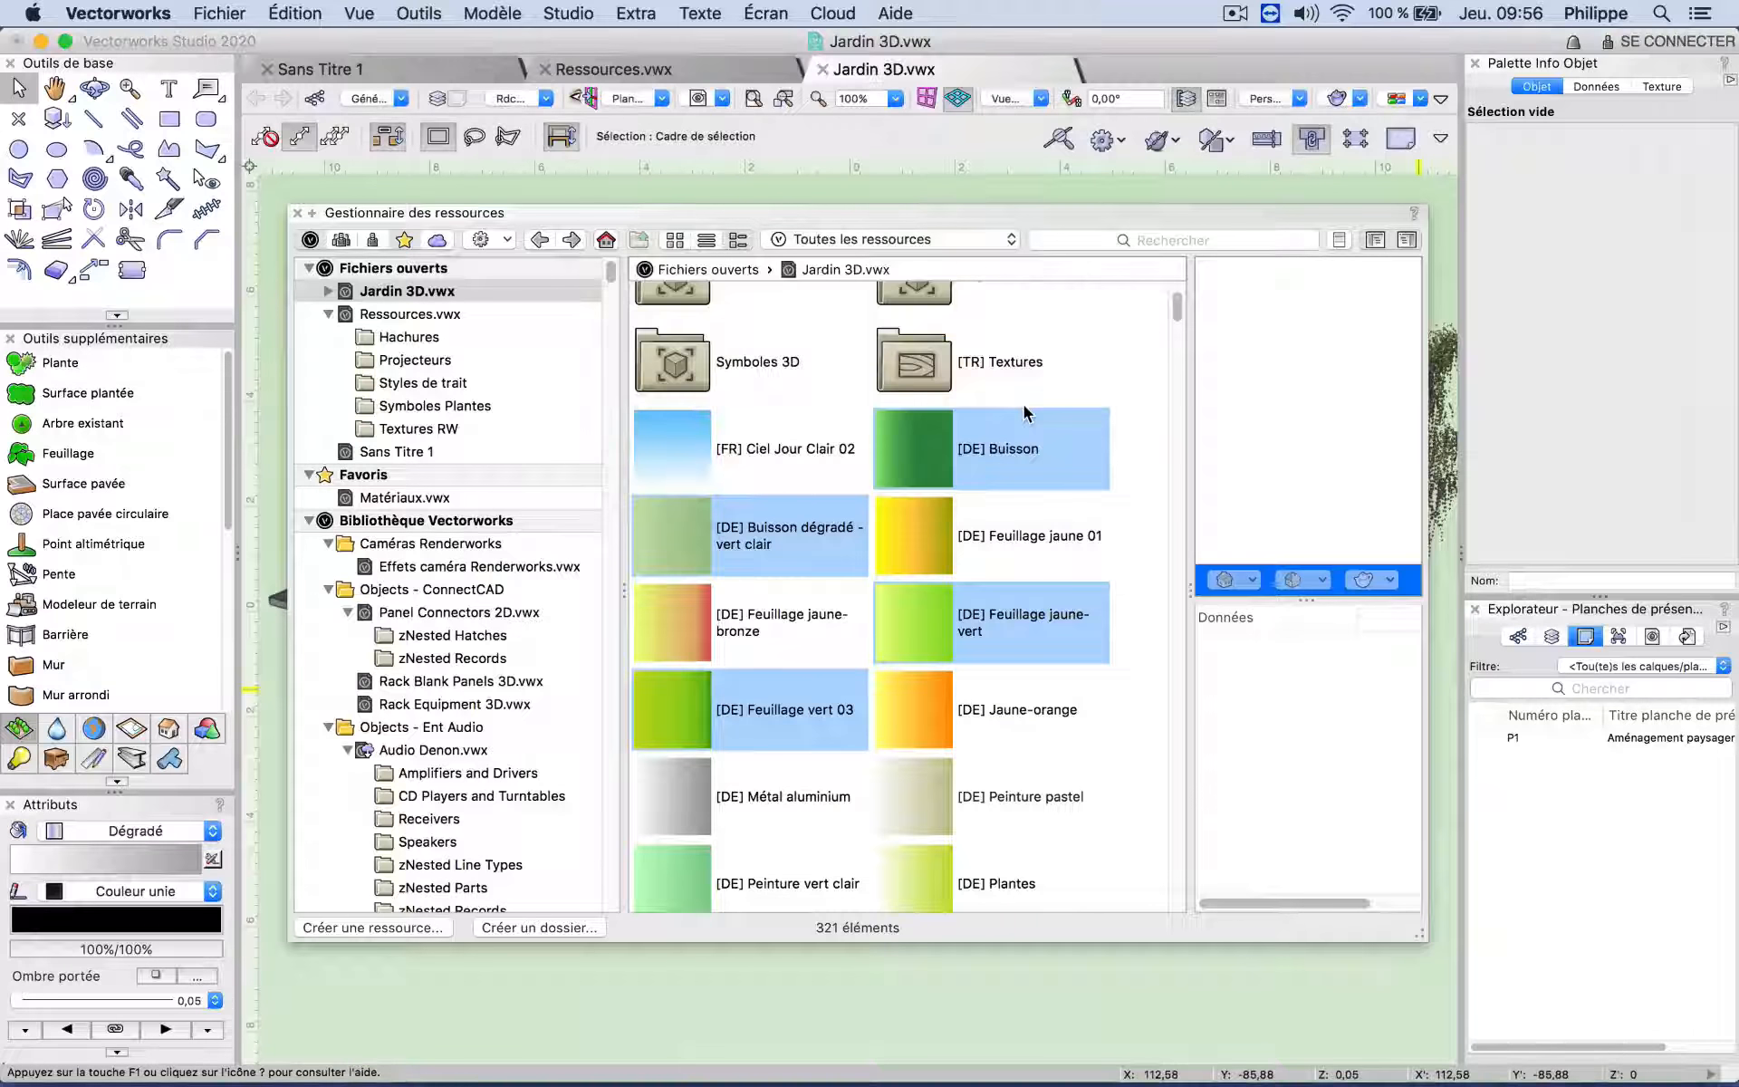
Step: Search the resources for couleur verte, and clear the search
{"action": "left_click", "coordinate": [1085, 239]}
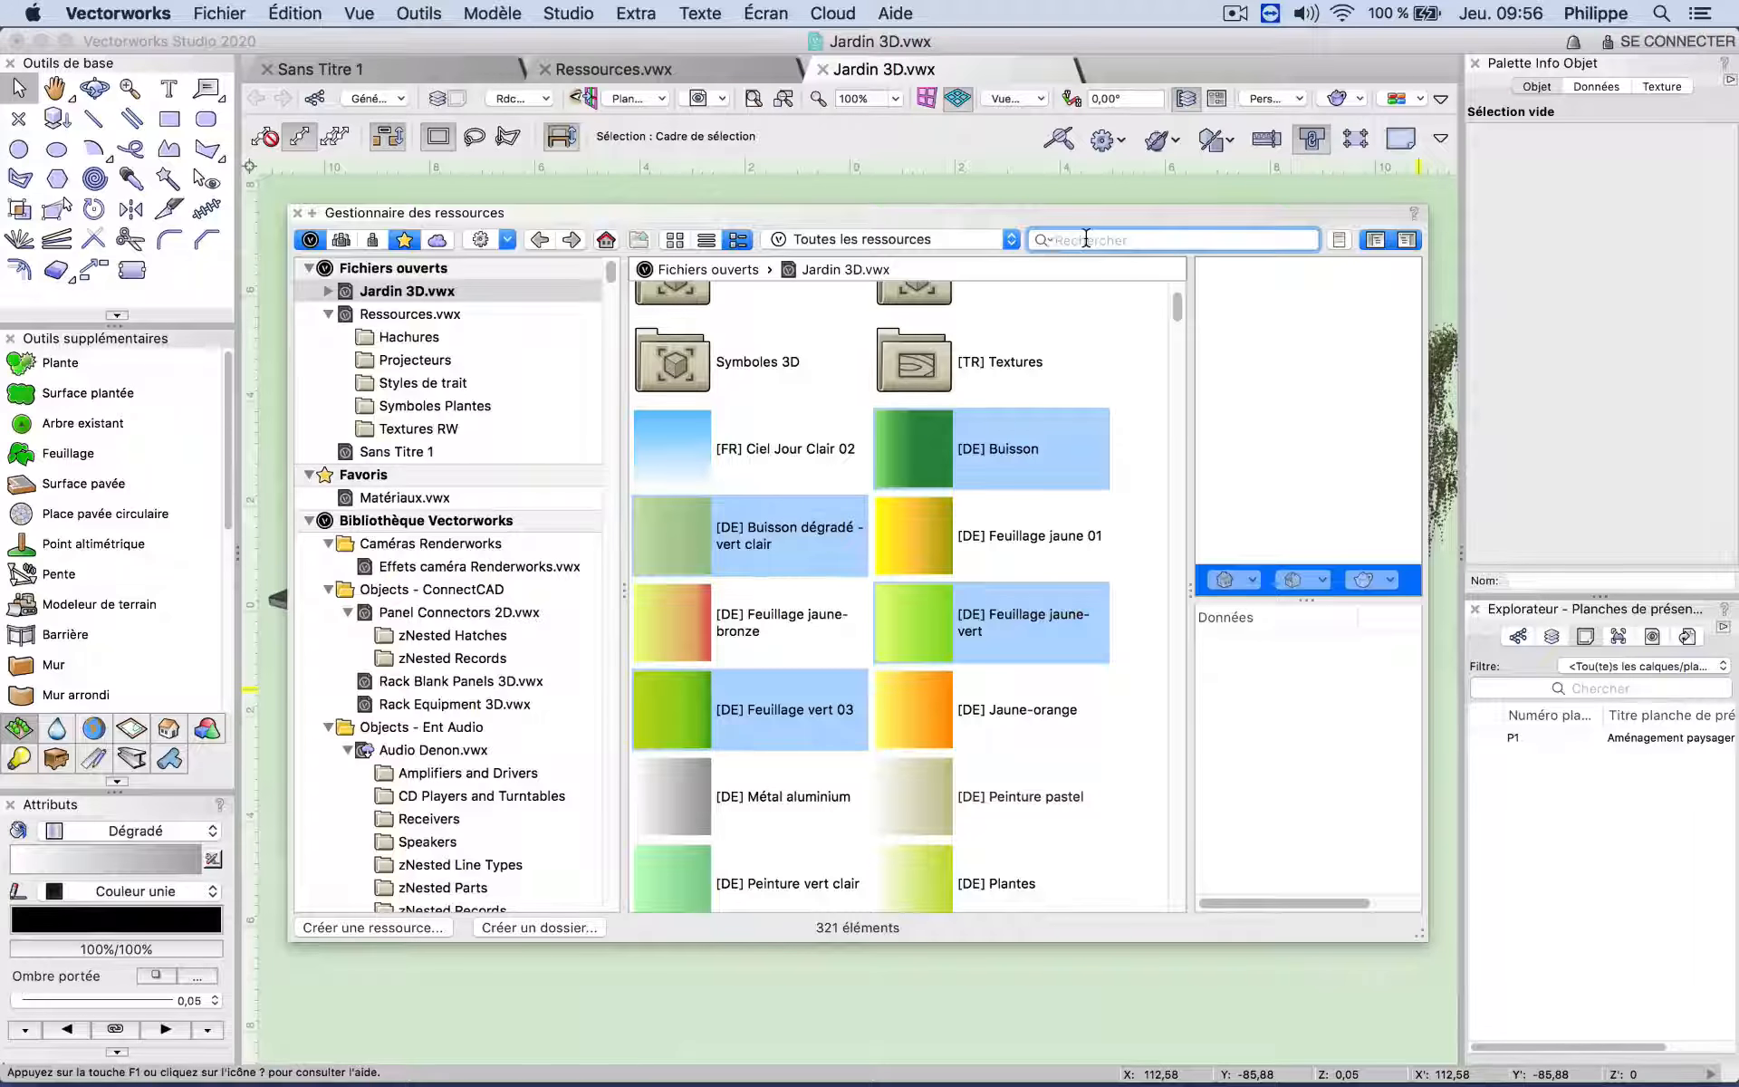
{"action": "type", "text": "couleur"}
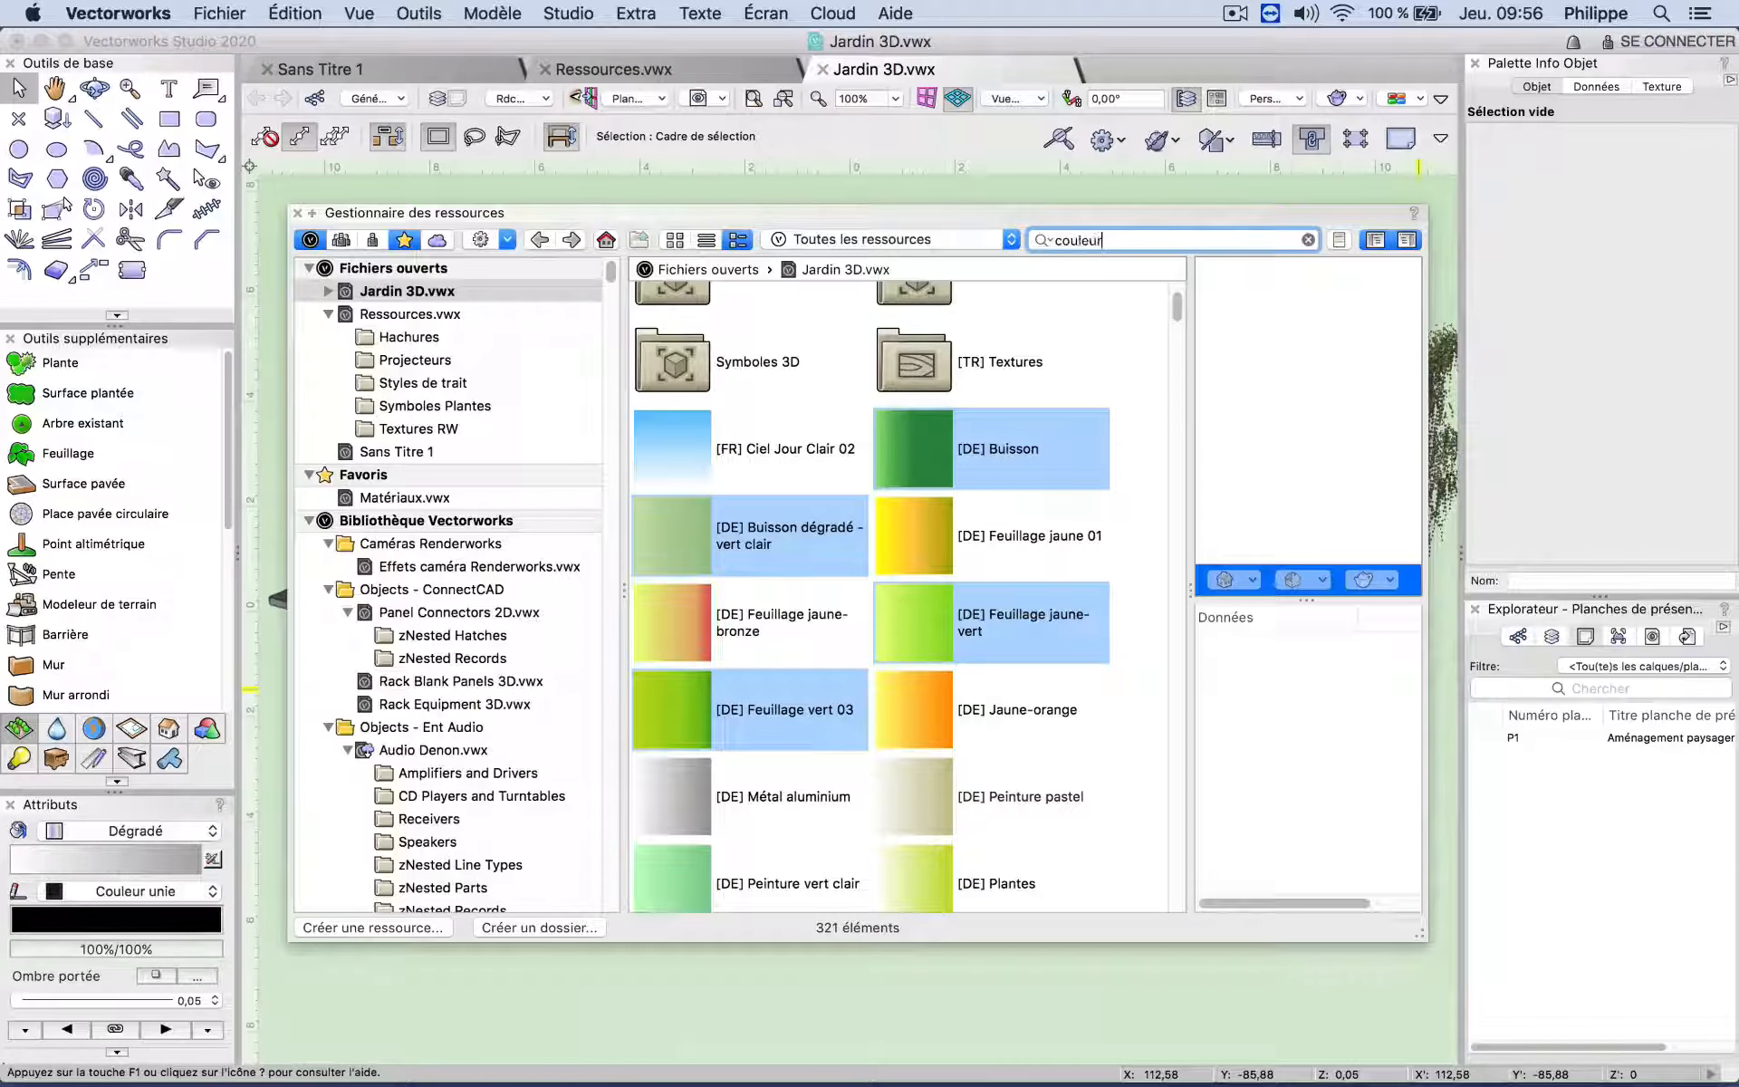
{"action": "type", "text": " verte"}
{"action": "key", "text": "Return"}
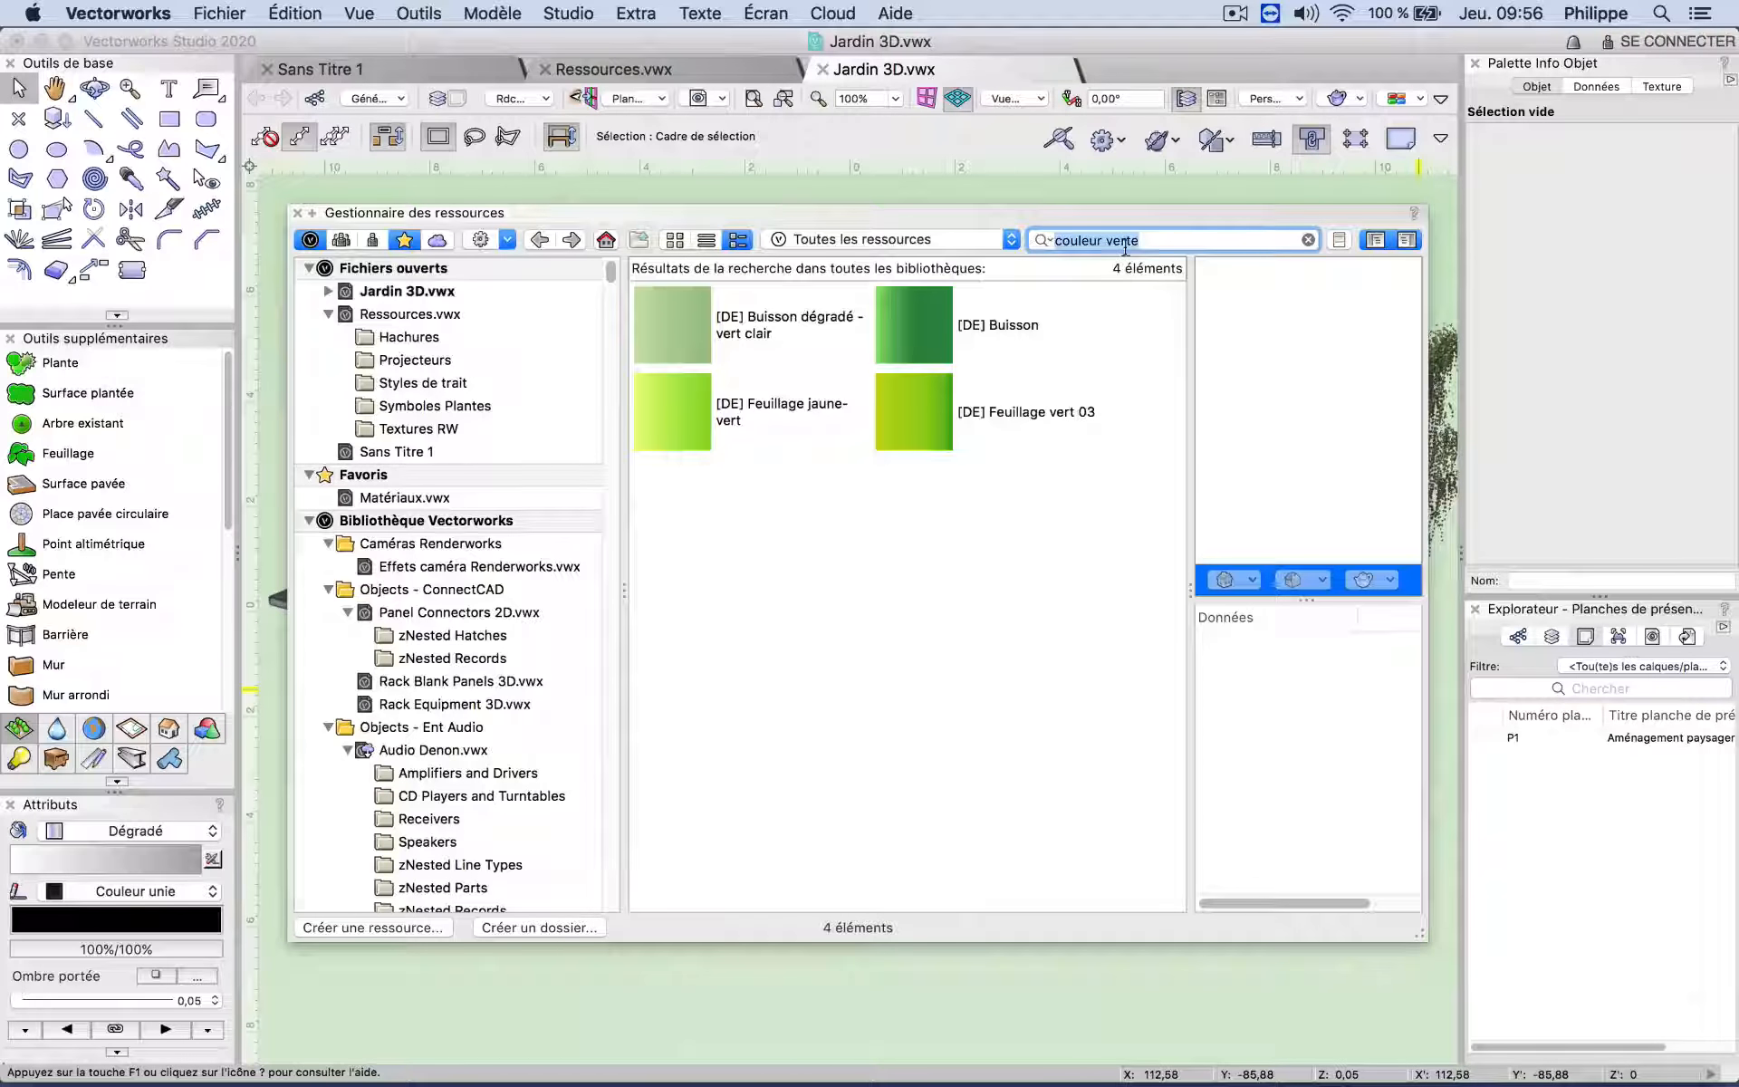
{"action": "left_click", "coordinate": [1307, 240]}
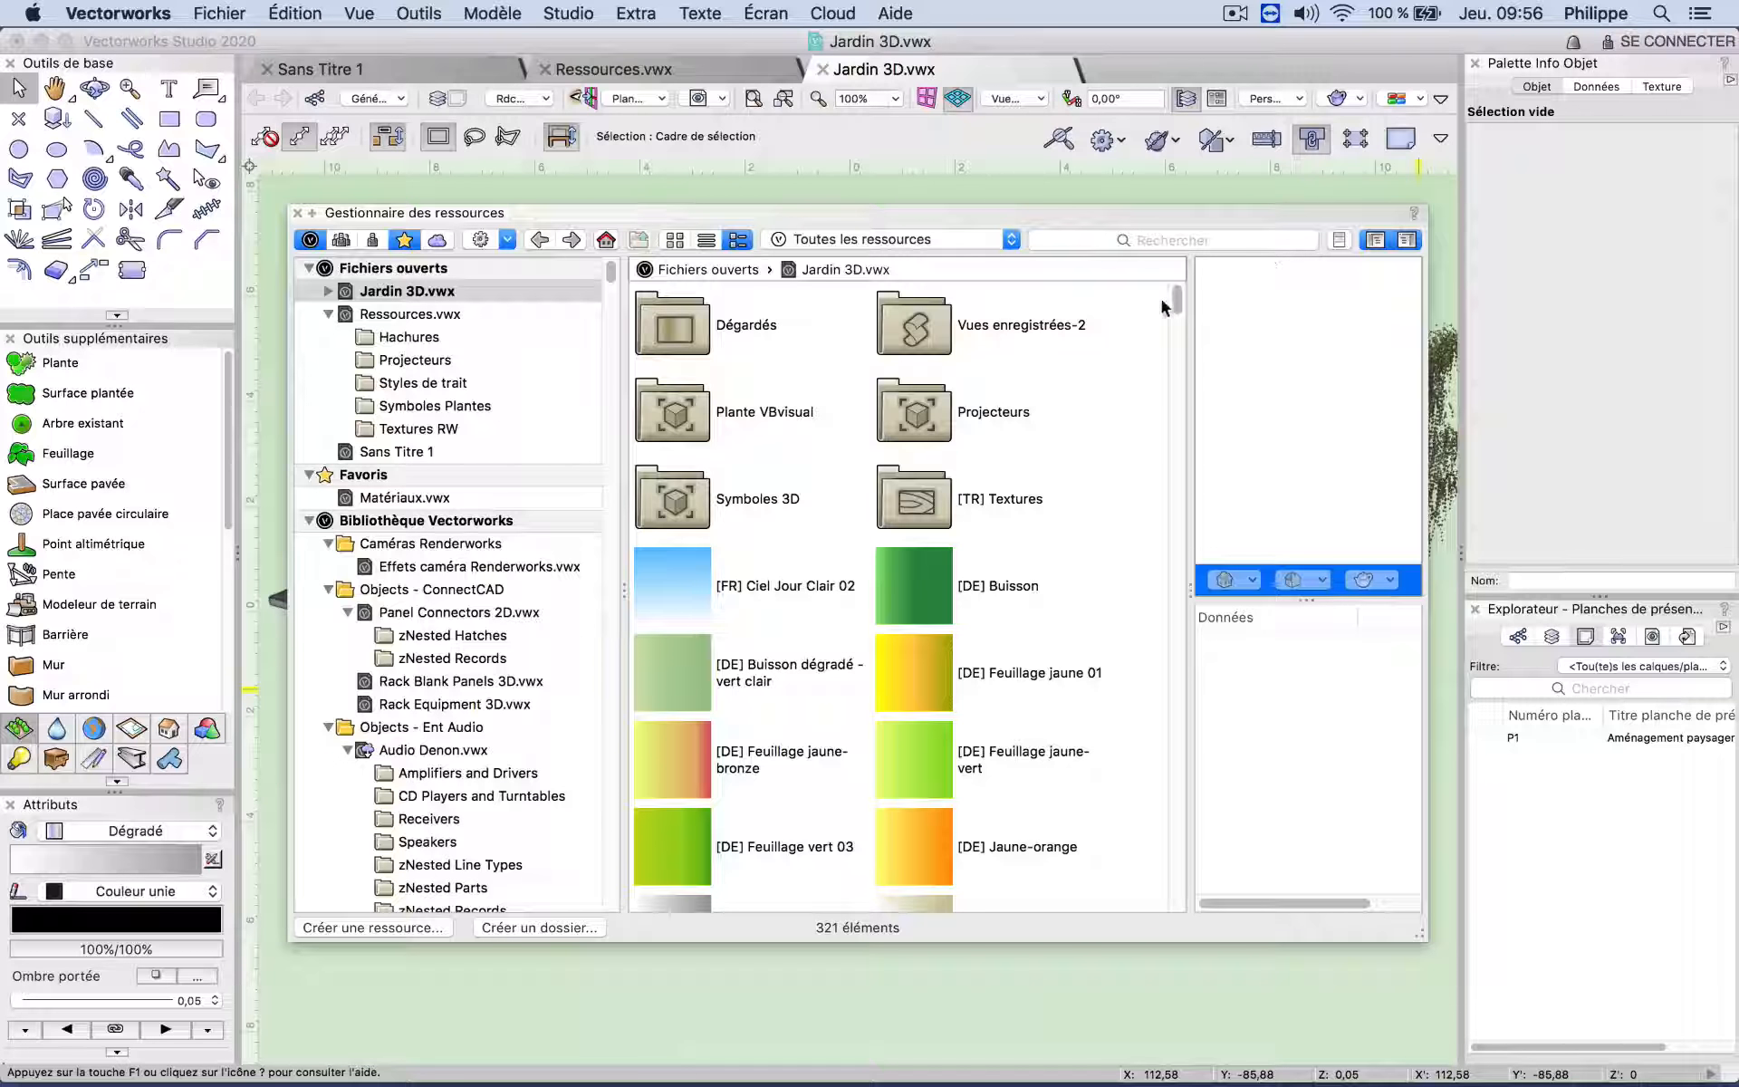
Step: Open the export of the [DE] Buisson gradient
{"action": "right_click", "coordinate": [899, 594]}
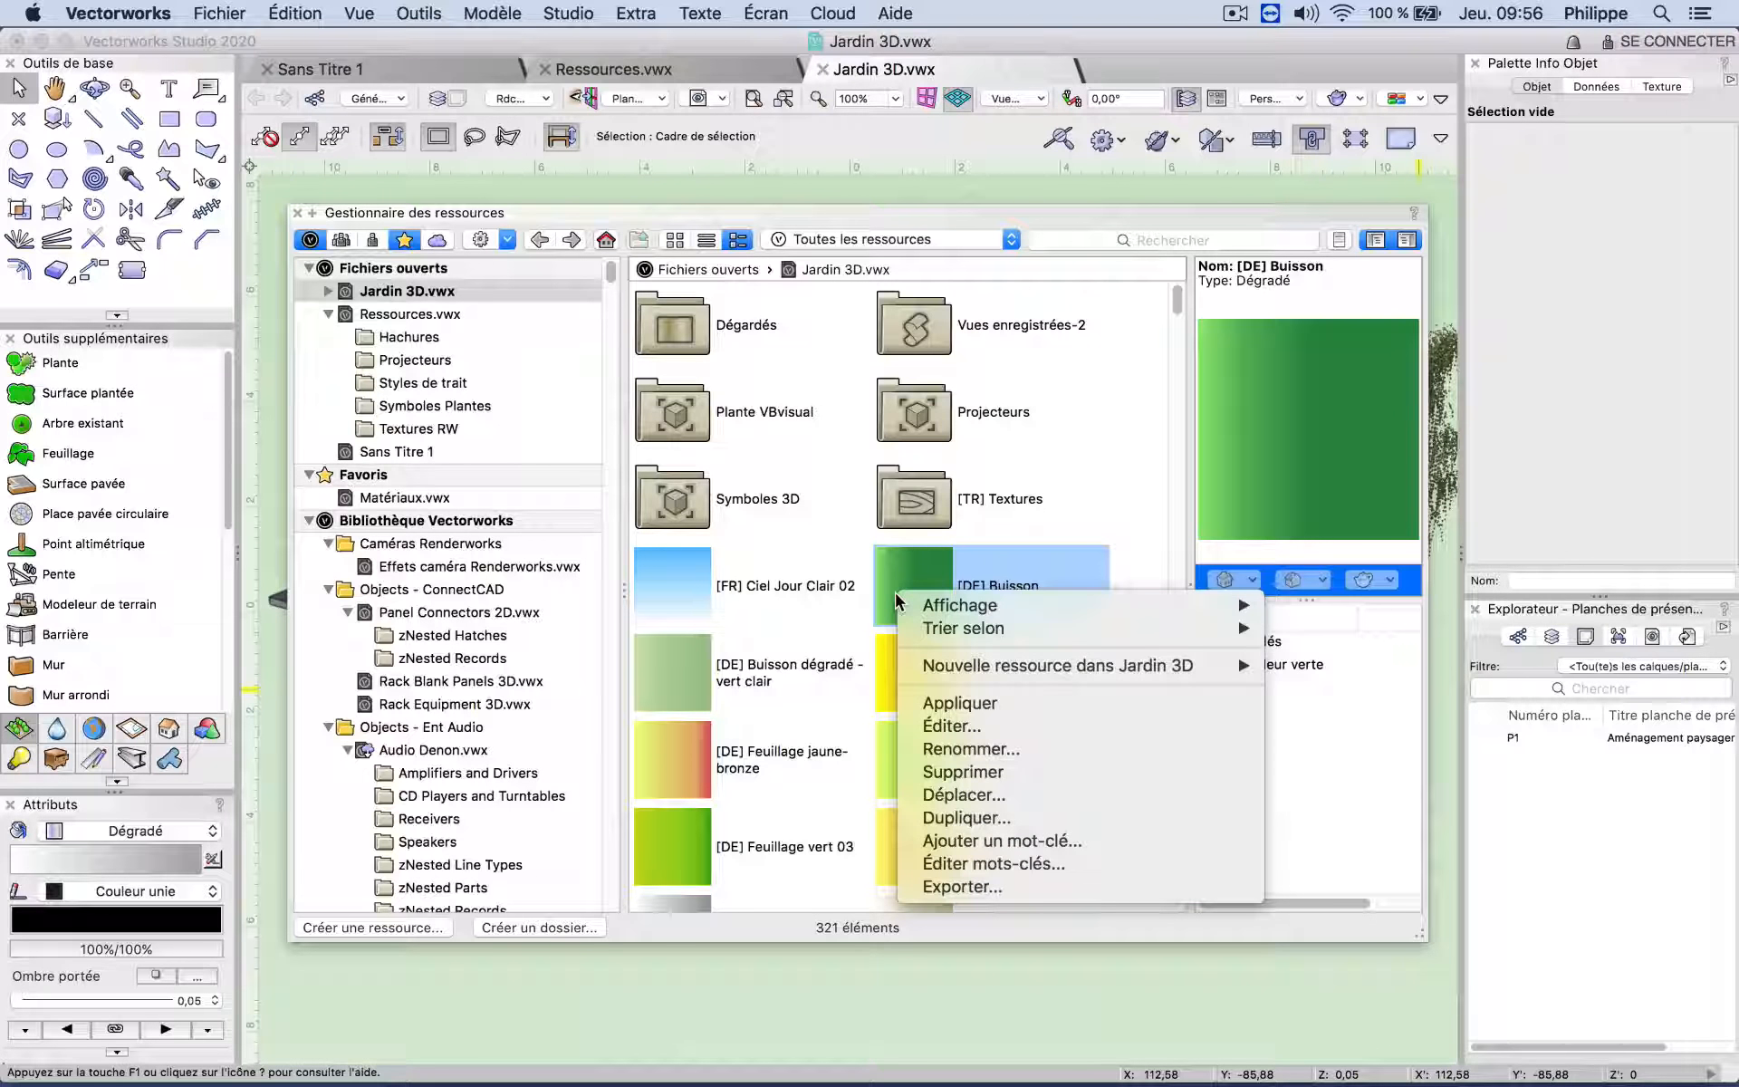
{"action": "left_click", "coordinate": [965, 889]}
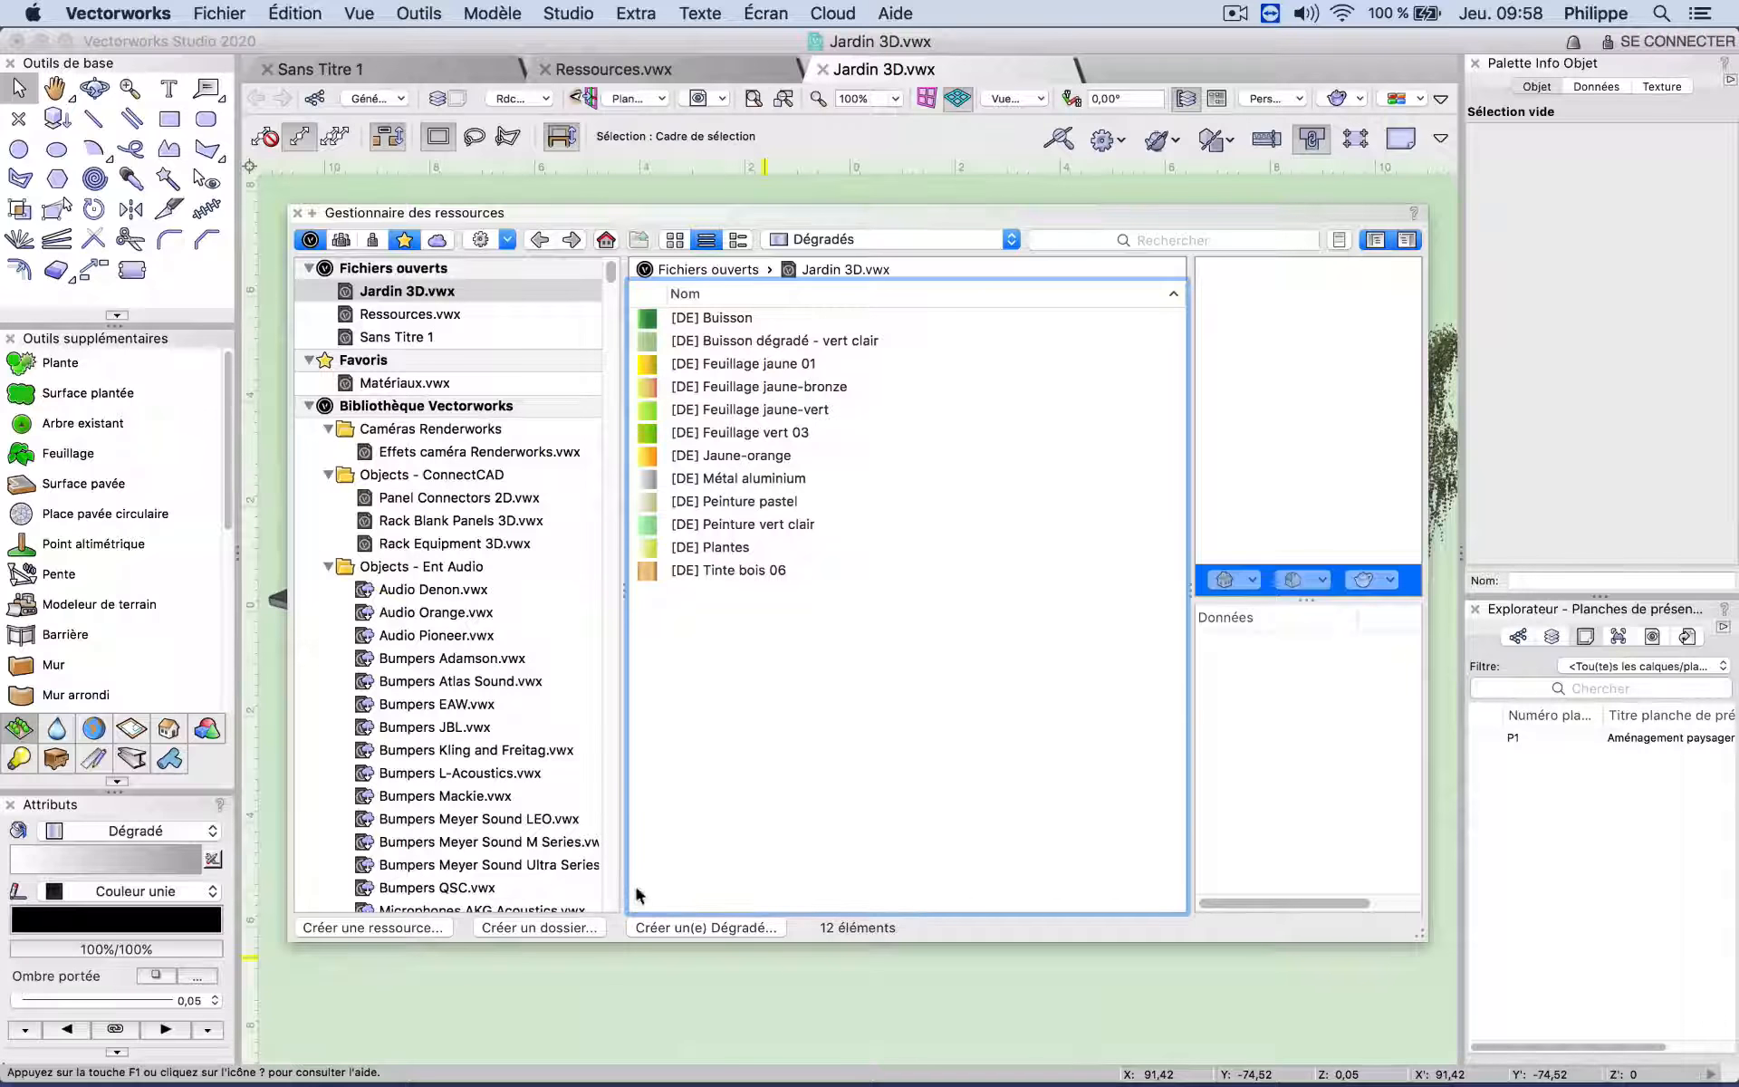
Step: Create a gradient folder named Dégradés in Jardin 3D.vwx
{"action": "left_click", "coordinate": [581, 925]}
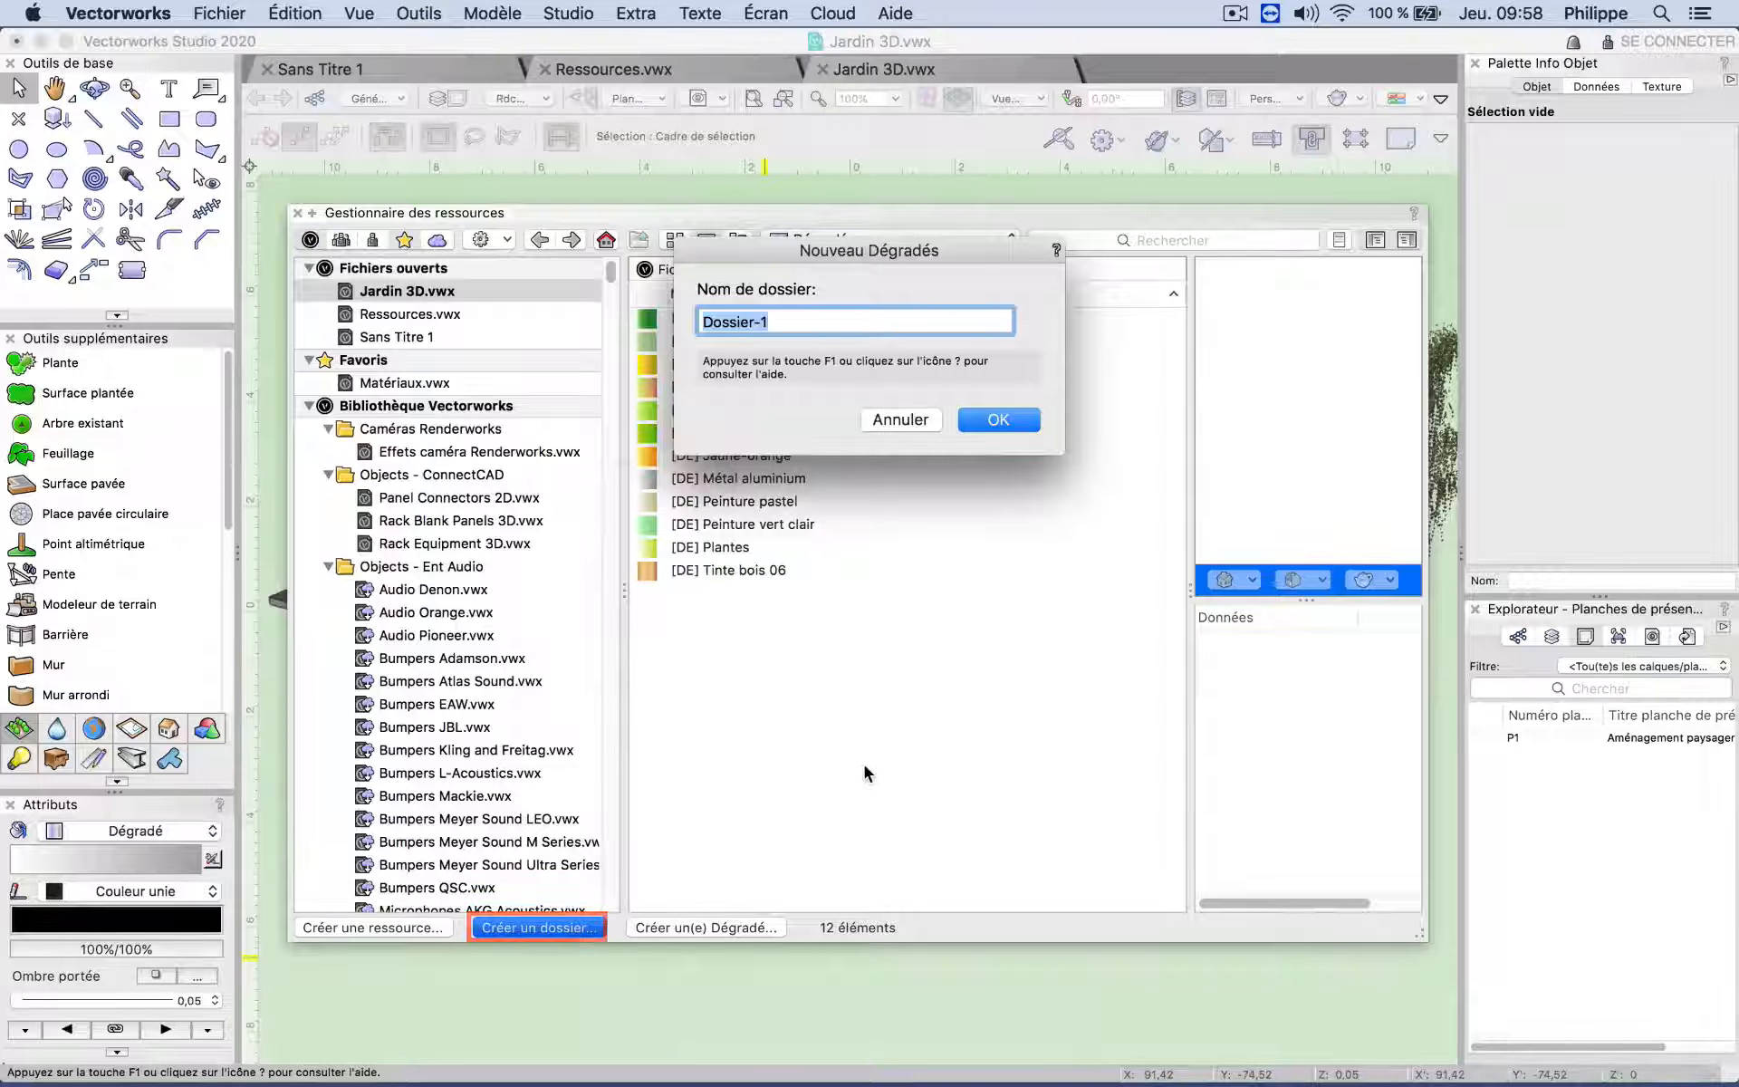
{"action": "type", "text": "D"}
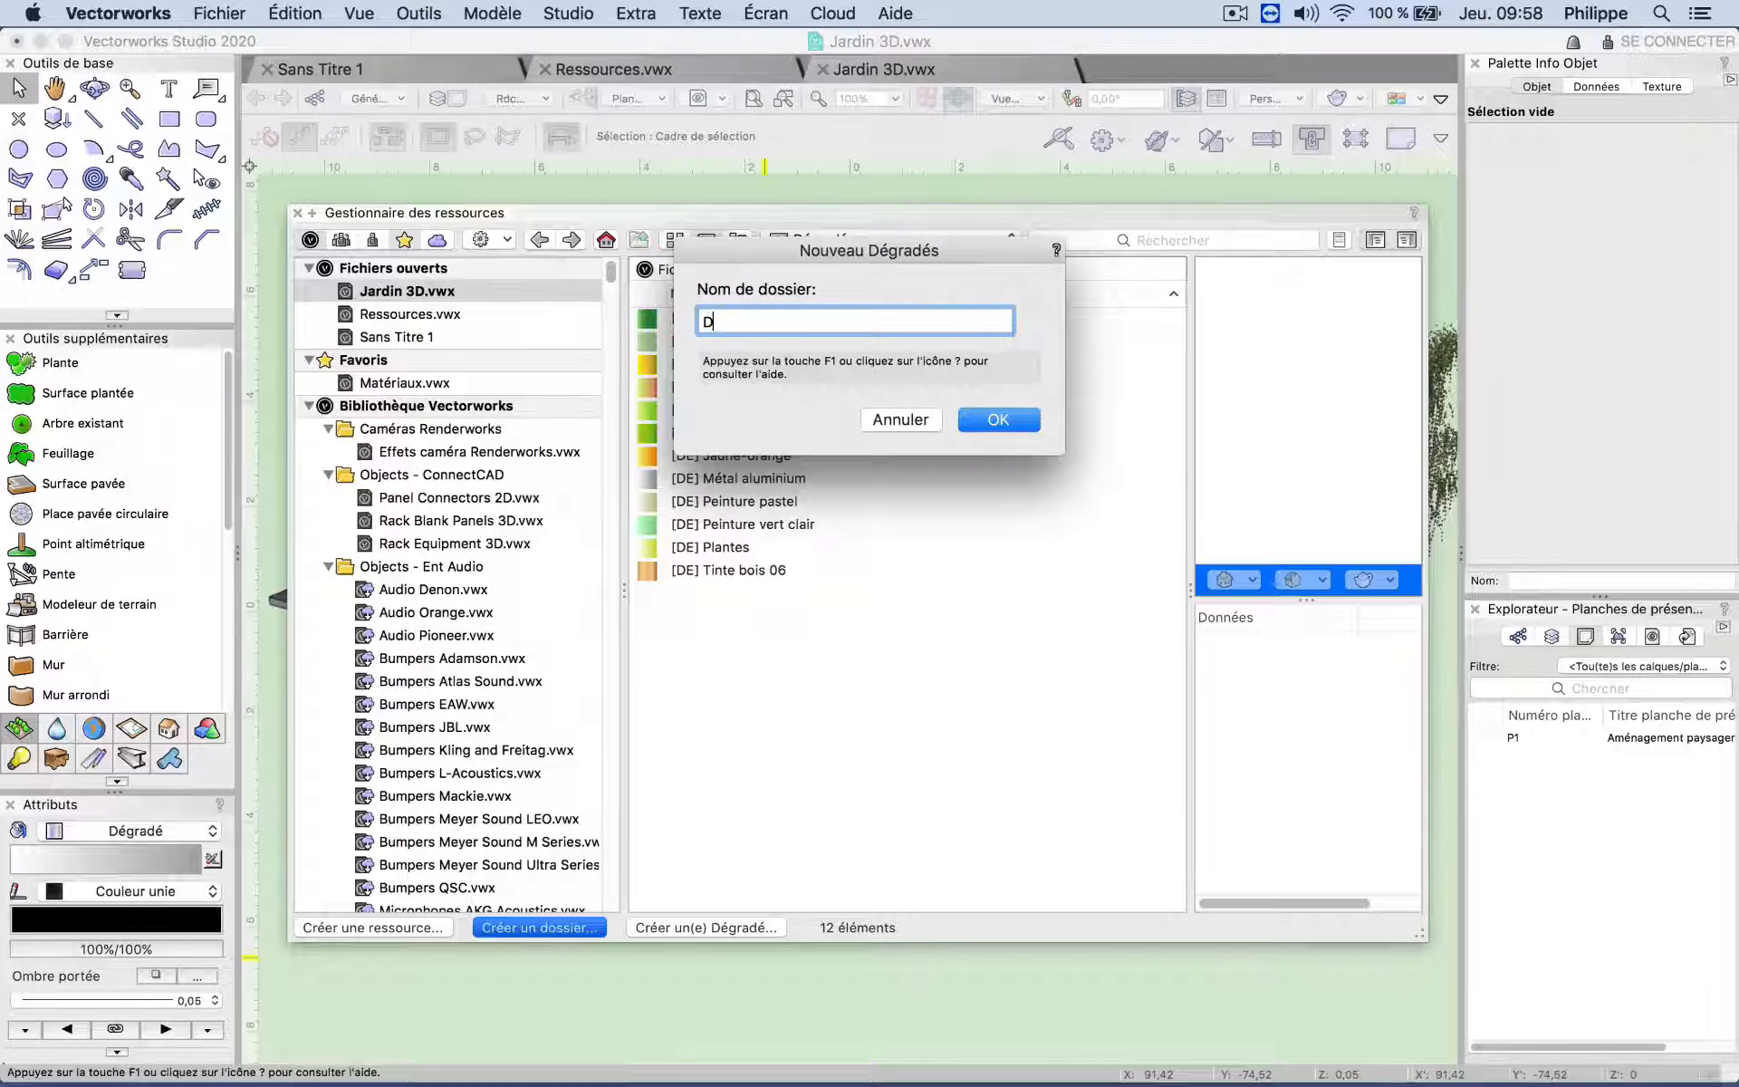
{"action": "type", "text": "égradés"}
{"action": "left_click", "coordinate": [1014, 424]}
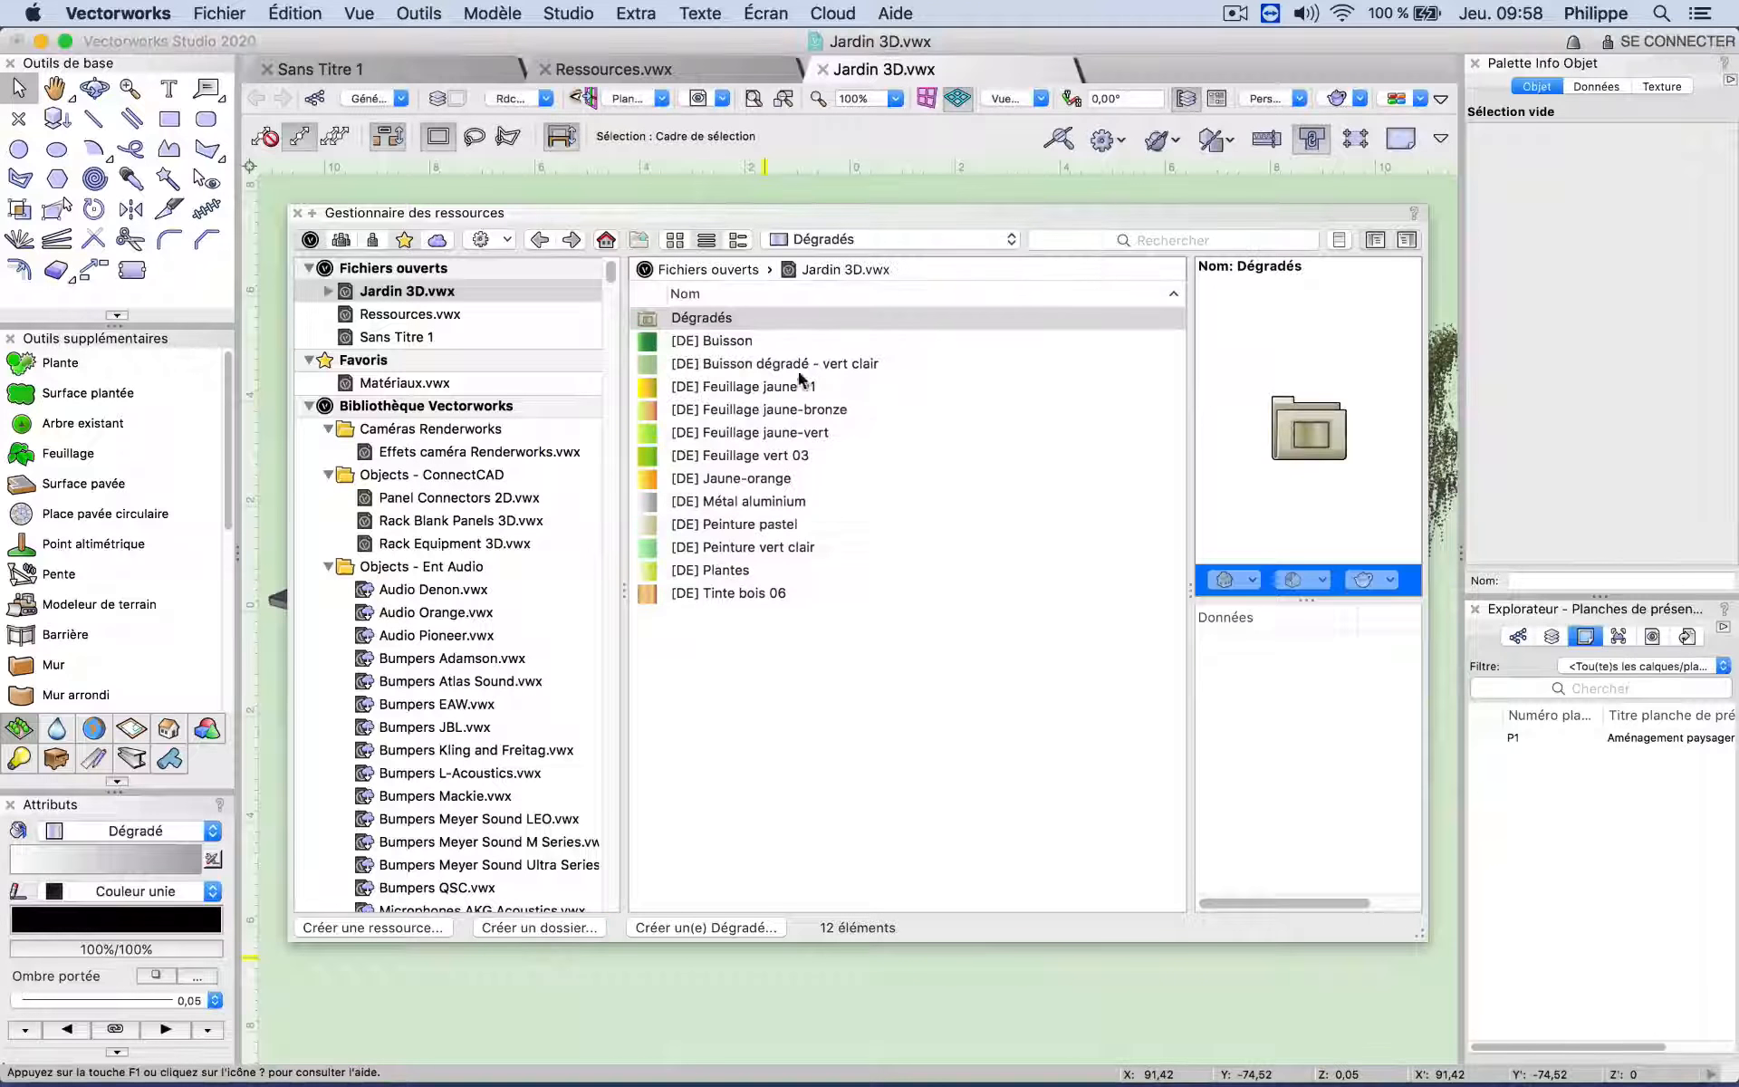
Step: Move the gradients from [DE] Feuillage jaune 01 through [DE] Feuillage vert 03 into the Dégradés folder
{"action": "left_click", "coordinate": [742, 455]}
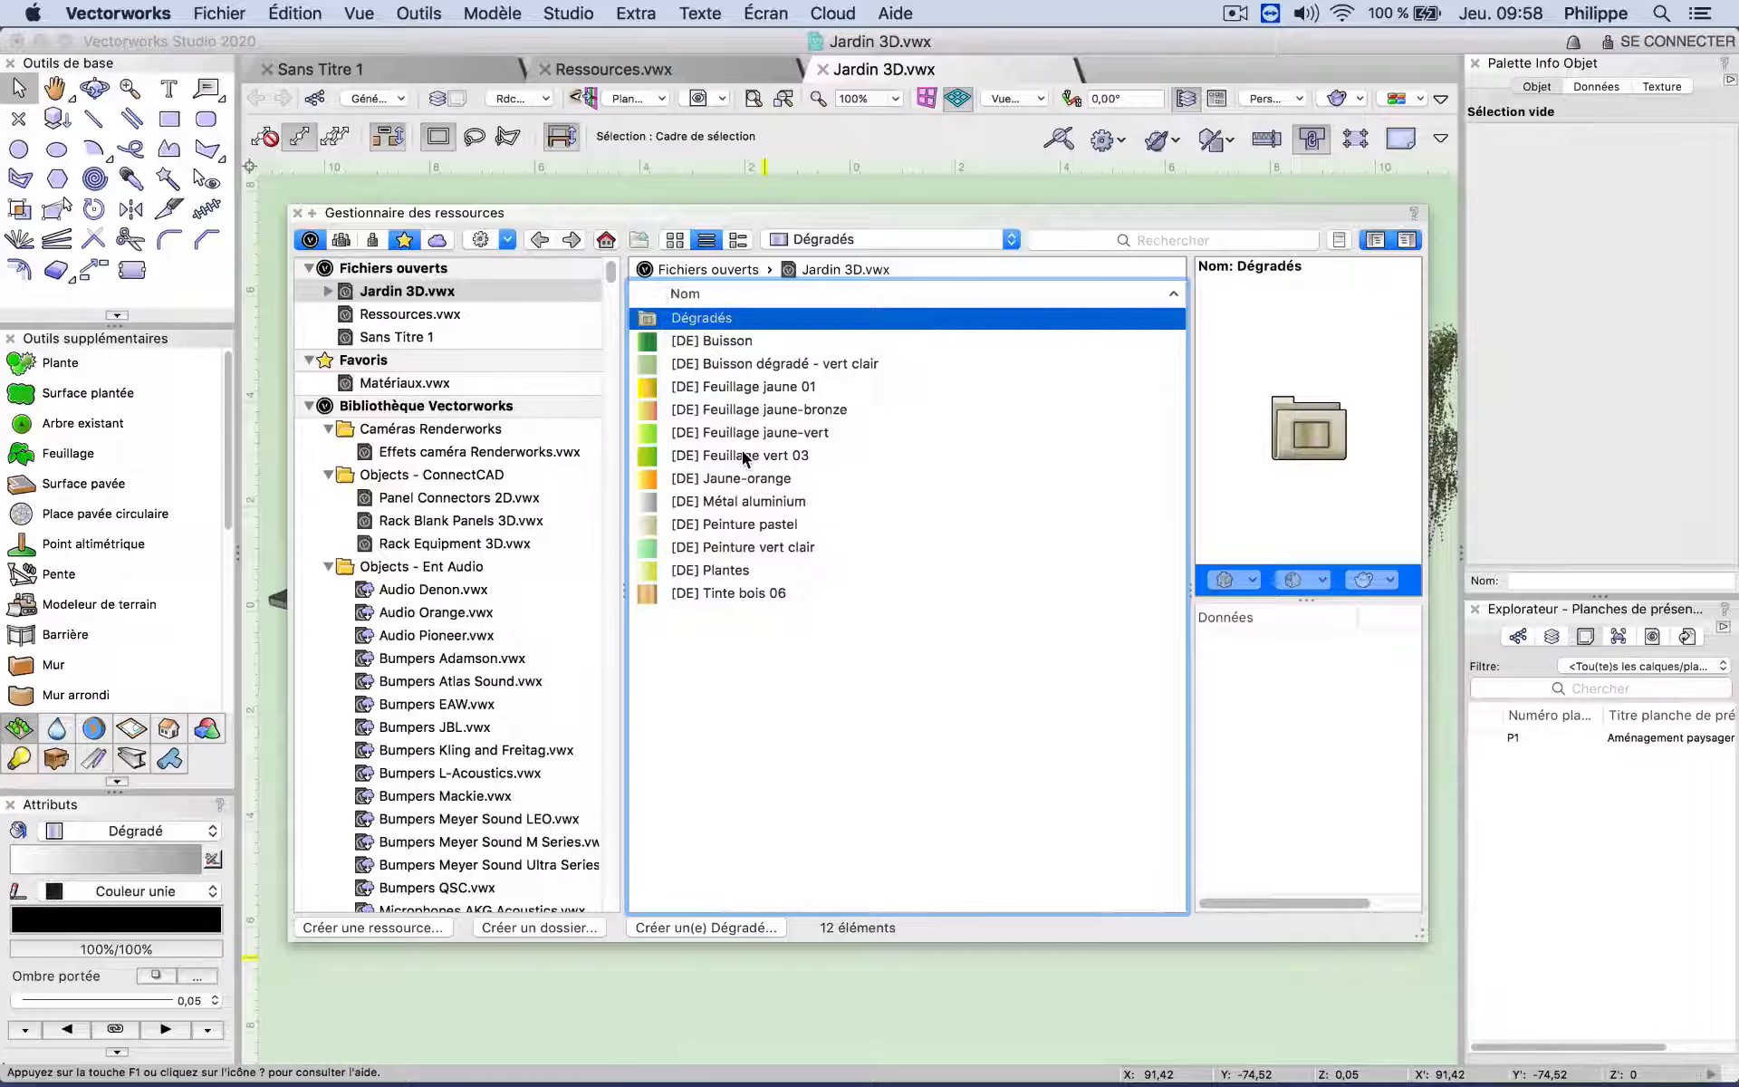
{"action": "left_click", "coordinate": [731, 387], "text": "shift"}
{"action": "left_click_drag", "start_coordinate": [731, 391], "coordinate": [718, 324]}
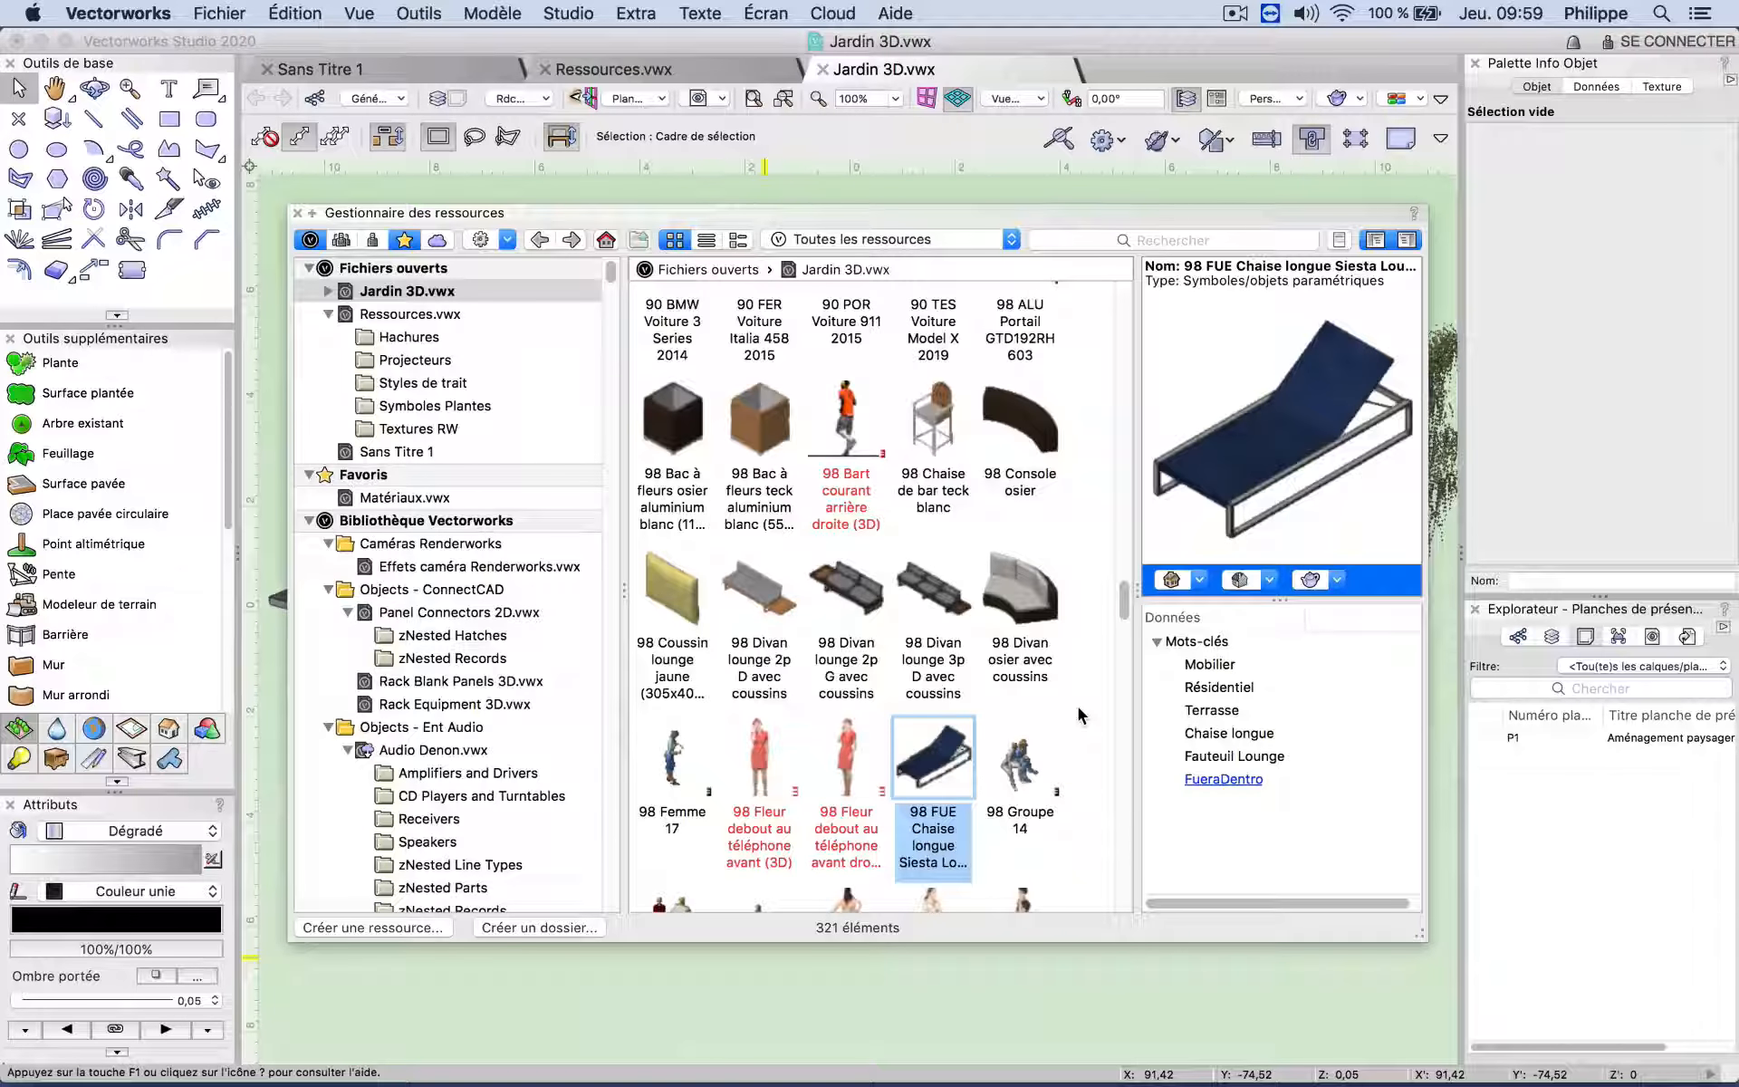
Step: Reduce the height of the resource preview and narrow the preview and data pane
{"action": "mouse_move", "coordinate": [1213, 601]}
{"action": "left_mouse_down"}
{"action": "mouse_move", "coordinate": [1216, 559]}
{"action": "mouse_move", "coordinate": [1216, 584]}
{"action": "left_mouse_up"}
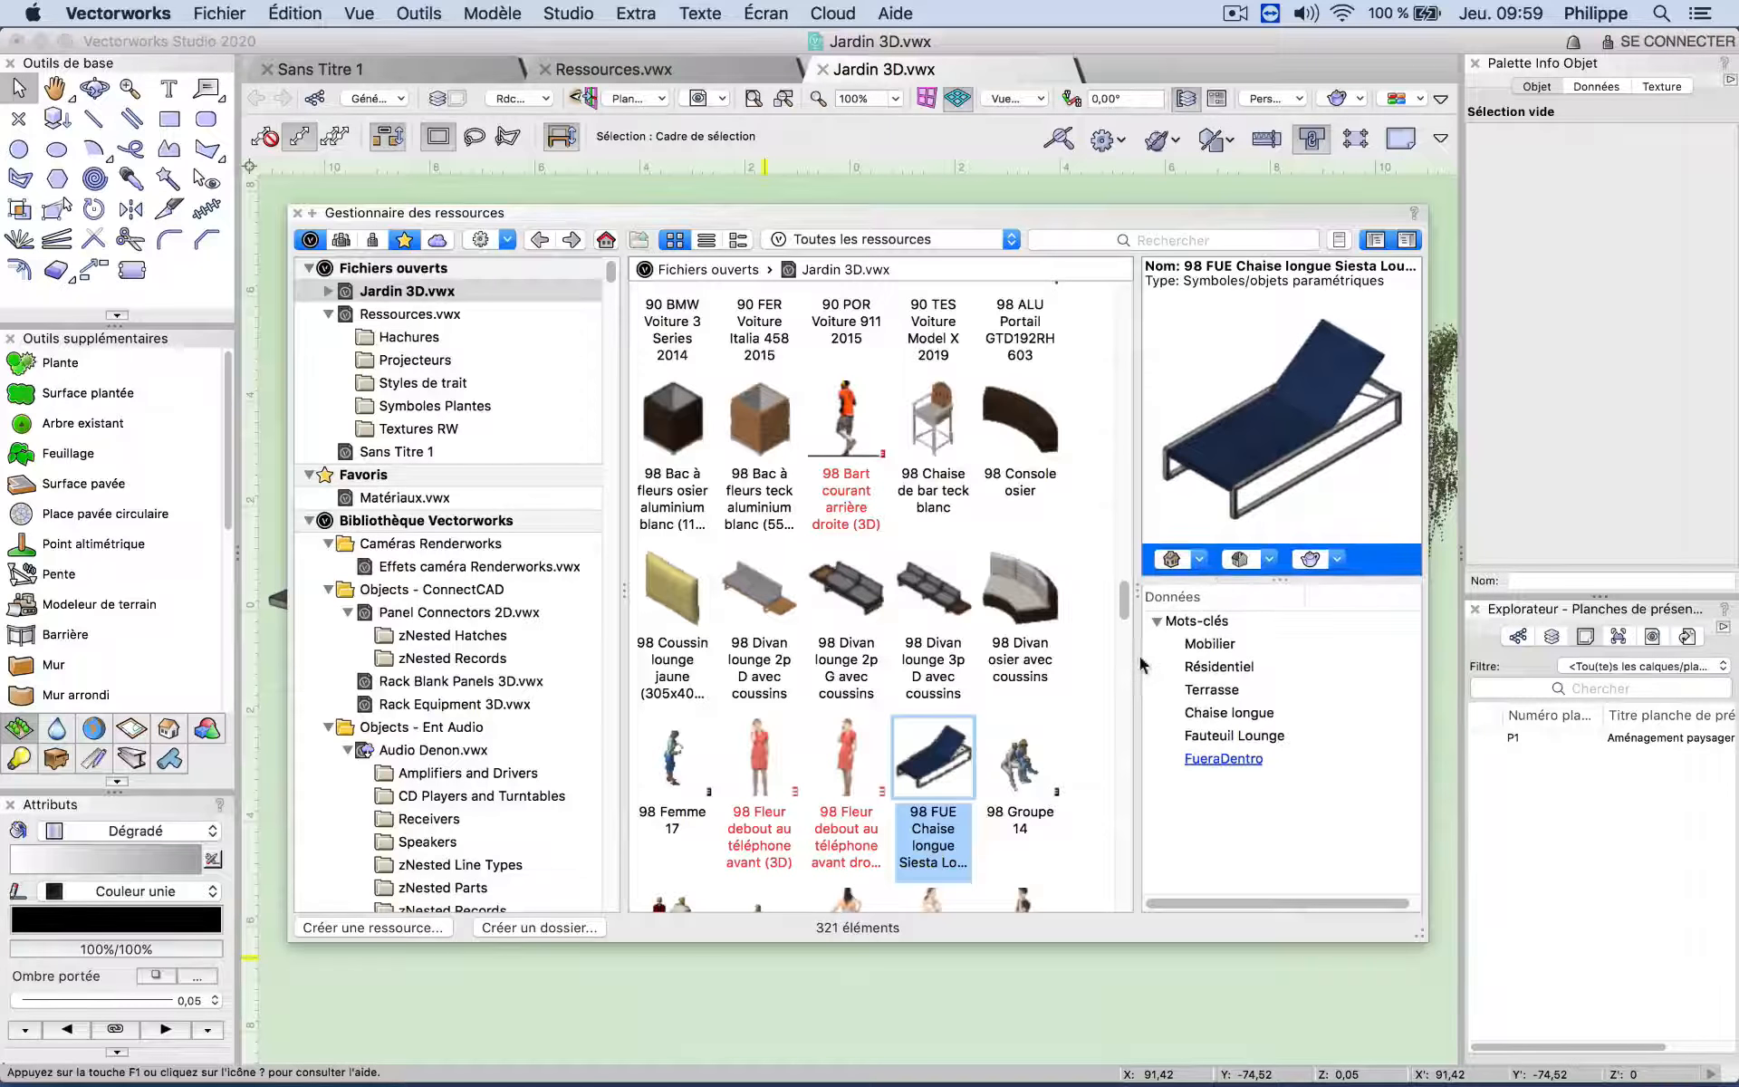
{"action": "mouse_move", "coordinate": [1139, 666]}
{"action": "left_mouse_down"}
{"action": "mouse_move", "coordinate": [1101, 655]}
{"action": "mouse_move", "coordinate": [1158, 655]}
{"action": "left_mouse_up"}
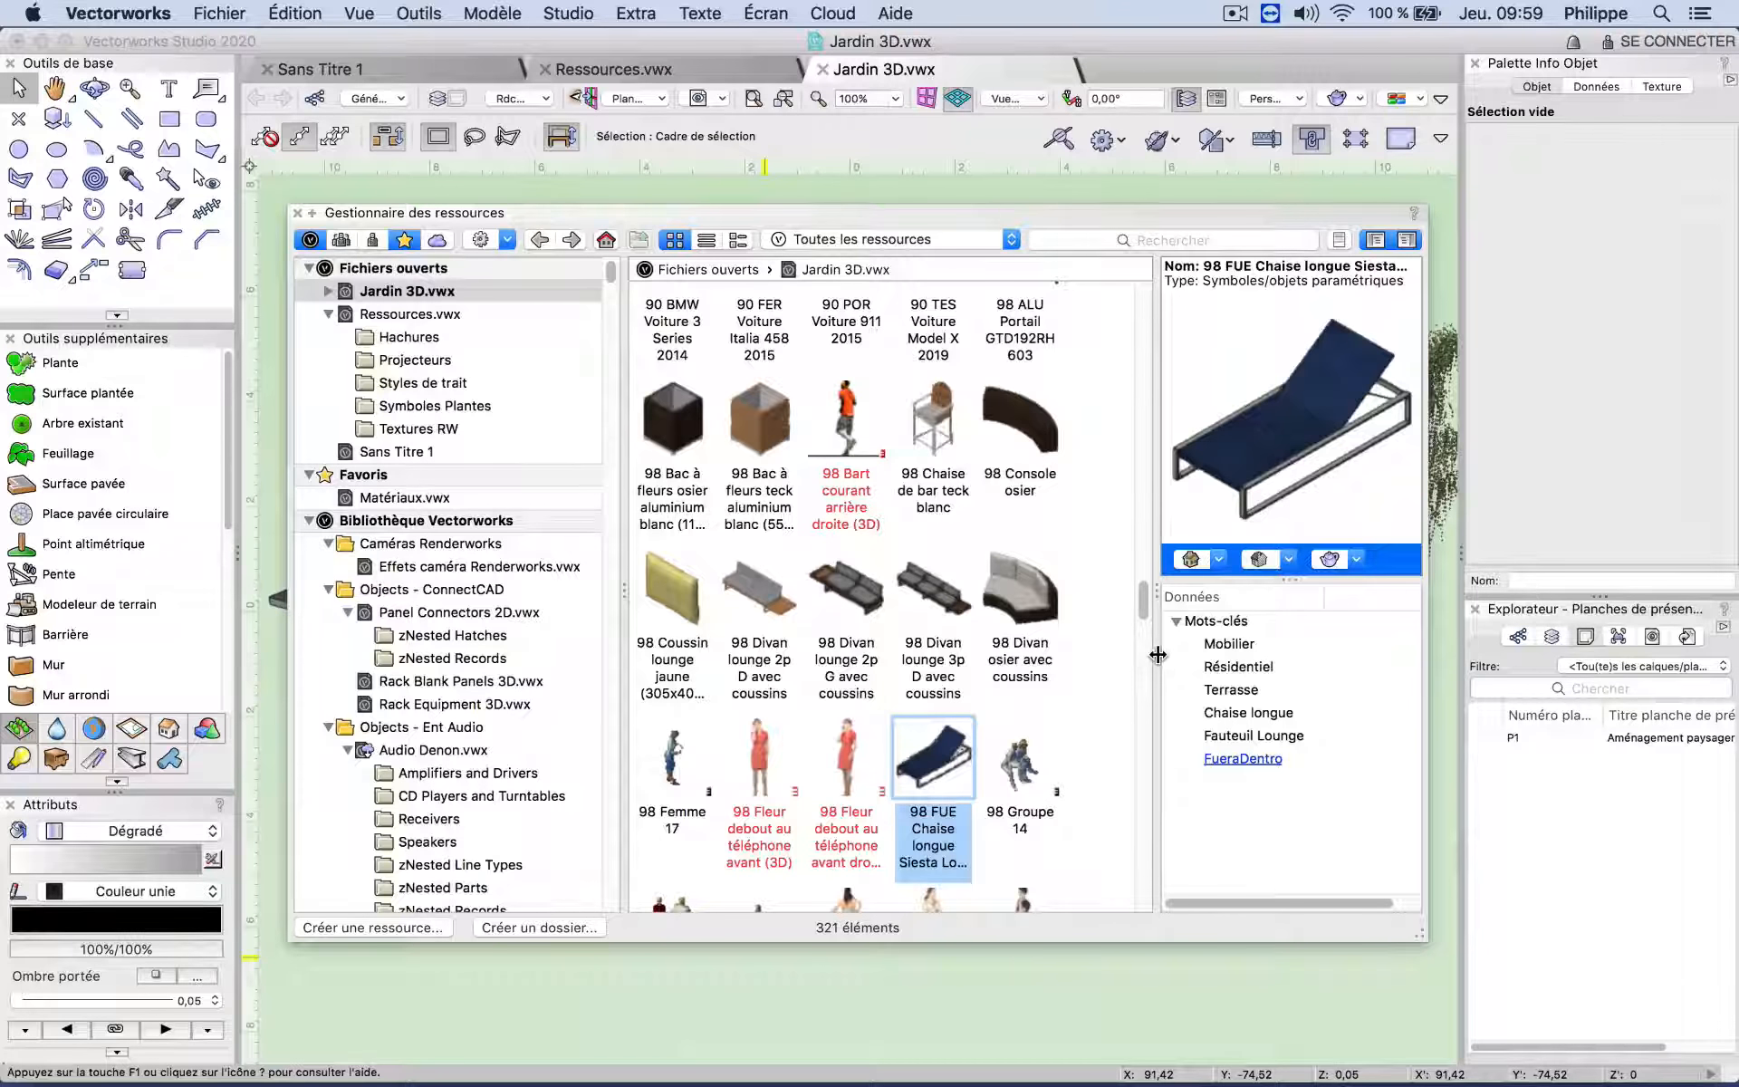
Step: Preview the 98 FUE Chaise longue Siesta symbol in the Plan 2D and Gauche views, and return it to Iso droite
{"action": "left_click", "coordinate": [1218, 559]}
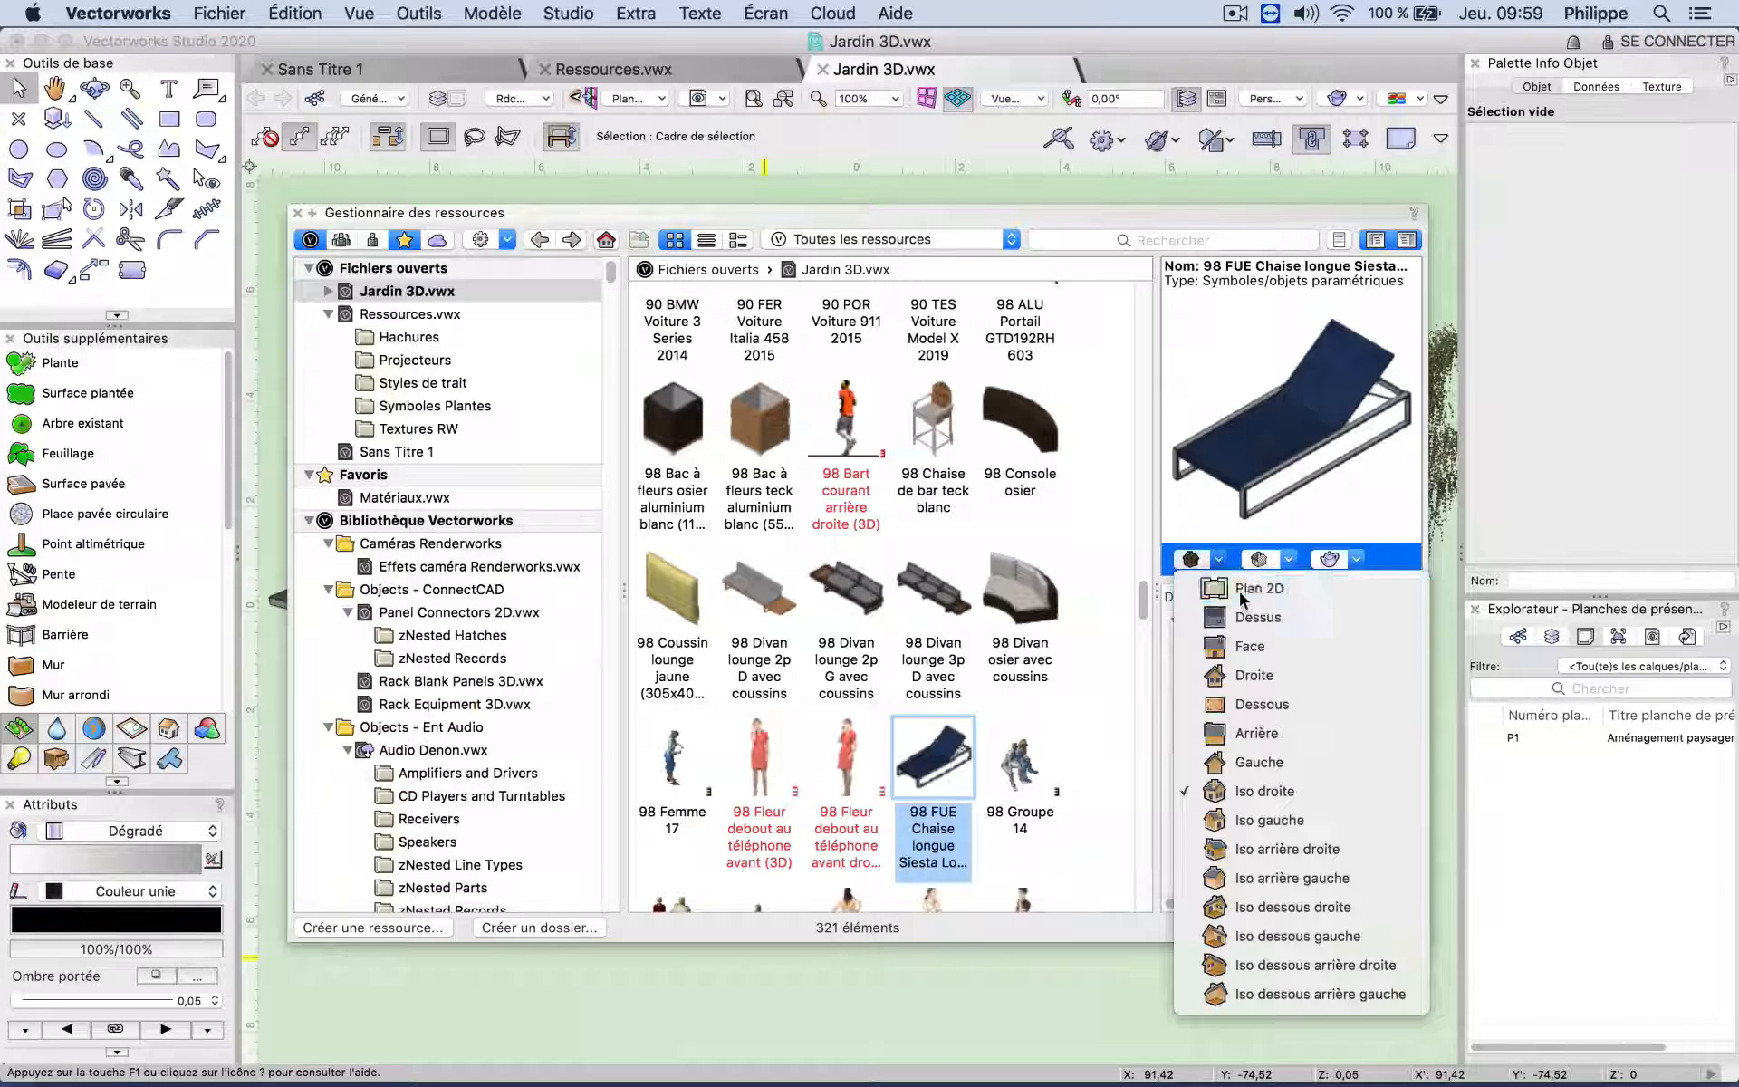
{"action": "left_click", "coordinate": [1241, 589]}
{"action": "left_click", "coordinate": [1218, 558]}
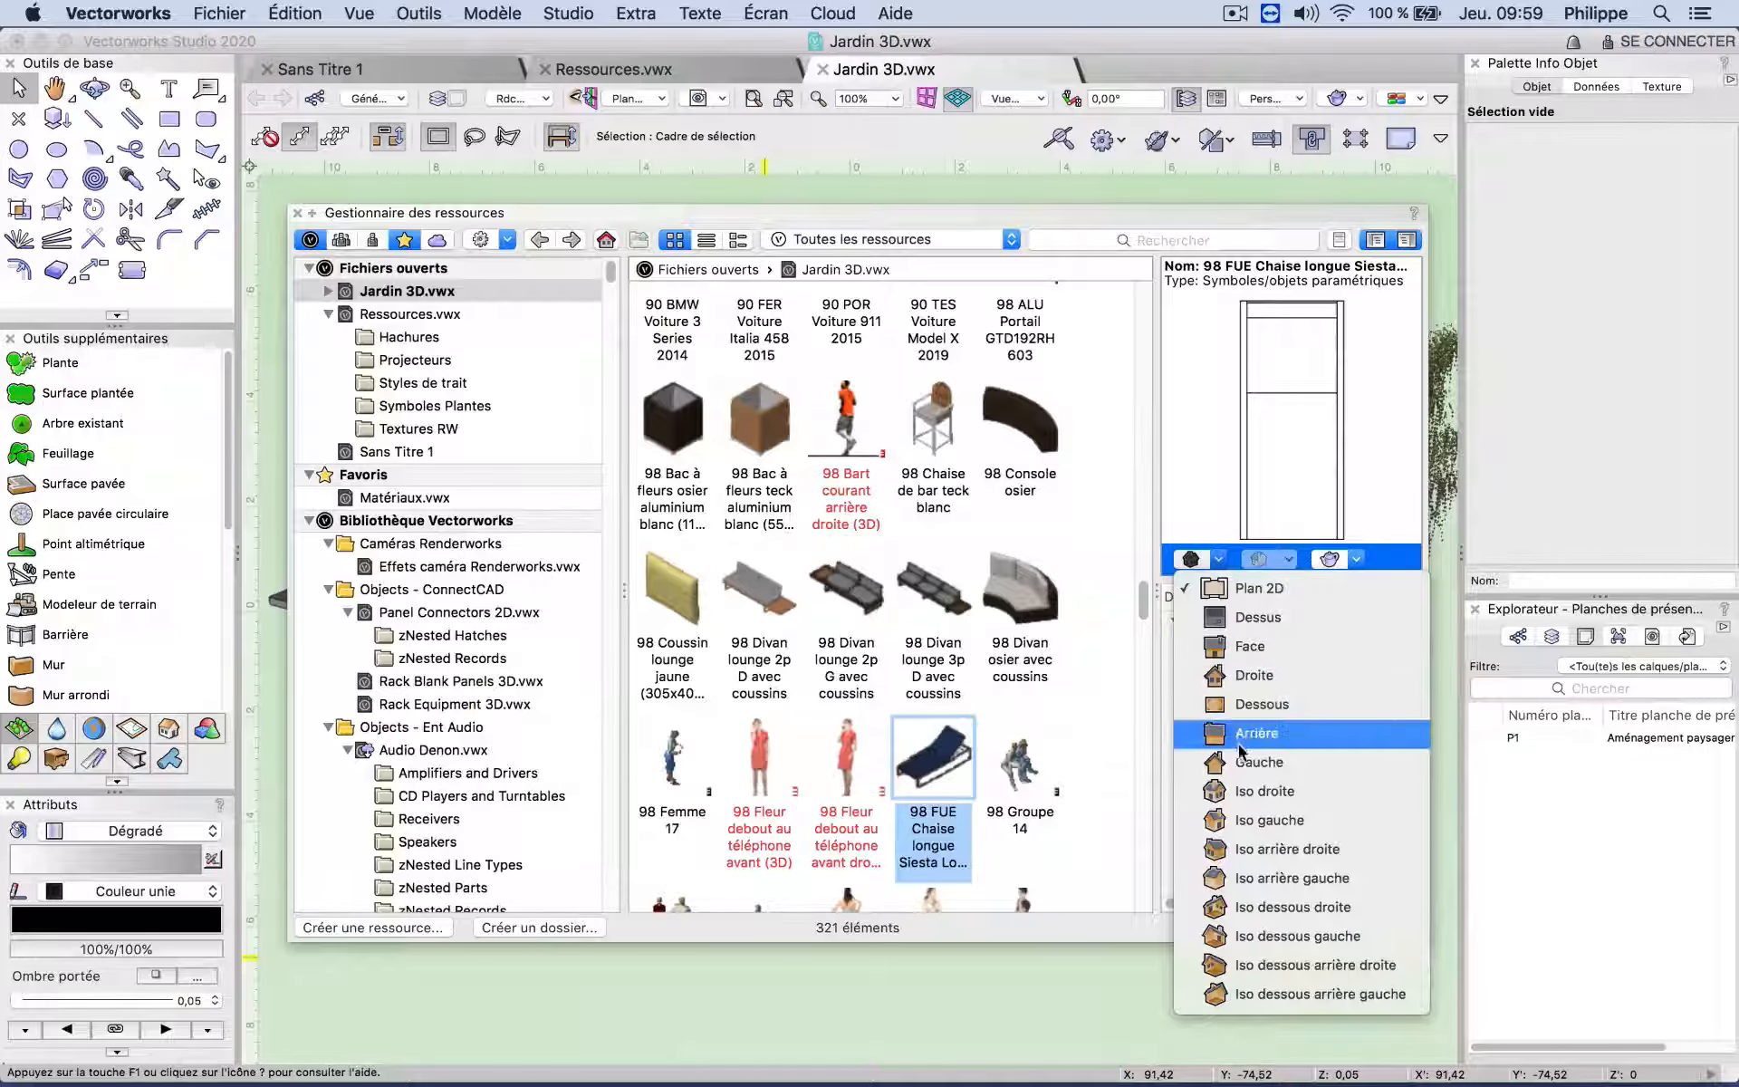
{"action": "left_click", "coordinate": [1250, 761]}
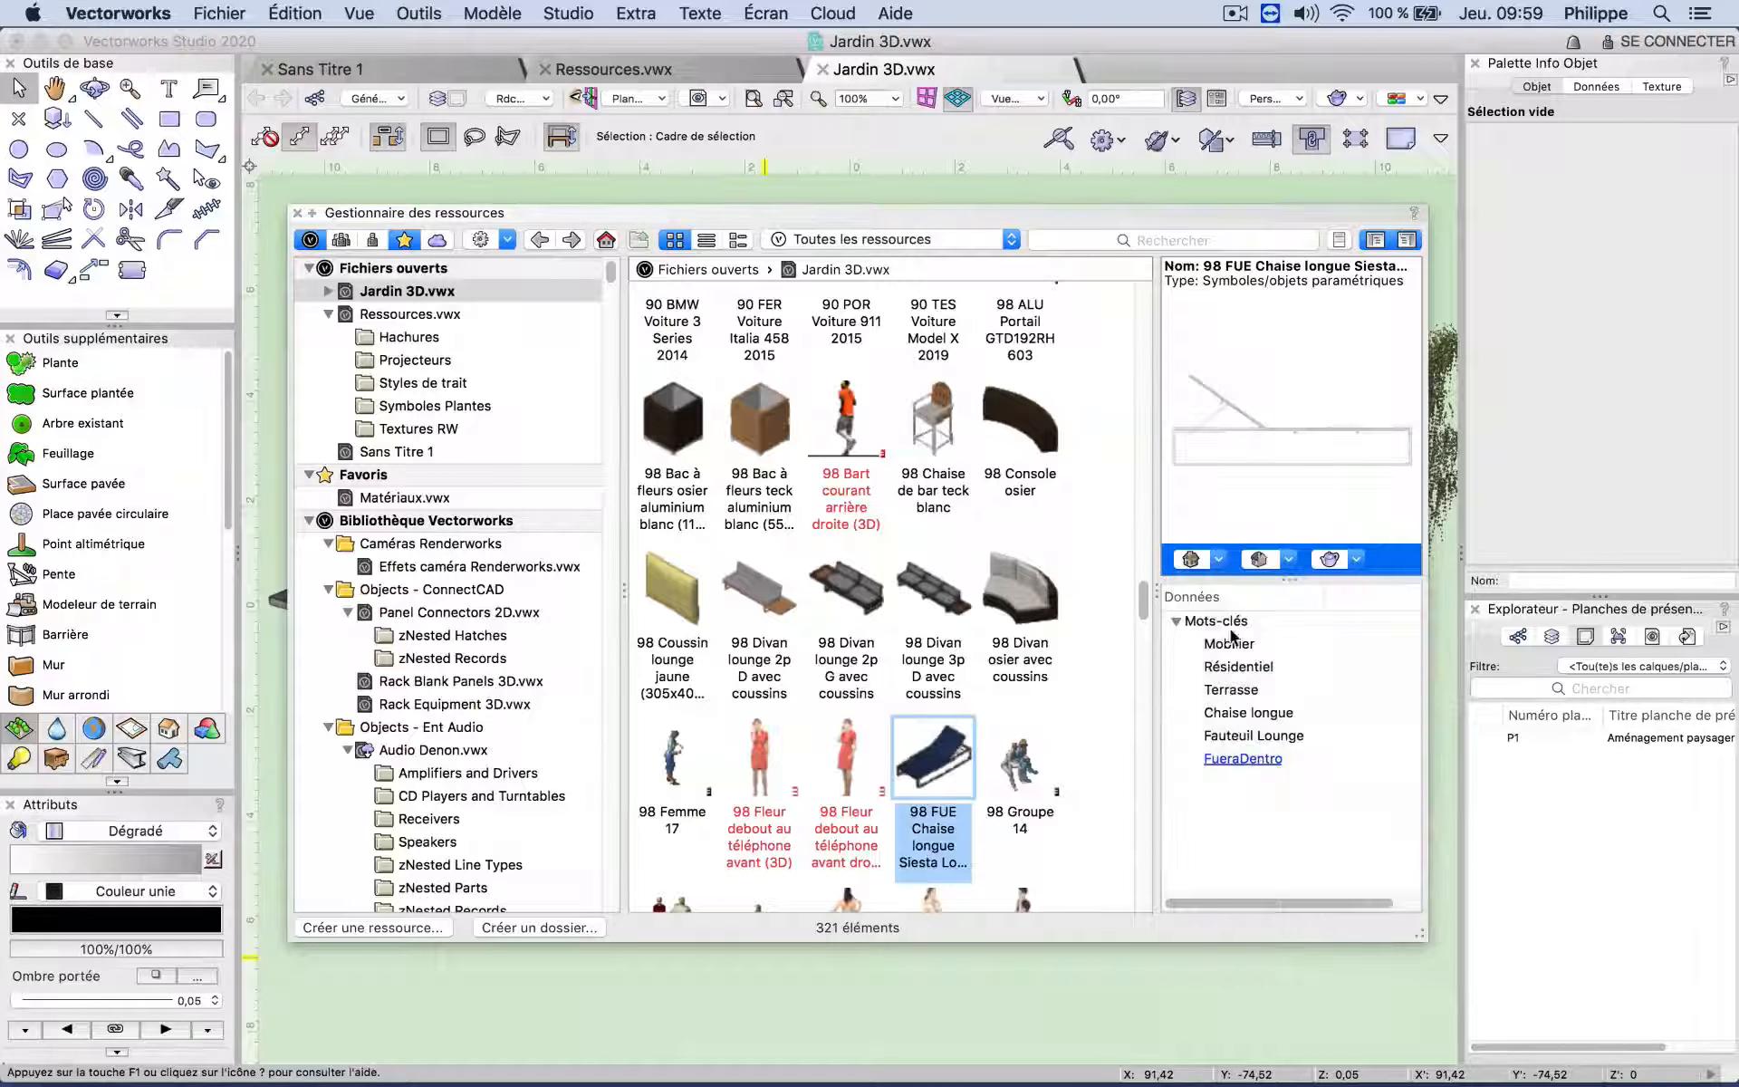
{"action": "left_click", "coordinate": [1219, 560]}
{"action": "left_click", "coordinate": [1239, 793]}
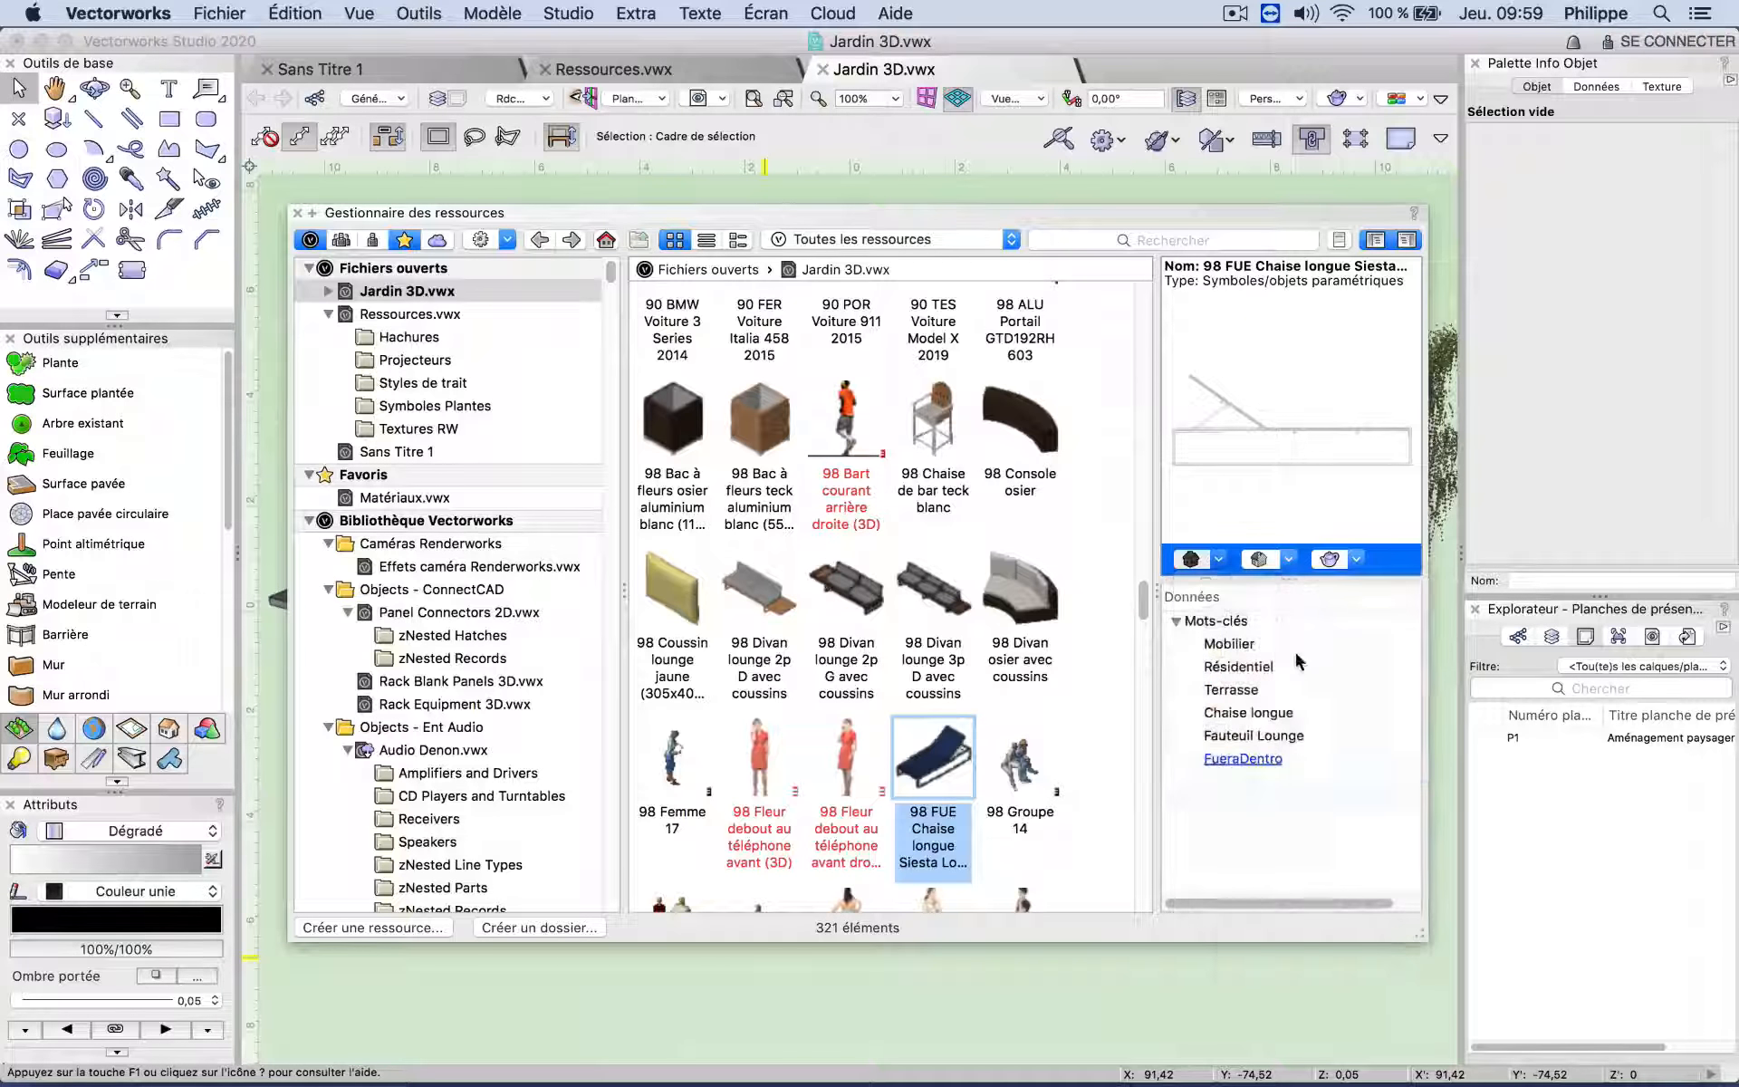
Step: Preview the 98 FUE Chaise longue Siesta symbol in the OpenGL and Lignes visibles uniquement render modes
{"action": "left_click", "coordinate": [1329, 560]}
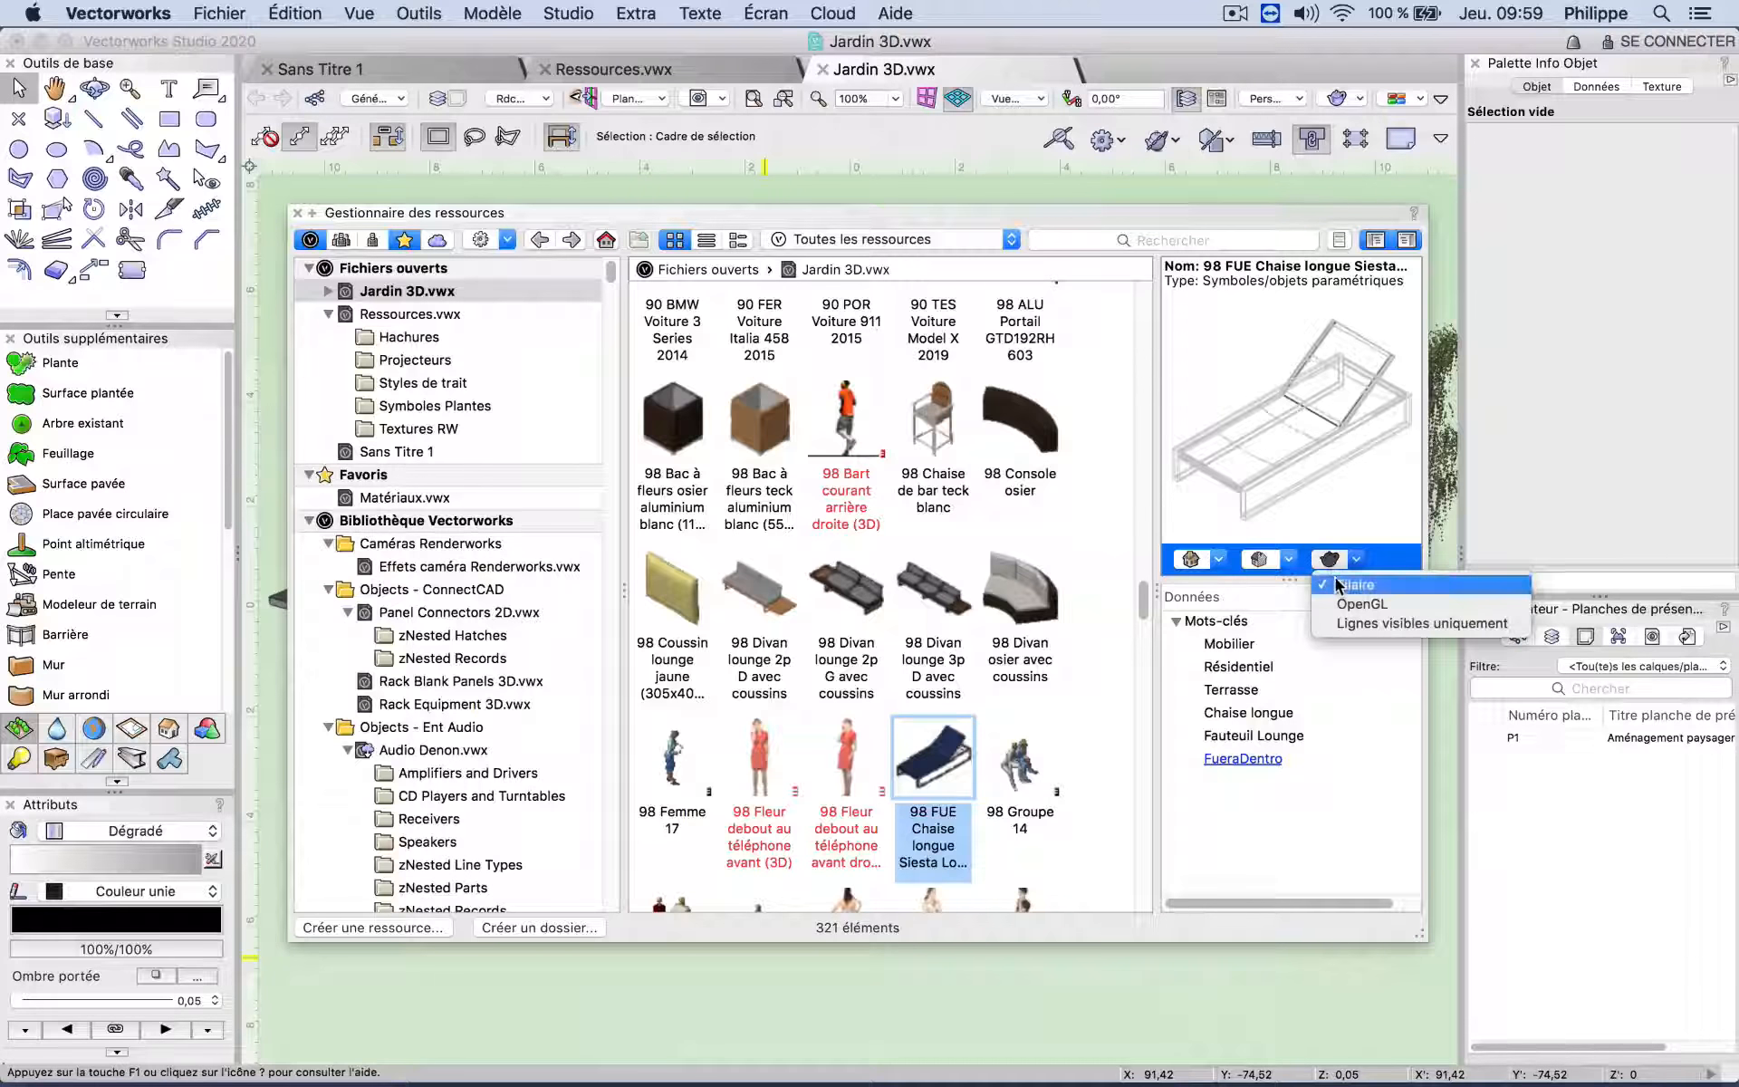
{"action": "left_click", "coordinate": [1332, 565]}
{"action": "left_click", "coordinate": [1331, 561]}
{"action": "left_click", "coordinate": [1356, 606]}
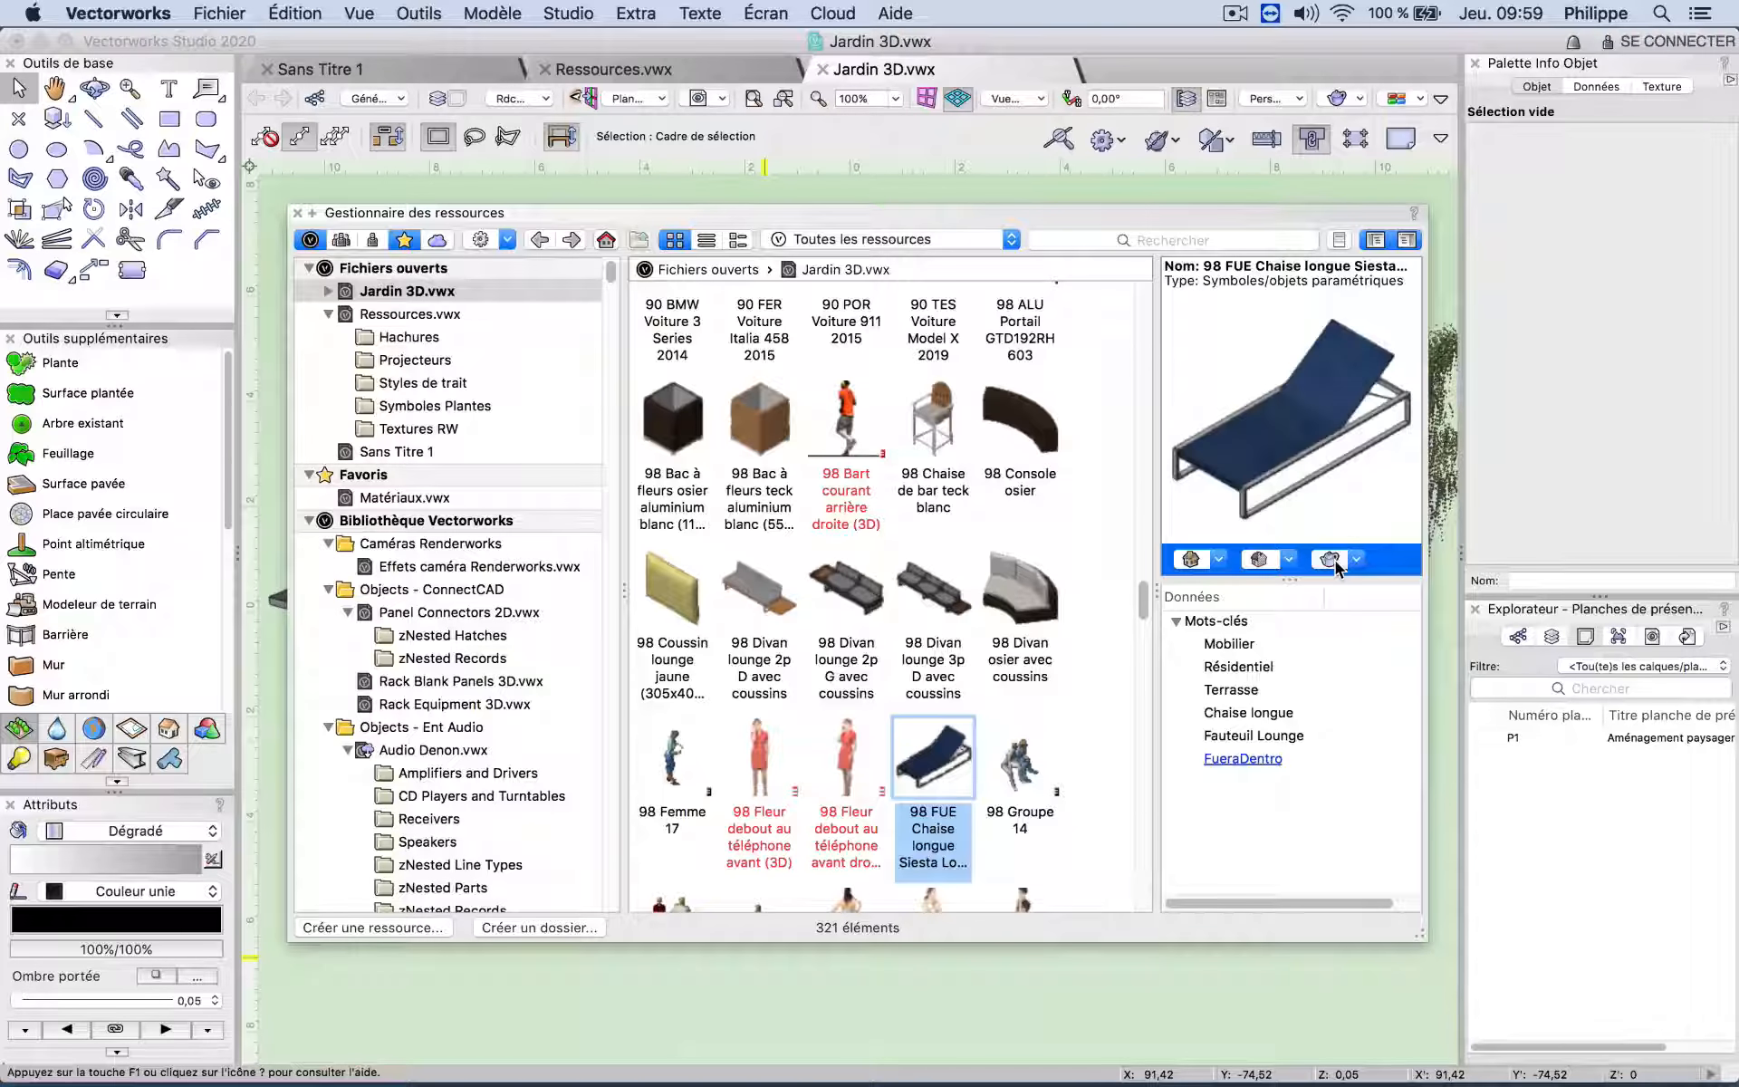
{"action": "left_click", "coordinate": [1335, 562]}
{"action": "left_click", "coordinate": [1363, 625]}
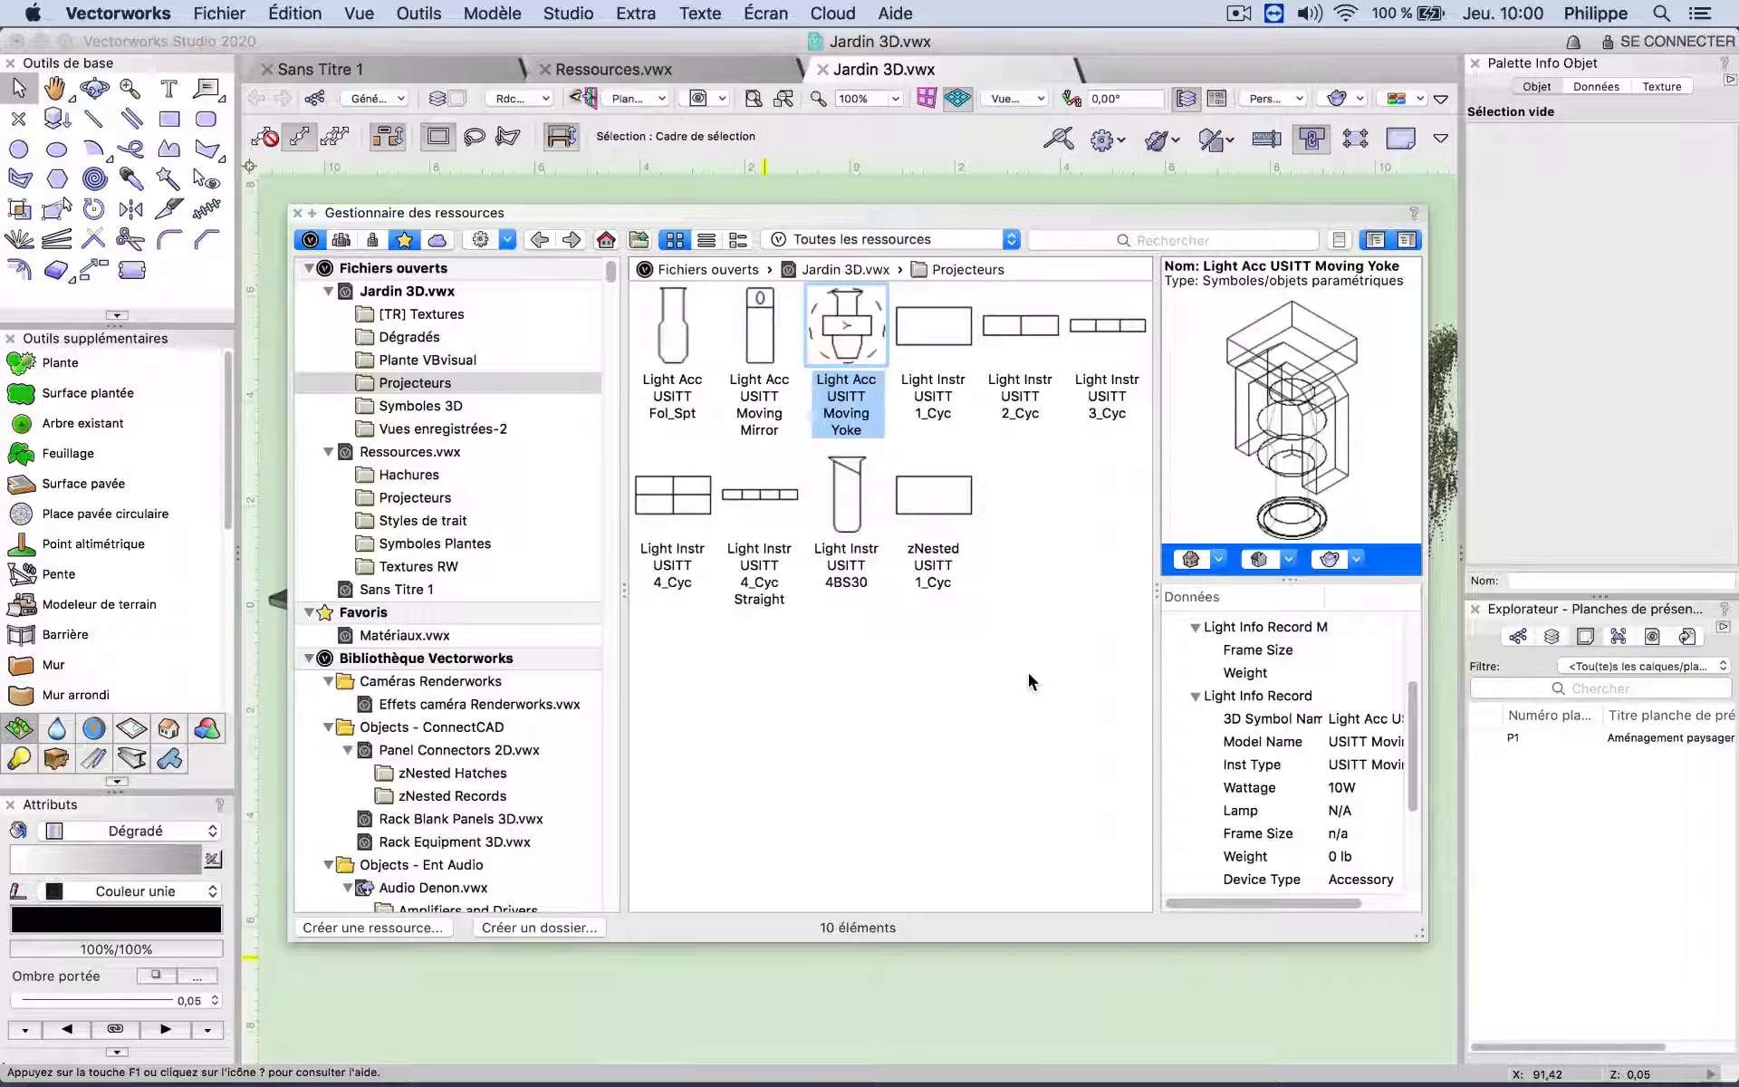
Step: Examine the Light Info Record data of the Light Acc USITT Moving Yoke symbol in the Projecteurs folder
{"action": "left_click", "coordinate": [1278, 743]}
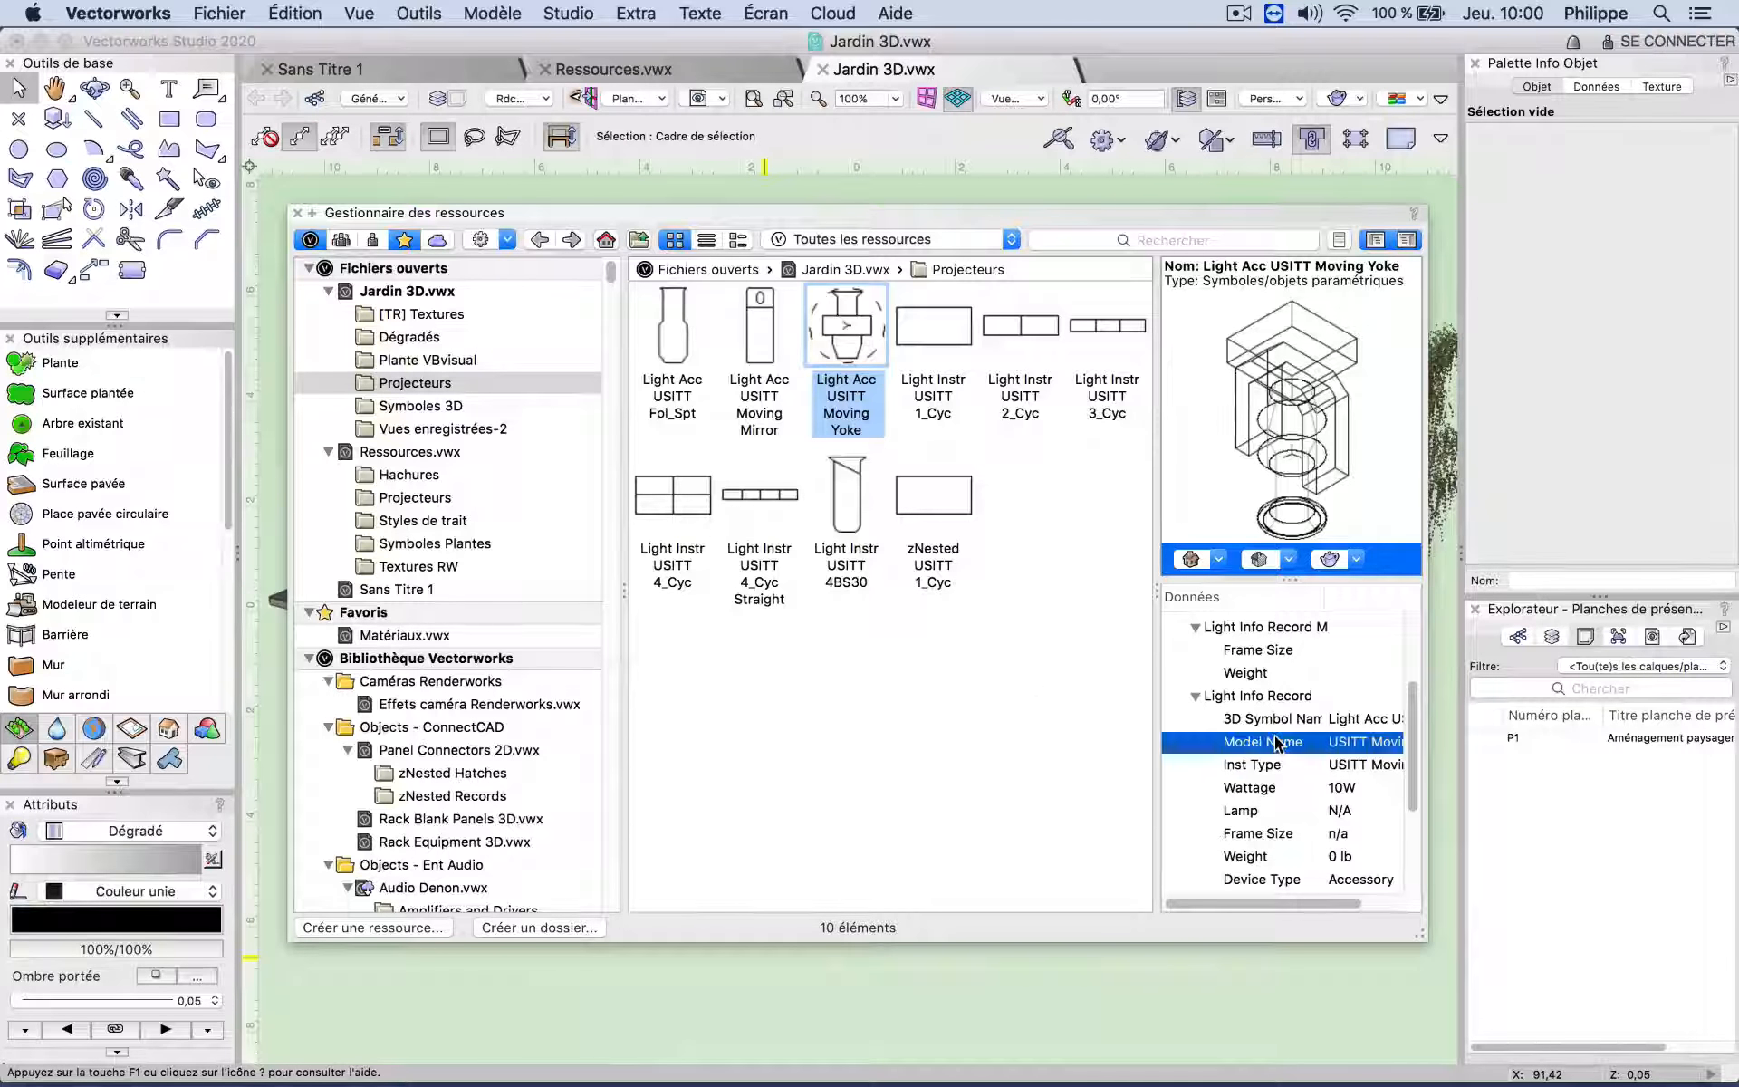
{"action": "left_click_drag", "start_coordinate": [1415, 732], "coordinate": [1420, 800]}
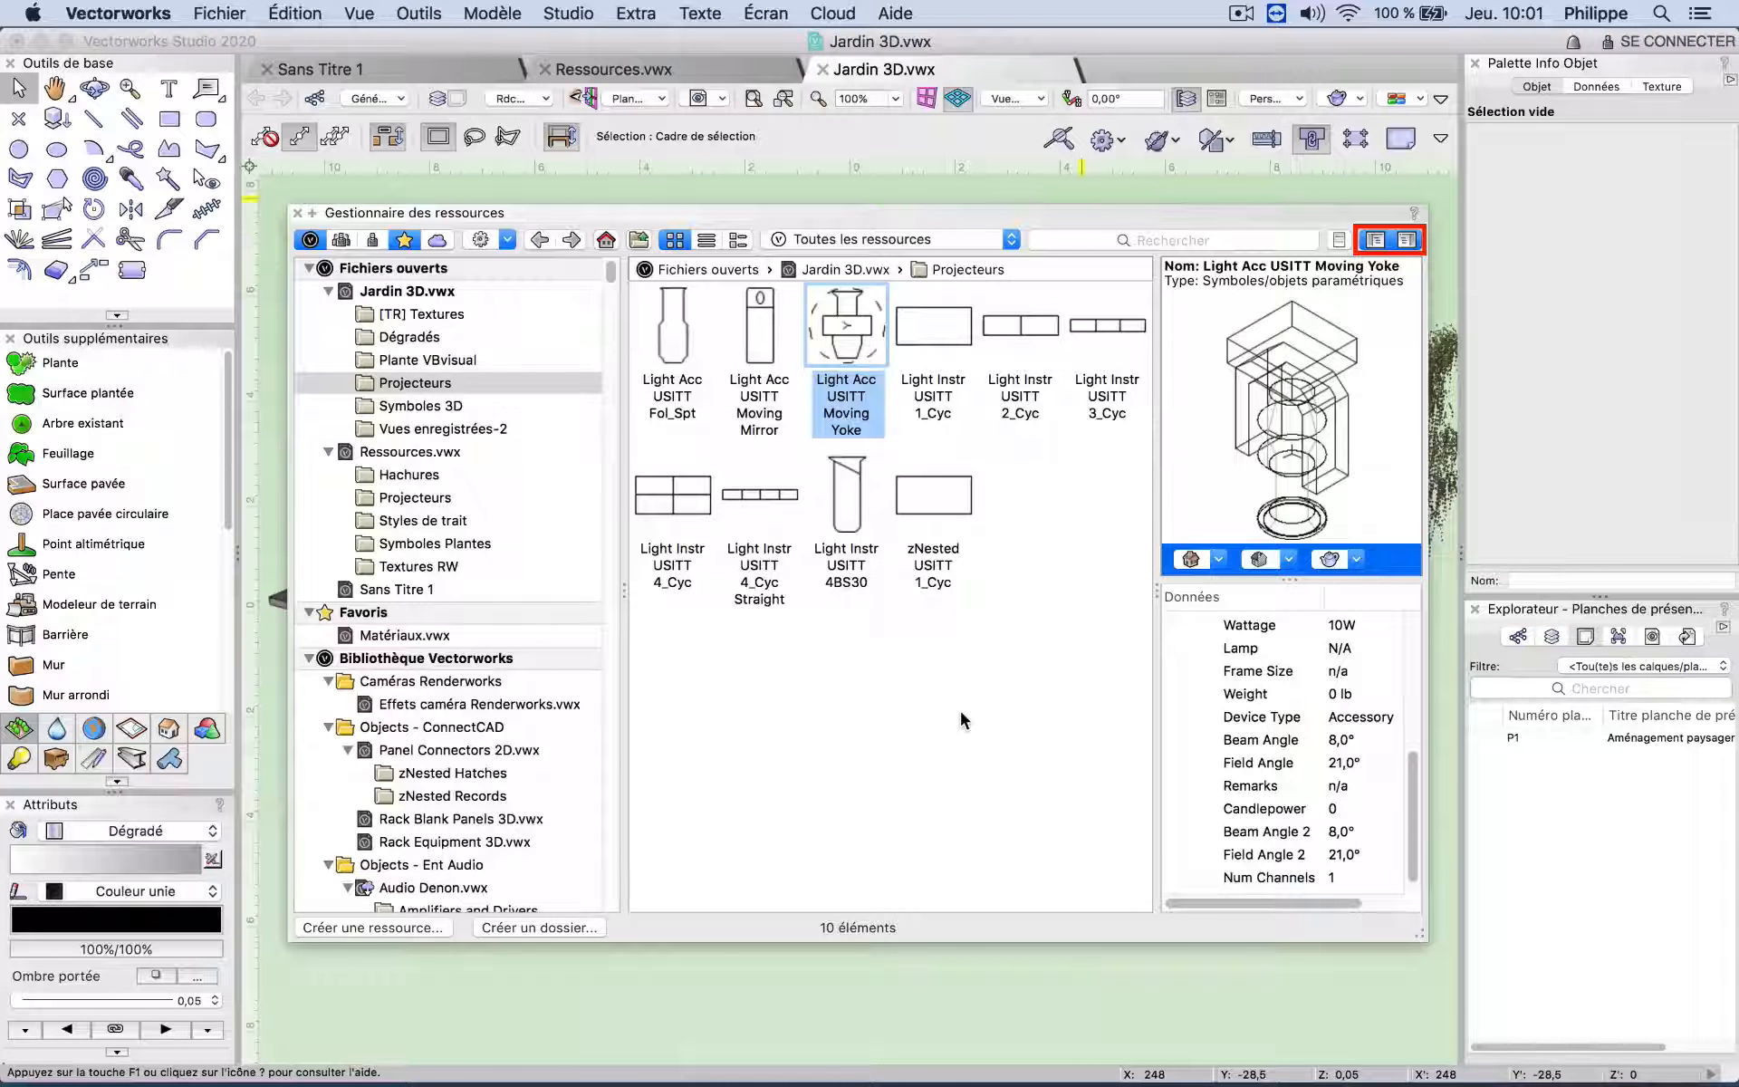
Step: Hide and restore the navigation and preview panes, and switch the resource manager to the stacked pane layout and back
{"action": "left_click", "coordinate": [1377, 243]}
{"action": "left_click", "coordinate": [1376, 243]}
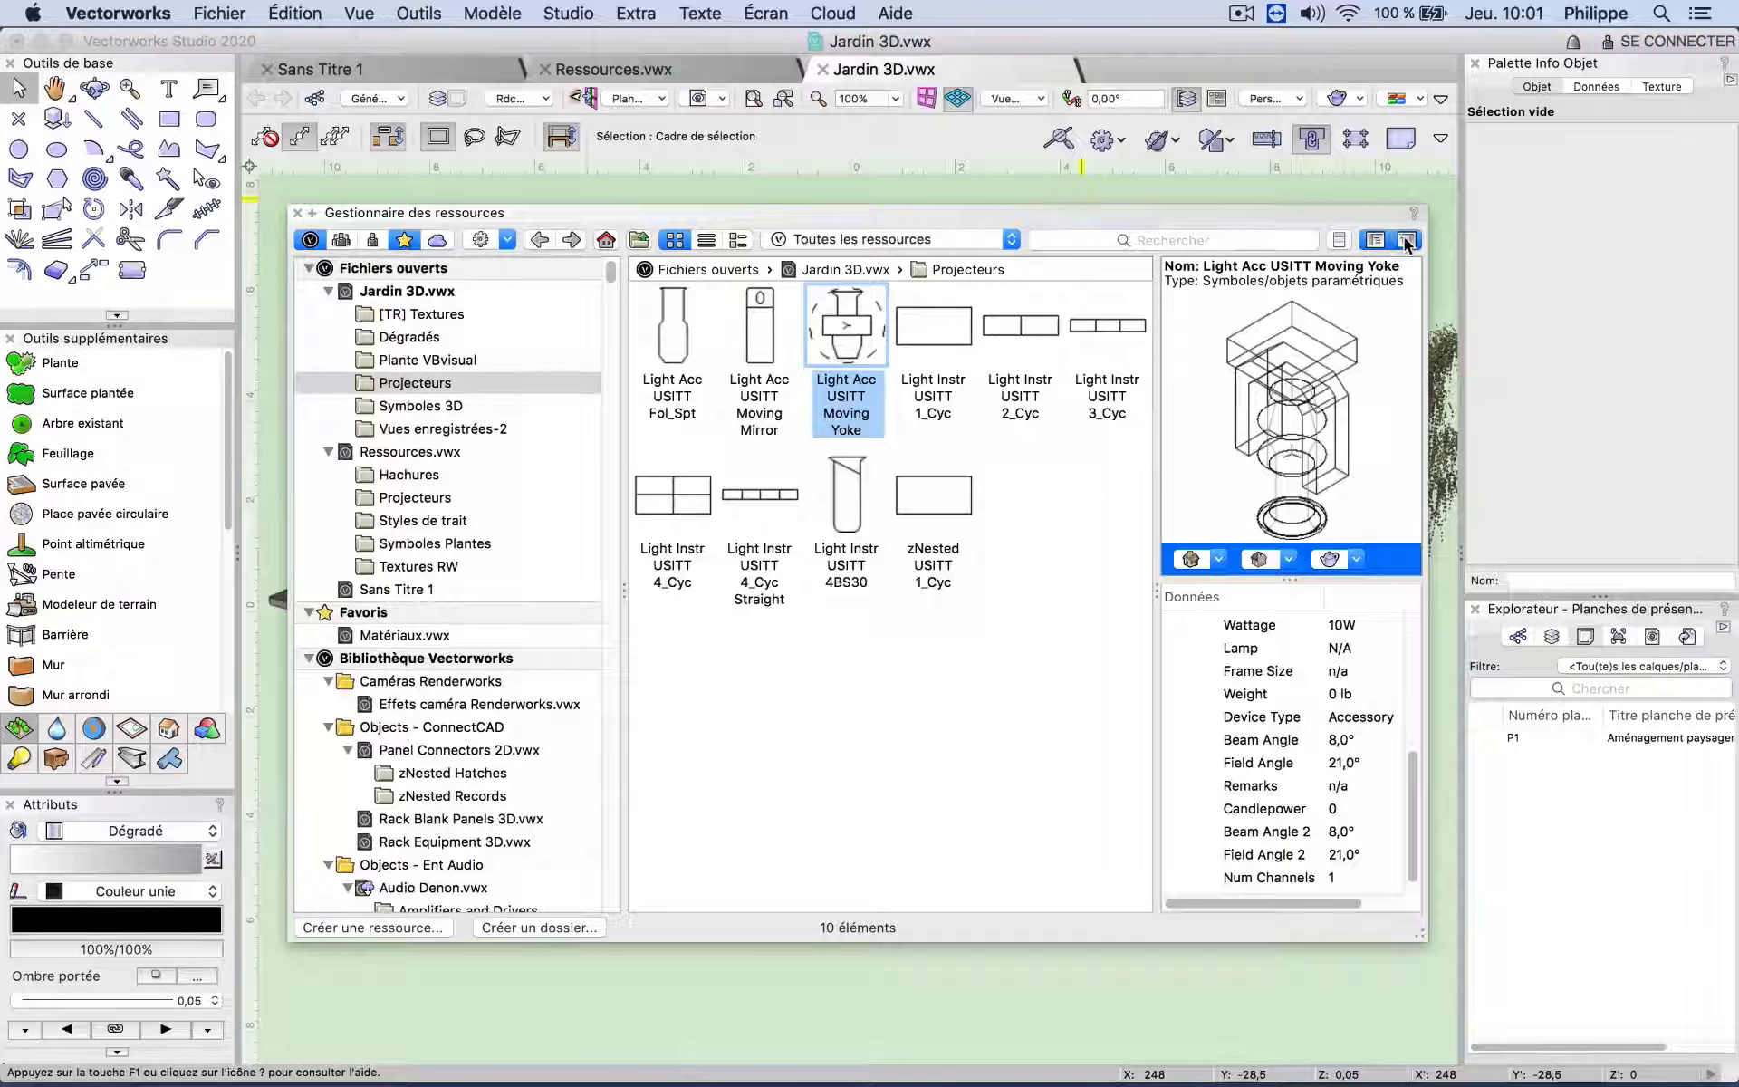
{"action": "left_click", "coordinate": [1407, 240]}
{"action": "left_click", "coordinate": [1406, 240]}
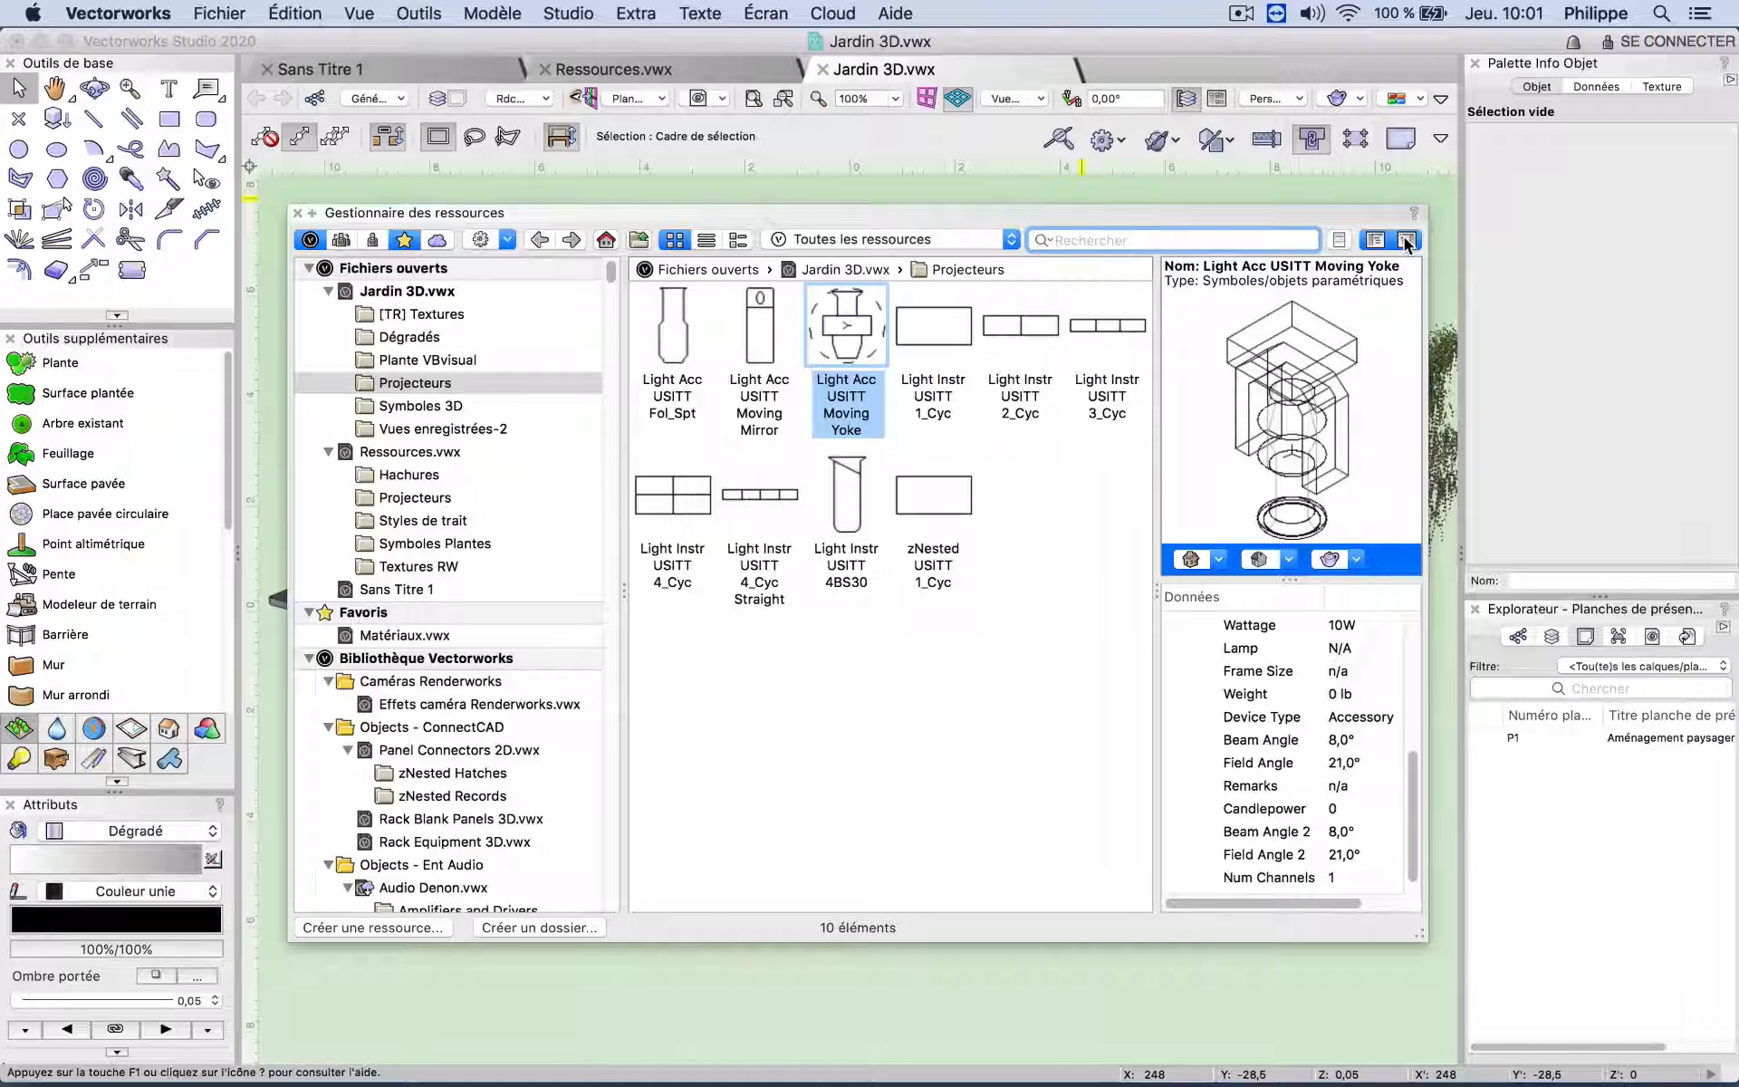
{"action": "left_click", "coordinate": [1338, 240]}
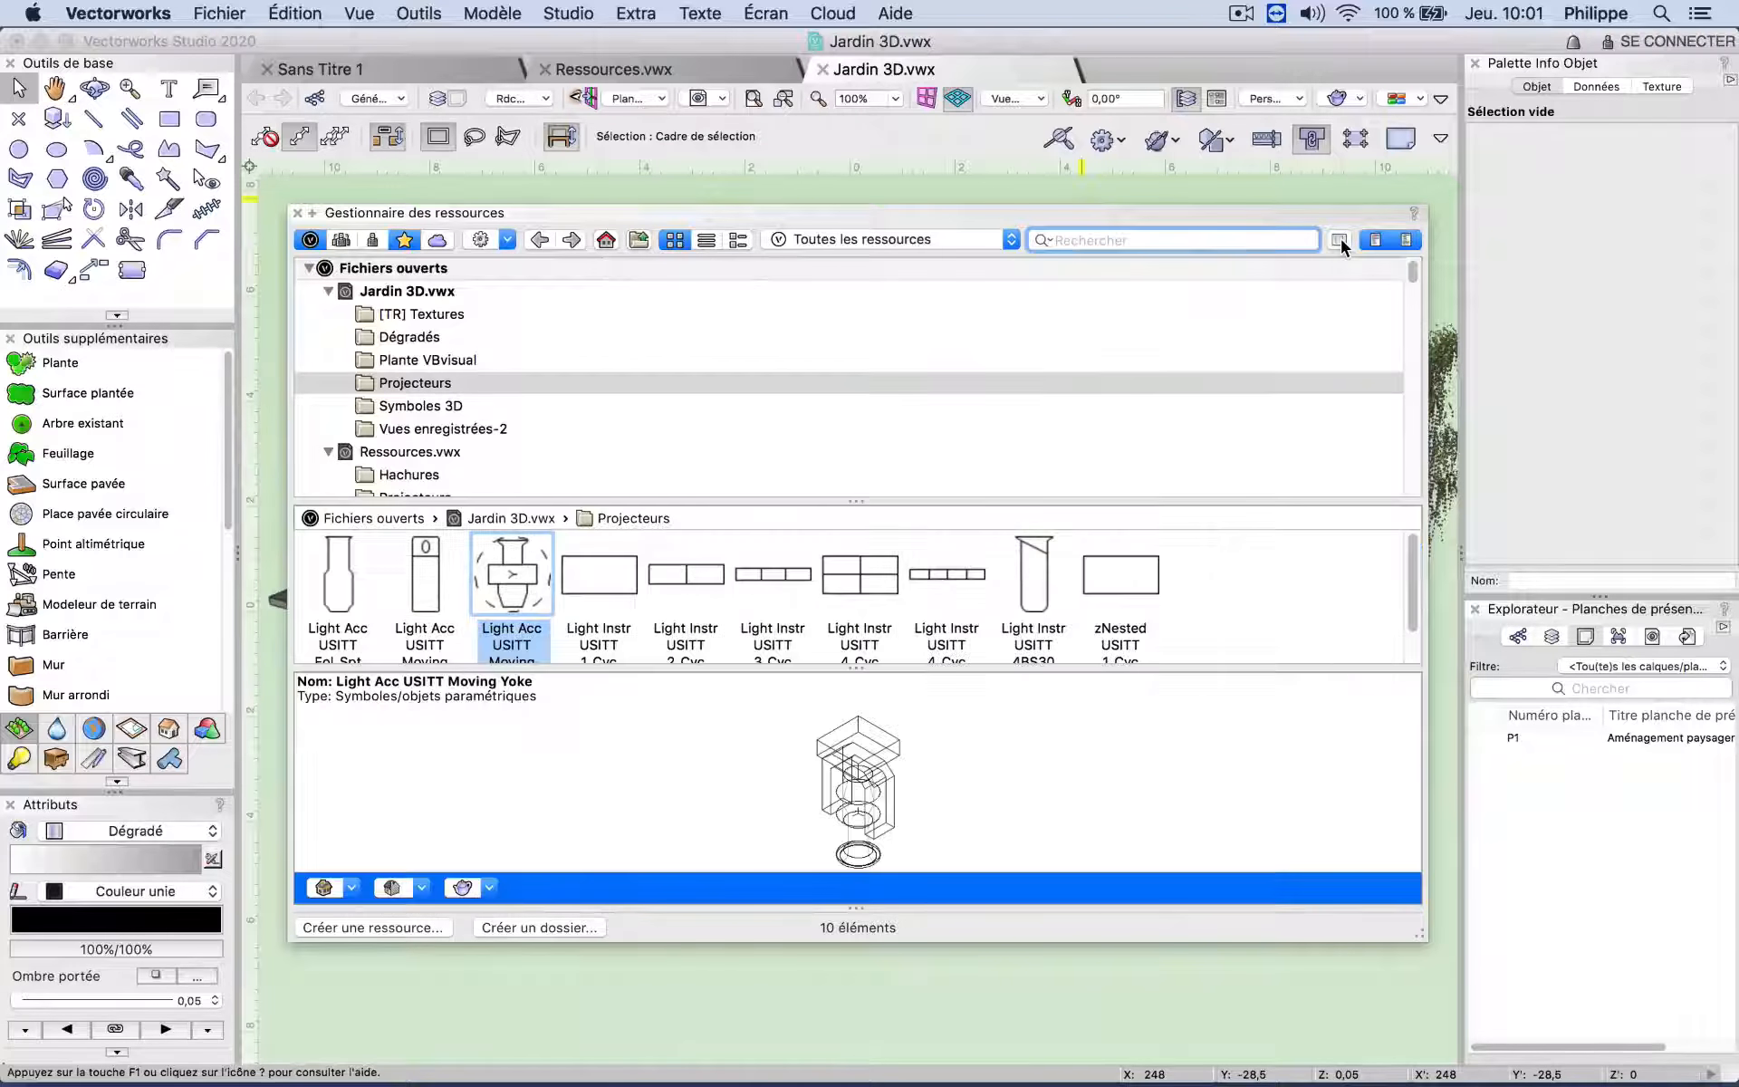
{"action": "left_click", "coordinate": [1340, 239]}
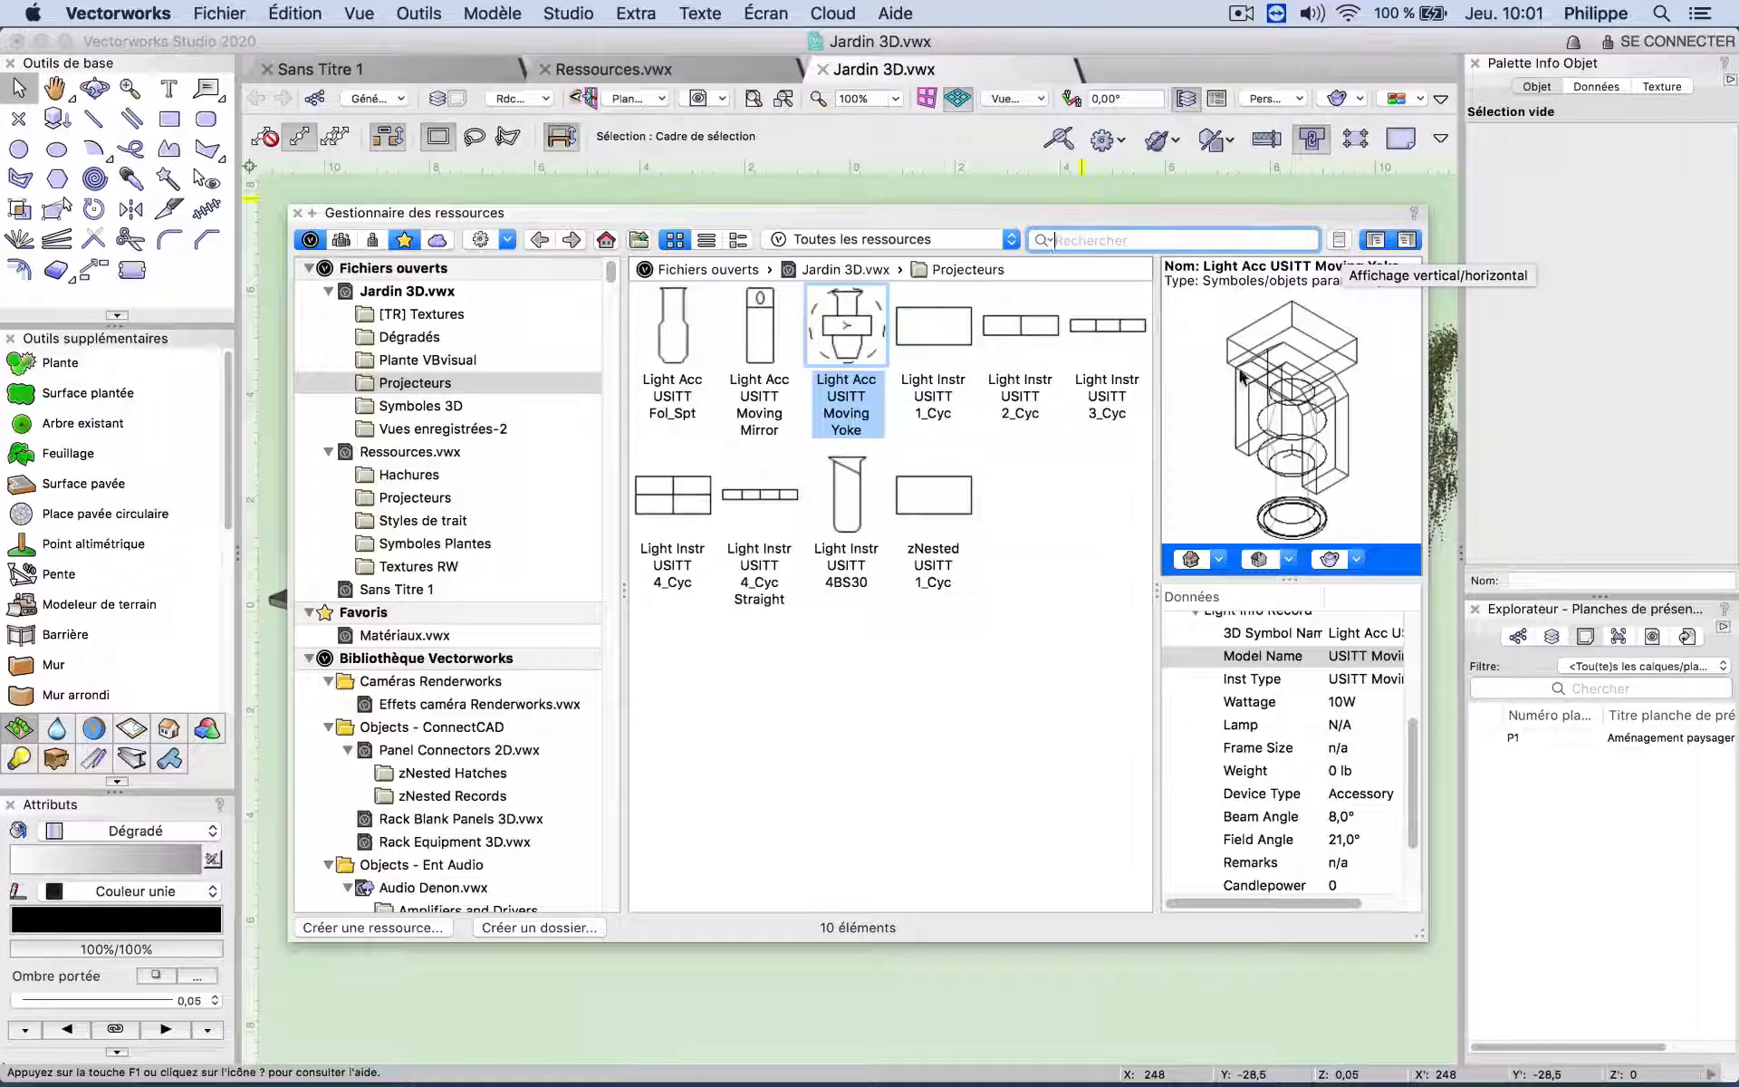
Step: Shrink the resource manager to a compact window and review its collapsed options before closing it
{"action": "left_click_drag", "start_coordinate": [1418, 936], "coordinate": [513, 649]}
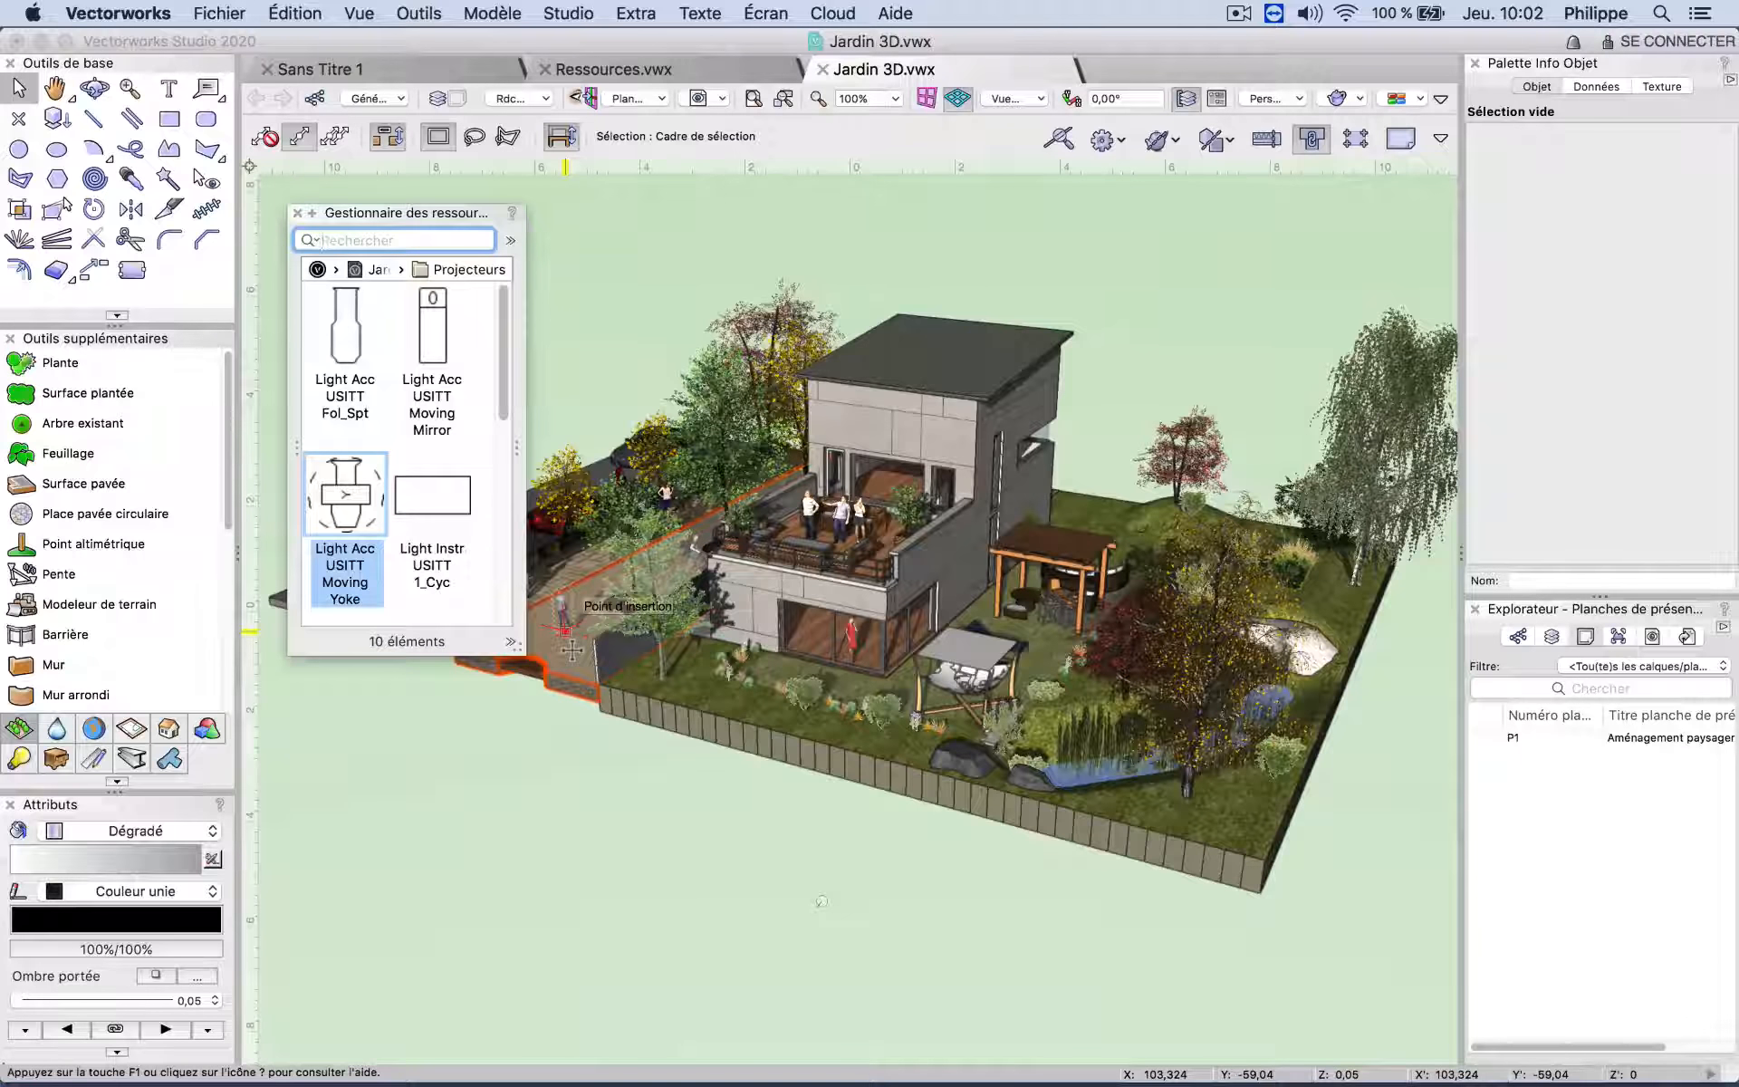
{"action": "left_click", "coordinate": [510, 242]}
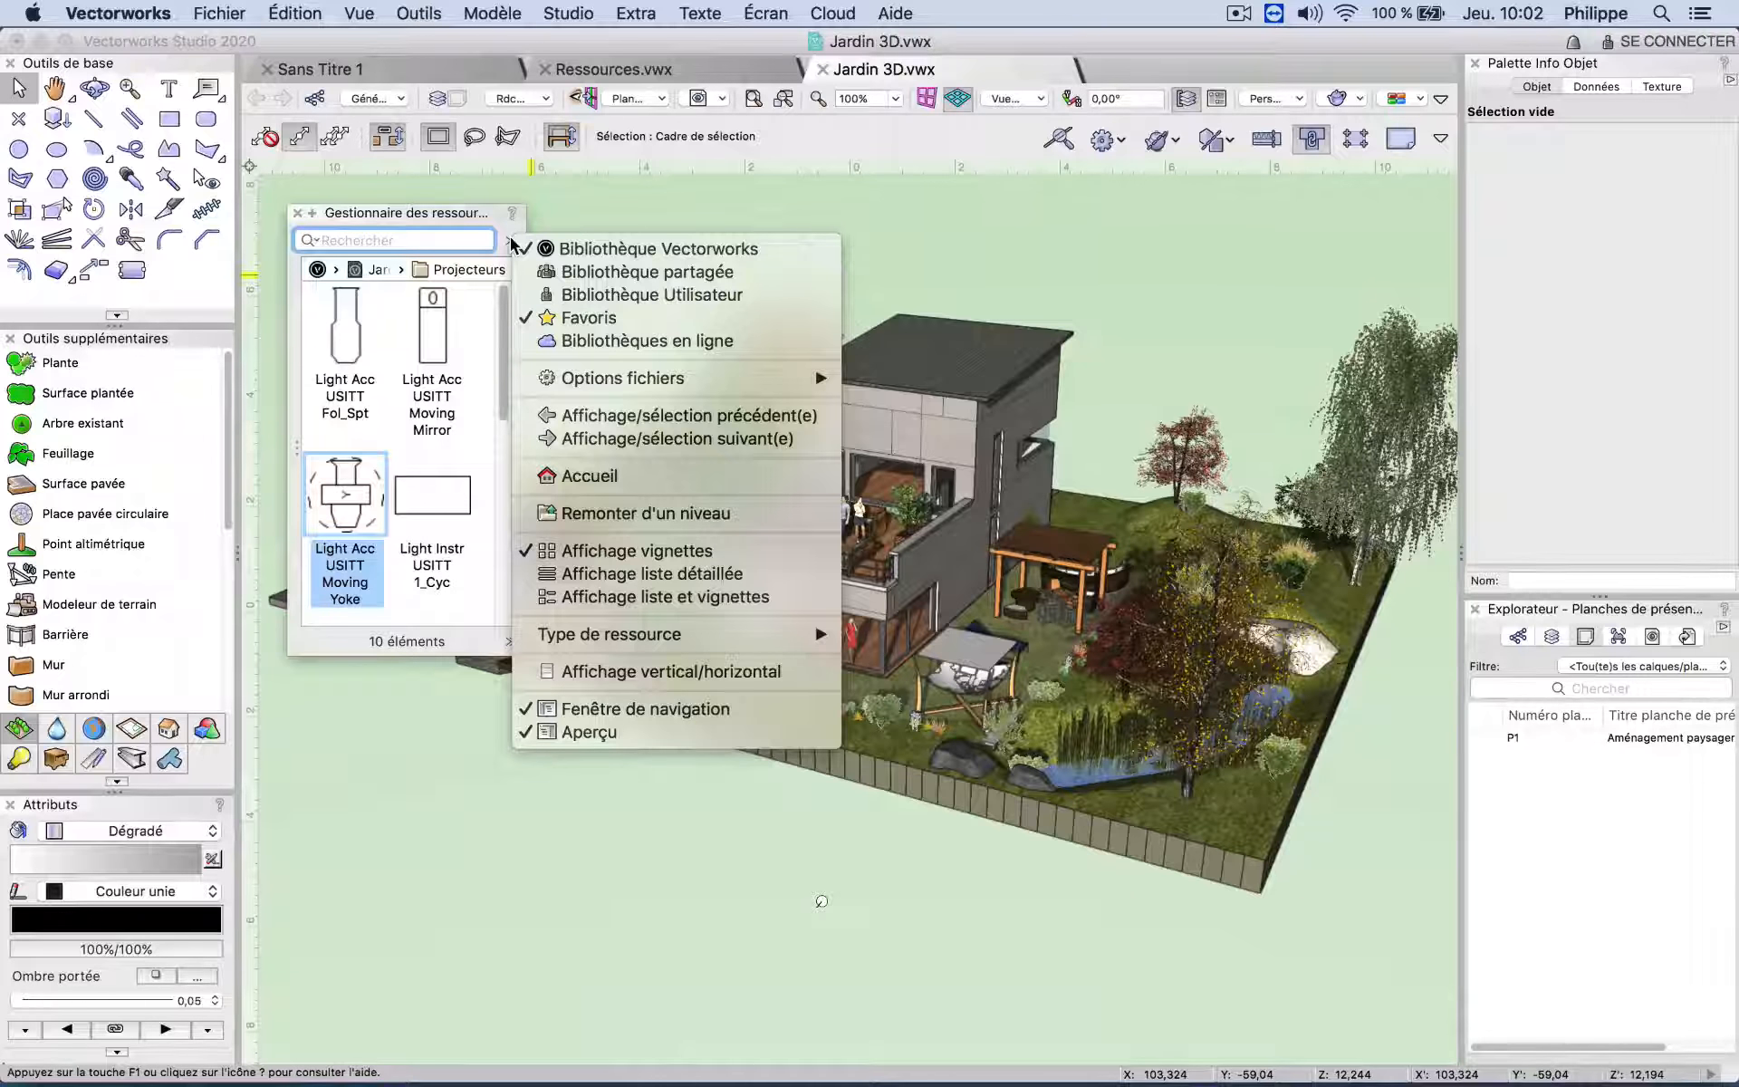
{"action": "left_click", "coordinate": [509, 242]}
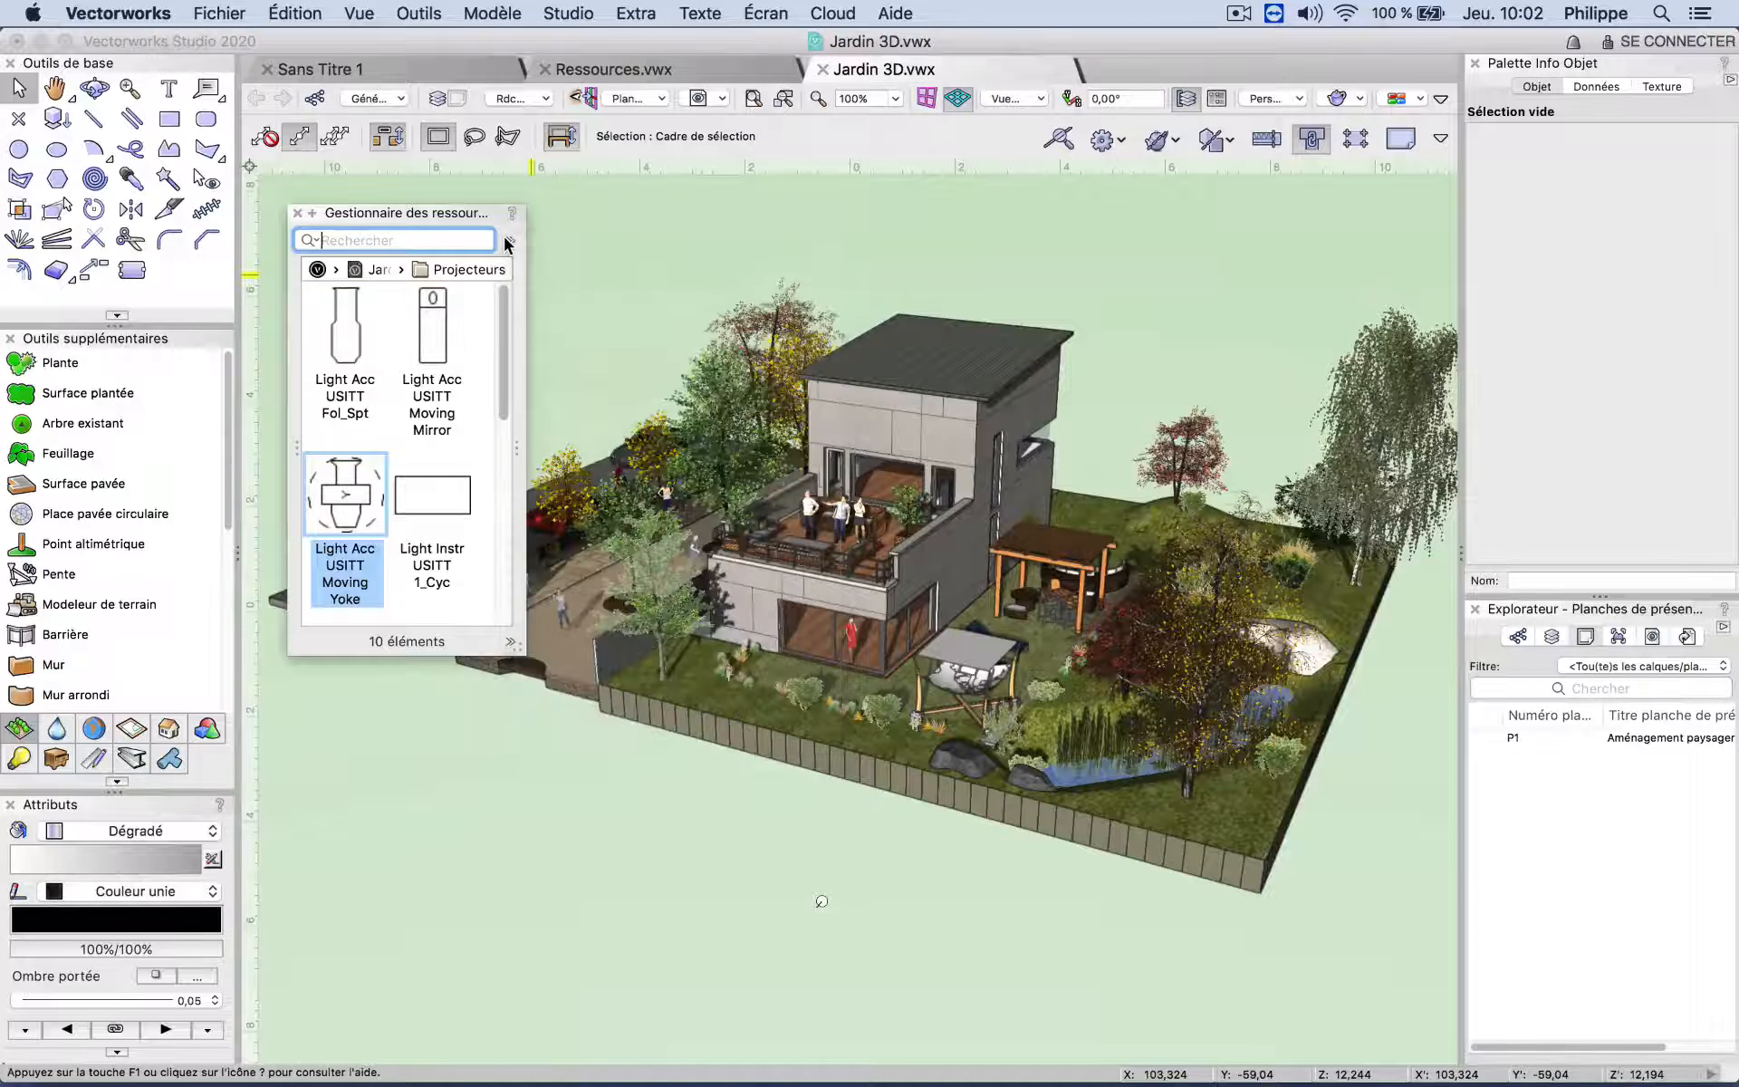
{"action": "key", "text": "super+r"}
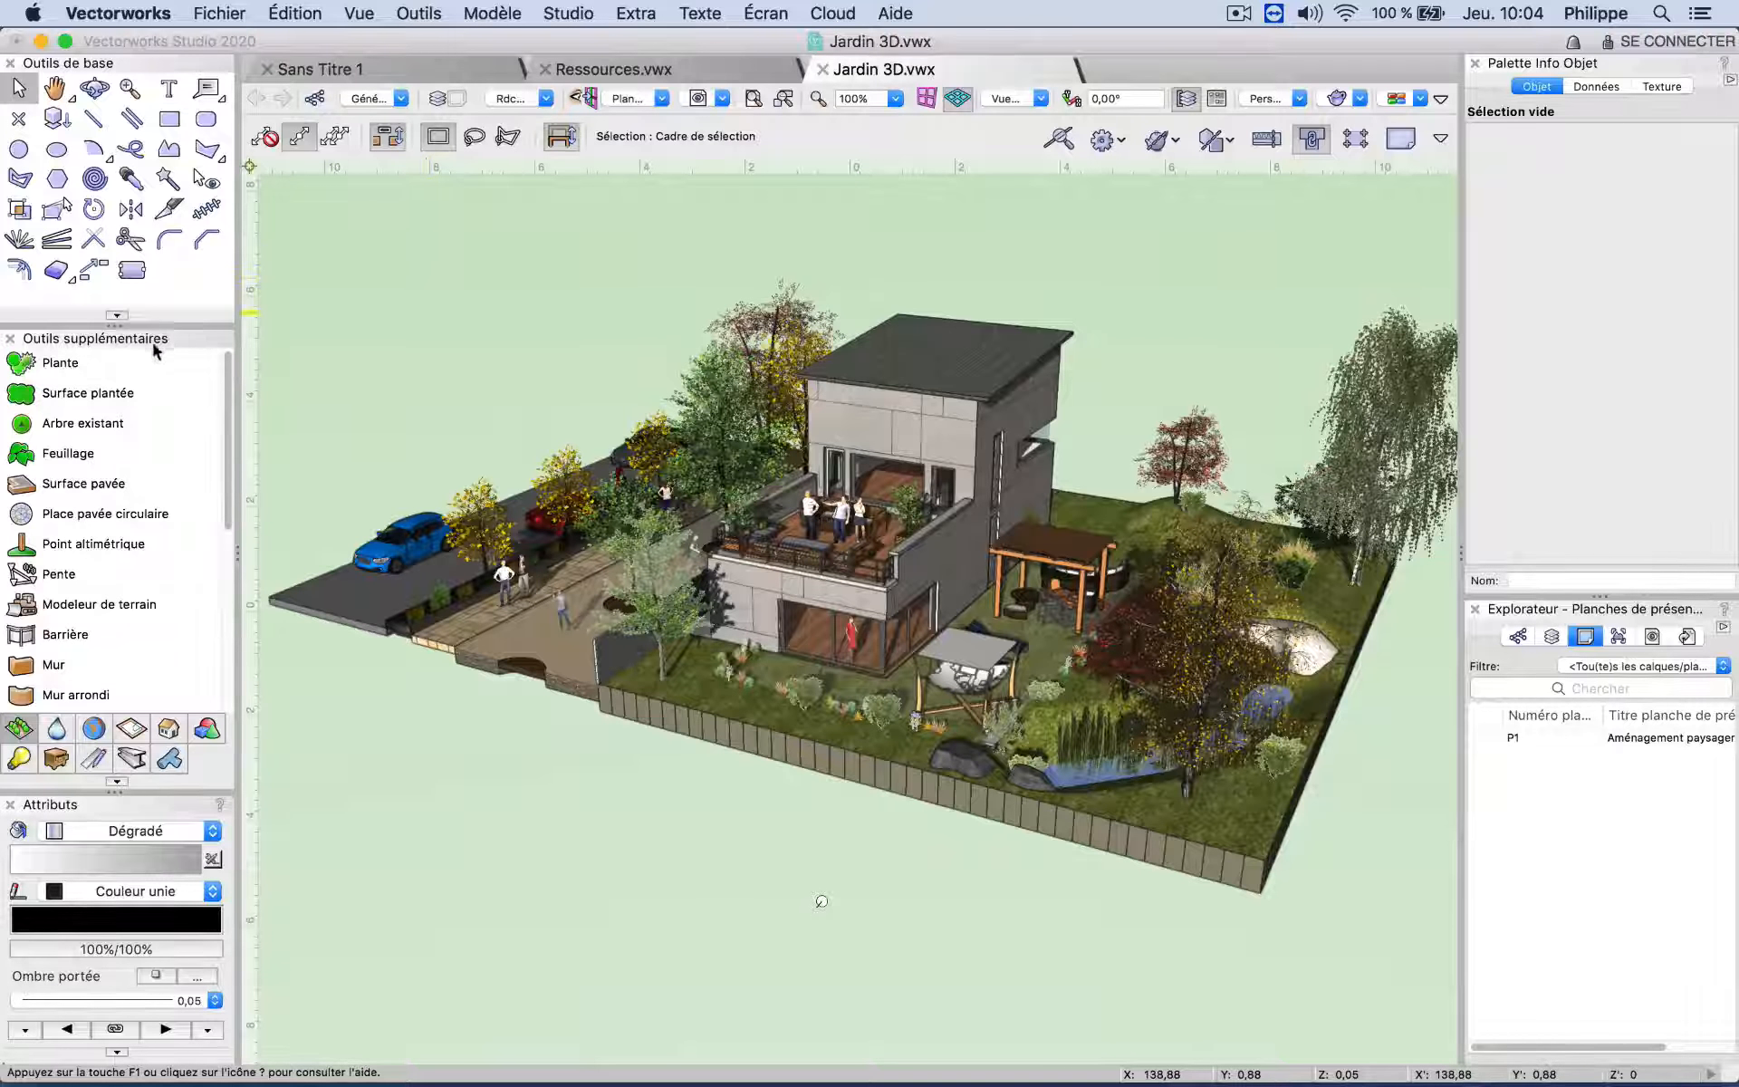
Step: Open the plant style selector of the Plante tool and the wall style selector of the Mur tool
{"action": "left_click", "coordinate": [60, 363]}
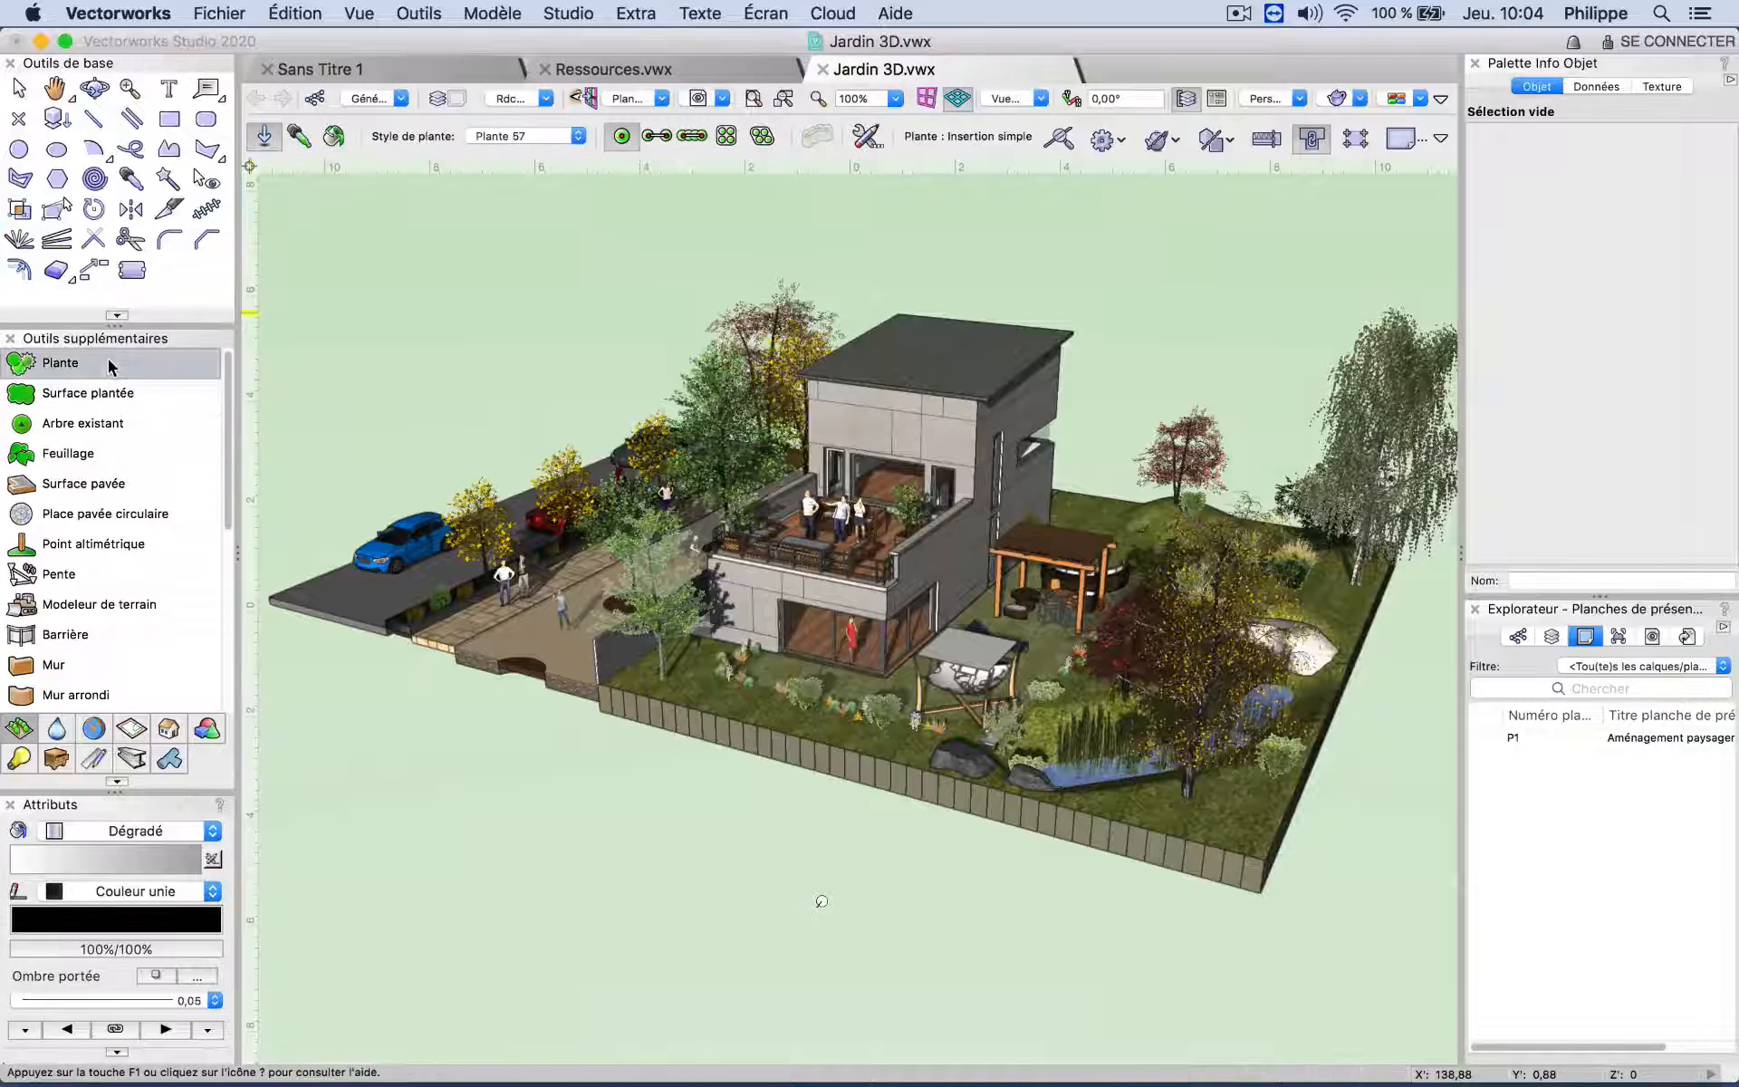
{"action": "left_click", "coordinate": [503, 137]}
{"action": "left_click", "coordinate": [506, 137]}
{"action": "left_click", "coordinate": [168, 730]}
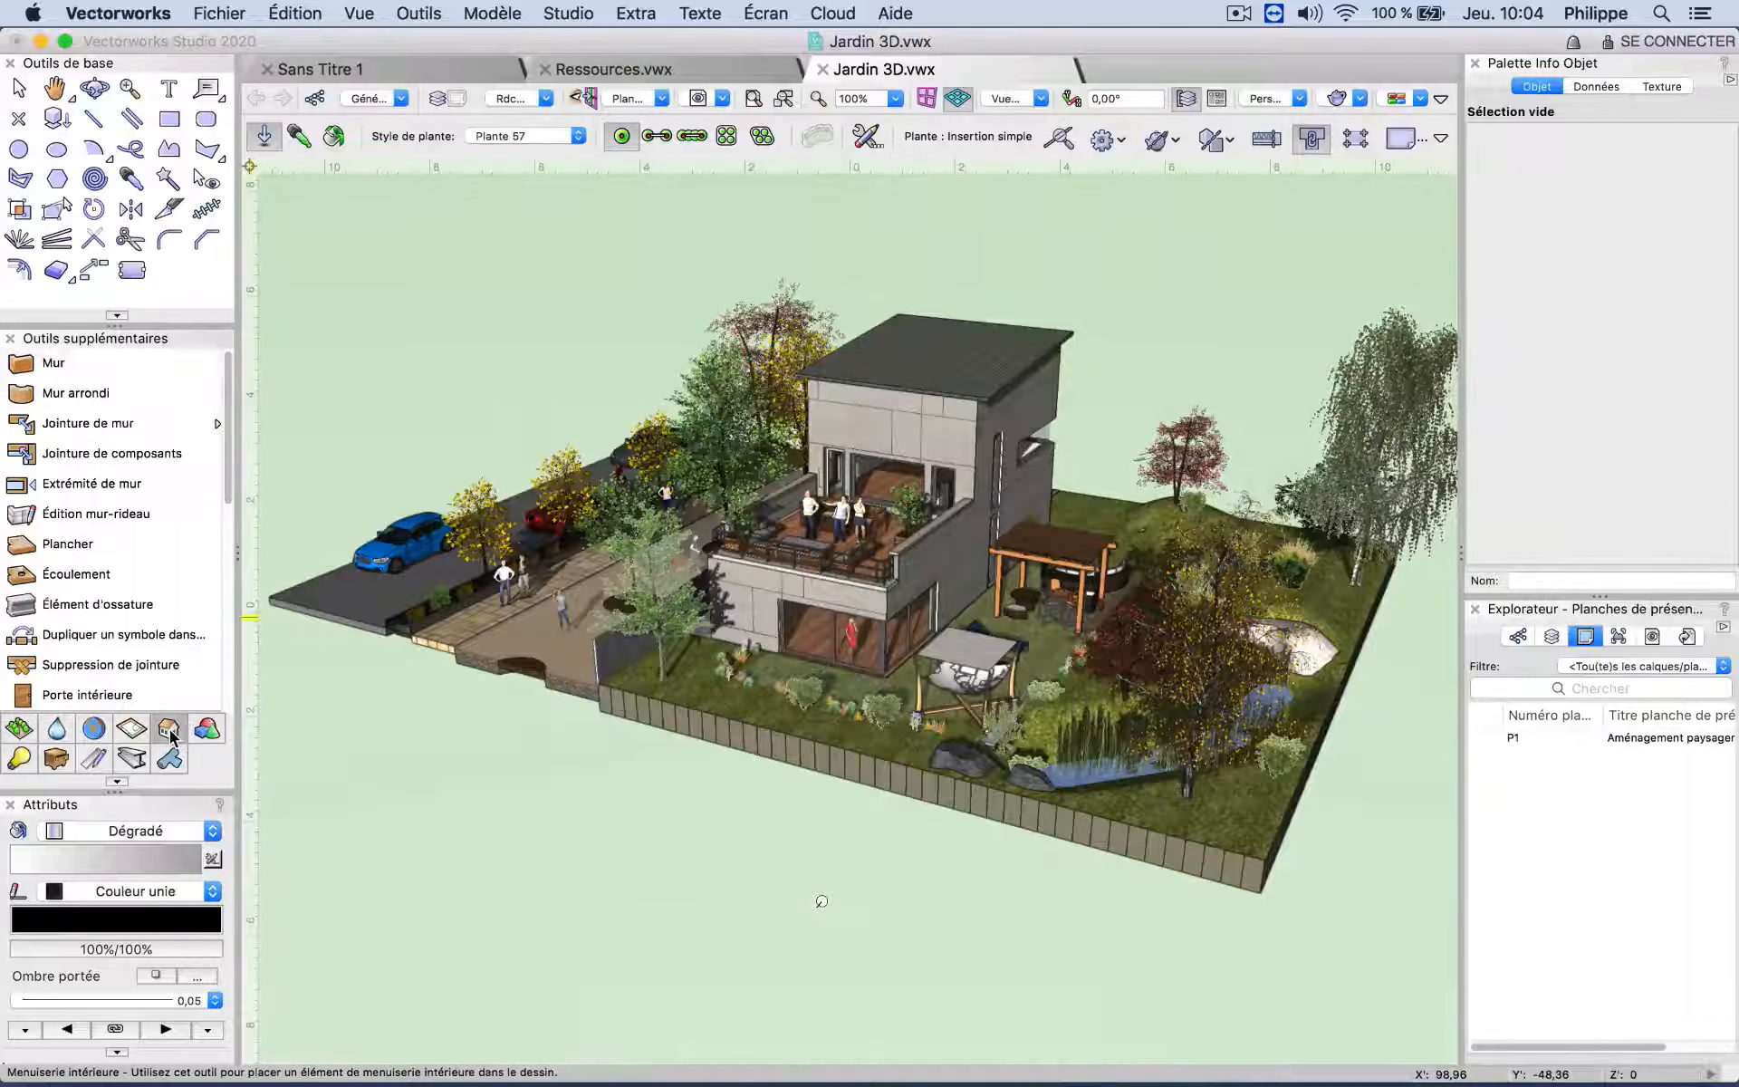
{"action": "left_click", "coordinate": [54, 363]}
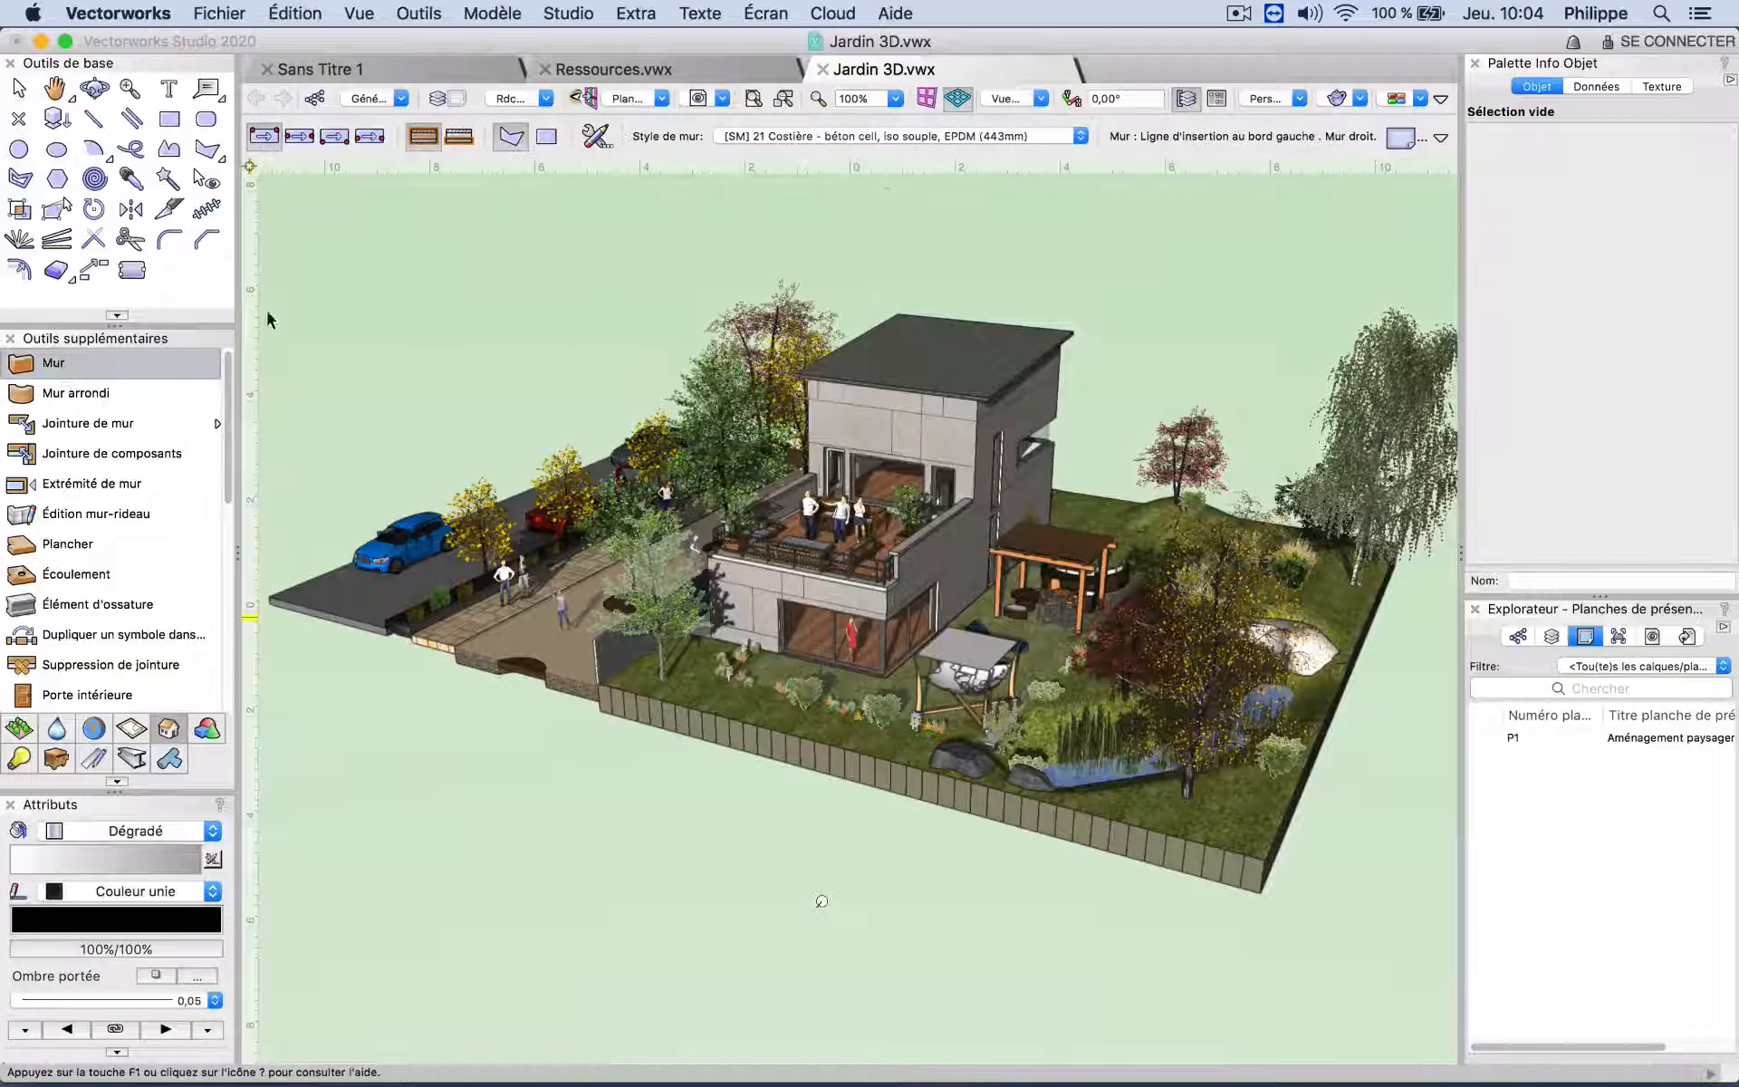
{"action": "left_click", "coordinate": [821, 137]}
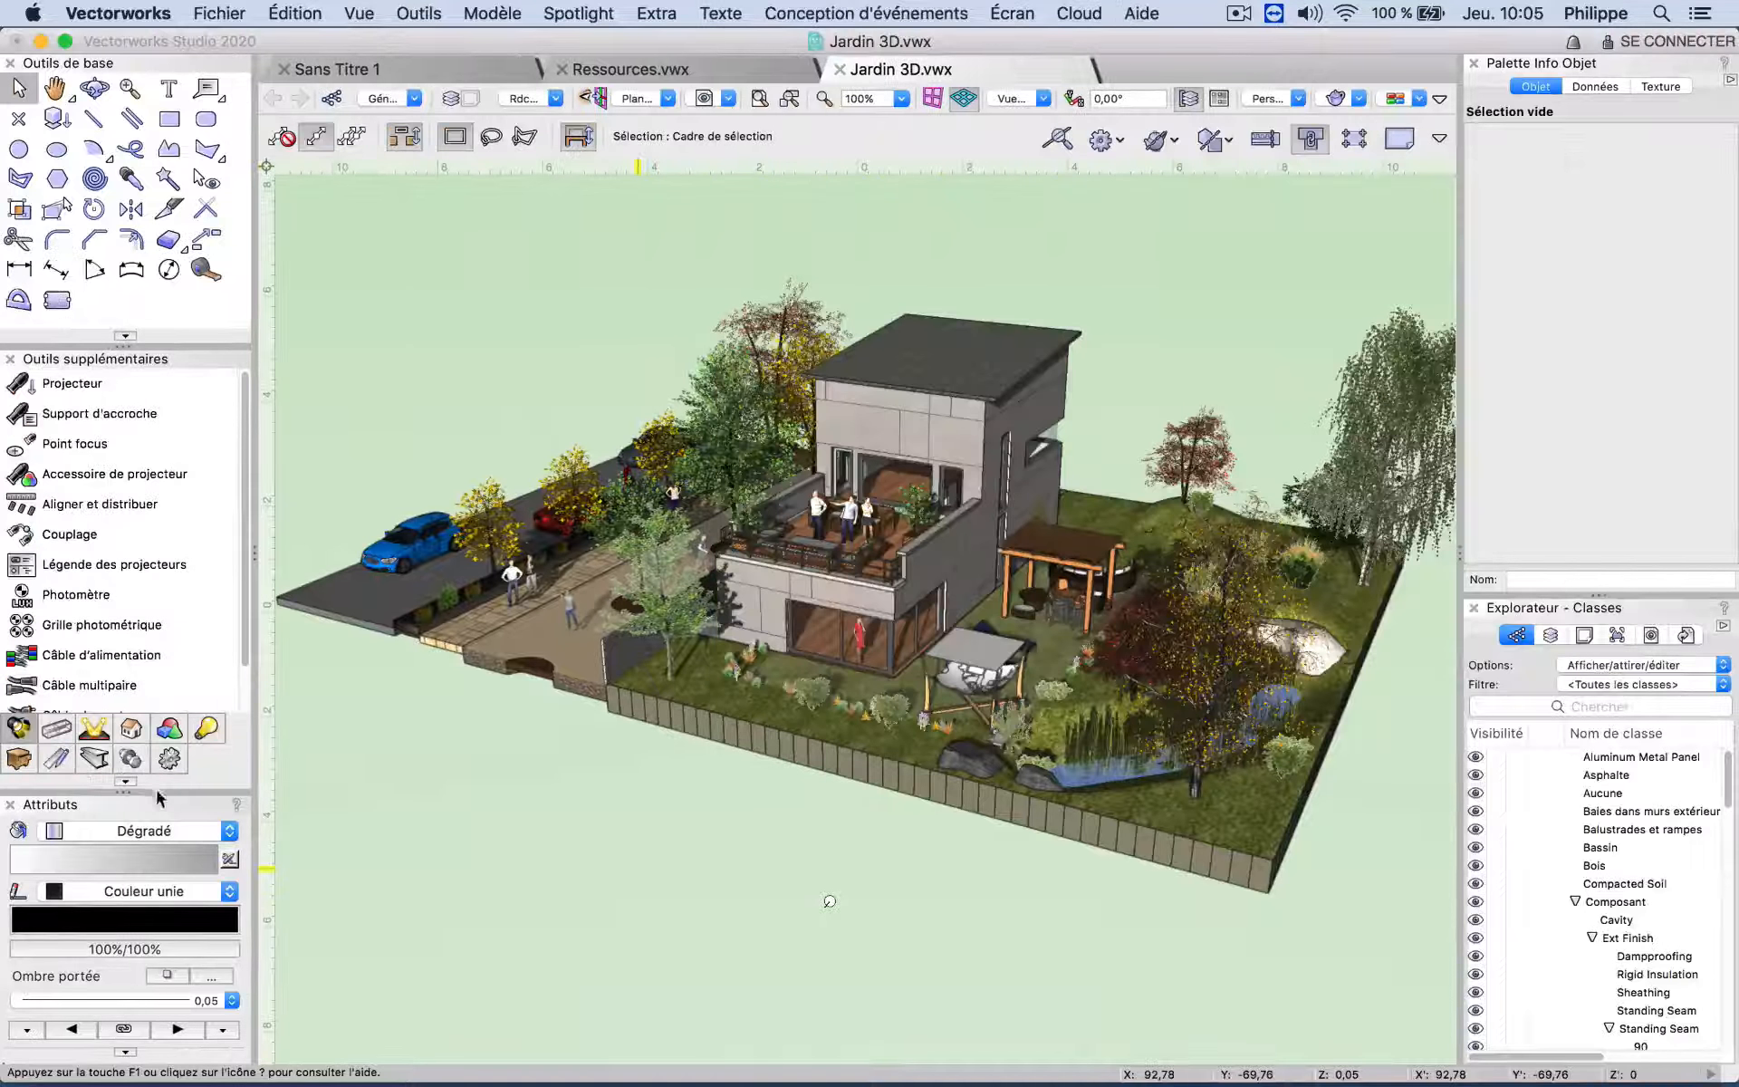
Step: Activate the Projecteur tool and open its resource selector
{"action": "left_click", "coordinate": [90, 386]}
{"action": "left_click", "coordinate": [460, 137]}
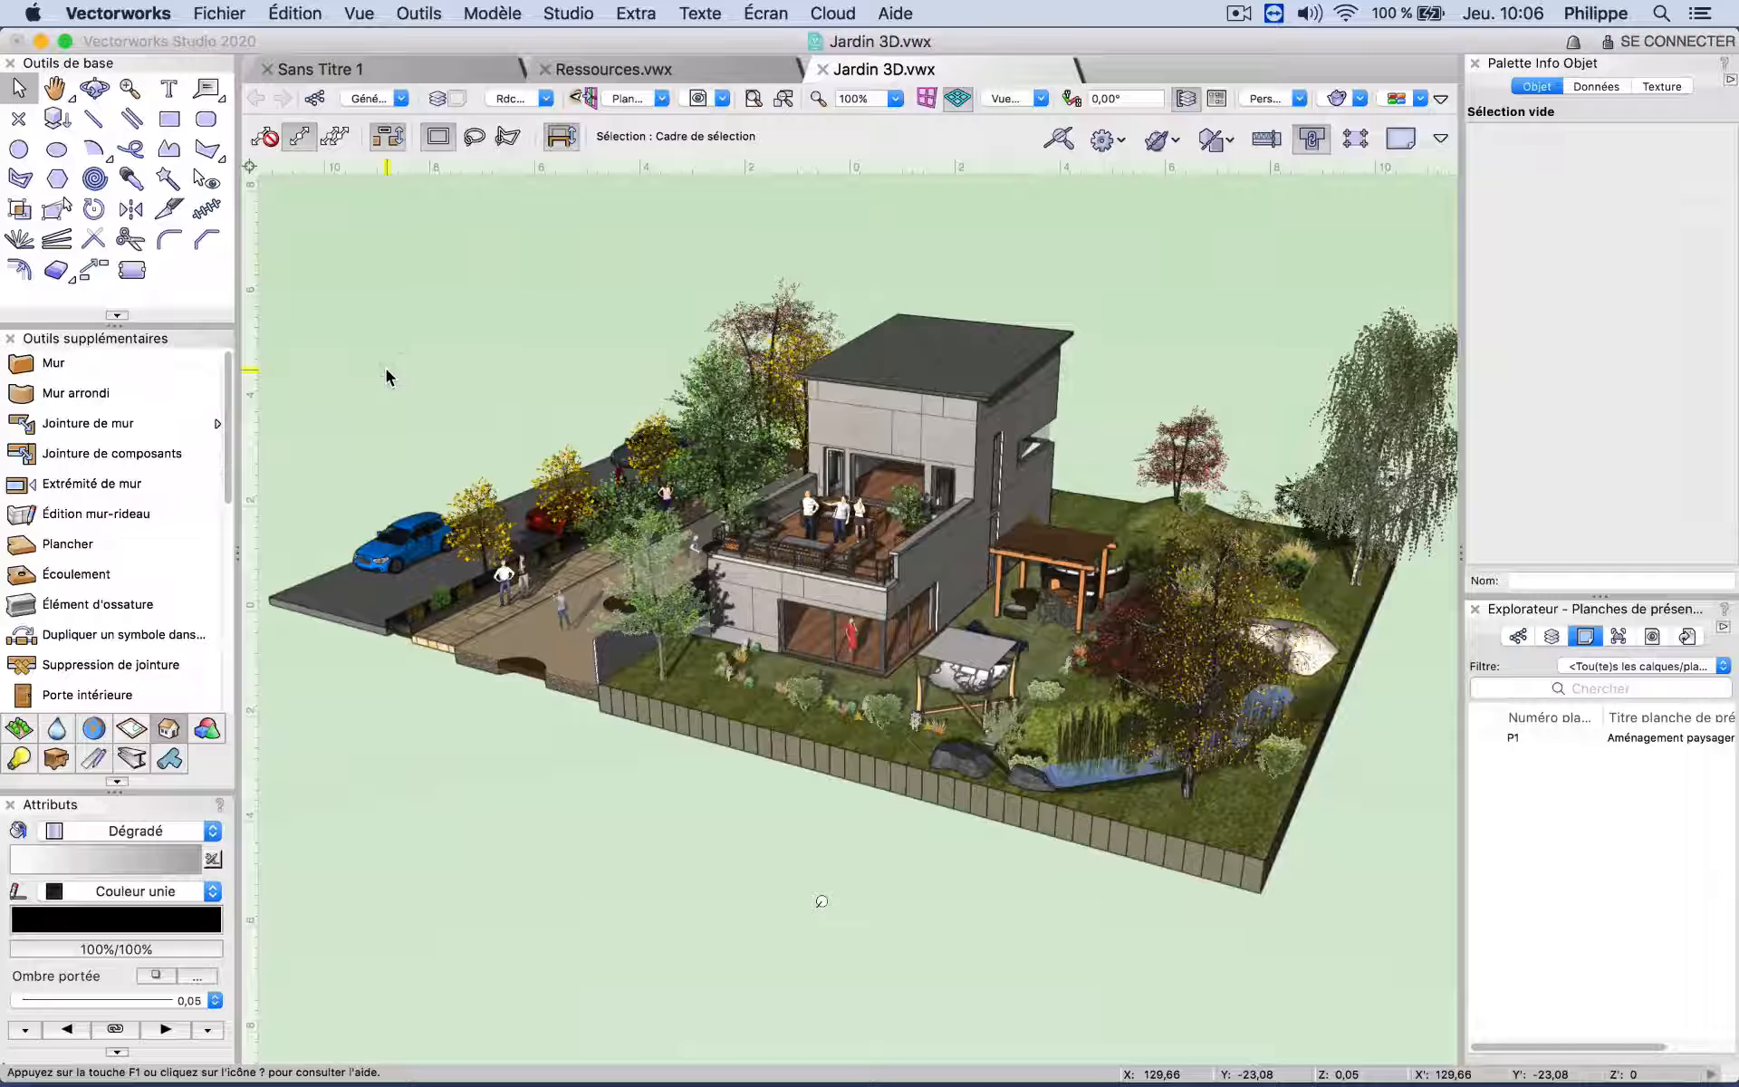
Step: Open the node definition selector of the Marionette tool and the gradient selector of the fill attribute
{"action": "left_click", "coordinate": [132, 270]}
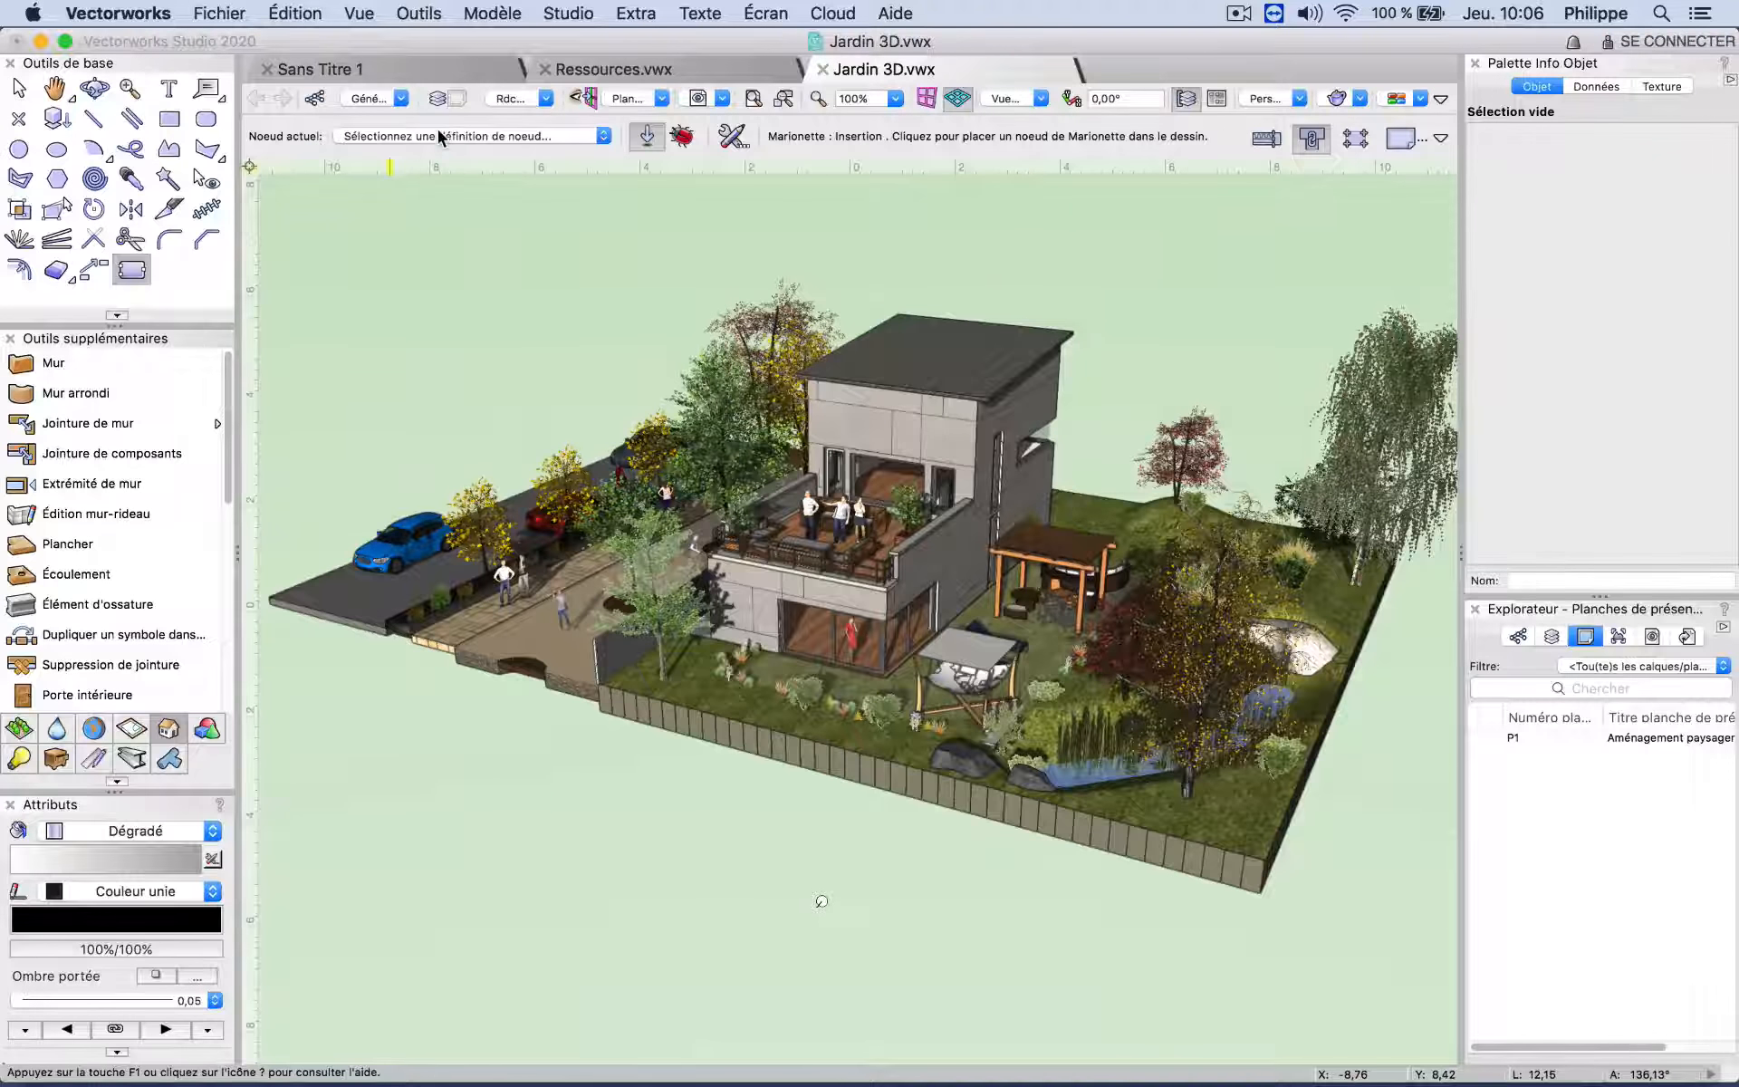
{"action": "left_click", "coordinate": [438, 135]}
{"action": "left_click", "coordinate": [438, 136]}
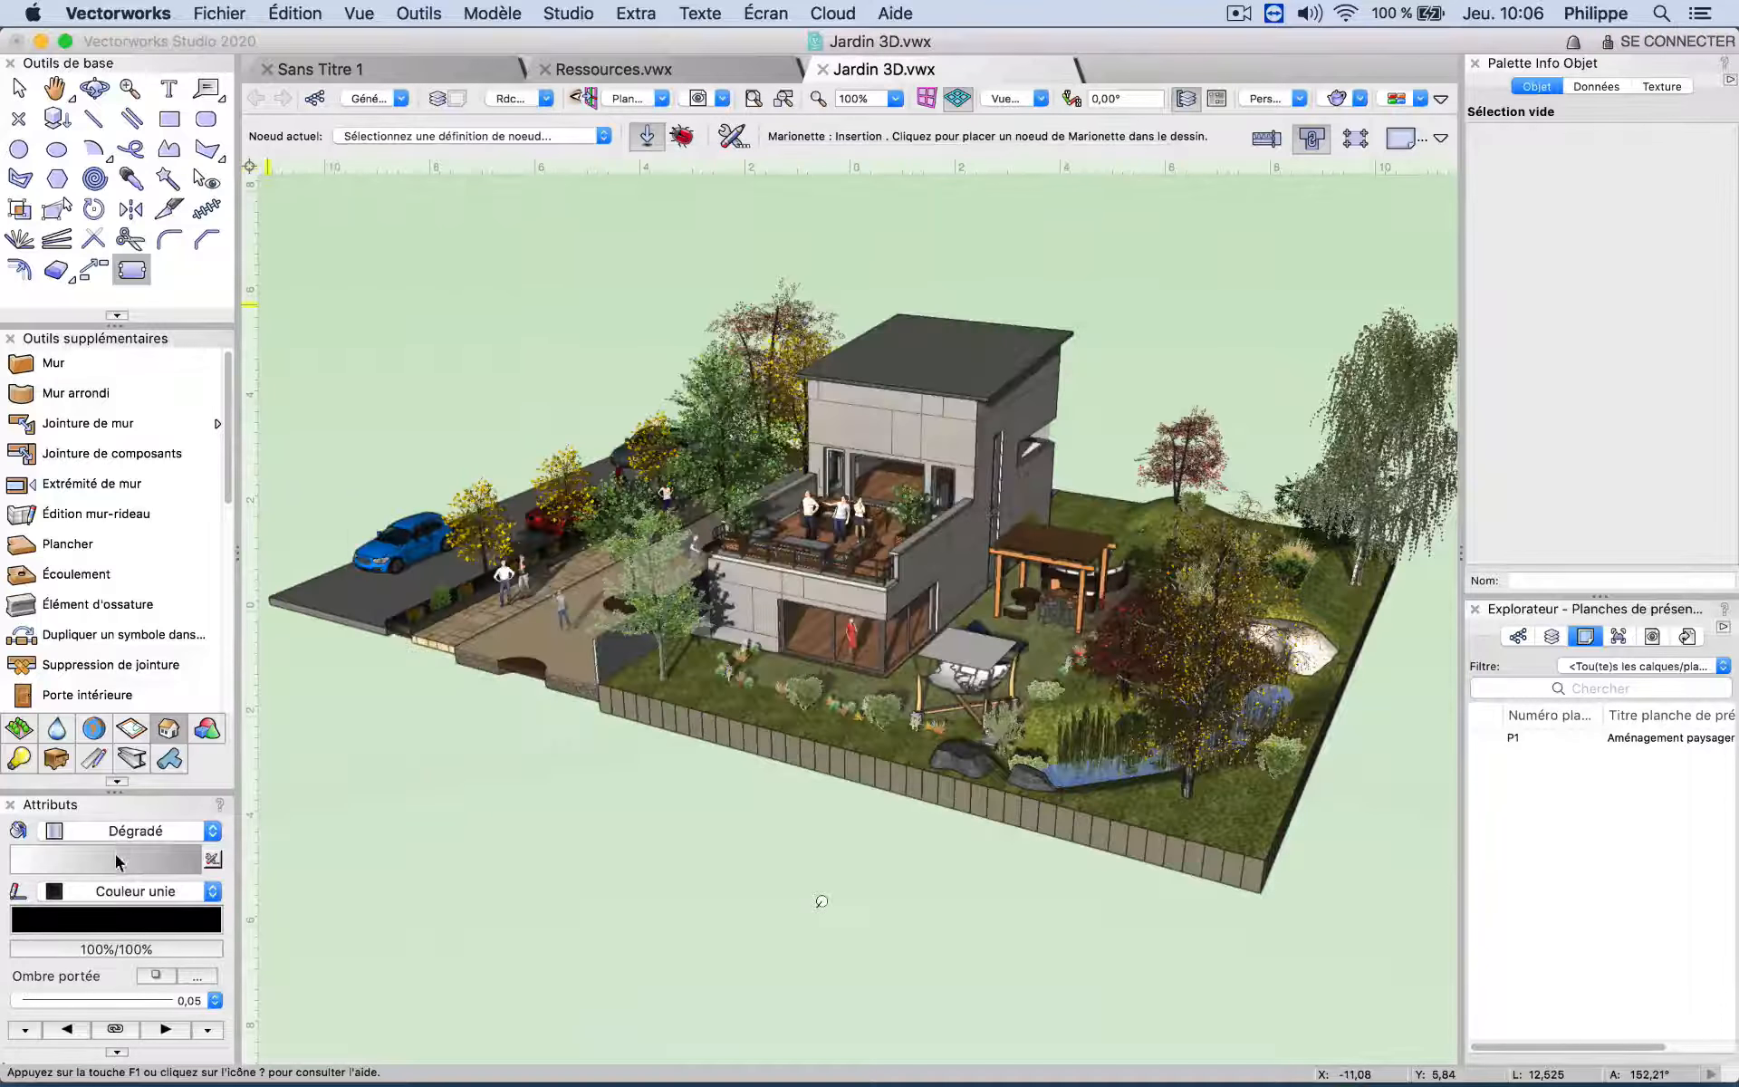
{"action": "left_click", "coordinate": [121, 866]}
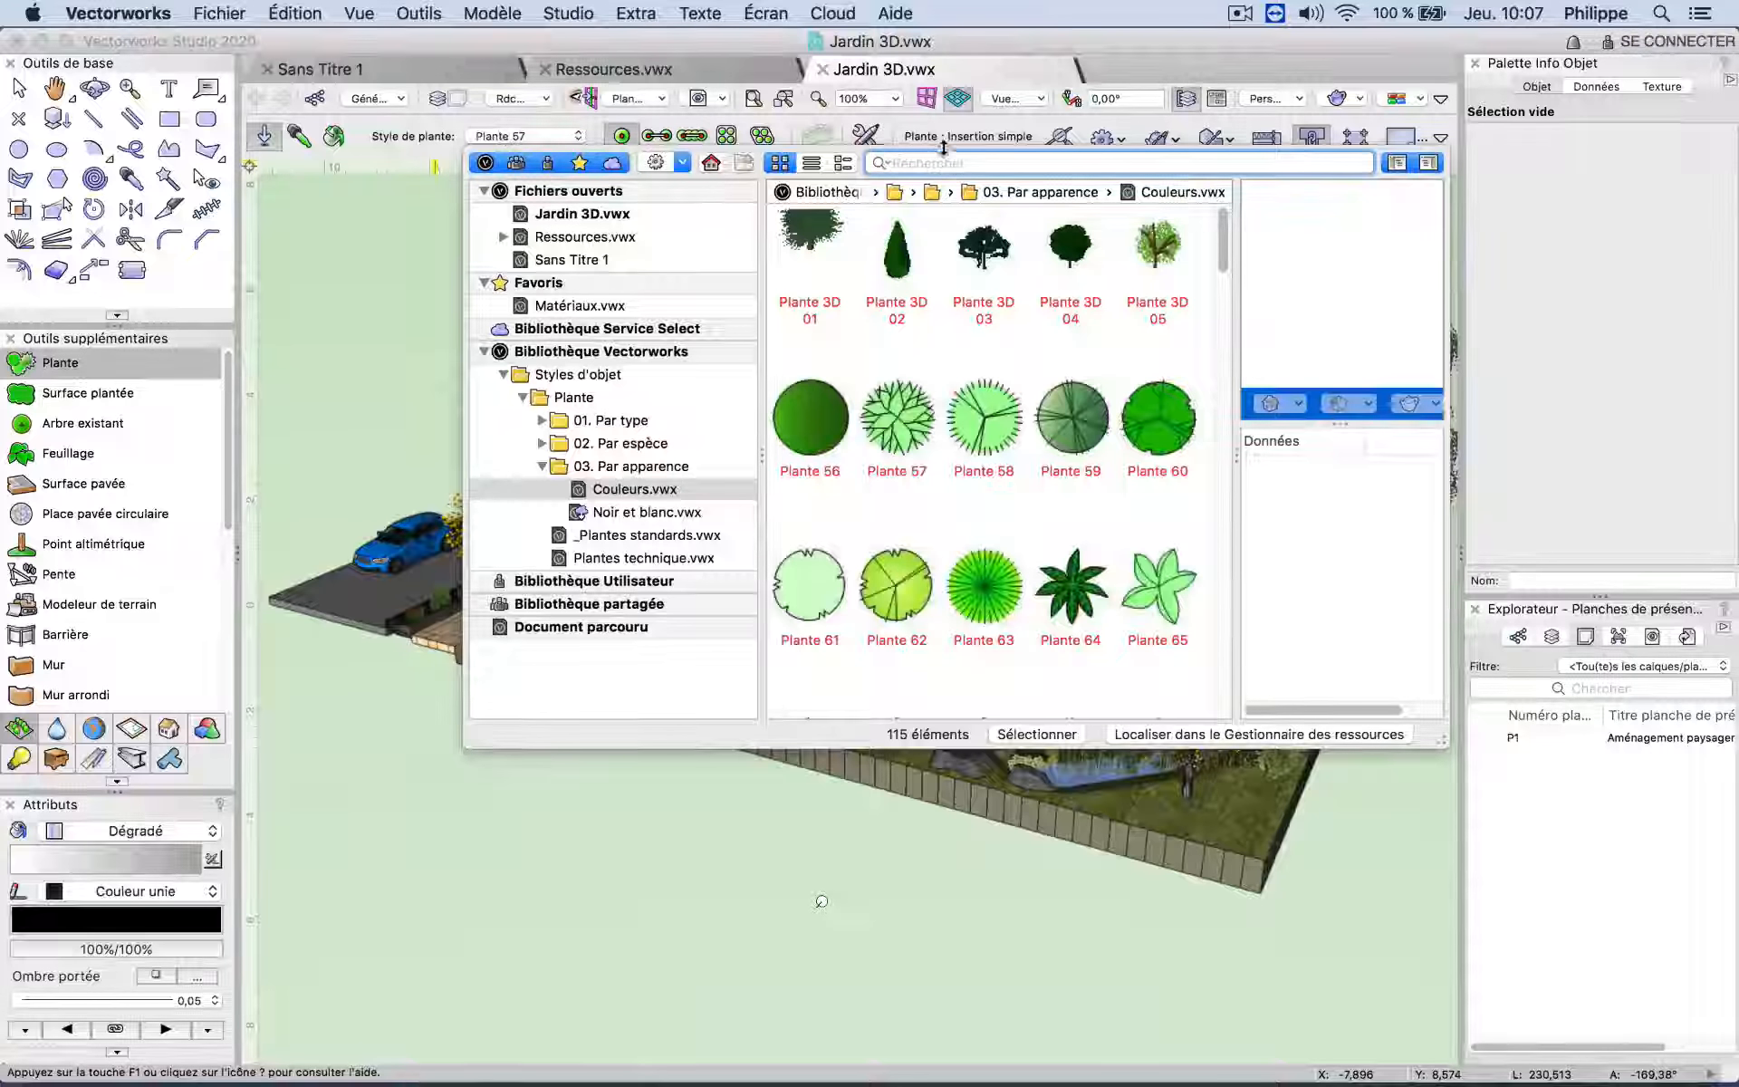
Step: Search the plant style libraries of the Plante tool for "buisson"
{"action": "left_click", "coordinate": [943, 163]}
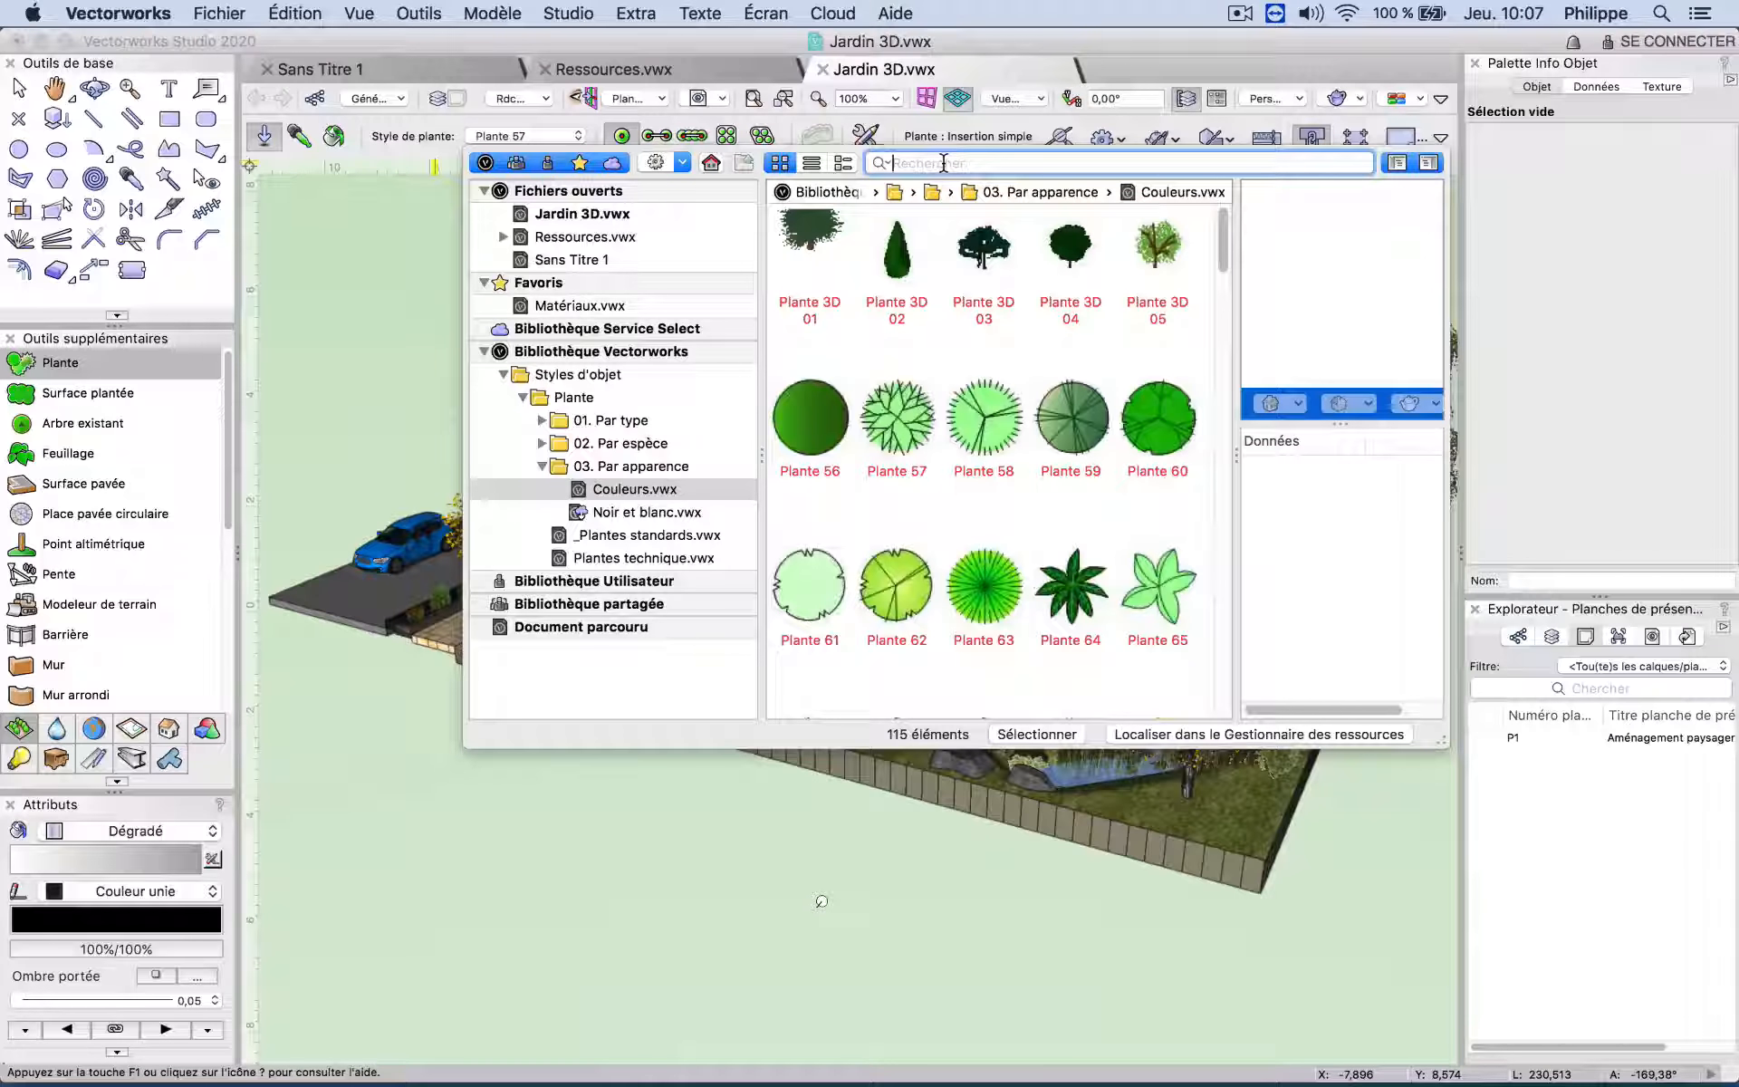
{"action": "type", "text": "buisson"}
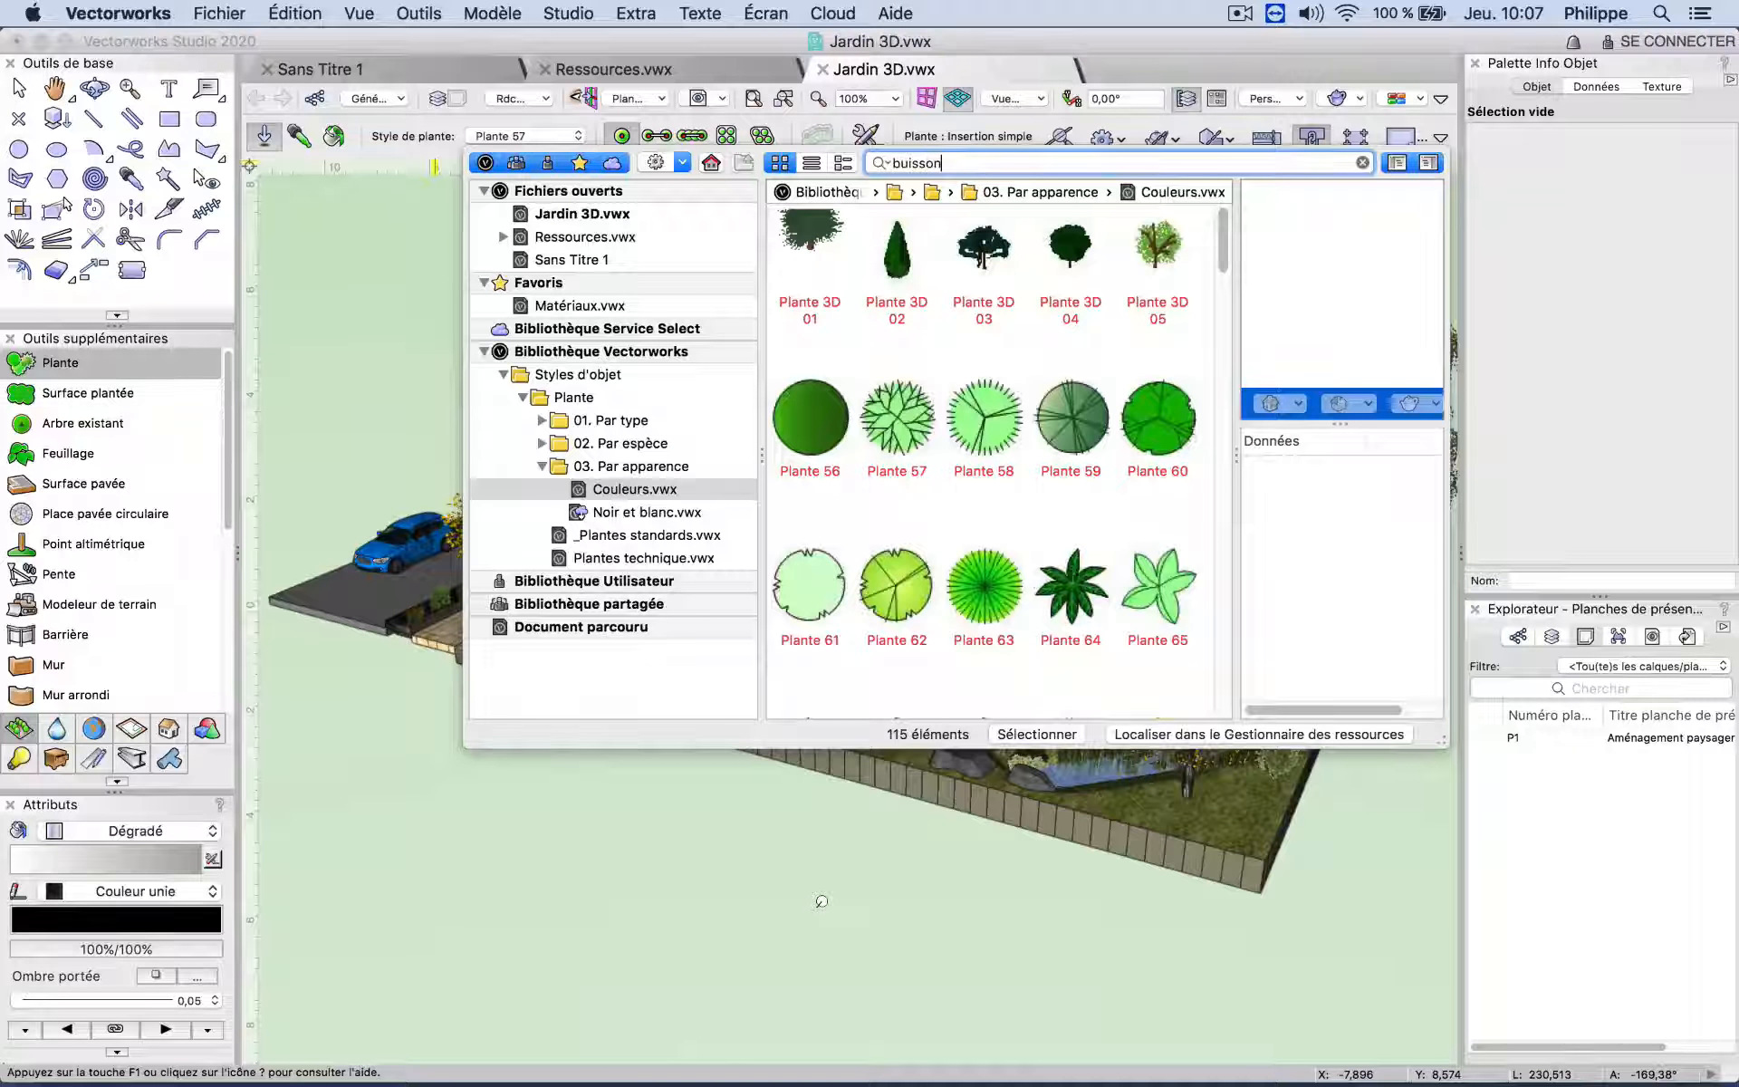
{"action": "key", "text": "Return"}
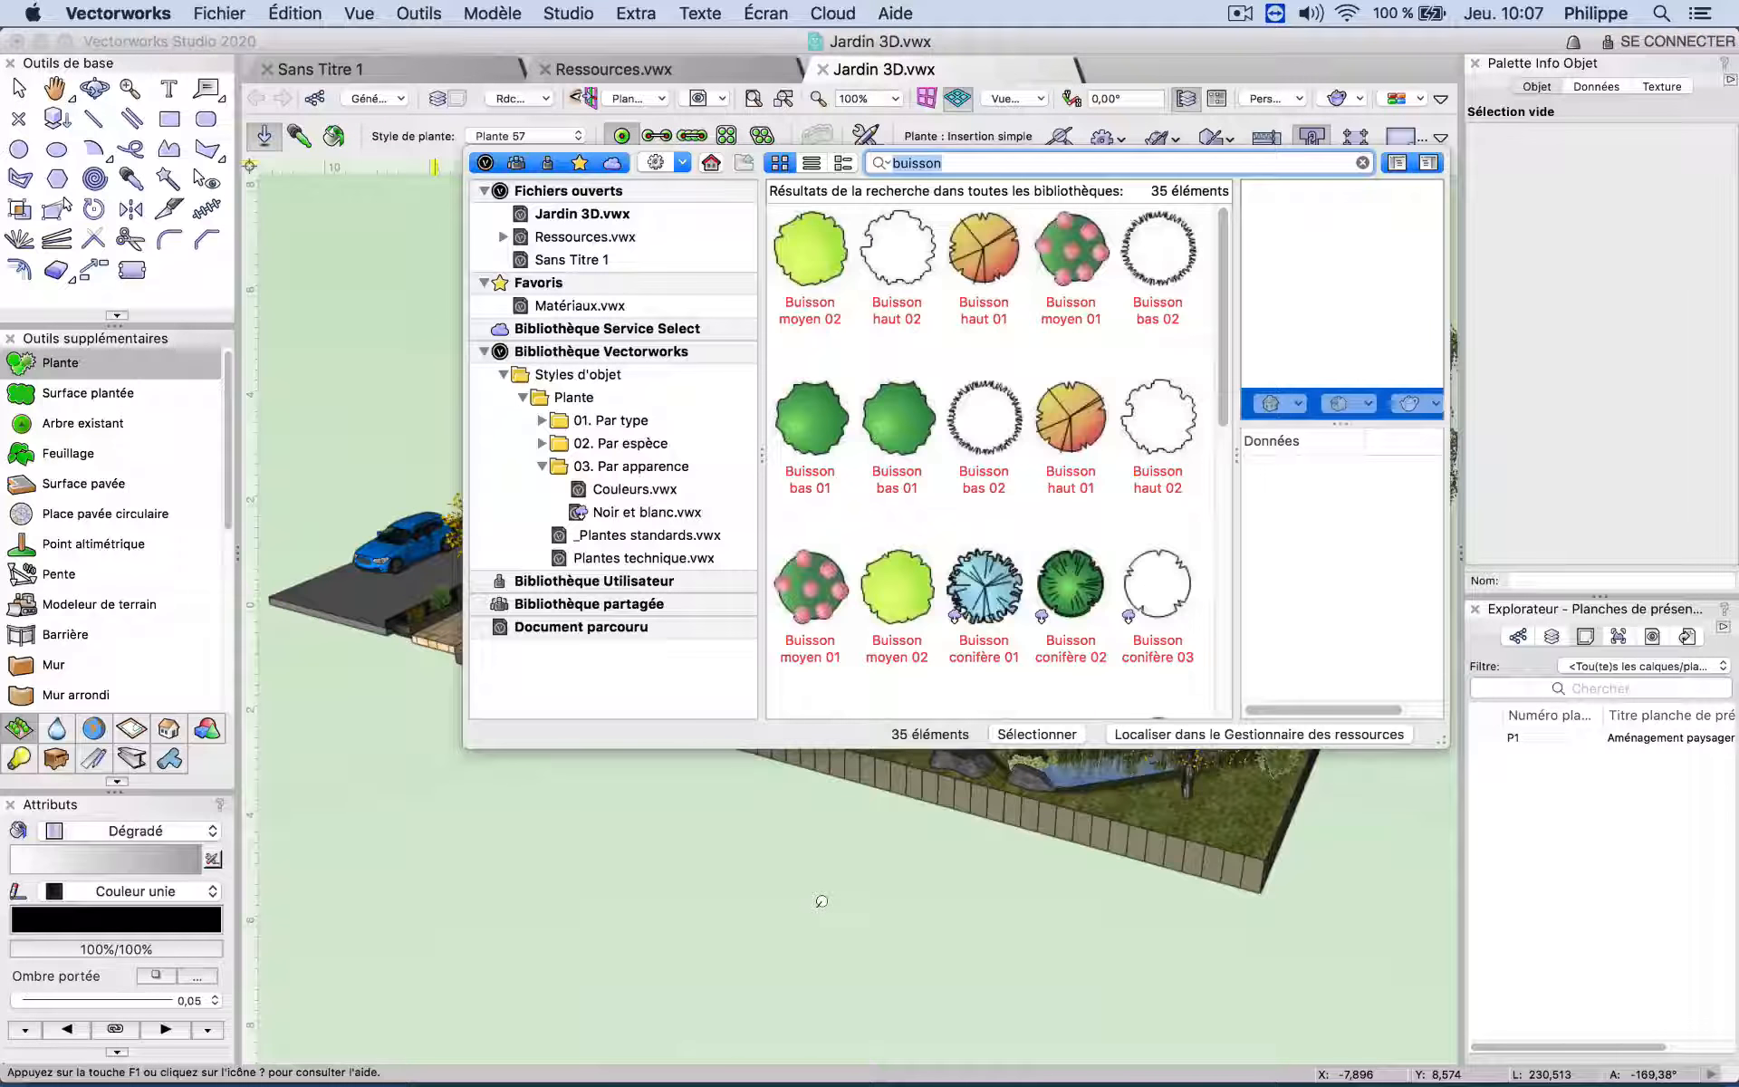